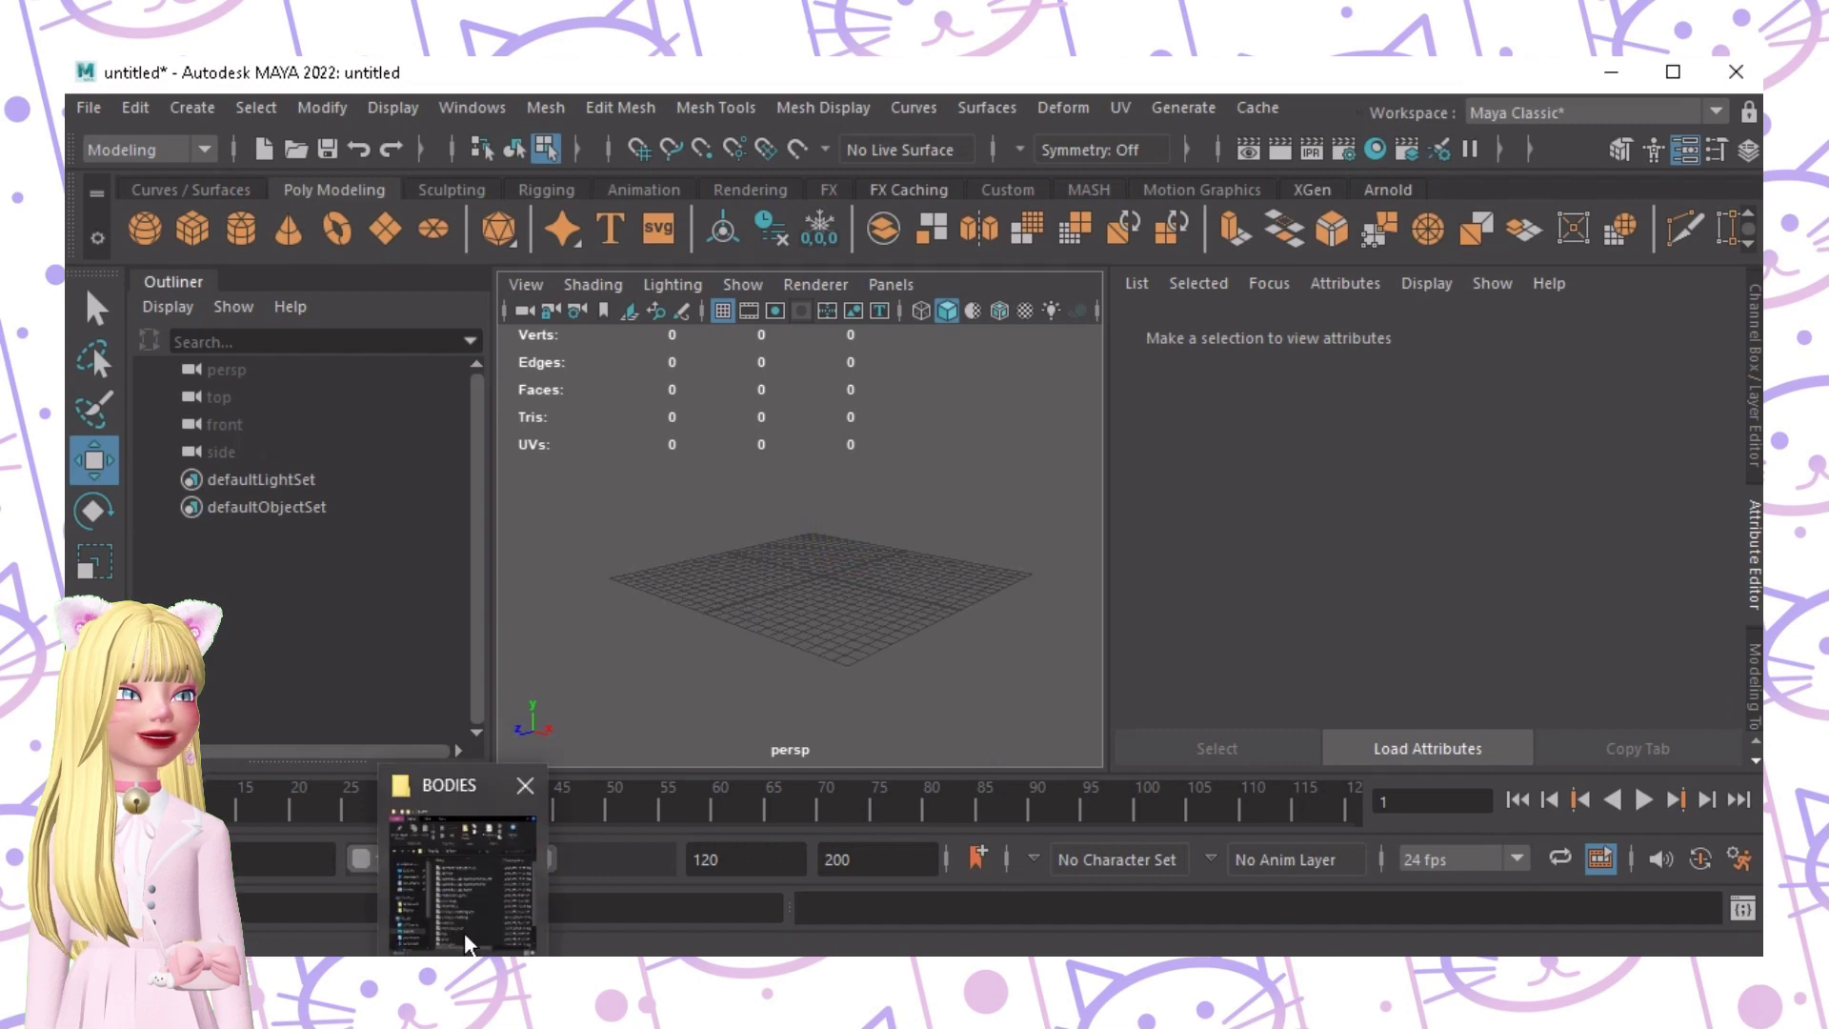
# Step: Import the HEADWEAR_guide file from the BODIES folder into the empty scene and bring the character's head into view
pyautogui.click(466, 938)
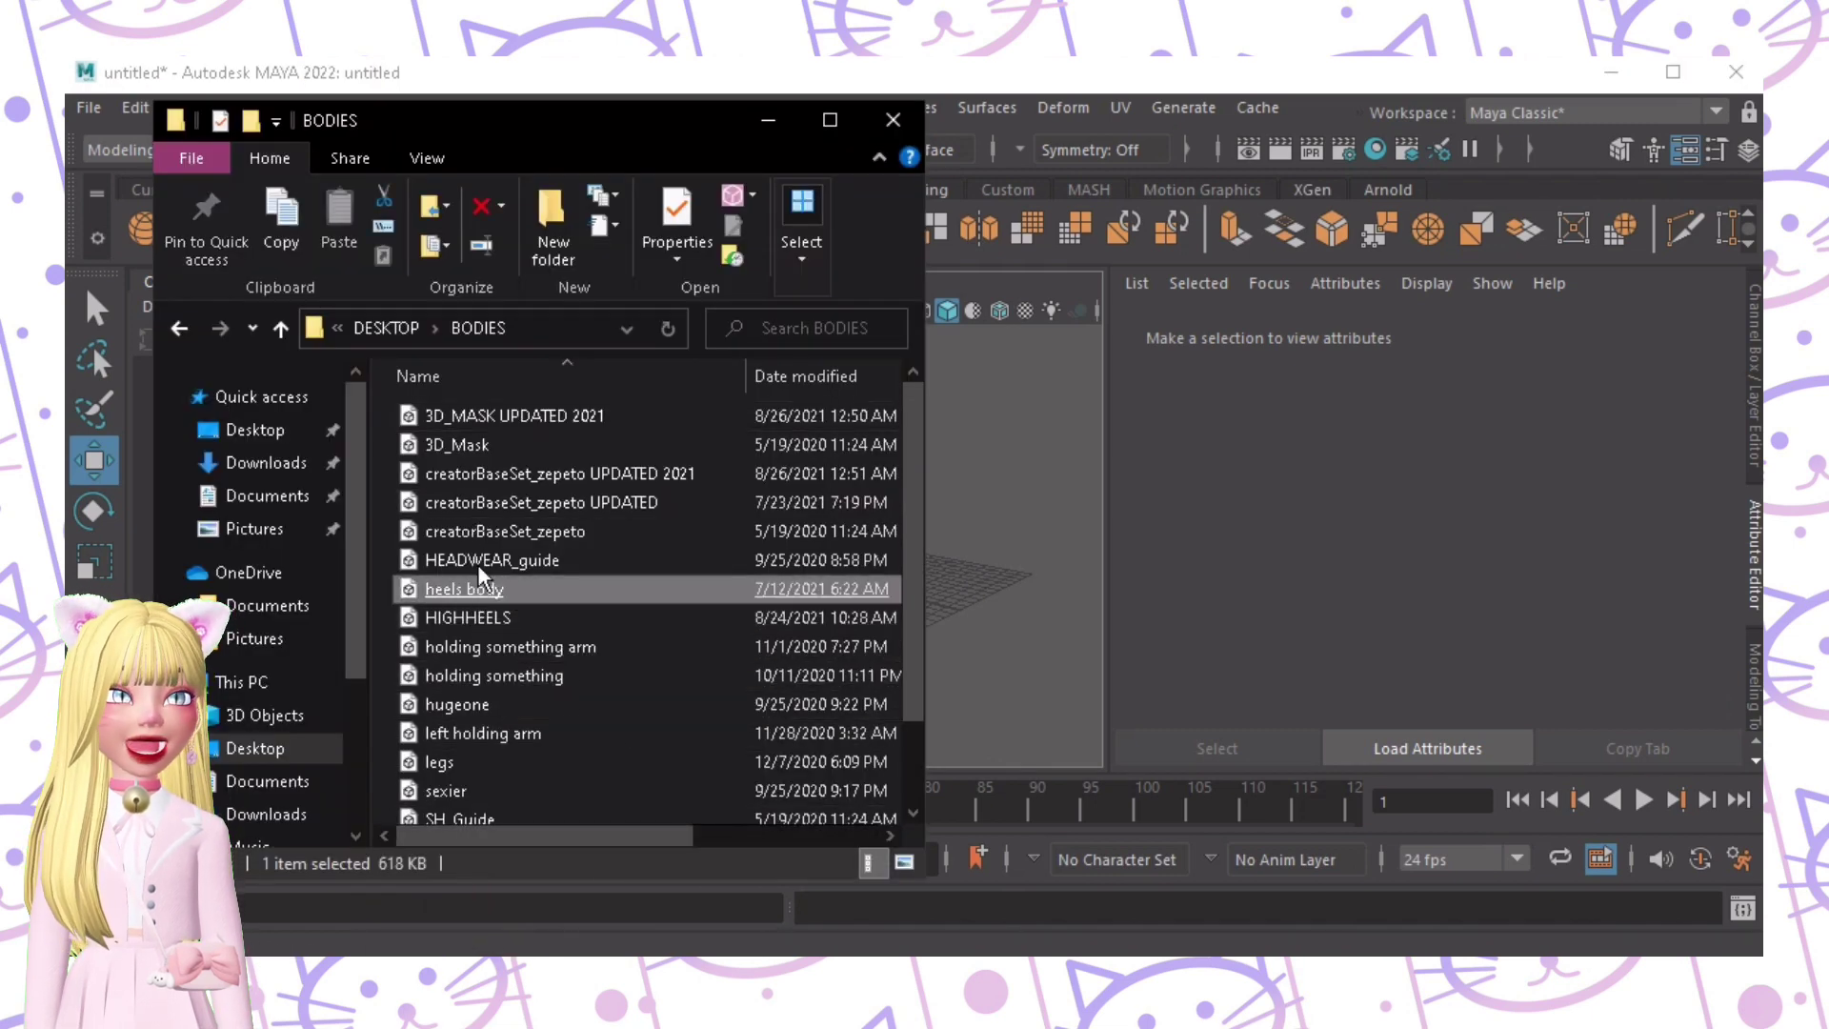
pyautogui.moveTo(481, 571)
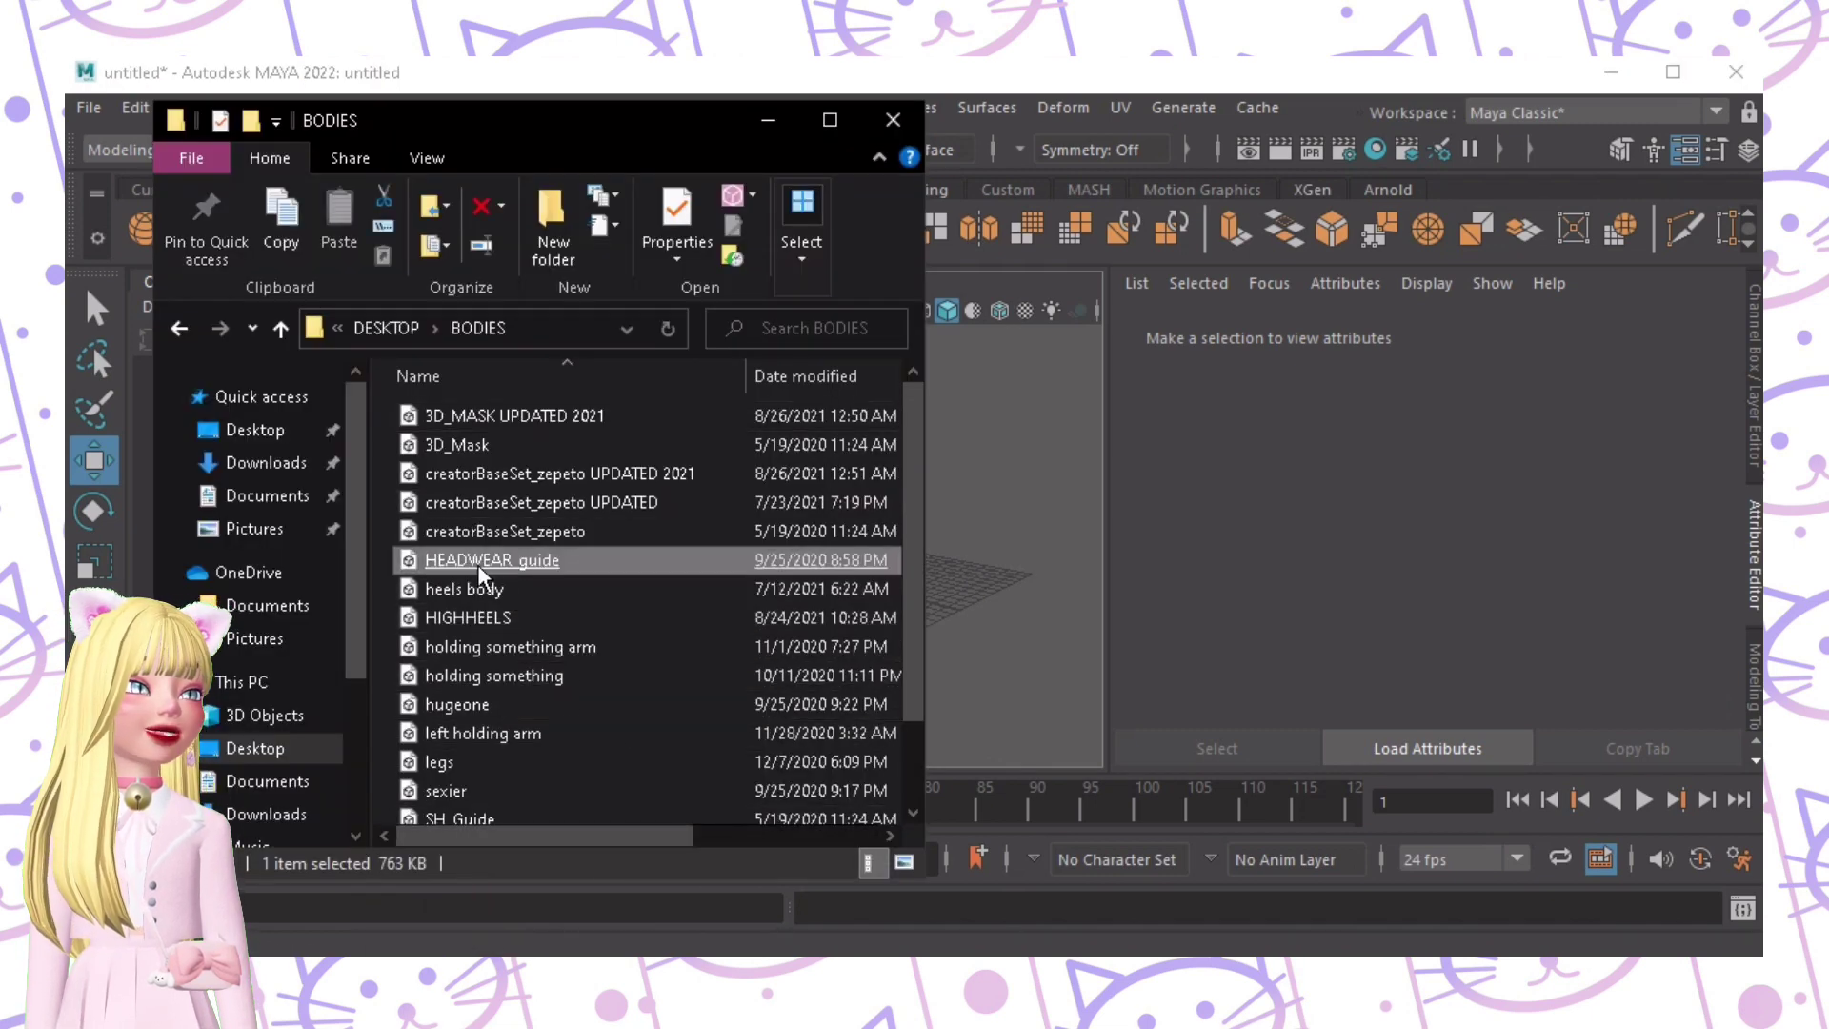
pyautogui.moveTo(481, 572); pyautogui.dragTo(918, 641)
pyautogui.click(1017, 662)
pyautogui.keyDown('alt'); pyautogui.moveTo(955, 637); pyautogui.dragTo(762, 632, button='right'); pyautogui.keyUp('alt')
pyautogui.keyDown('alt'); pyautogui.moveTo(857, 614); pyautogui.dragTo(985, 586); pyautogui.keyUp('alt')
pyautogui.keyDown('alt'); pyautogui.moveTo(654, 562); pyautogui.dragTo(727, 586, button='right'); pyautogui.keyUp('alt')
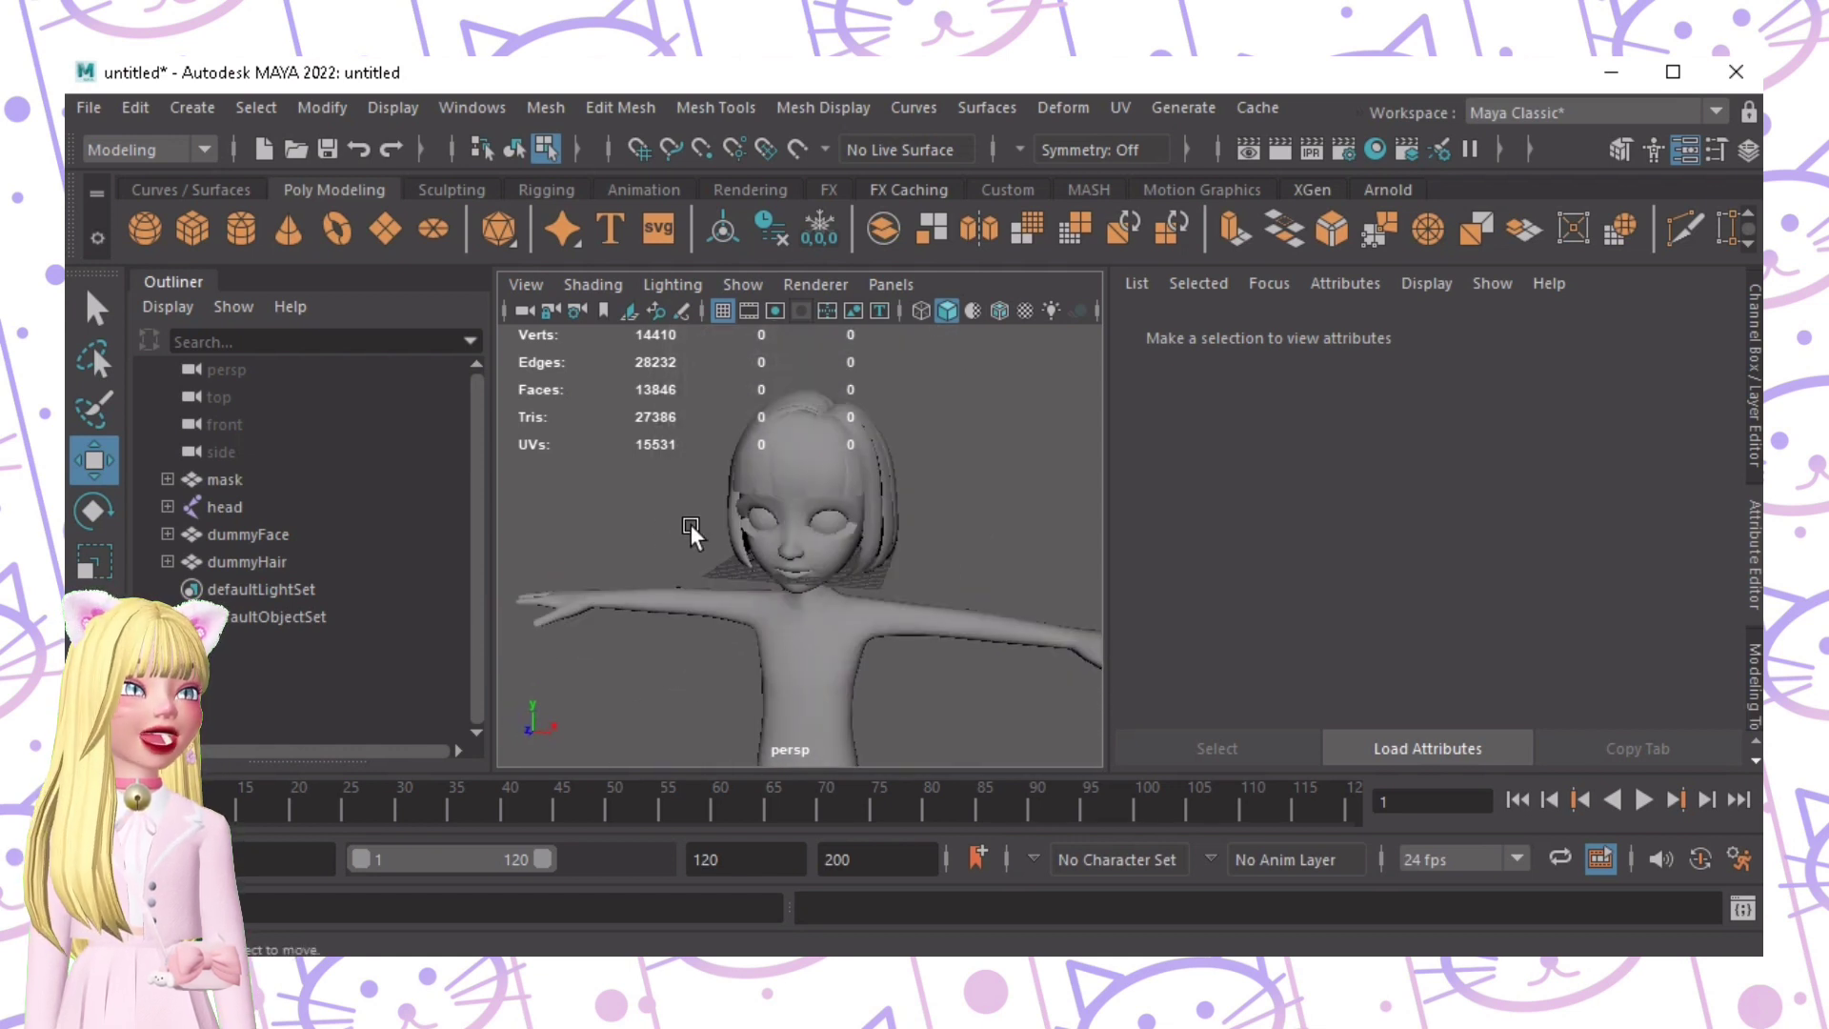
# Step: Delete the dummyHair and dummyFace meshes from the scene
pyautogui.click(252, 562)
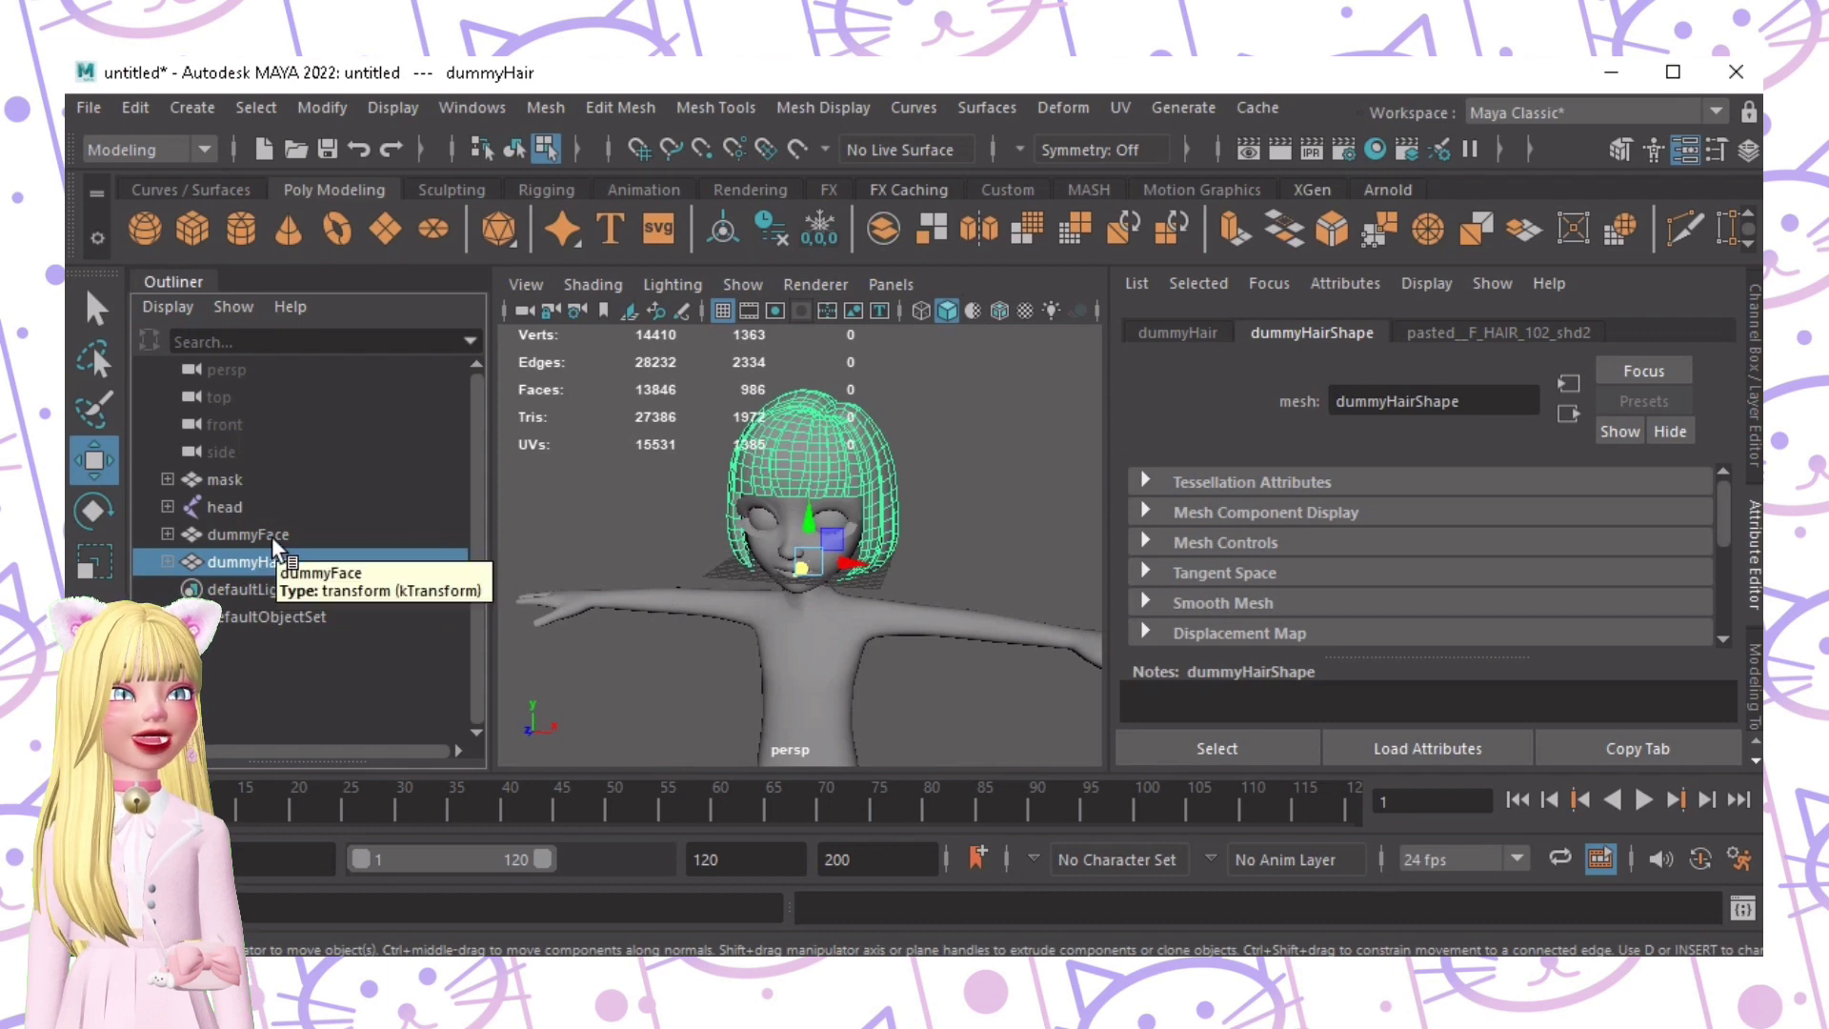
pyautogui.keyDown('ctrl'); pyautogui.click(236, 538); pyautogui.keyUp('ctrl')
pyautogui.press('Delete')
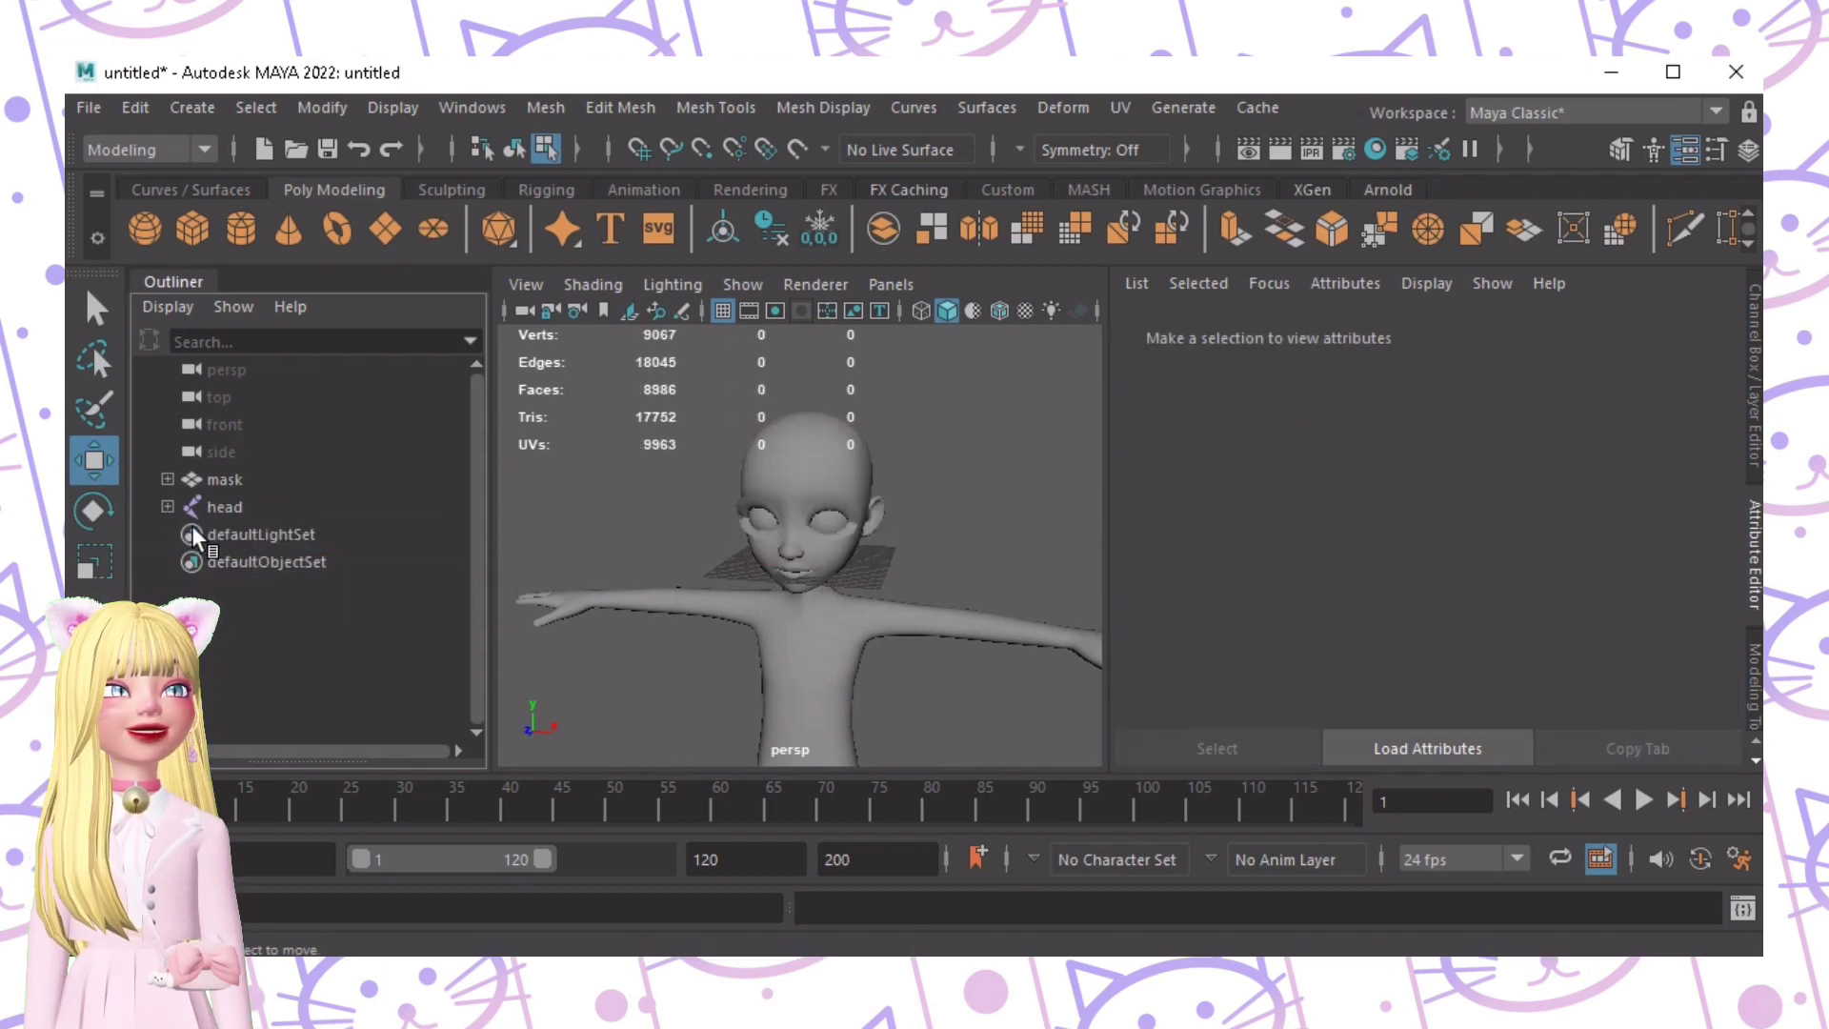
pyautogui.keyDown('alt'); pyautogui.moveTo(941, 444); pyautogui.dragTo(829, 519); pyautogui.keyUp('alt')
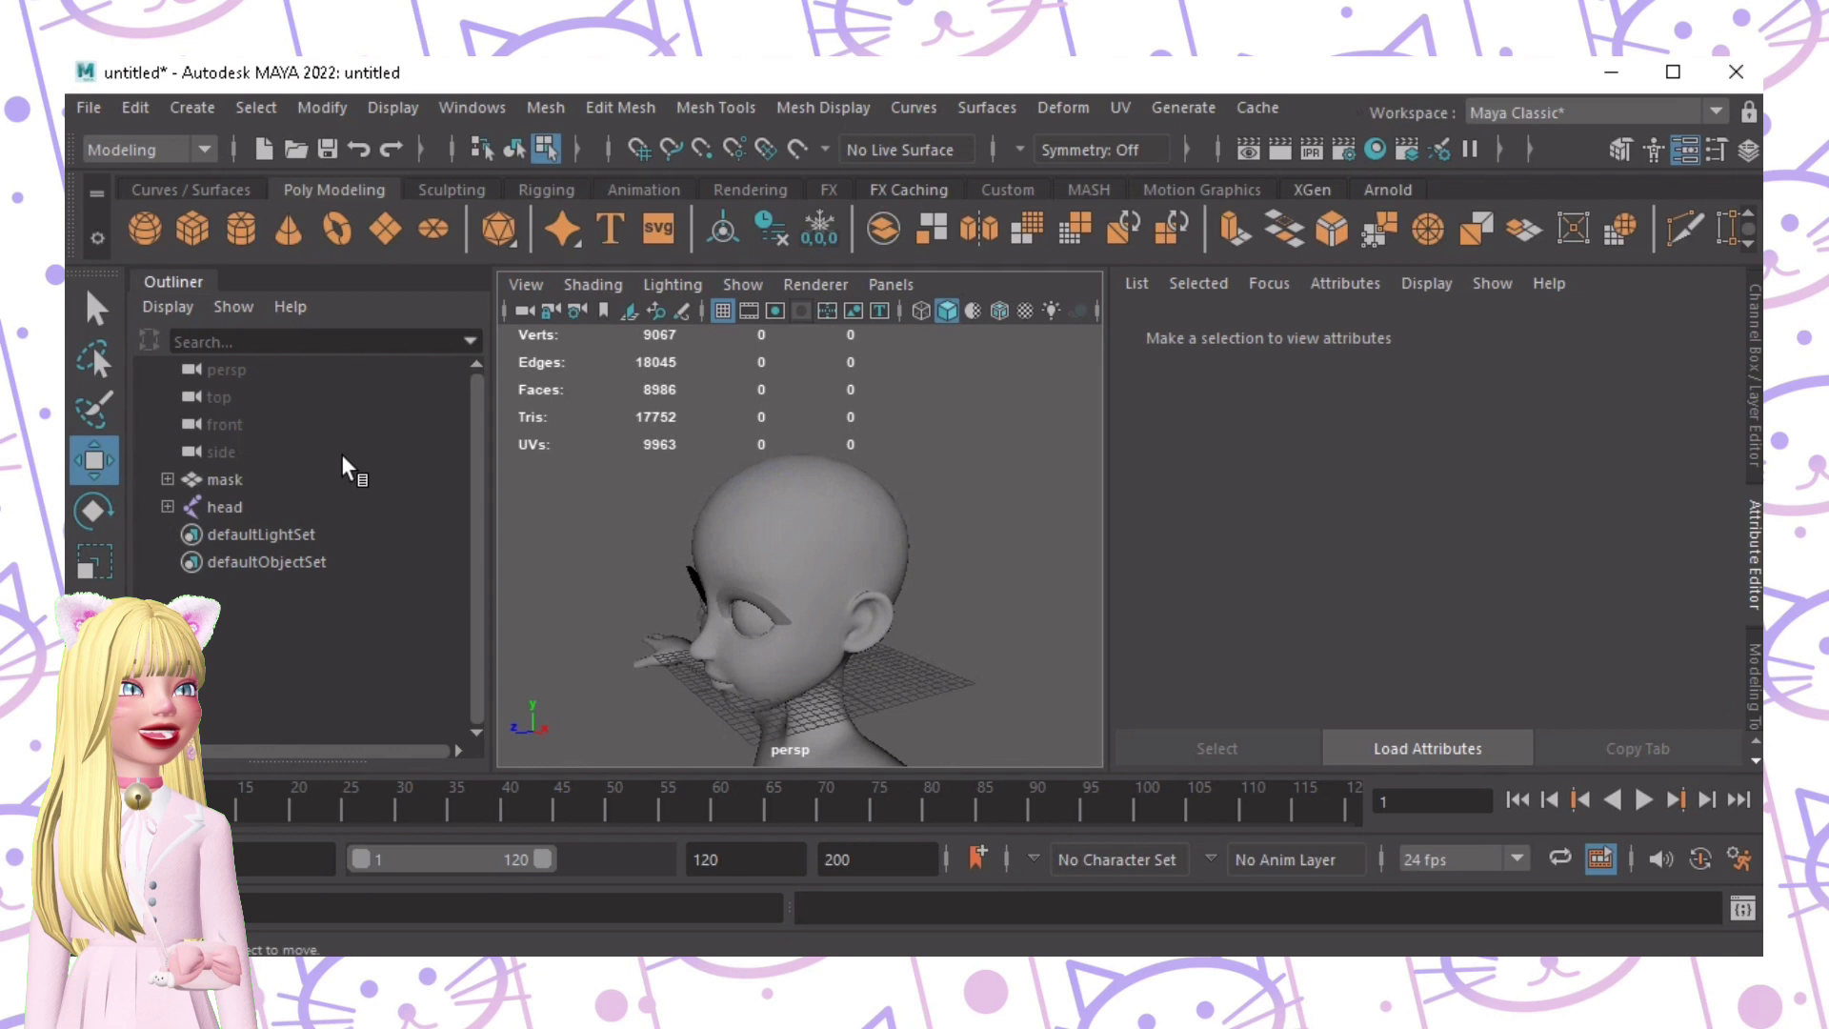
# Step: Make the mask mesh a live surface
pyautogui.click(247, 479)
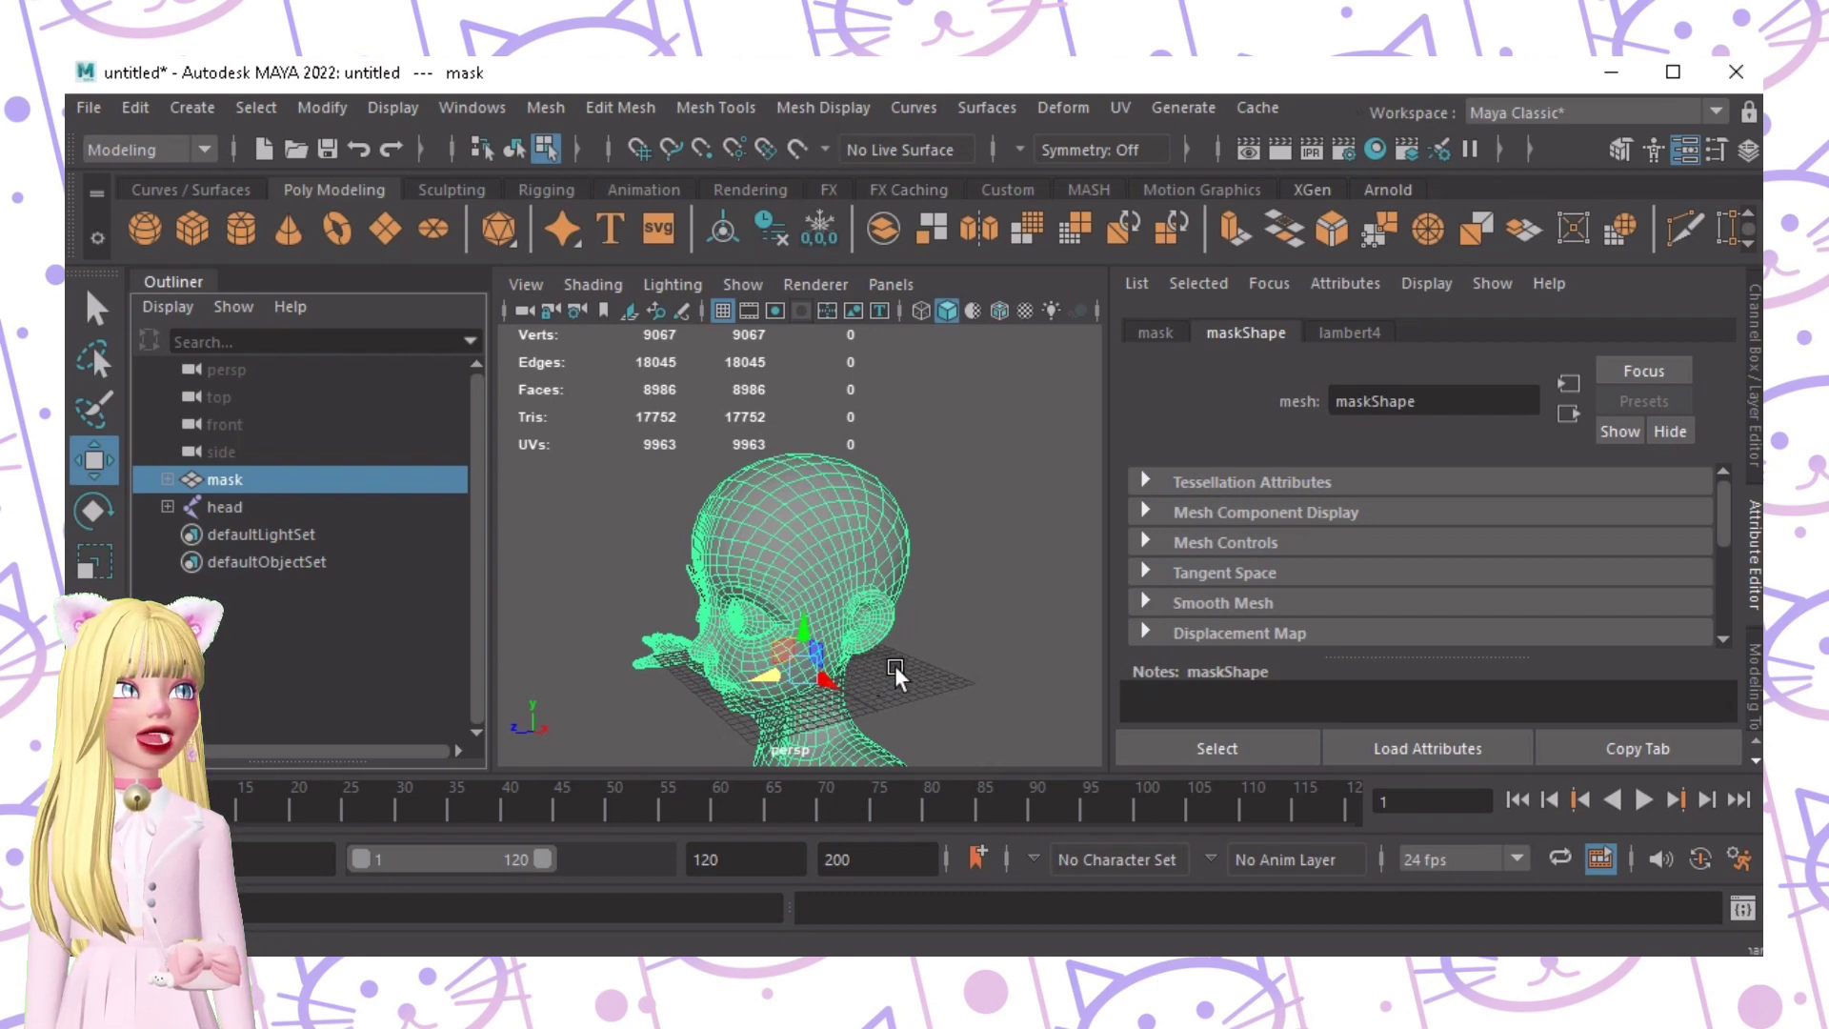
pyautogui.keyDown('alt'); pyautogui.moveTo(891, 662); pyautogui.dragTo(802, 510); pyautogui.keyUp('alt')
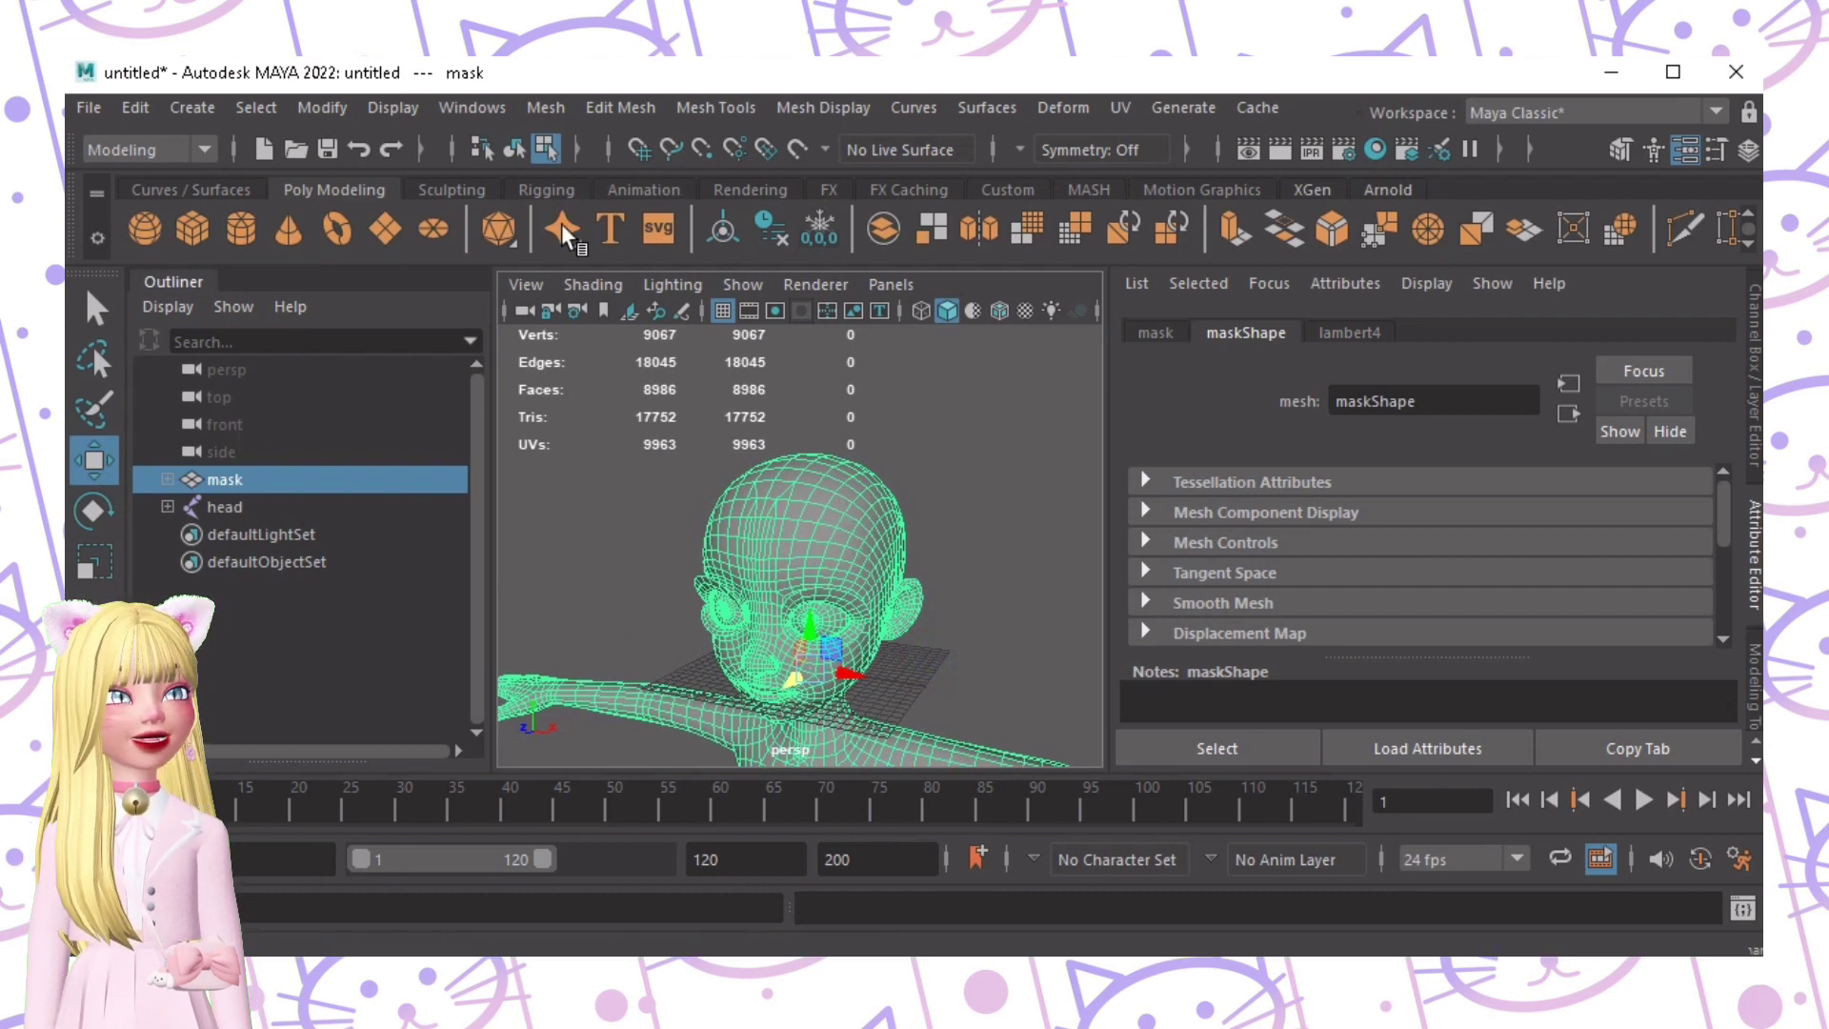
pyautogui.click(800, 151)
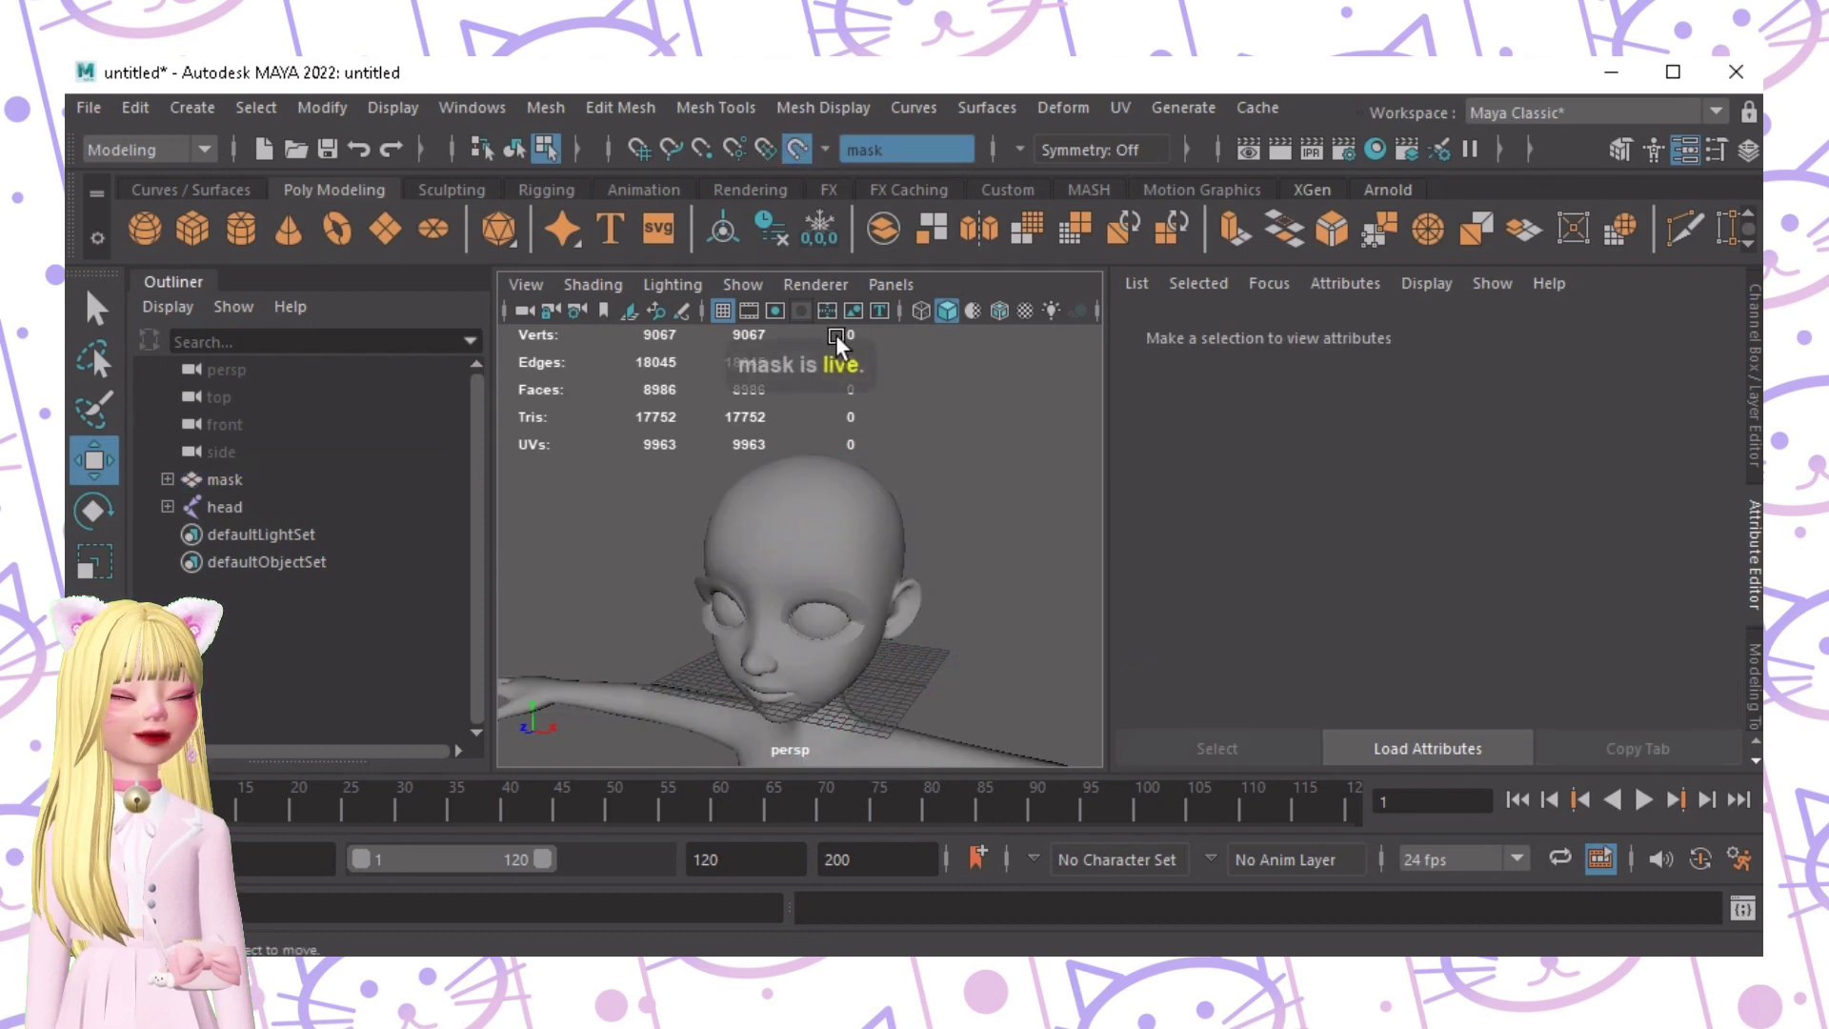
# Step: Show the scene in wireframe and start a CV curve at the crown, placing its first points across the top of the head
pyautogui.keyDown('alt'); pyautogui.moveTo(734, 526); pyautogui.dragTo(830, 529, button='right'); pyautogui.keyUp('alt')
pyautogui.keyDown('alt'); pyautogui.moveTo(854, 533); pyautogui.dragTo(776, 549); pyautogui.keyUp('alt')
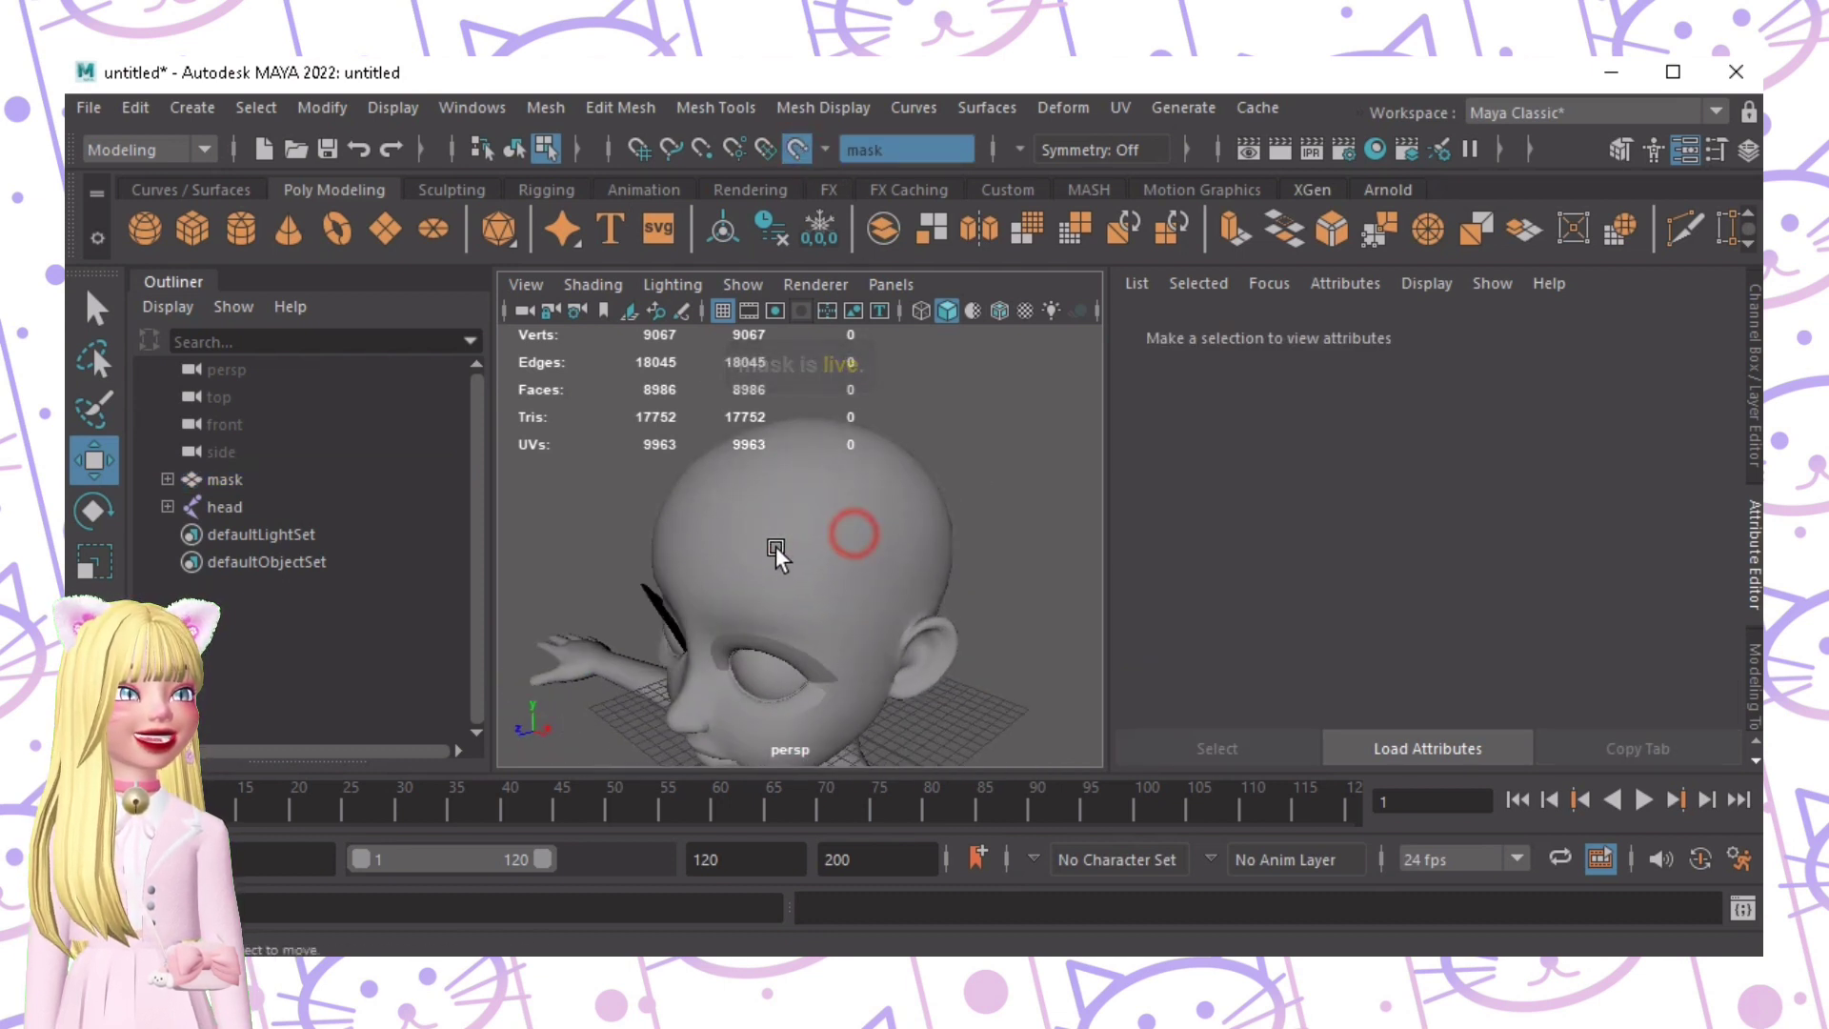
pyautogui.keyDown('alt'); pyautogui.moveTo(734, 539); pyautogui.dragTo(730, 506, button='right'); pyautogui.keyUp('alt')
pyautogui.click(212, 110)
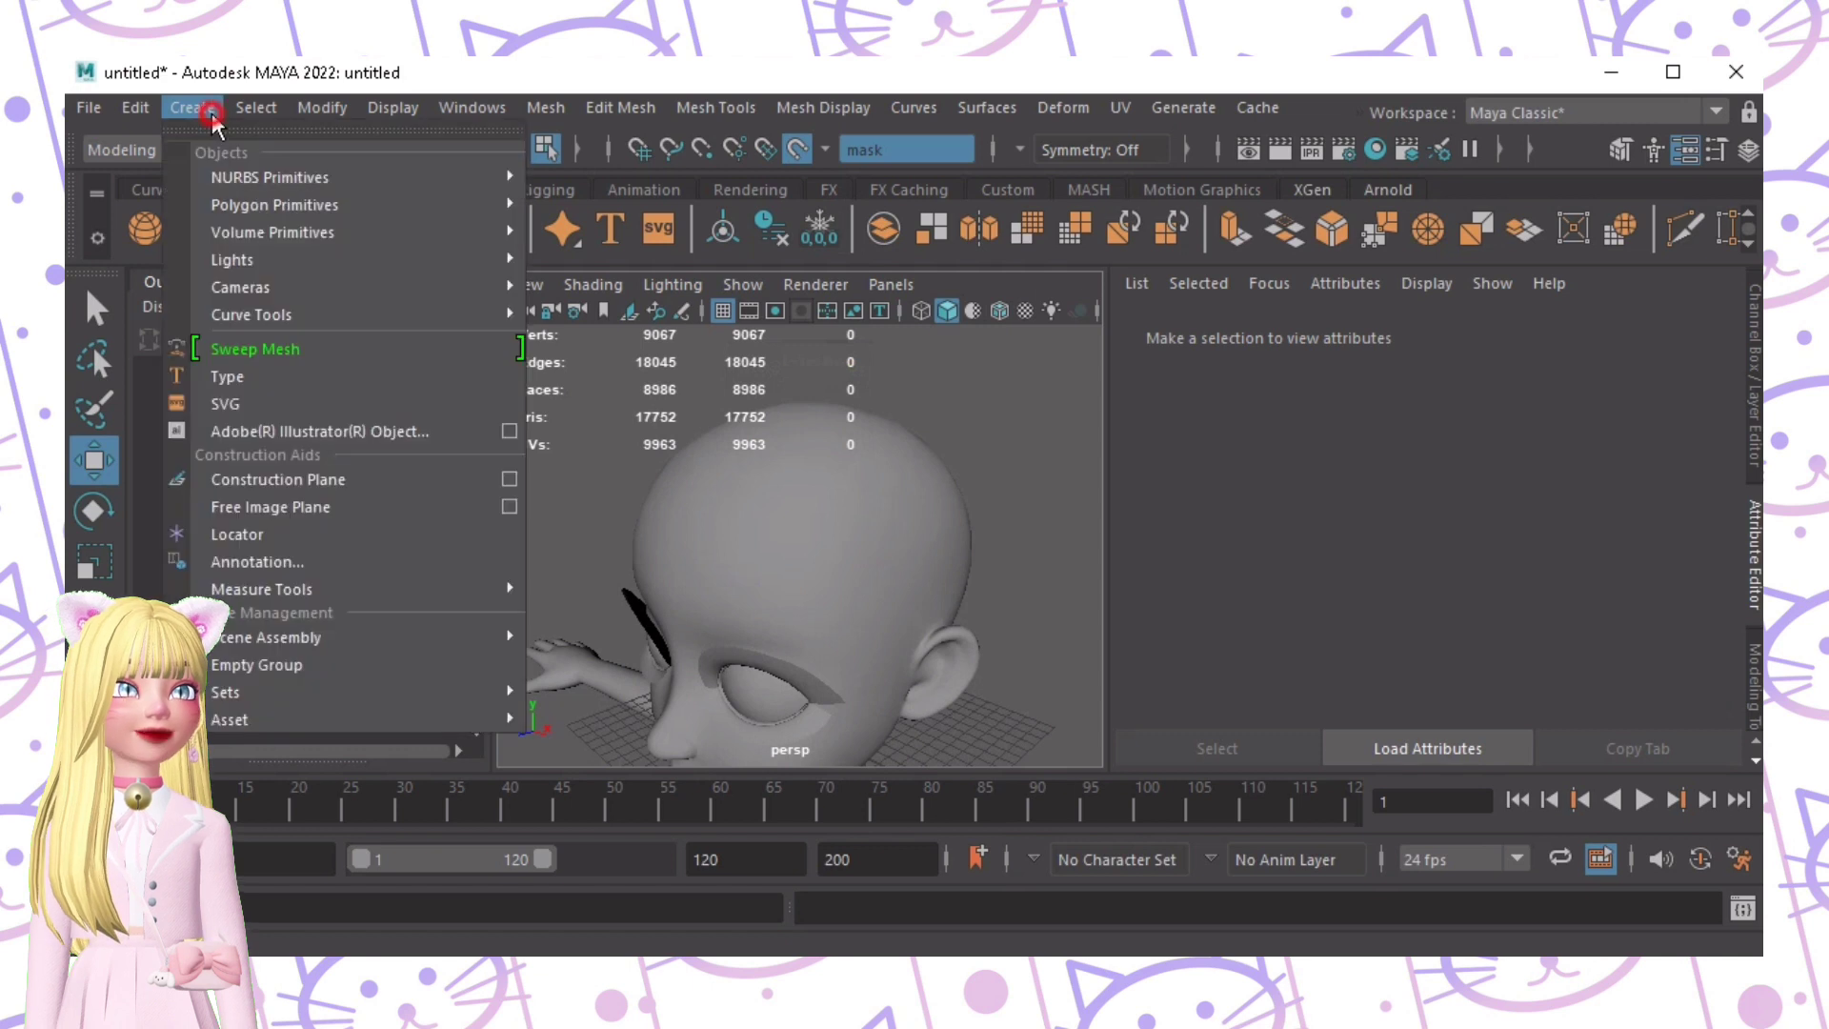
pyautogui.moveTo(333, 317)
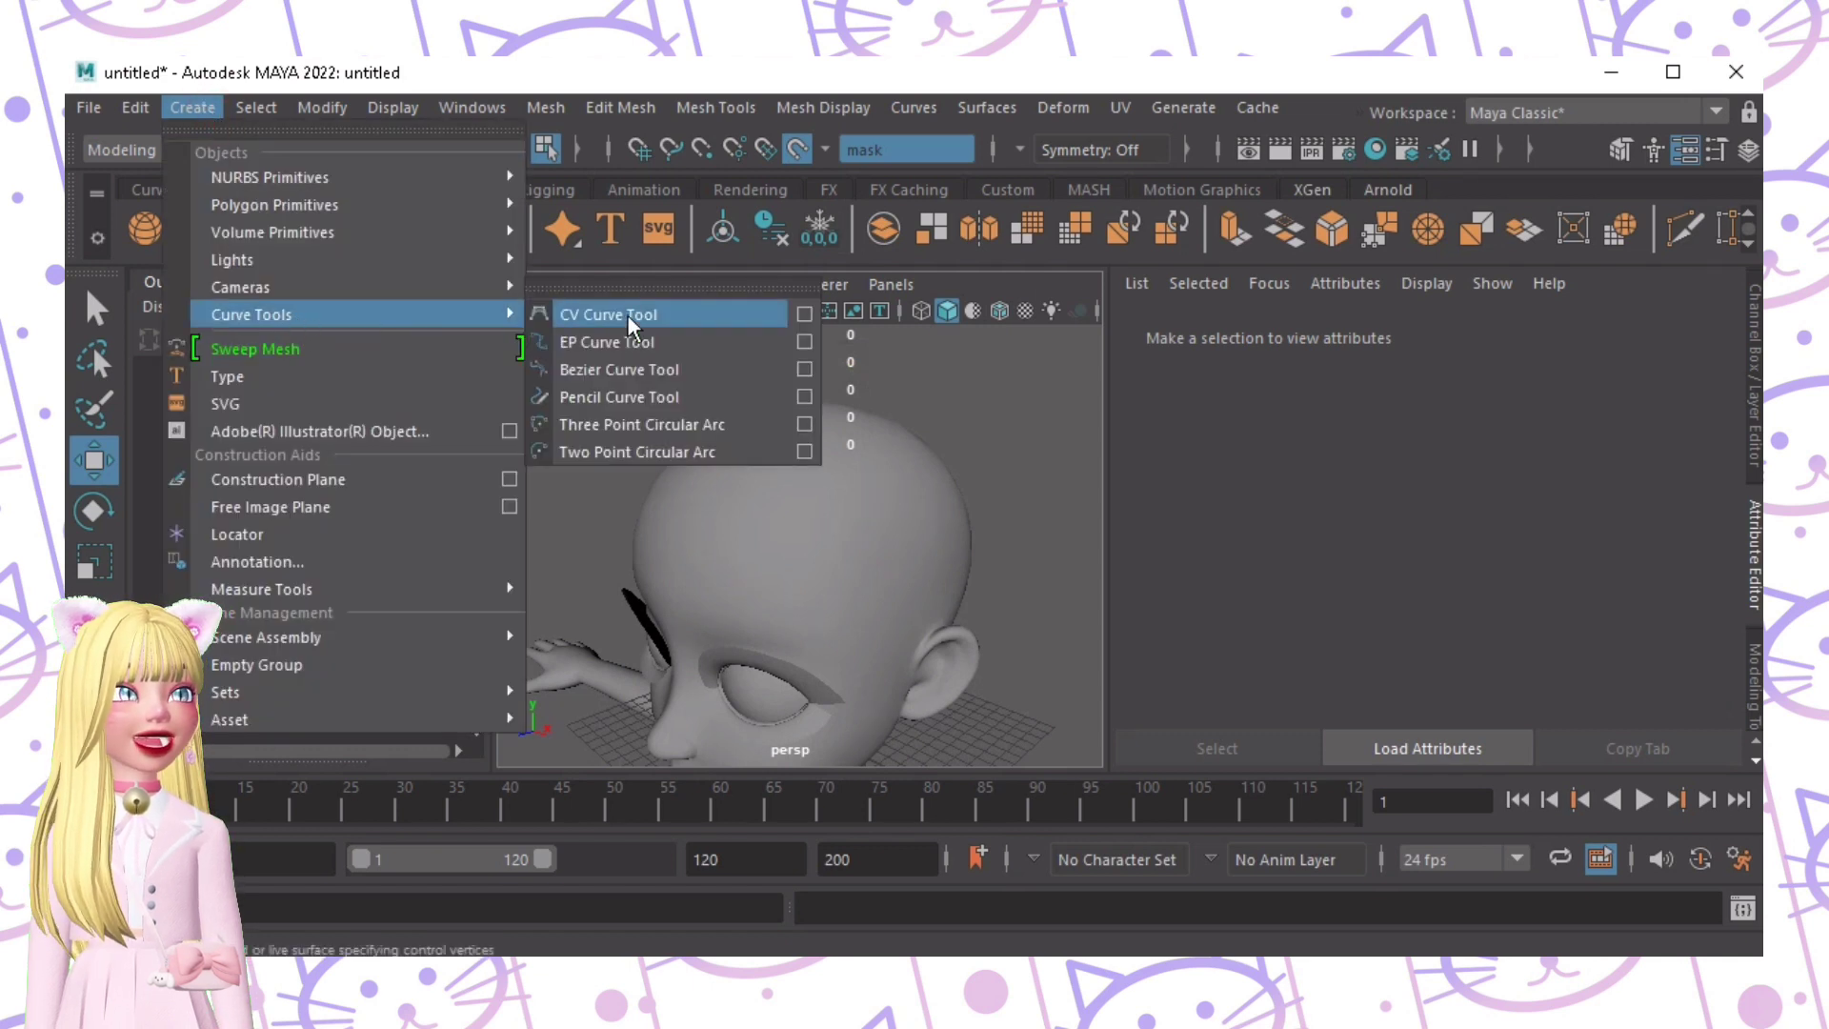
pyautogui.click(633, 318)
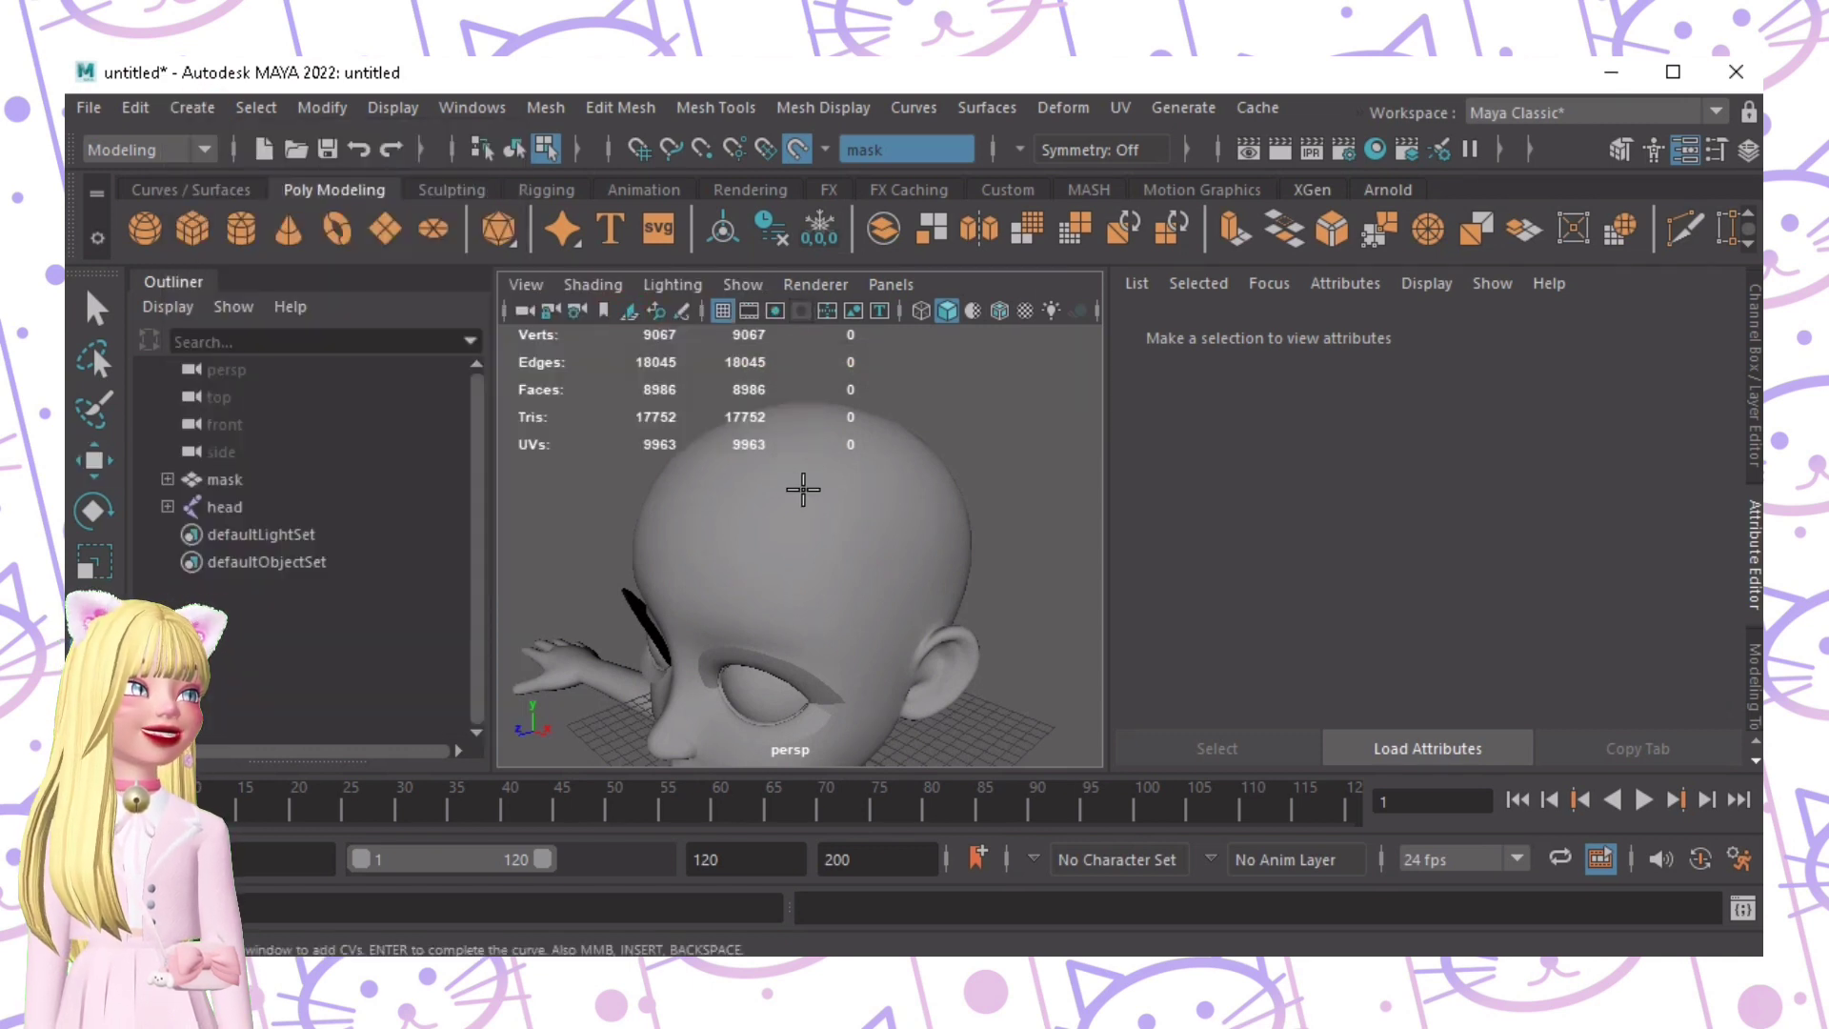
pyautogui.click(920, 310)
pyautogui.keyDown('alt'); pyautogui.moveTo(915, 442); pyautogui.dragTo(853, 428); pyautogui.keyUp('alt')
pyautogui.click(828, 435)
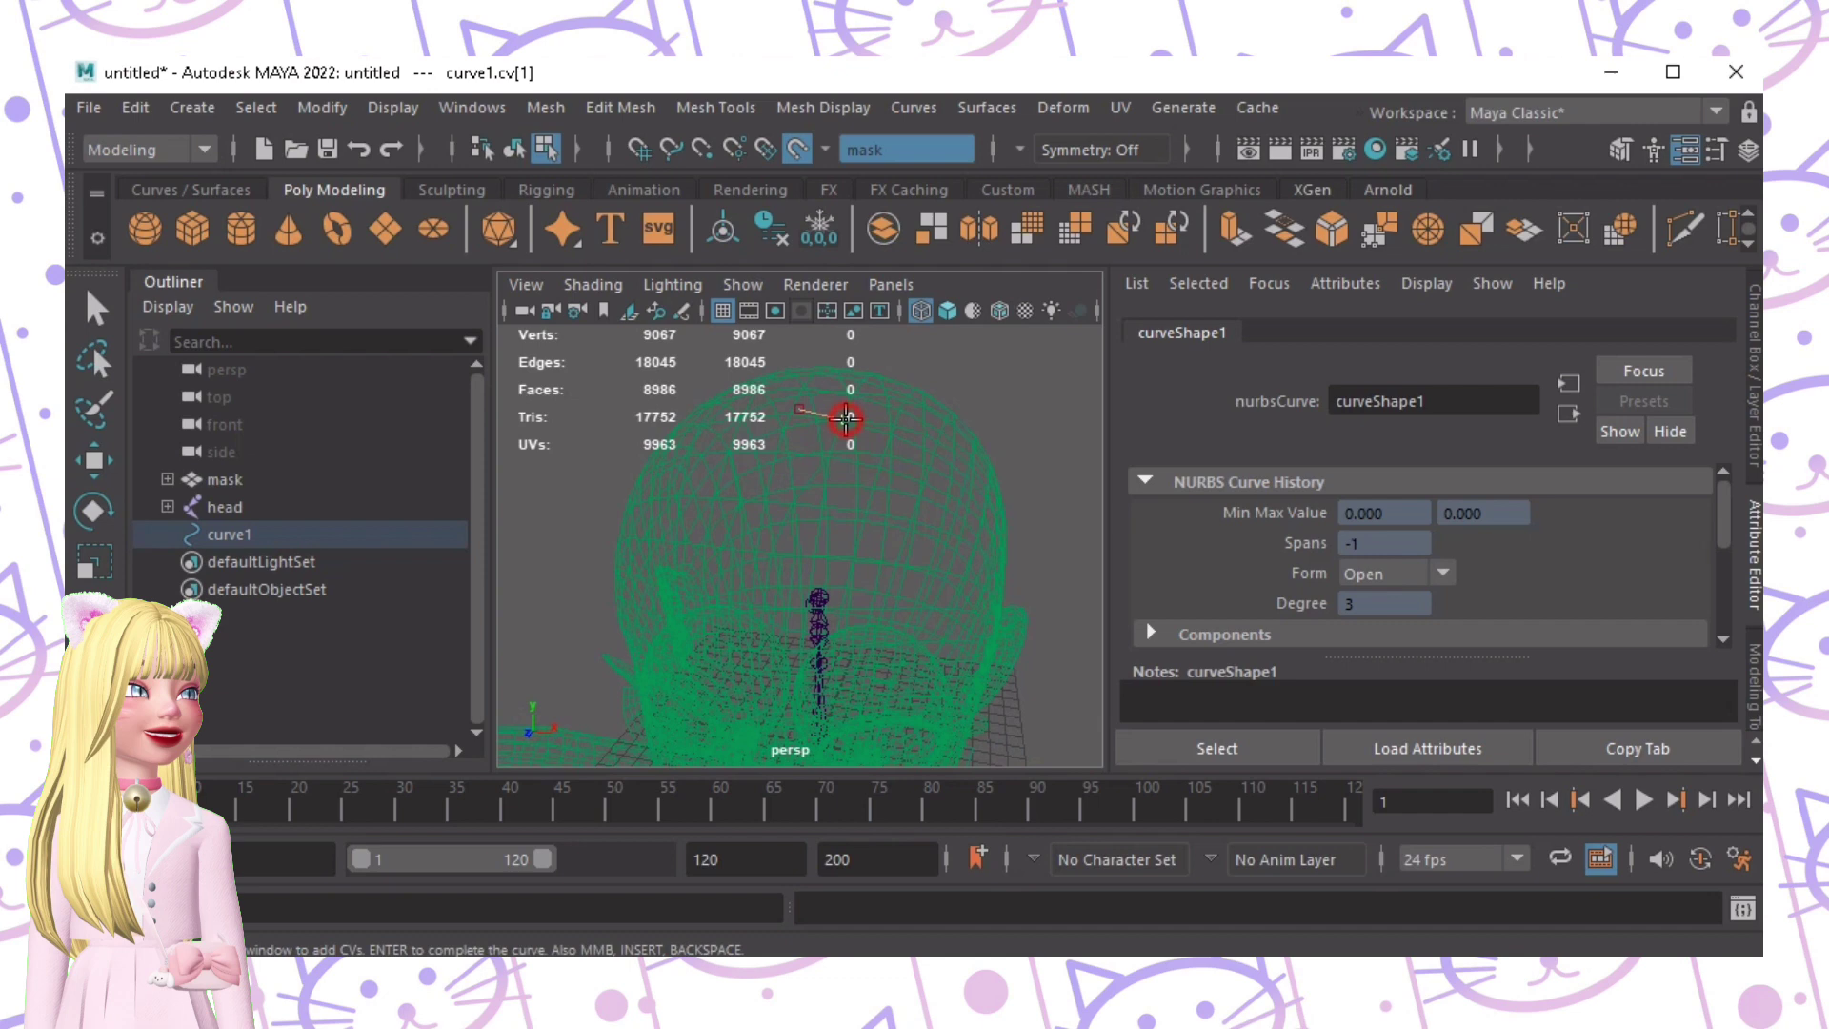
pyautogui.click(885, 437)
pyautogui.click(930, 466)
# Step: Continue the CV curve down the side of the head to just below the ear
pyautogui.keyDown('alt'); pyautogui.moveTo(963, 531); pyautogui.dragTo(823, 484); pyautogui.keyUp('alt')
pyautogui.click(871, 464)
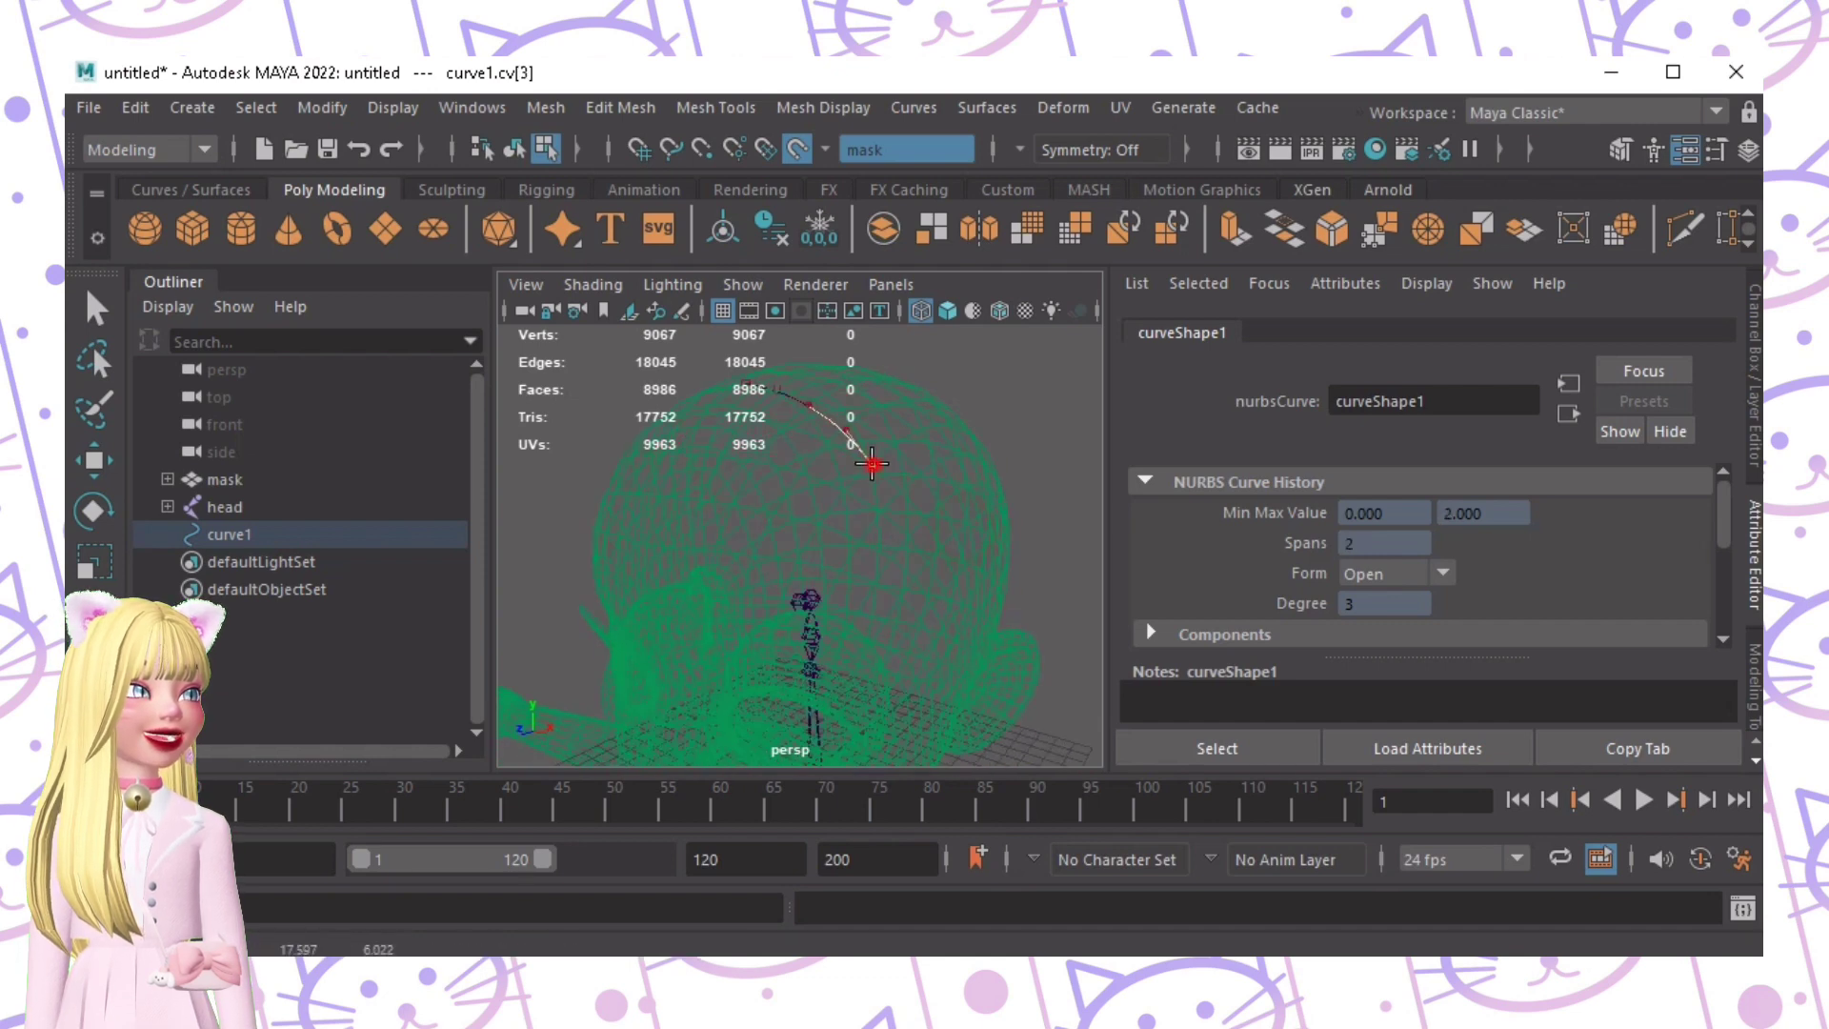
pyautogui.click(905, 524)
pyautogui.click(926, 599)
pyautogui.keyDown('alt'); pyautogui.moveTo(959, 606); pyautogui.dragTo(880, 484, button='middle'); pyautogui.keyUp('alt')
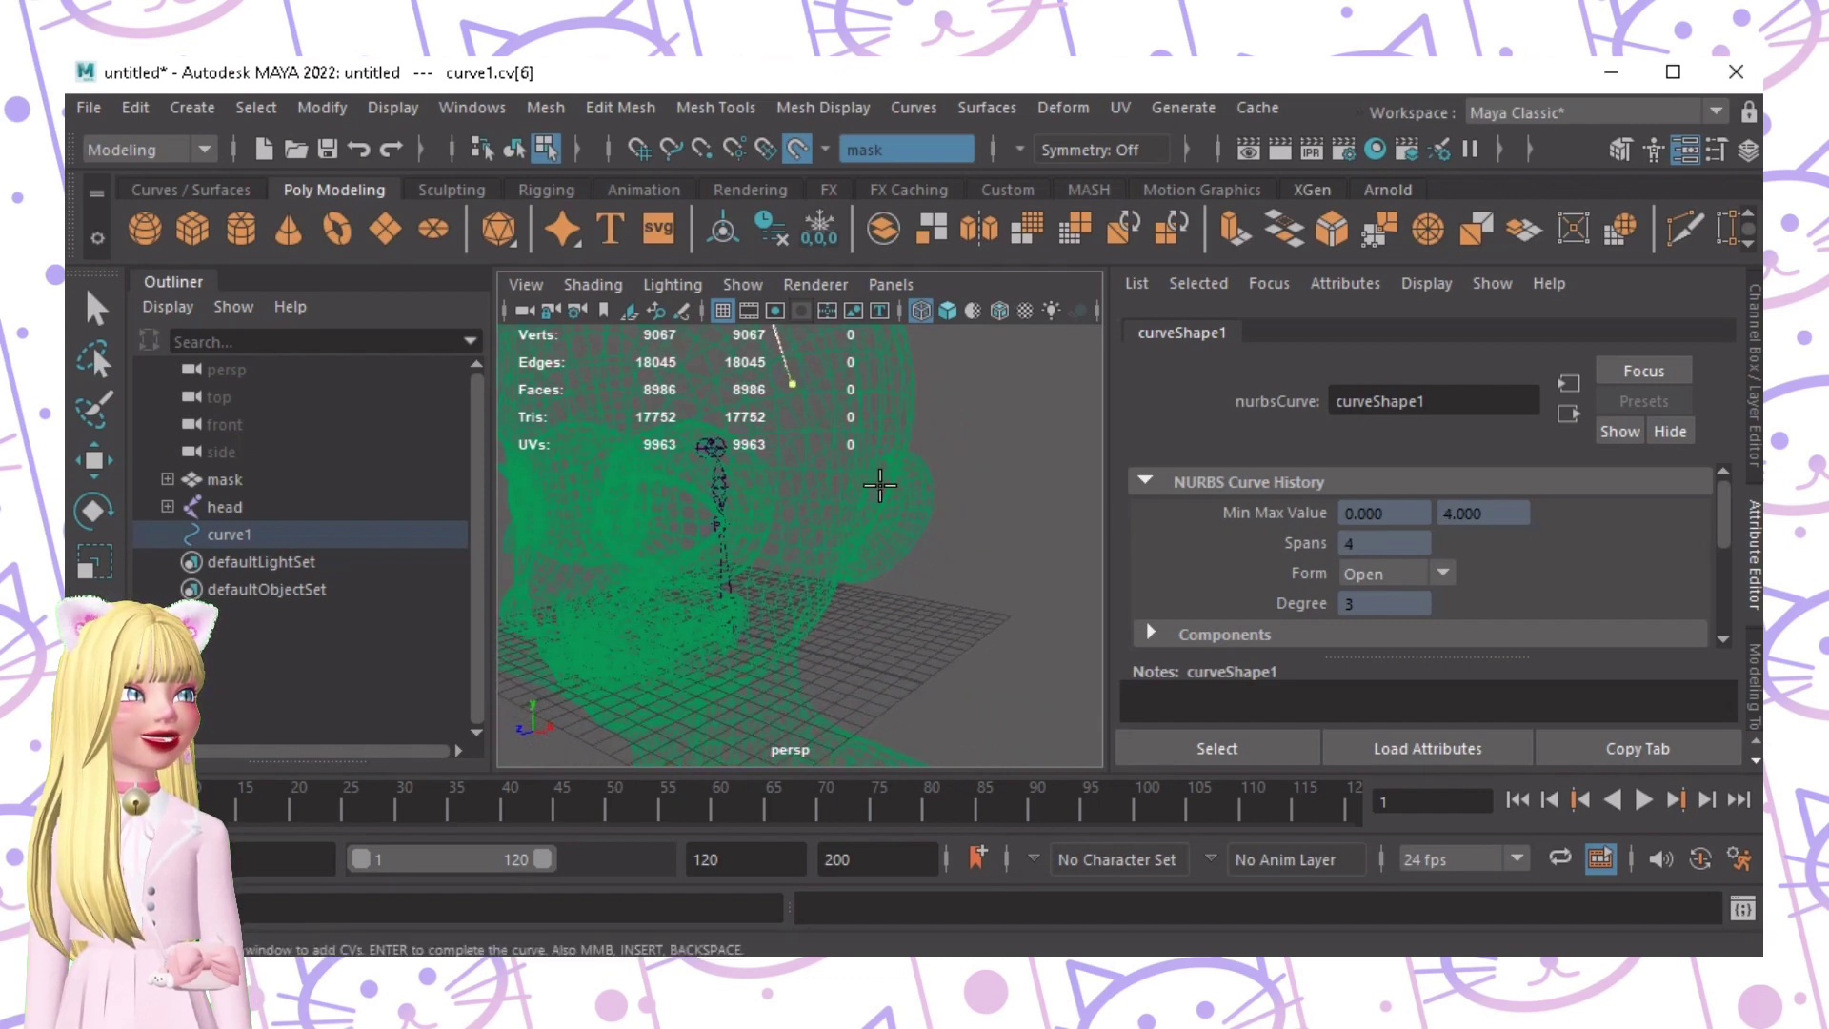
pyautogui.keyDown('alt'); pyautogui.moveTo(880, 484); pyautogui.dragTo(784, 461); pyautogui.keyUp('alt')
pyautogui.click(766, 447)
pyautogui.keyDown('alt'); pyautogui.moveTo(901, 509); pyautogui.dragTo(775, 509); pyautogui.keyUp('alt')
pyautogui.click(769, 507)
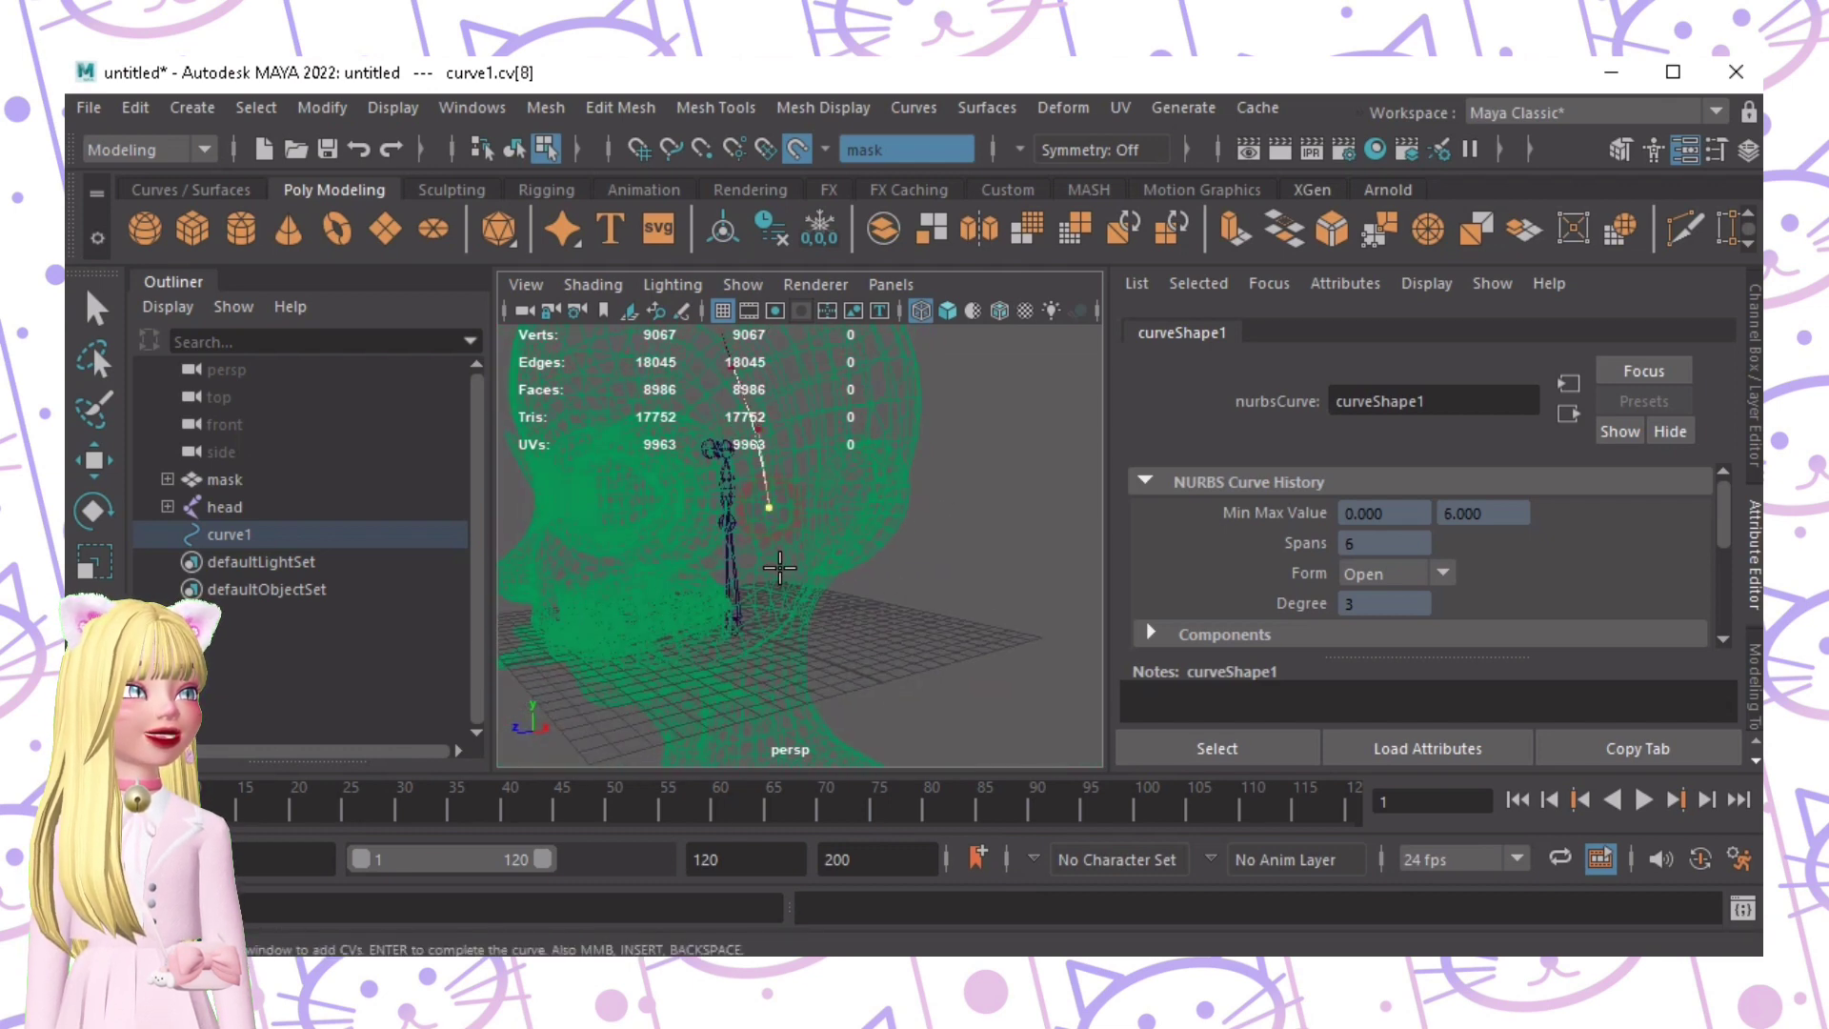
pyautogui.click(781, 615)
# Step: Examine how the curve follows the head from the crown to its lower end near the ear
pyautogui.keyDown('alt'); pyautogui.moveTo(781, 614); pyautogui.dragTo(724, 567); pyautogui.keyUp('alt')
pyautogui.keyDown('alt'); pyautogui.moveTo(767, 633); pyautogui.dragTo(874, 751, button='middle'); pyautogui.keyUp('alt')
pyautogui.keyDown('alt'); pyautogui.moveTo(886, 614); pyautogui.dragTo(996, 609, button='right'); pyautogui.keyUp('alt')
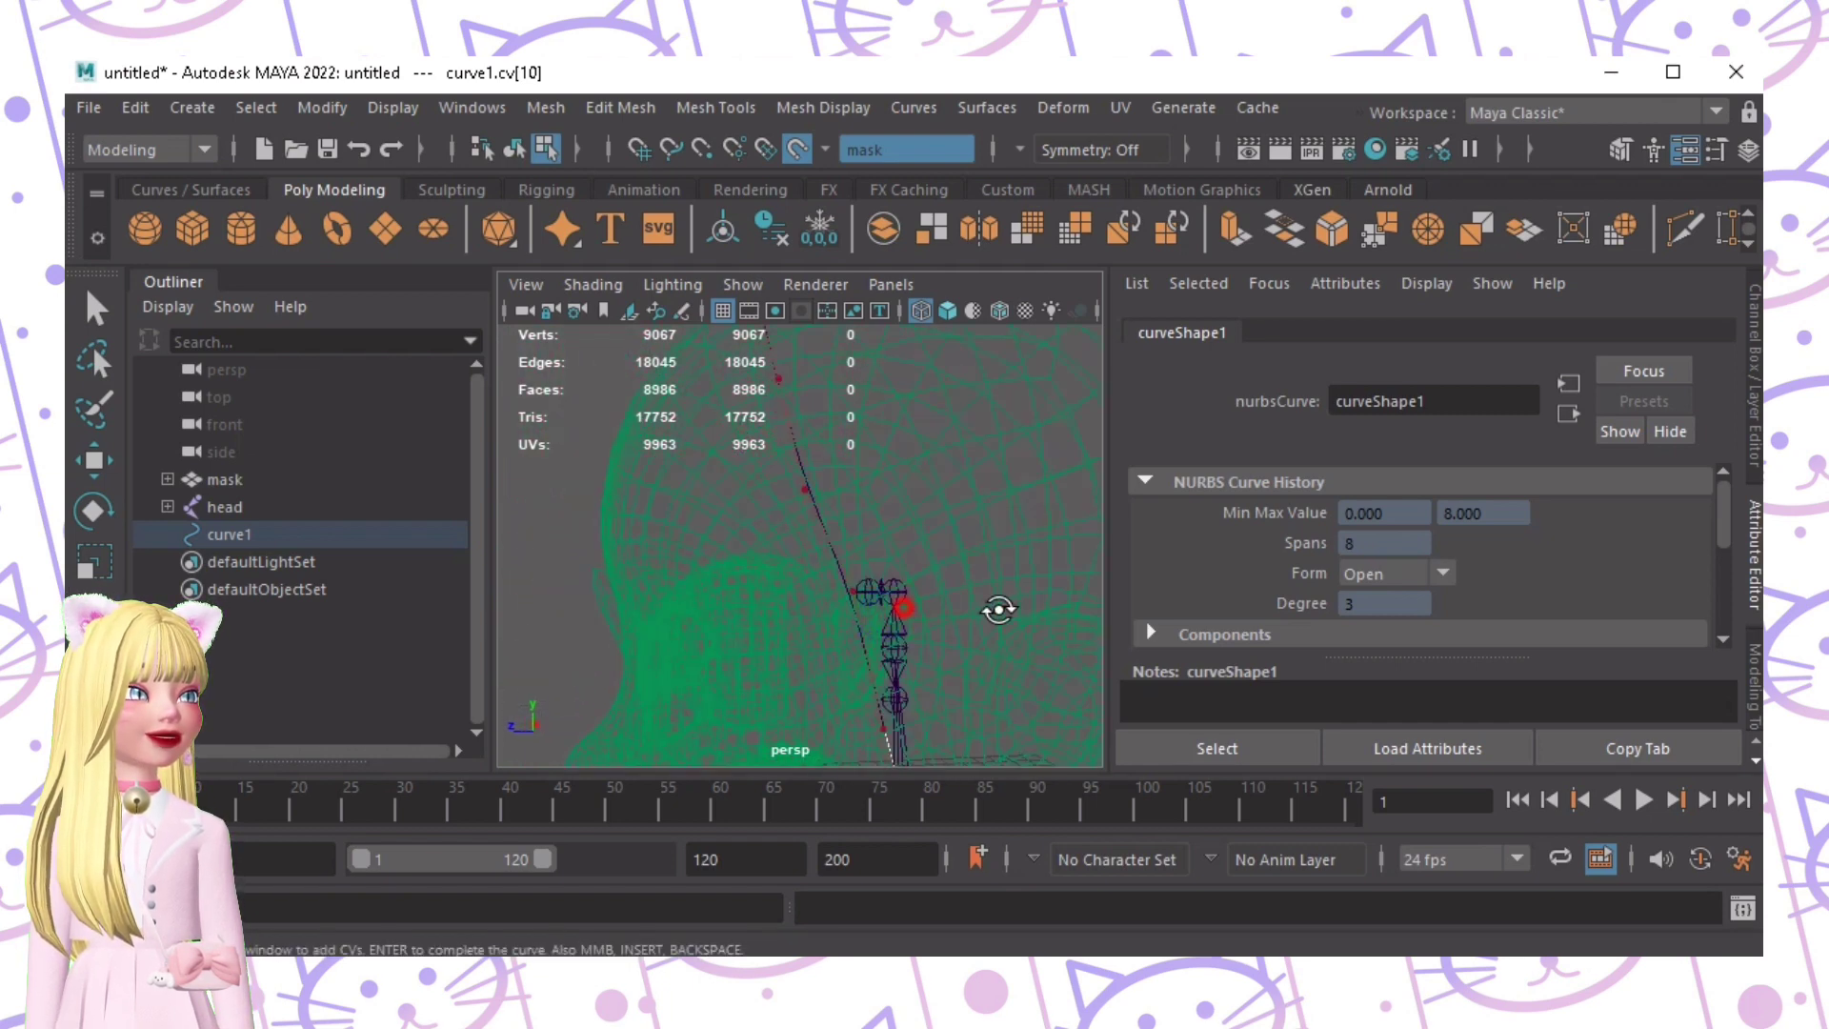
pyautogui.keyDown('alt'); pyautogui.moveTo(619, 496); pyautogui.dragTo(734, 485); pyautogui.keyUp('alt')
pyautogui.keyDown('alt'); pyautogui.moveTo(733, 486); pyautogui.dragTo(882, 477, button='middle'); pyautogui.keyUp('alt')
pyautogui.keyDown('alt'); pyautogui.moveTo(1007, 498); pyautogui.dragTo(698, 466, button='right'); pyautogui.keyUp('alt')
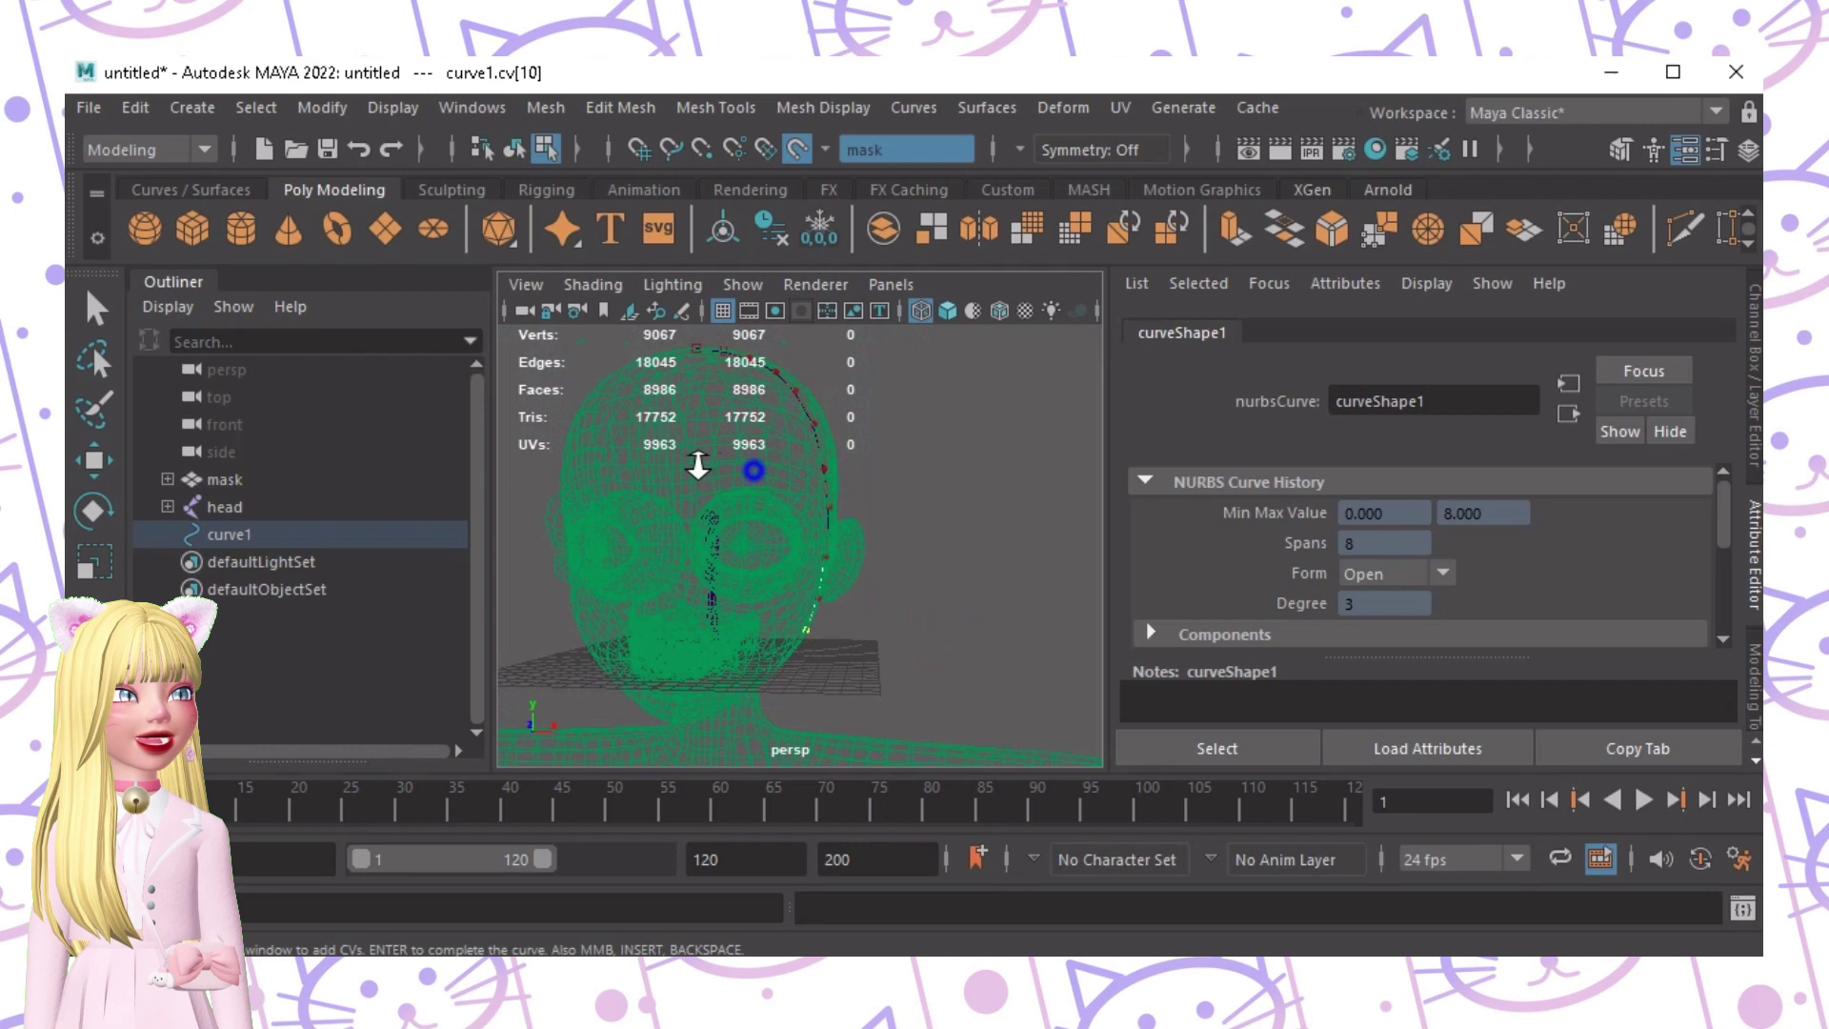
pyautogui.keyDown('alt'); pyautogui.moveTo(720, 468); pyautogui.dragTo(681, 475); pyautogui.keyUp('alt')
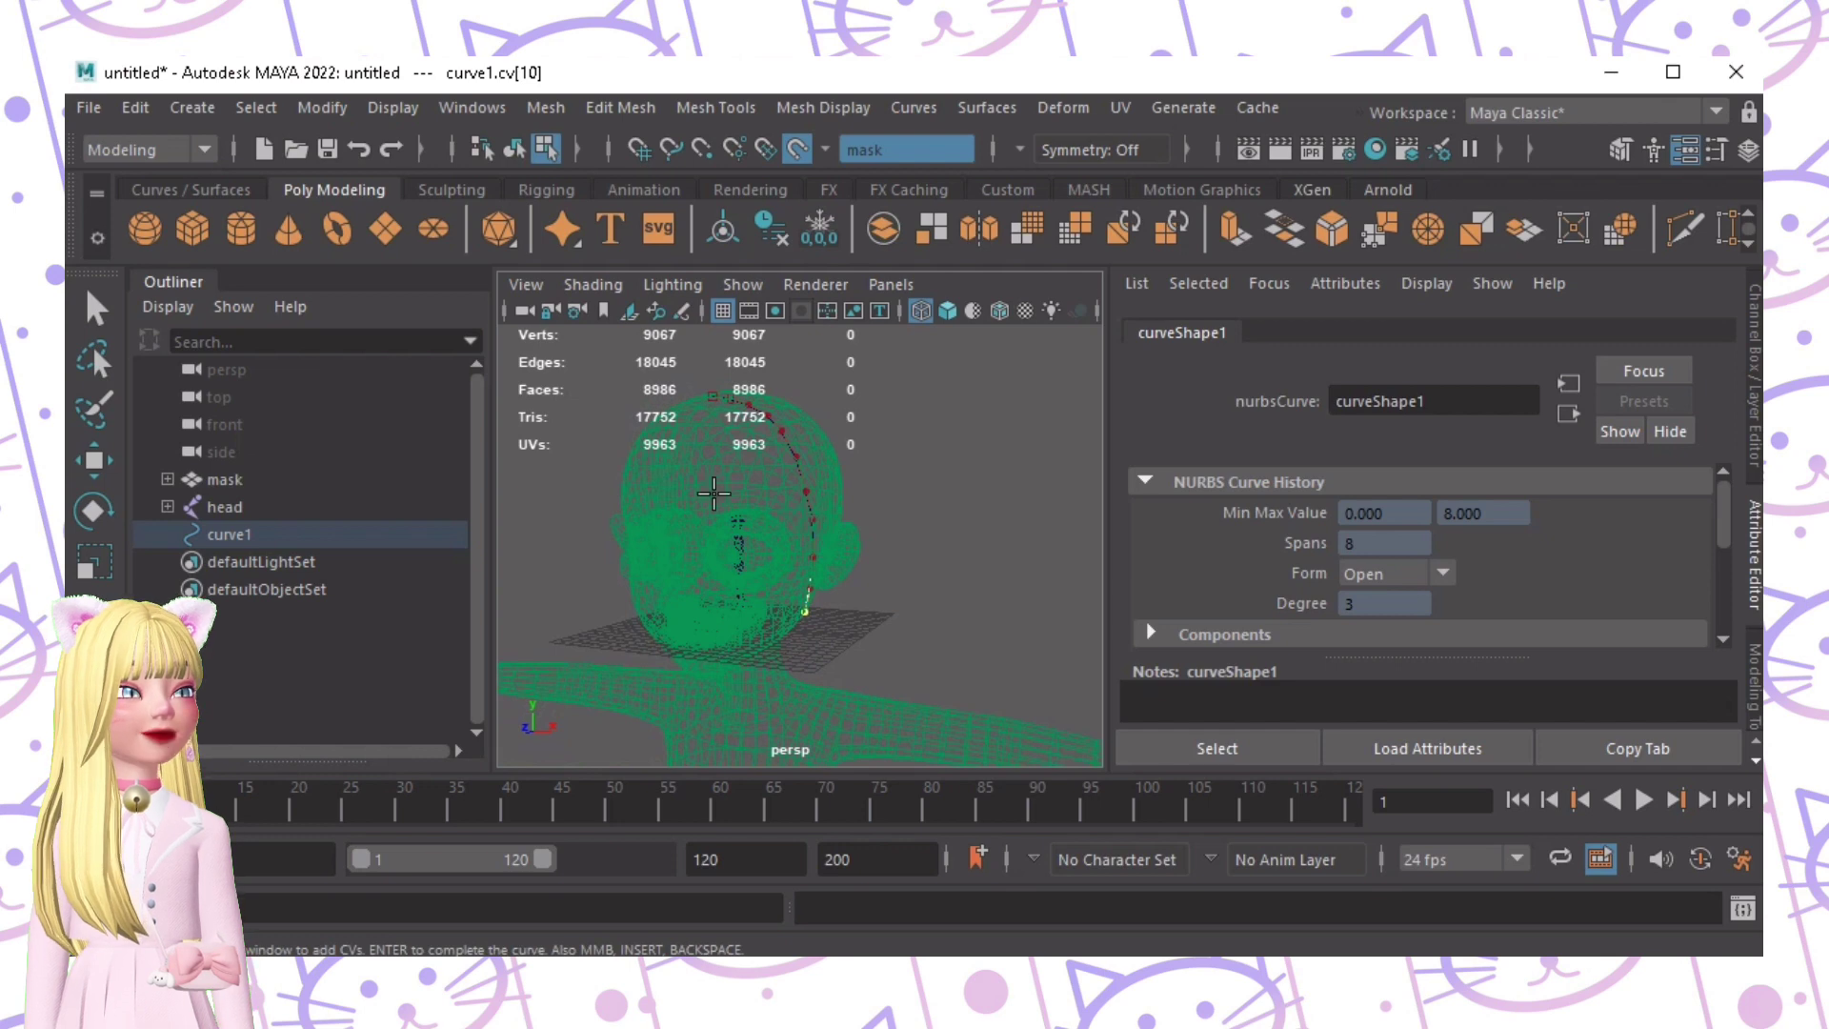
pyautogui.keyDown('alt'); pyautogui.moveTo(645, 543); pyautogui.dragTo(779, 600); pyautogui.keyUp('alt')
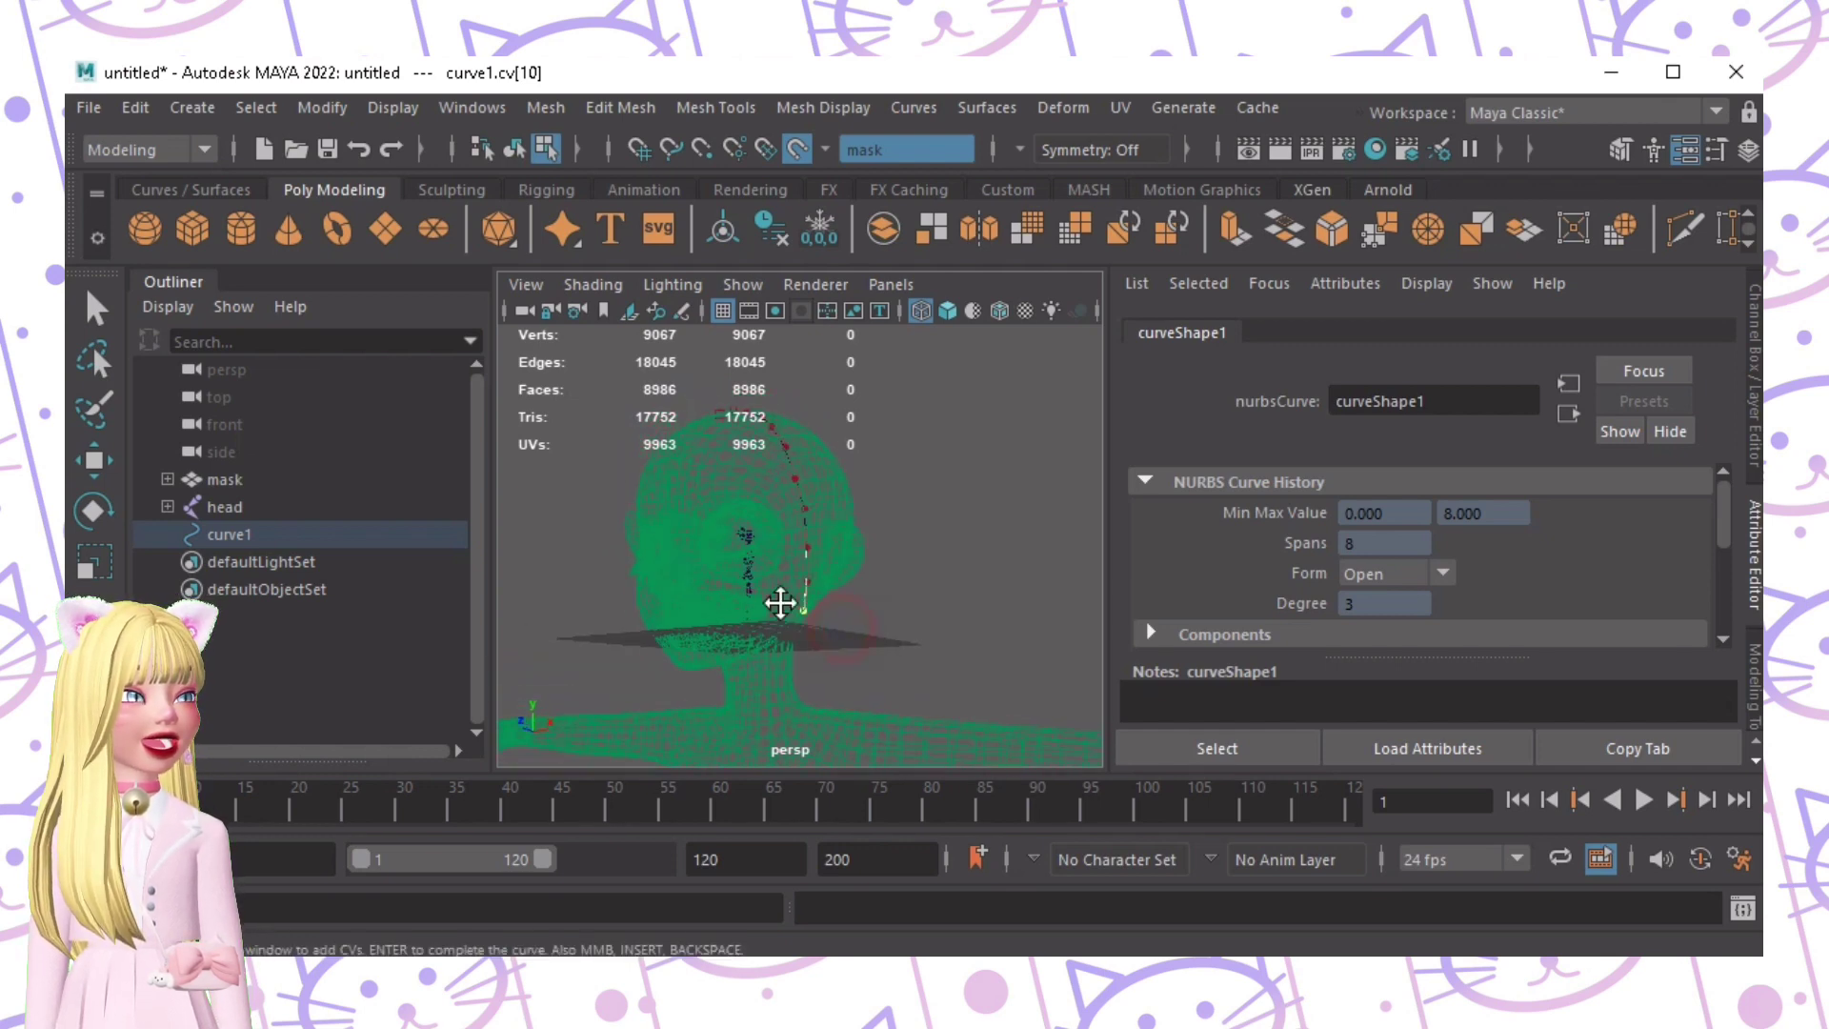
# Step: Try to extend the curve with another point below the ear toward the neck, and remove that point again
pyautogui.keyDown('alt'); pyautogui.moveTo(779, 600); pyautogui.dragTo(783, 534, button='middle'); pyautogui.keyUp('alt')
pyautogui.scroll(5, 783, 535)
pyautogui.keyDown('alt'); pyautogui.moveTo(870, 600); pyautogui.dragTo(841, 600); pyautogui.keyUp('alt')
pyautogui.keyDown('alt'); pyautogui.moveTo(878, 560); pyautogui.dragTo(902, 522, button='middle'); pyautogui.keyUp('alt')
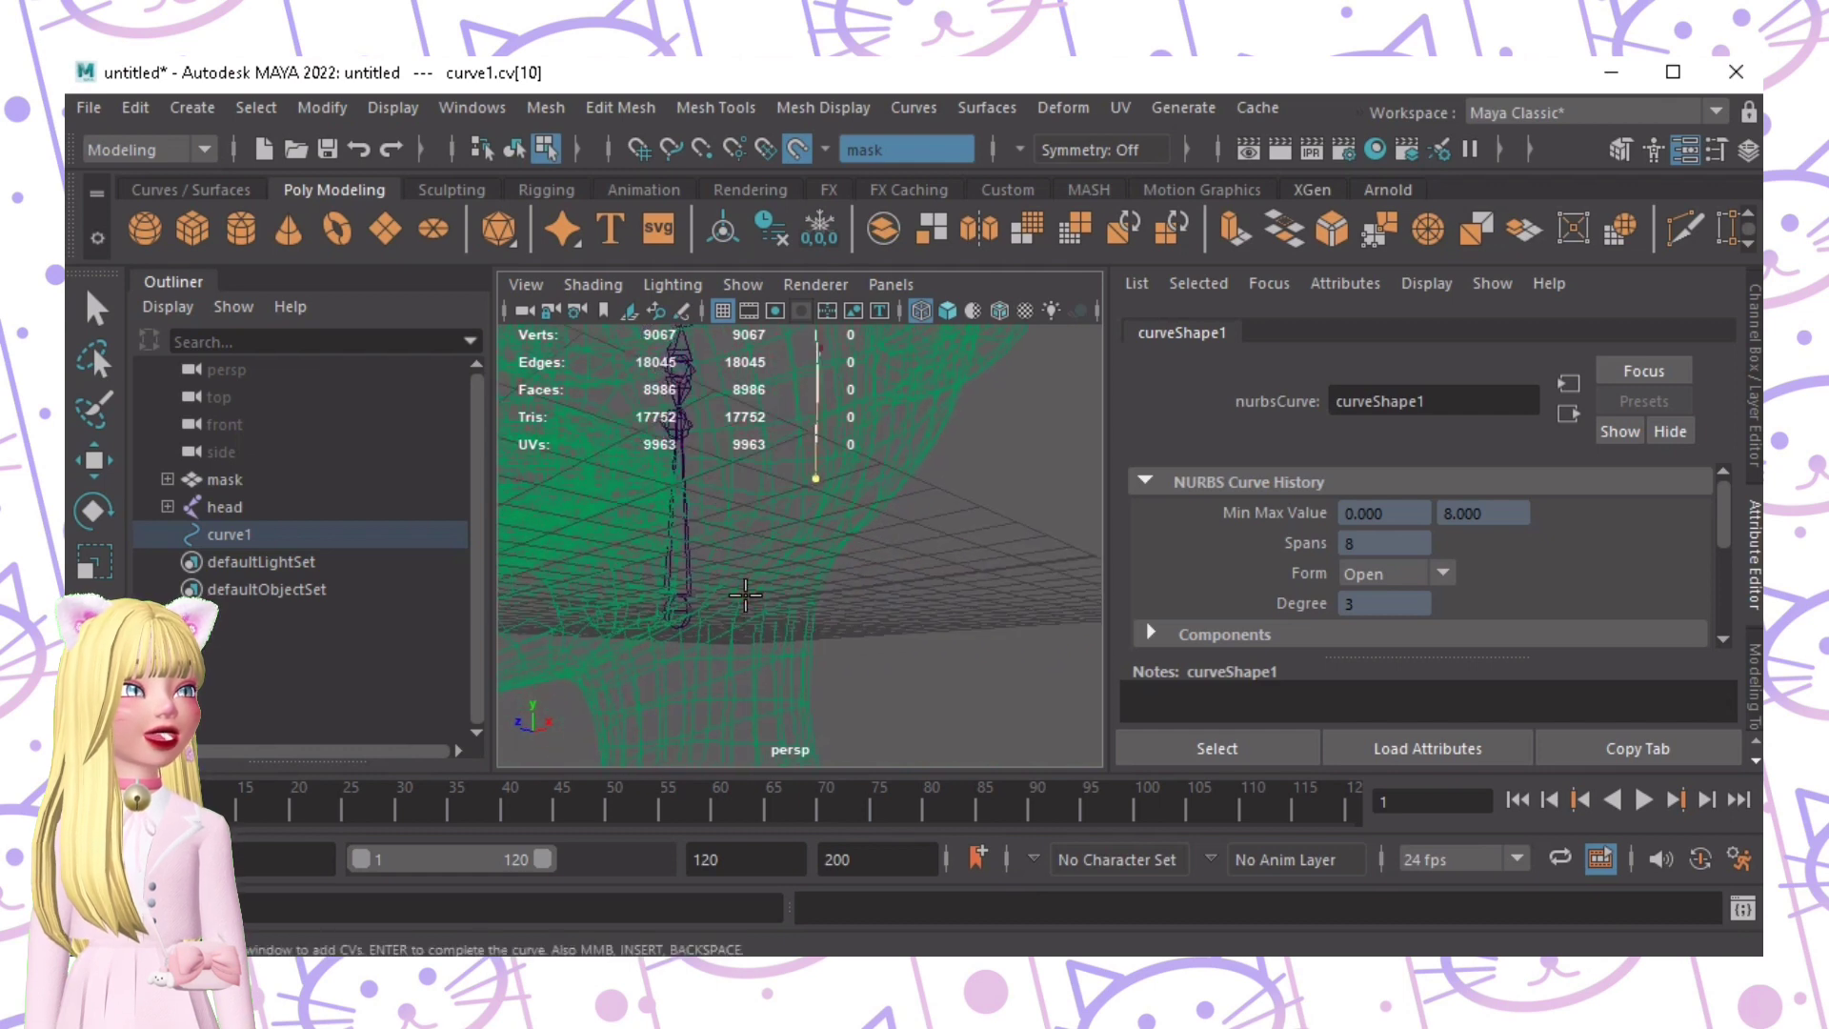
pyautogui.click(748, 594)
pyautogui.keyDown('alt'); pyautogui.moveTo(922, 592); pyautogui.dragTo(1024, 577); pyautogui.keyUp('alt')
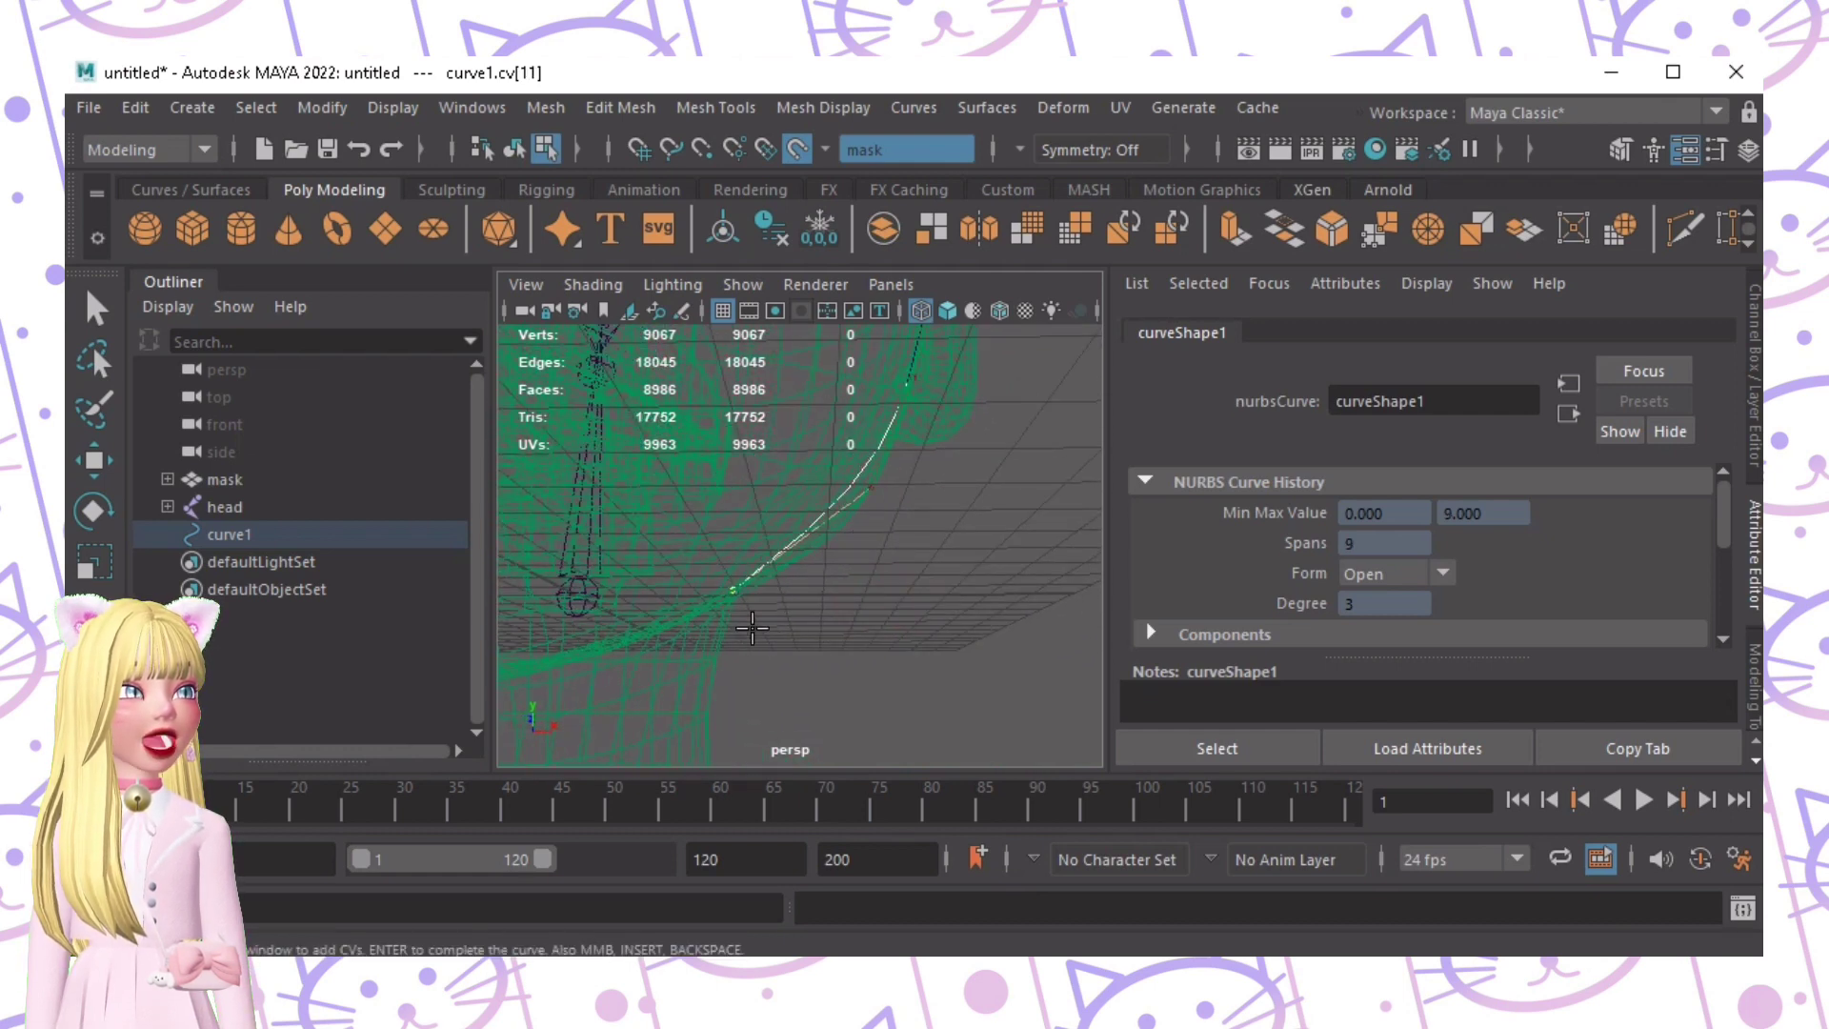
pyautogui.keyDown('alt'); pyautogui.moveTo(951, 443); pyautogui.dragTo(837, 517); pyautogui.keyUp('alt')
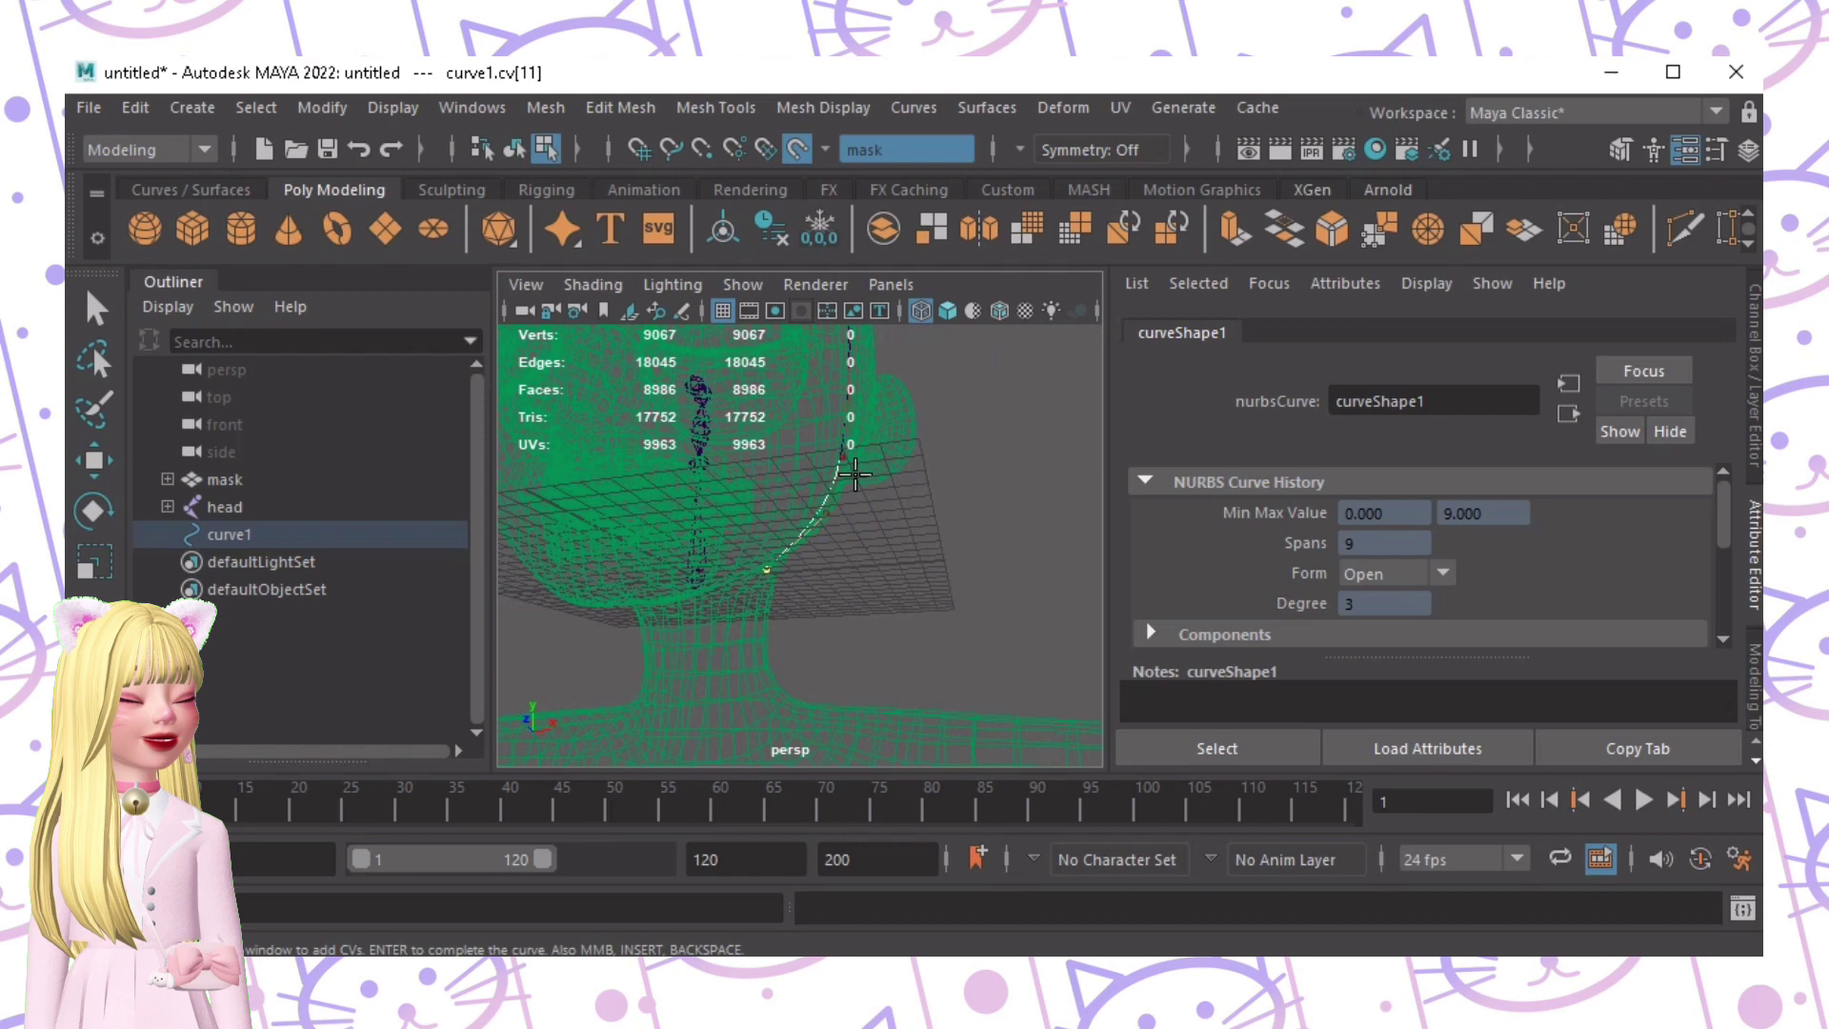
pyautogui.press('BackSpace')
# Step: Turn off the live surface and end the curve drawing, selecting curve1 as an object
pyautogui.moveTo(781, 591)
pyautogui.keyDown('alt'); pyautogui.mouseDown()
pyautogui.moveTo(741, 581)
pyautogui.moveTo(764, 564)
pyautogui.mouseUp(); pyautogui.keyUp('alt')
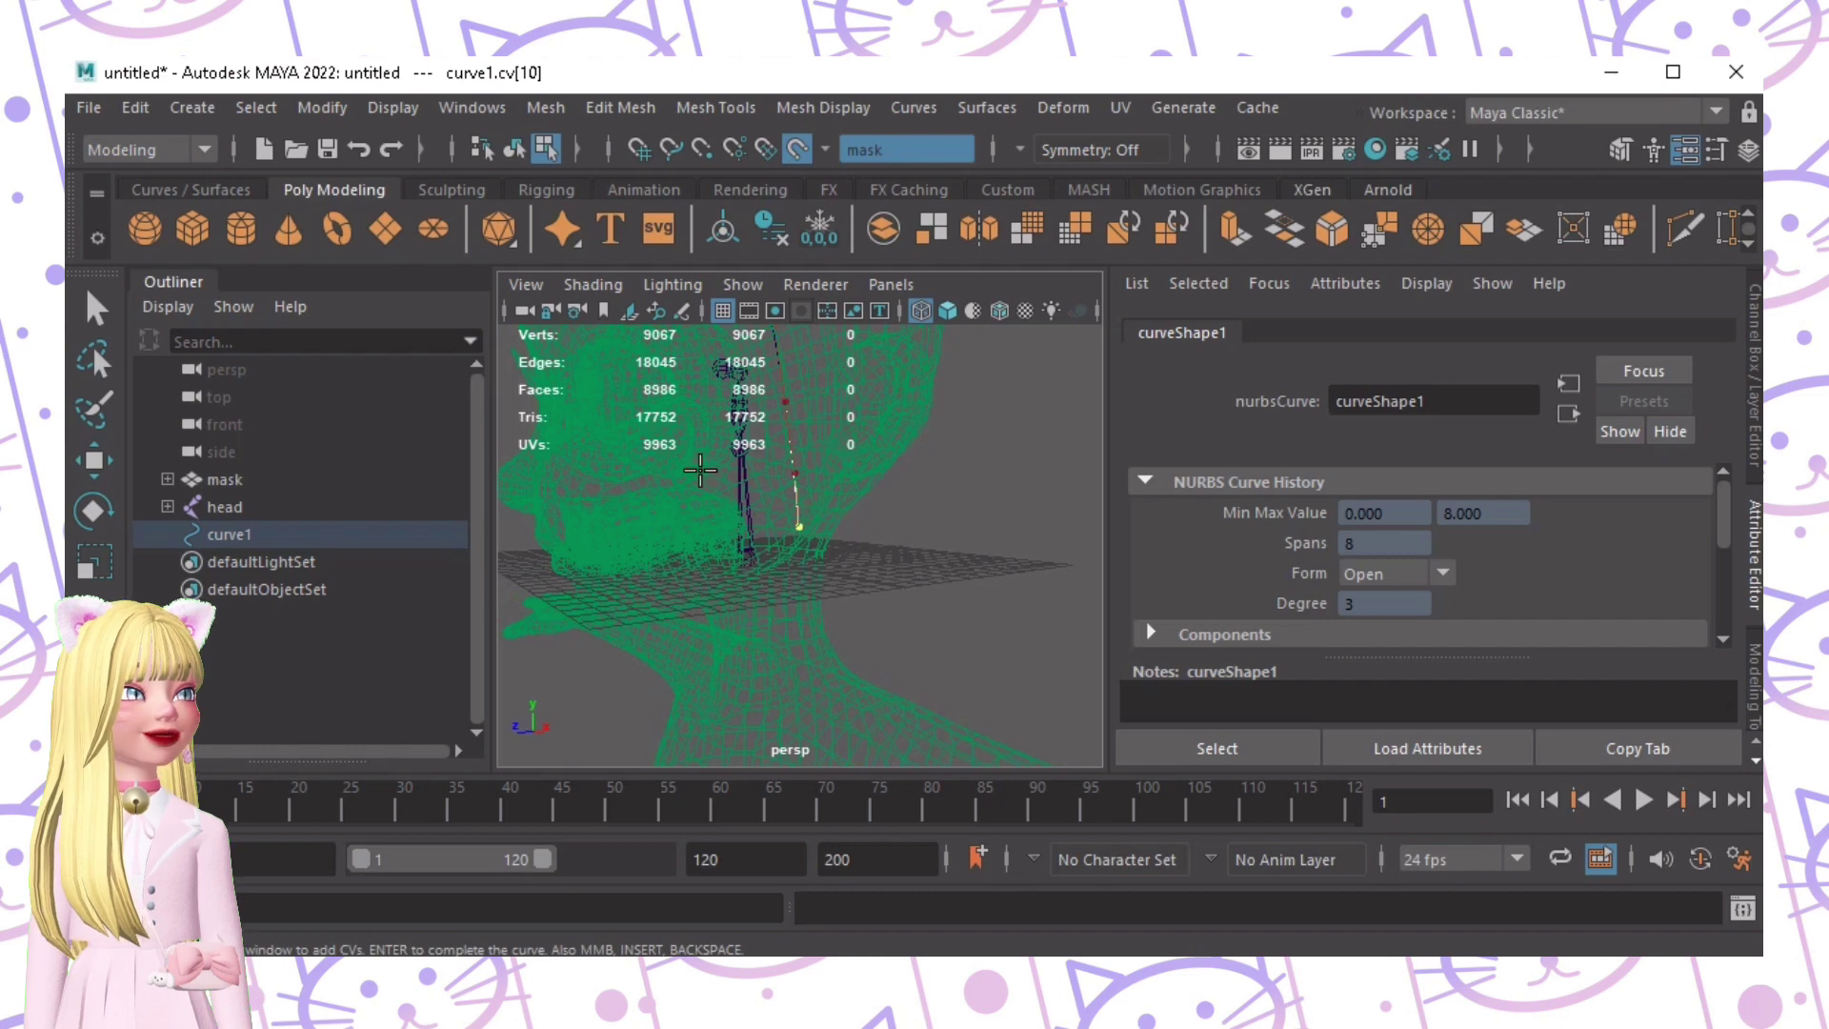
pyautogui.click(797, 150)
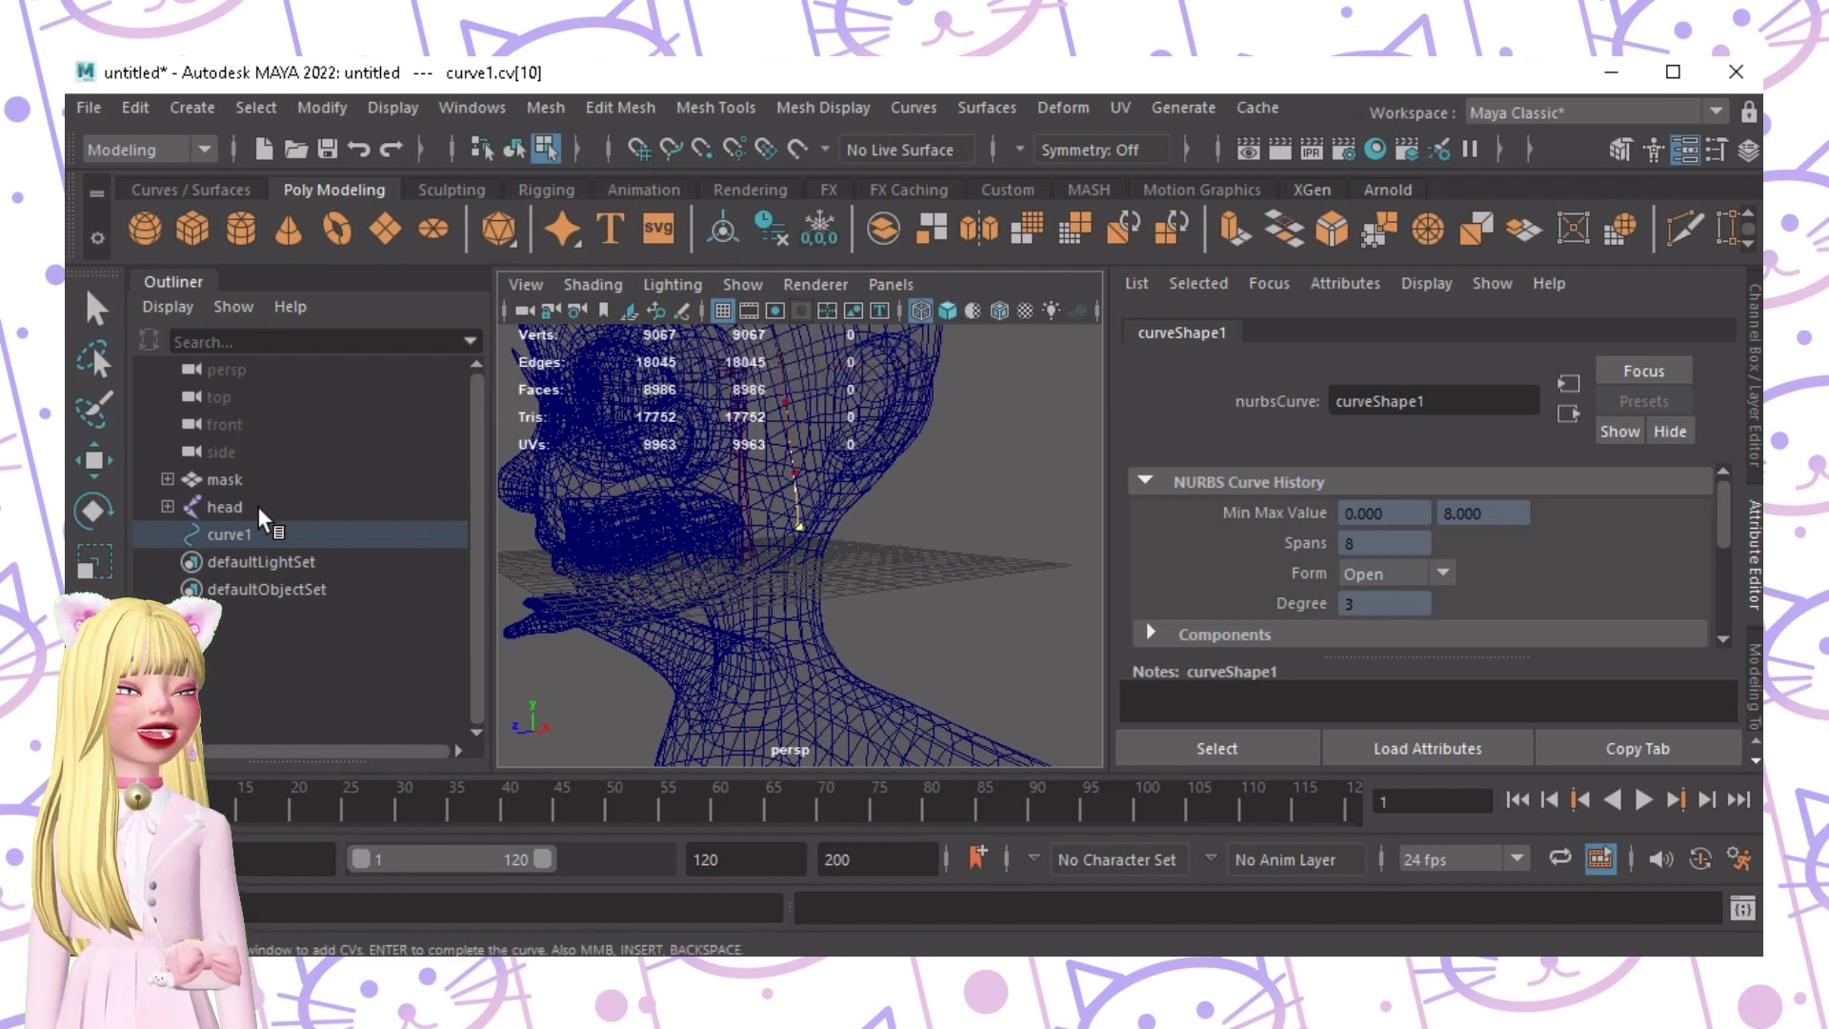
pyautogui.click(238, 534)
pyautogui.click(95, 313)
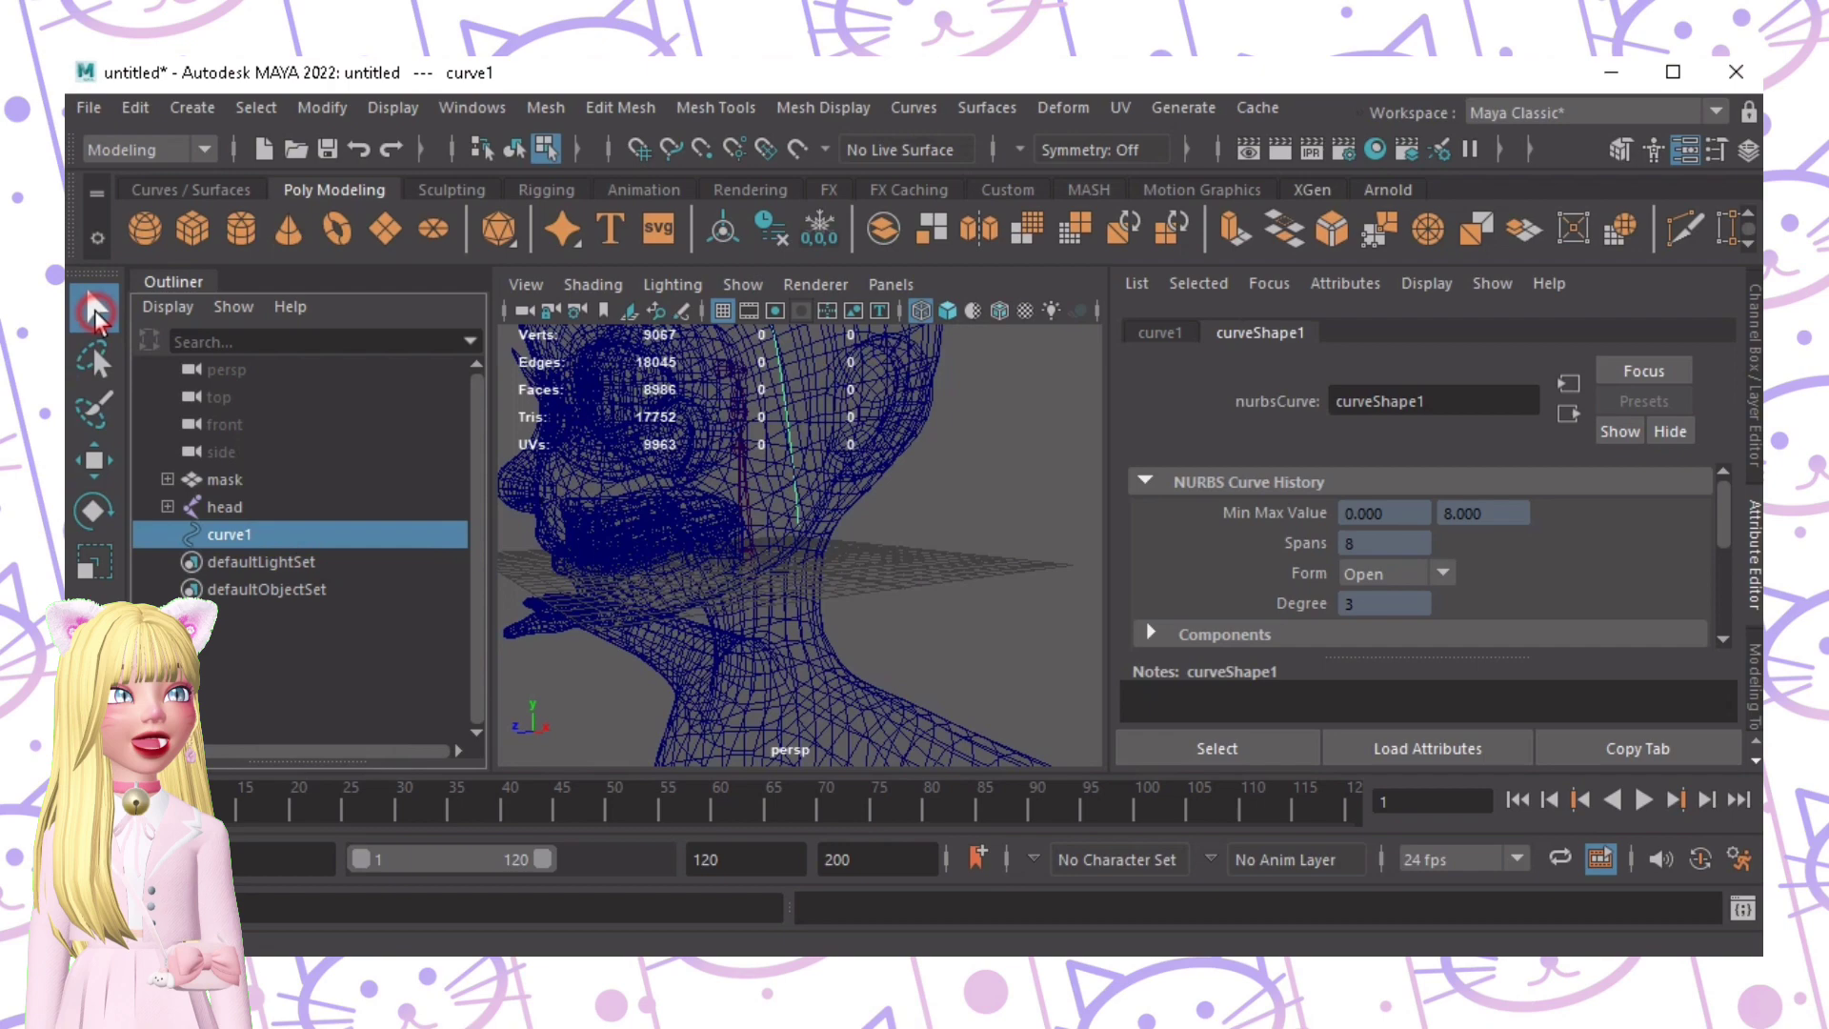
# Step: Show the curve's control vertices and raise the first one above the crown of the head
pyautogui.keyDown('alt'); pyautogui.moveTo(793, 492); pyautogui.dragTo(801, 496); pyautogui.keyUp('alt')
pyautogui.keyDown('alt'); pyautogui.moveTo(802, 496); pyautogui.dragTo(748, 619, button='middle'); pyautogui.keyUp('alt')
pyautogui.keyDown('alt'); pyautogui.moveTo(667, 434); pyautogui.dragTo(717, 306, button='right'); pyautogui.keyUp('alt')
pyautogui.scroll(5, 788, 461)
pyautogui.scroll(-8, 870, 482)
pyautogui.keyDown('alt'); pyautogui.moveTo(746, 524); pyautogui.dragTo(848, 485); pyautogui.keyUp('alt')
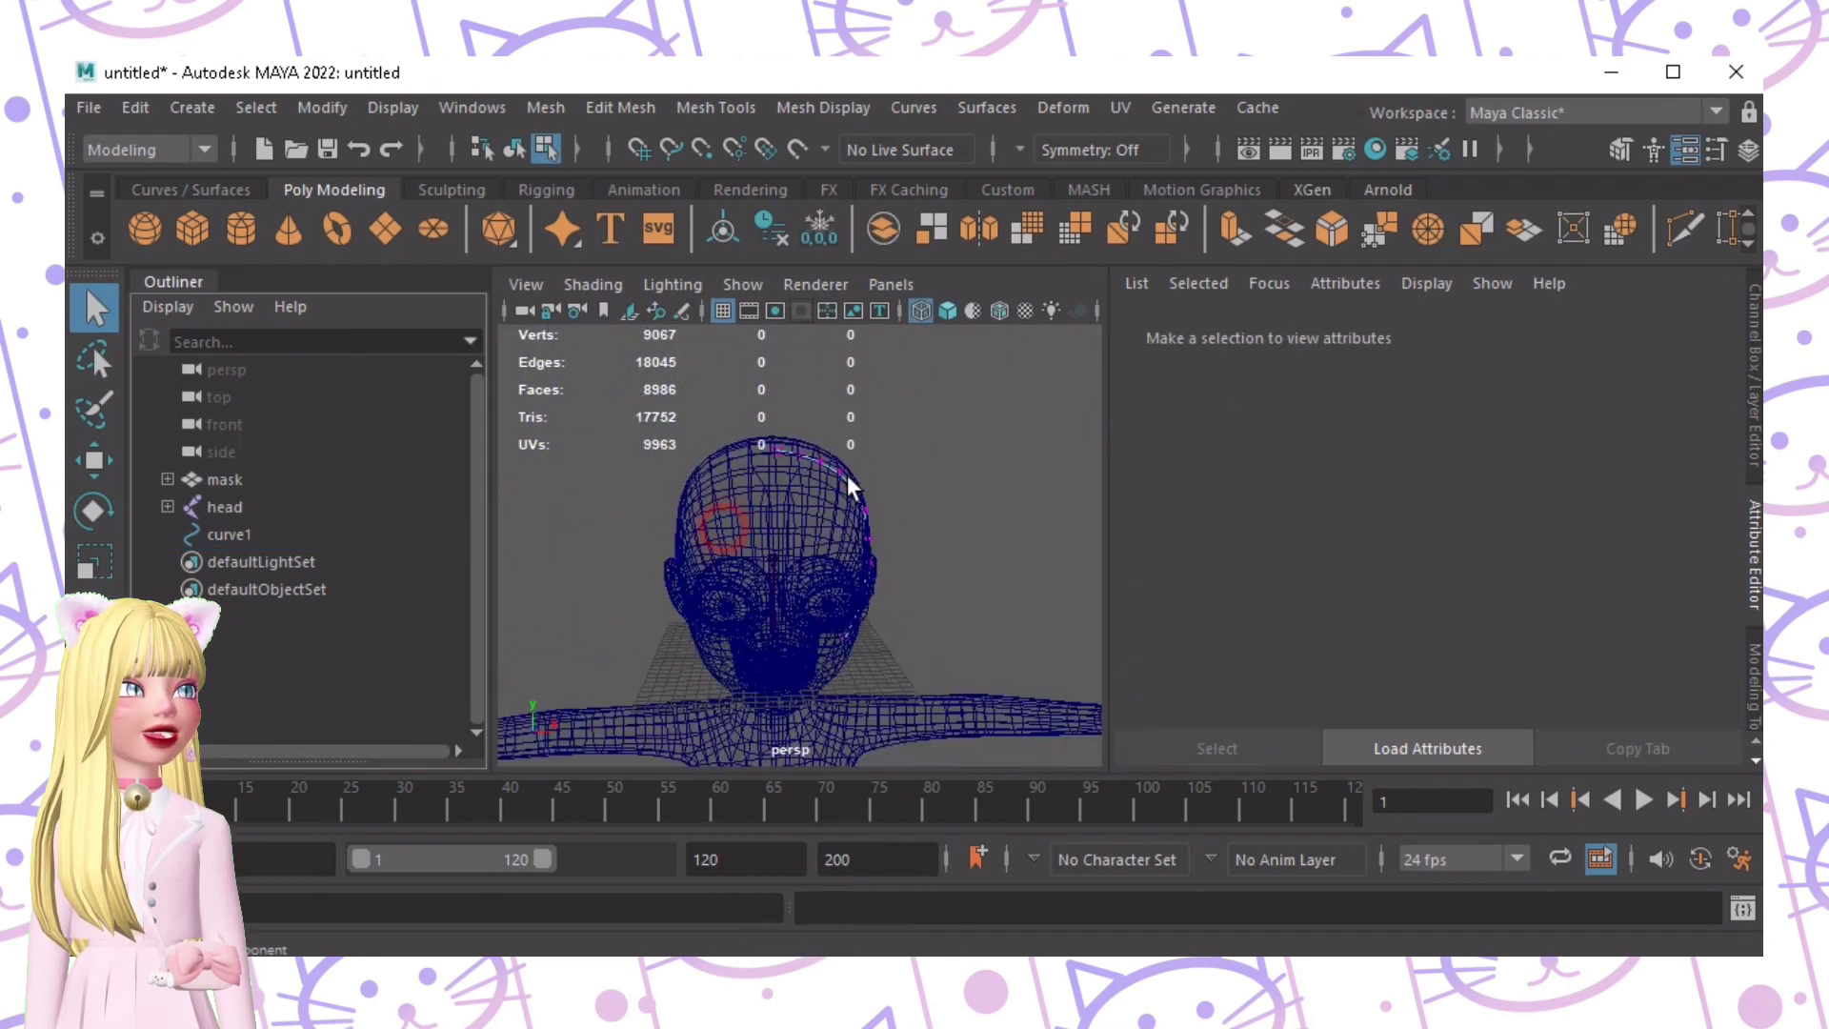
pyautogui.keyDown('alt'); pyautogui.moveTo(849, 486); pyautogui.dragTo(838, 524, button='middle'); pyautogui.keyUp('alt')
pyautogui.keyDown('alt'); pyautogui.moveTo(837, 522); pyautogui.dragTo(938, 533, button='right'); pyautogui.keyUp('alt')
pyautogui.scroll(10, 857, 505)
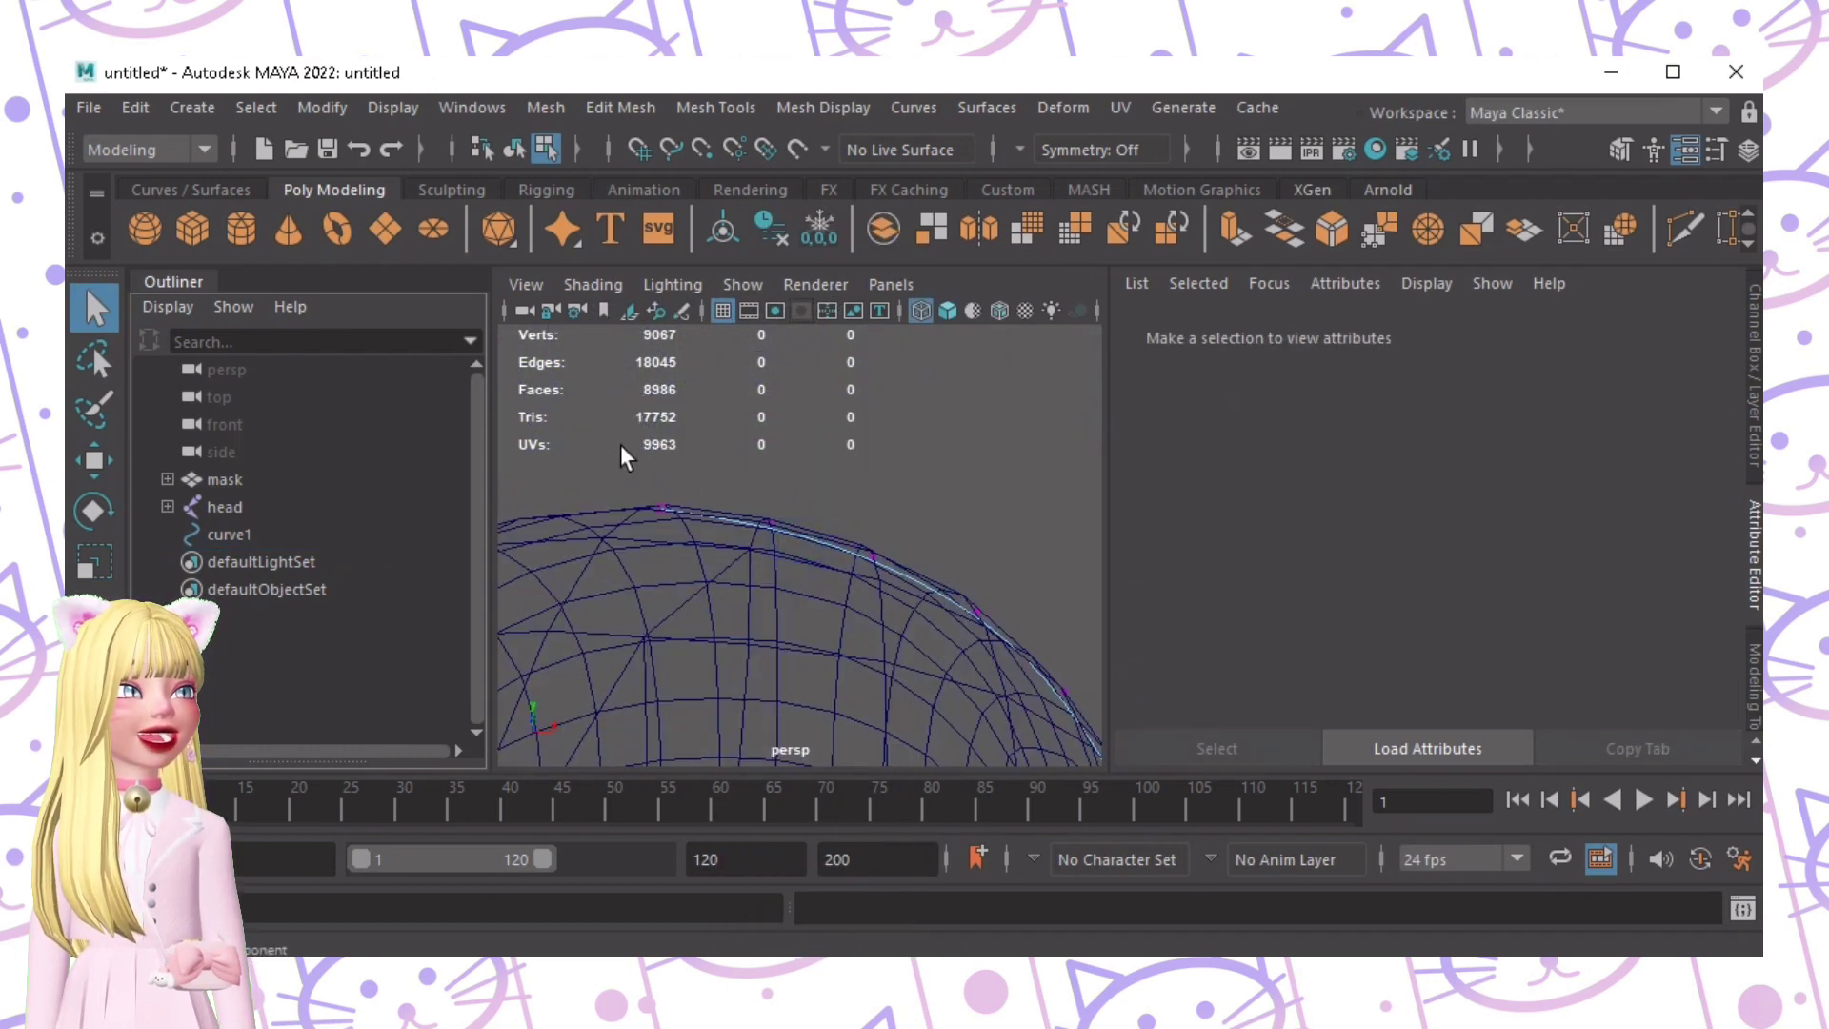
pyautogui.moveTo(619, 448); pyautogui.dragTo(728, 584)
pyautogui.press('w')
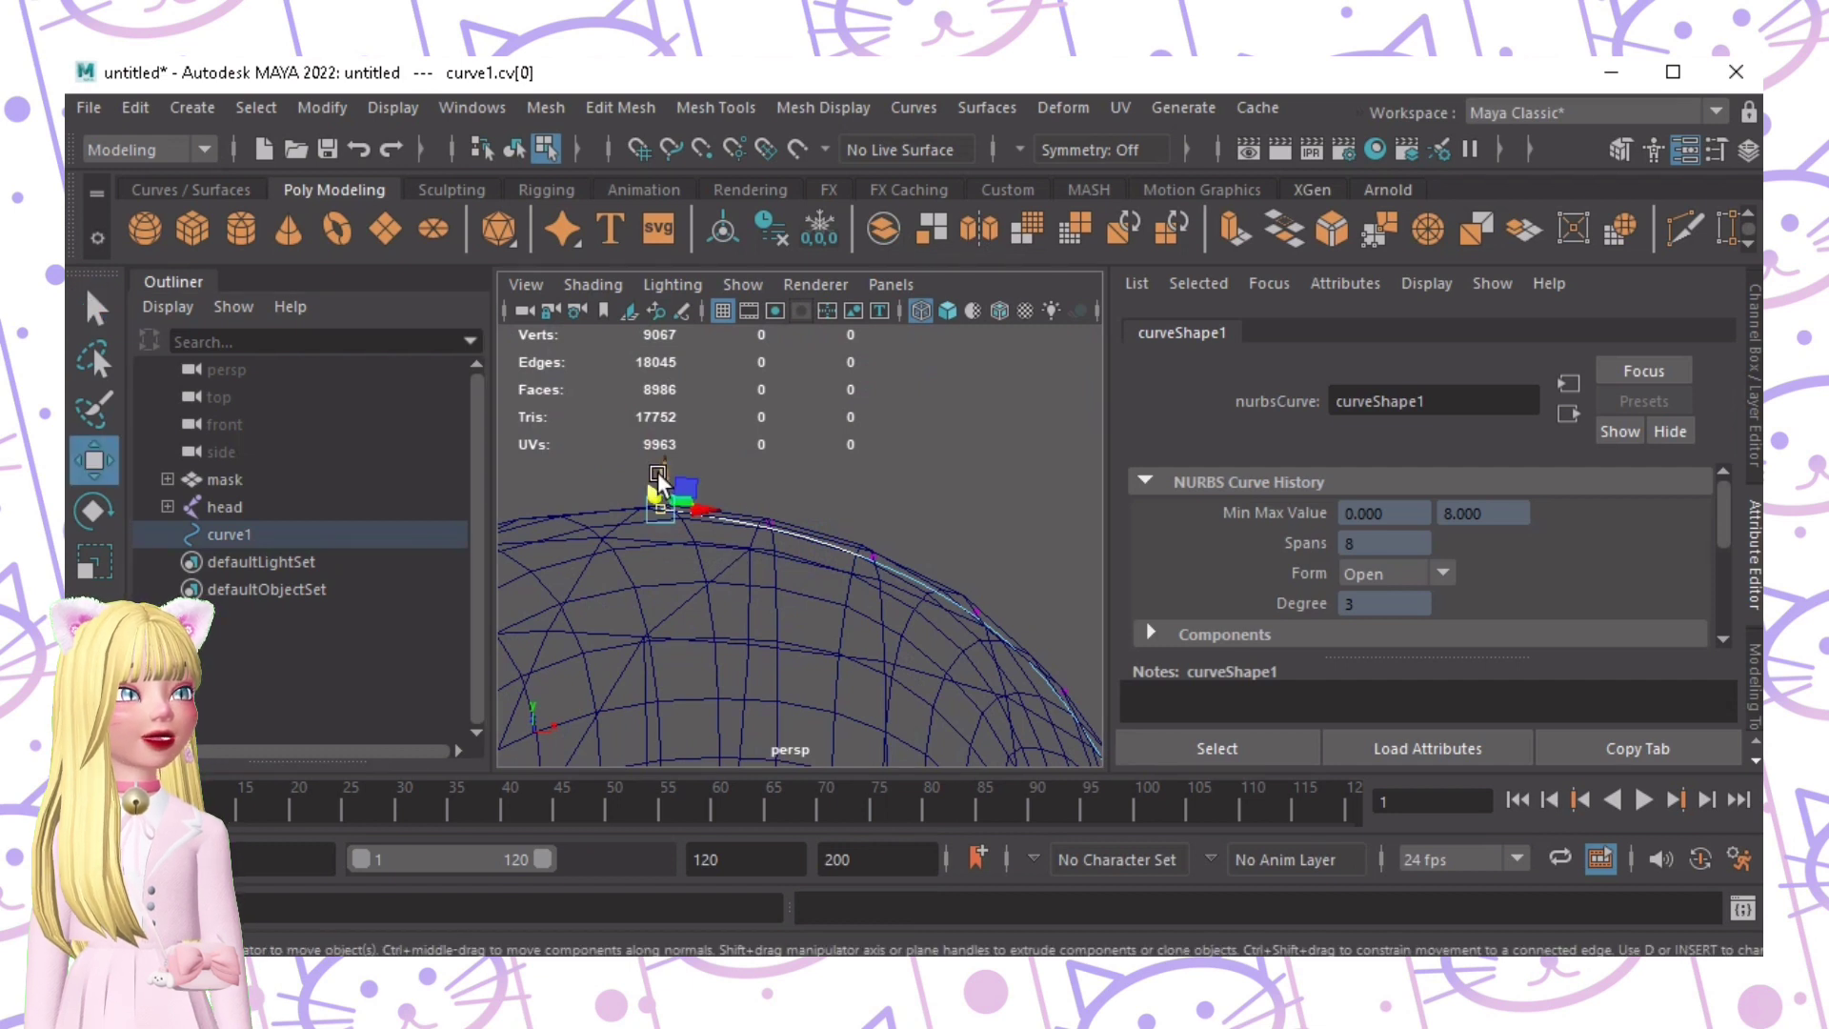
pyautogui.moveTo(659, 461); pyautogui.dragTo(663, 435)
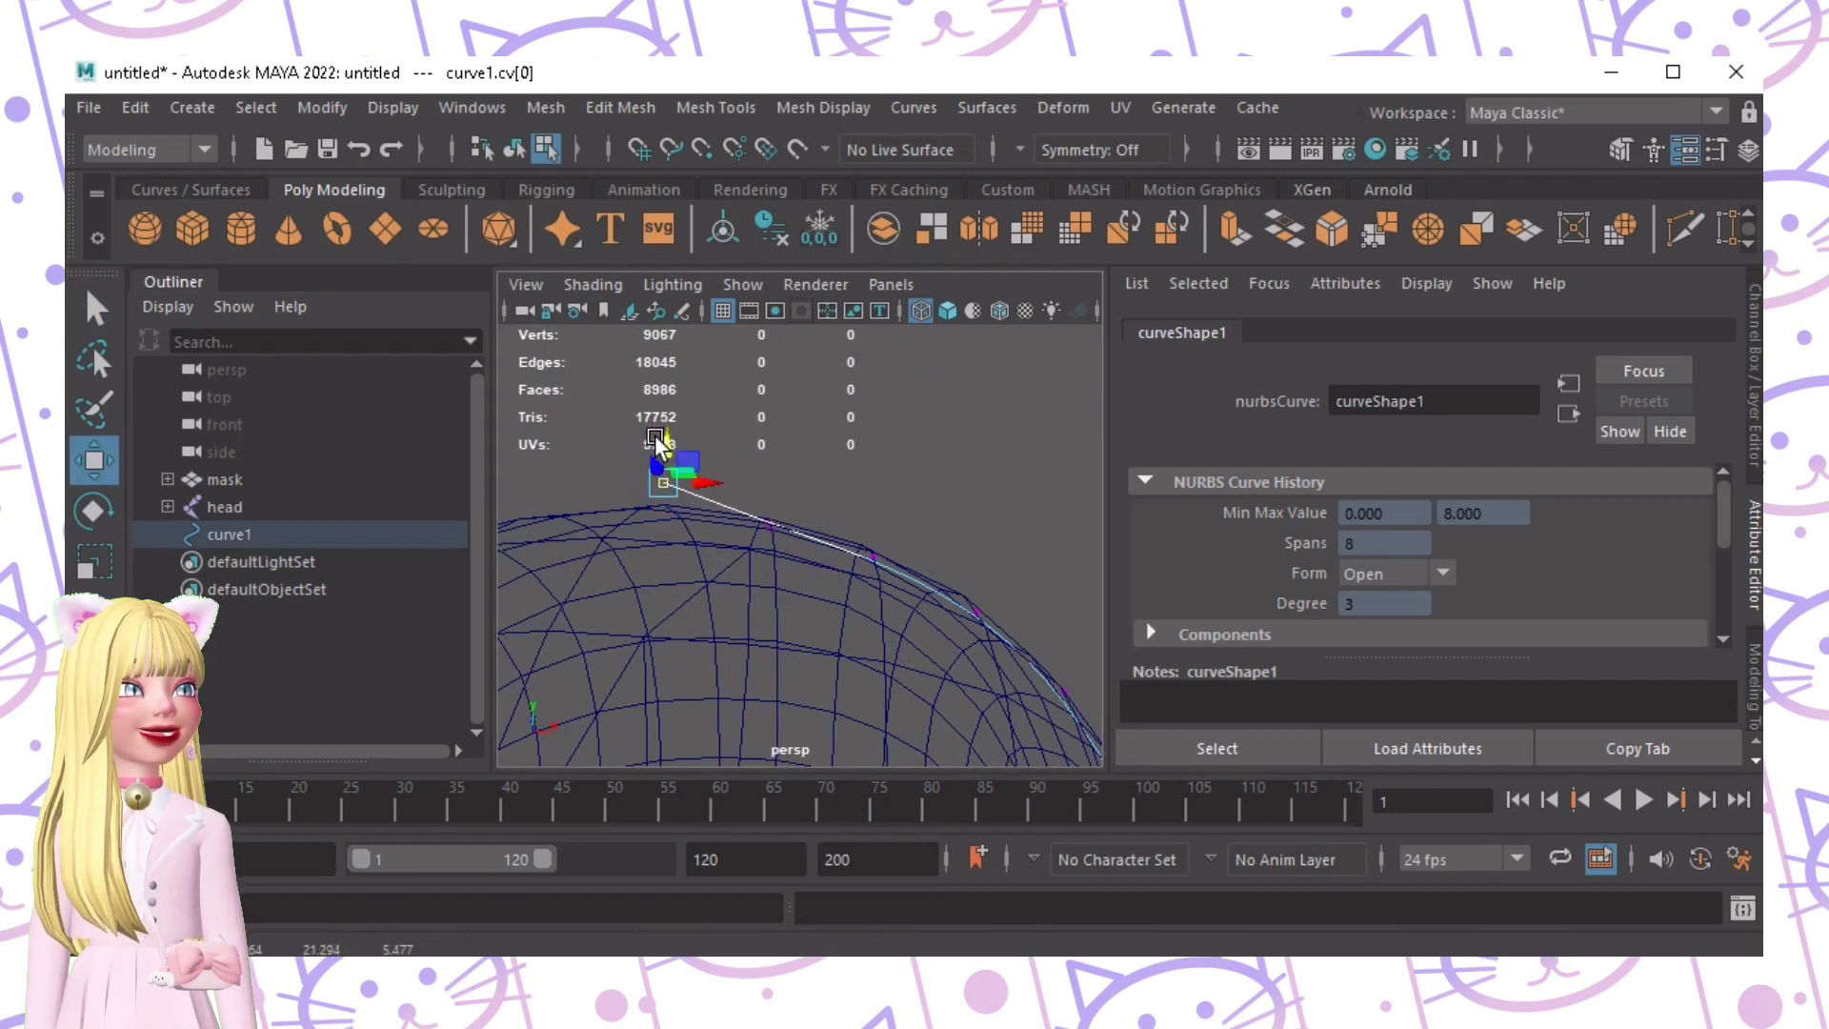
# Step: Move the second and third control vertices up and the fourth outward, lifting the curve off the top of the head
pyautogui.moveTo(756, 491); pyautogui.dragTo(813, 542)
pyautogui.moveTo(770, 482); pyautogui.dragTo(772, 429)
pyautogui.click(874, 555)
pyautogui.moveTo(910, 571); pyautogui.dragTo(907, 512)
pyautogui.click(971, 610)
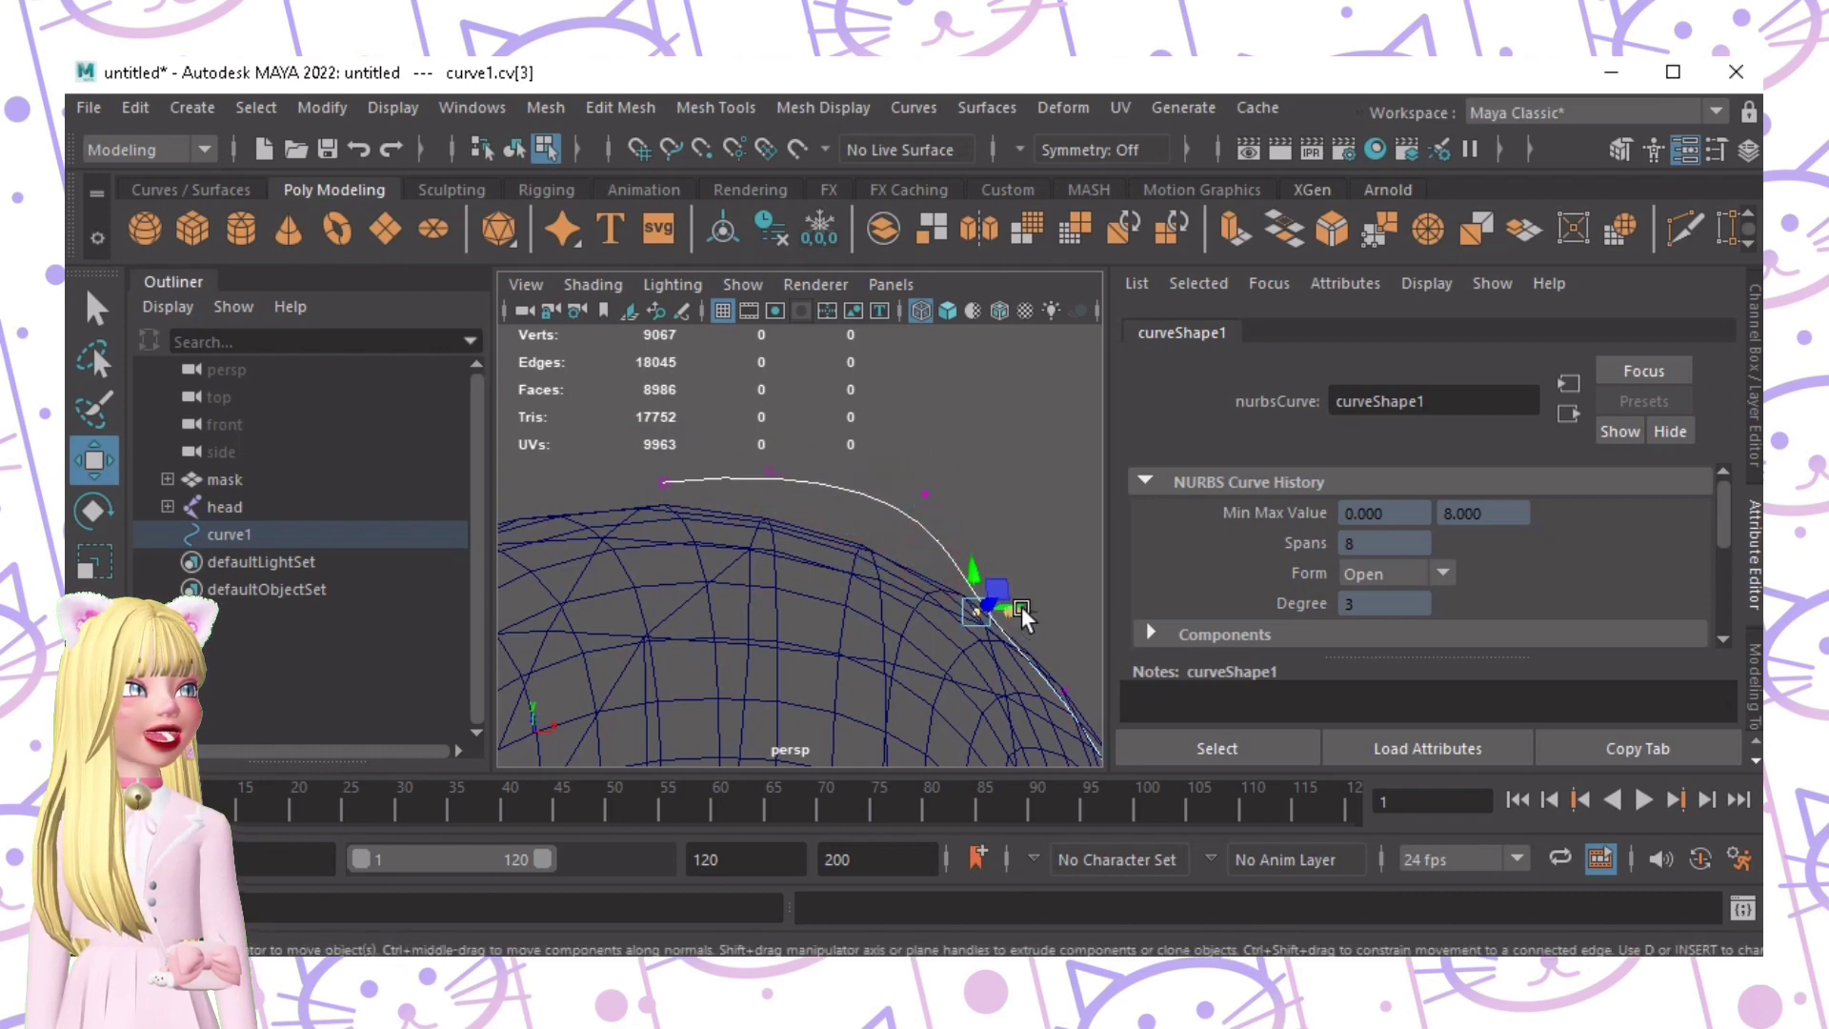
pyautogui.moveTo(1013, 613); pyautogui.dragTo(1086, 604)
# Step: Move the fifth and sixth control vertices outward, away from the upper side of the head
pyautogui.keyDown('alt'); pyautogui.moveTo(802, 556); pyautogui.dragTo(706, 526, button='middle'); pyautogui.keyUp('alt')
pyautogui.moveTo(746, 502); pyautogui.dragTo(814, 530)
pyautogui.keyDown('alt'); pyautogui.moveTo(863, 538); pyautogui.dragTo(895, 498, button='middle'); pyautogui.keyUp('alt')
pyautogui.moveTo(742, 530); pyautogui.dragTo(925, 561)
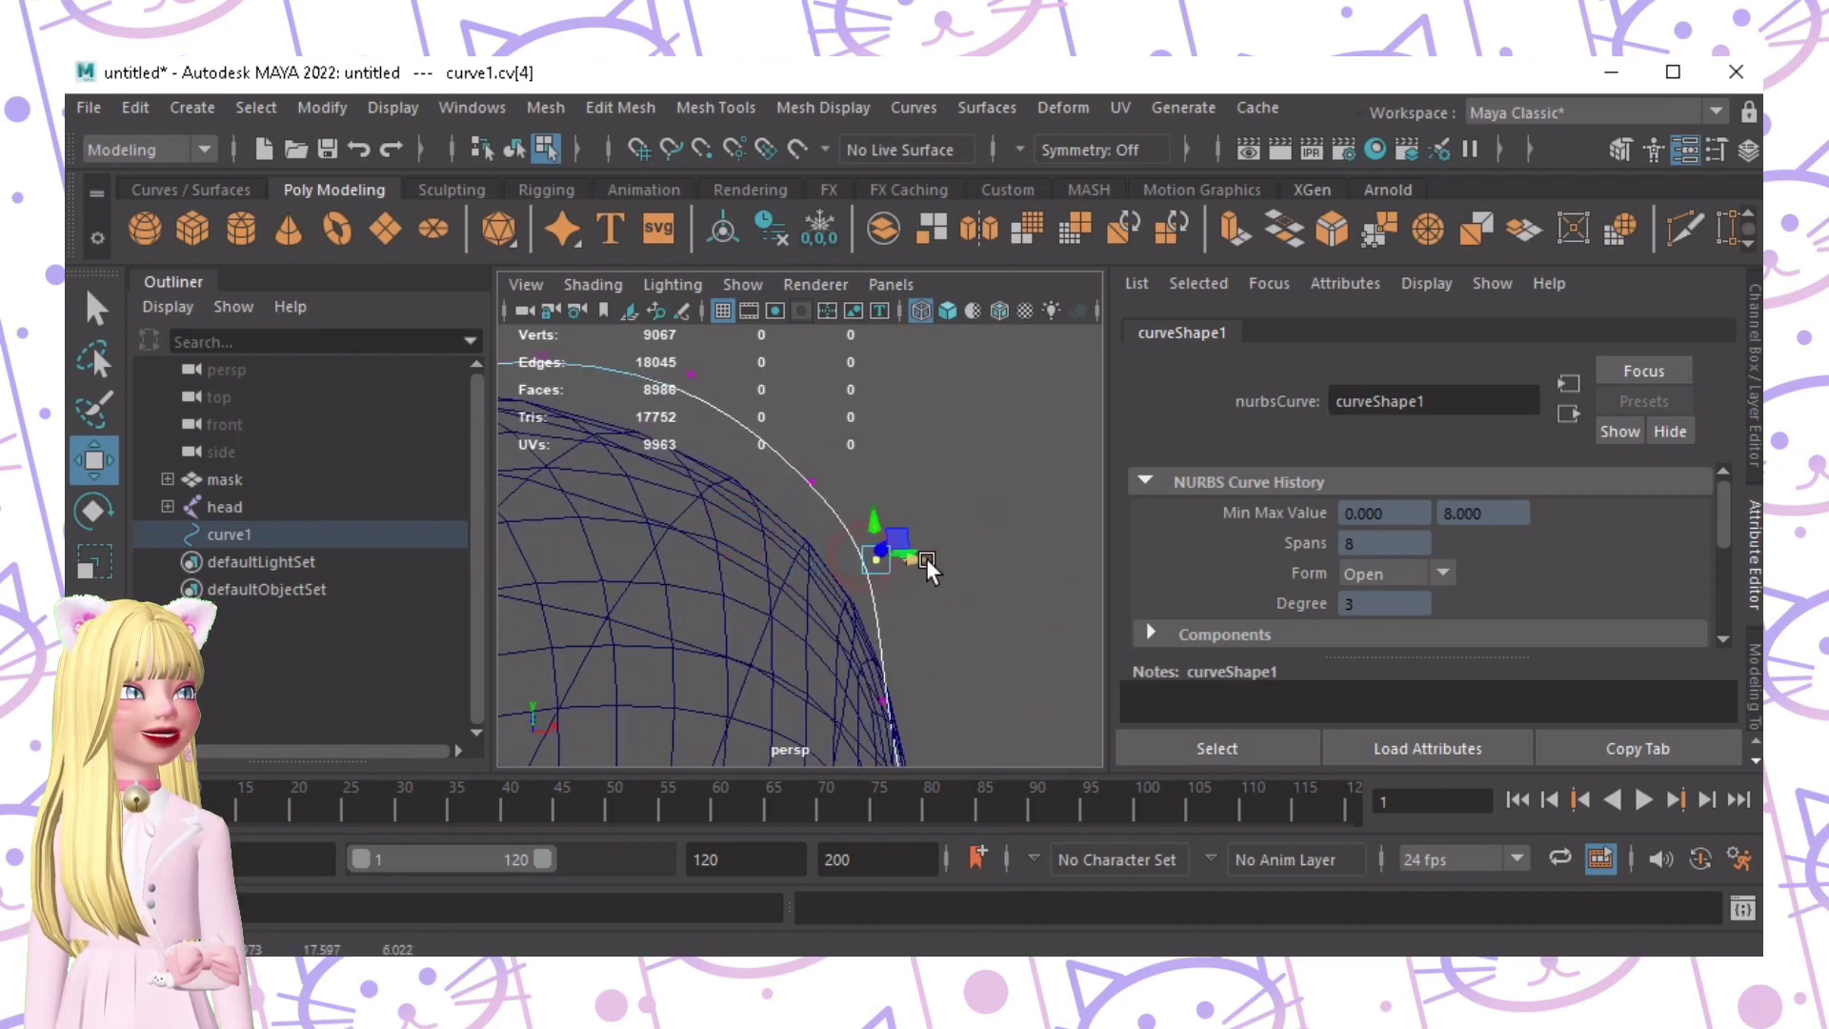
pyautogui.keyDown('alt'); pyautogui.moveTo(931, 595); pyautogui.dragTo(933, 524, button='middle'); pyautogui.keyUp('alt')
pyautogui.click(885, 588)
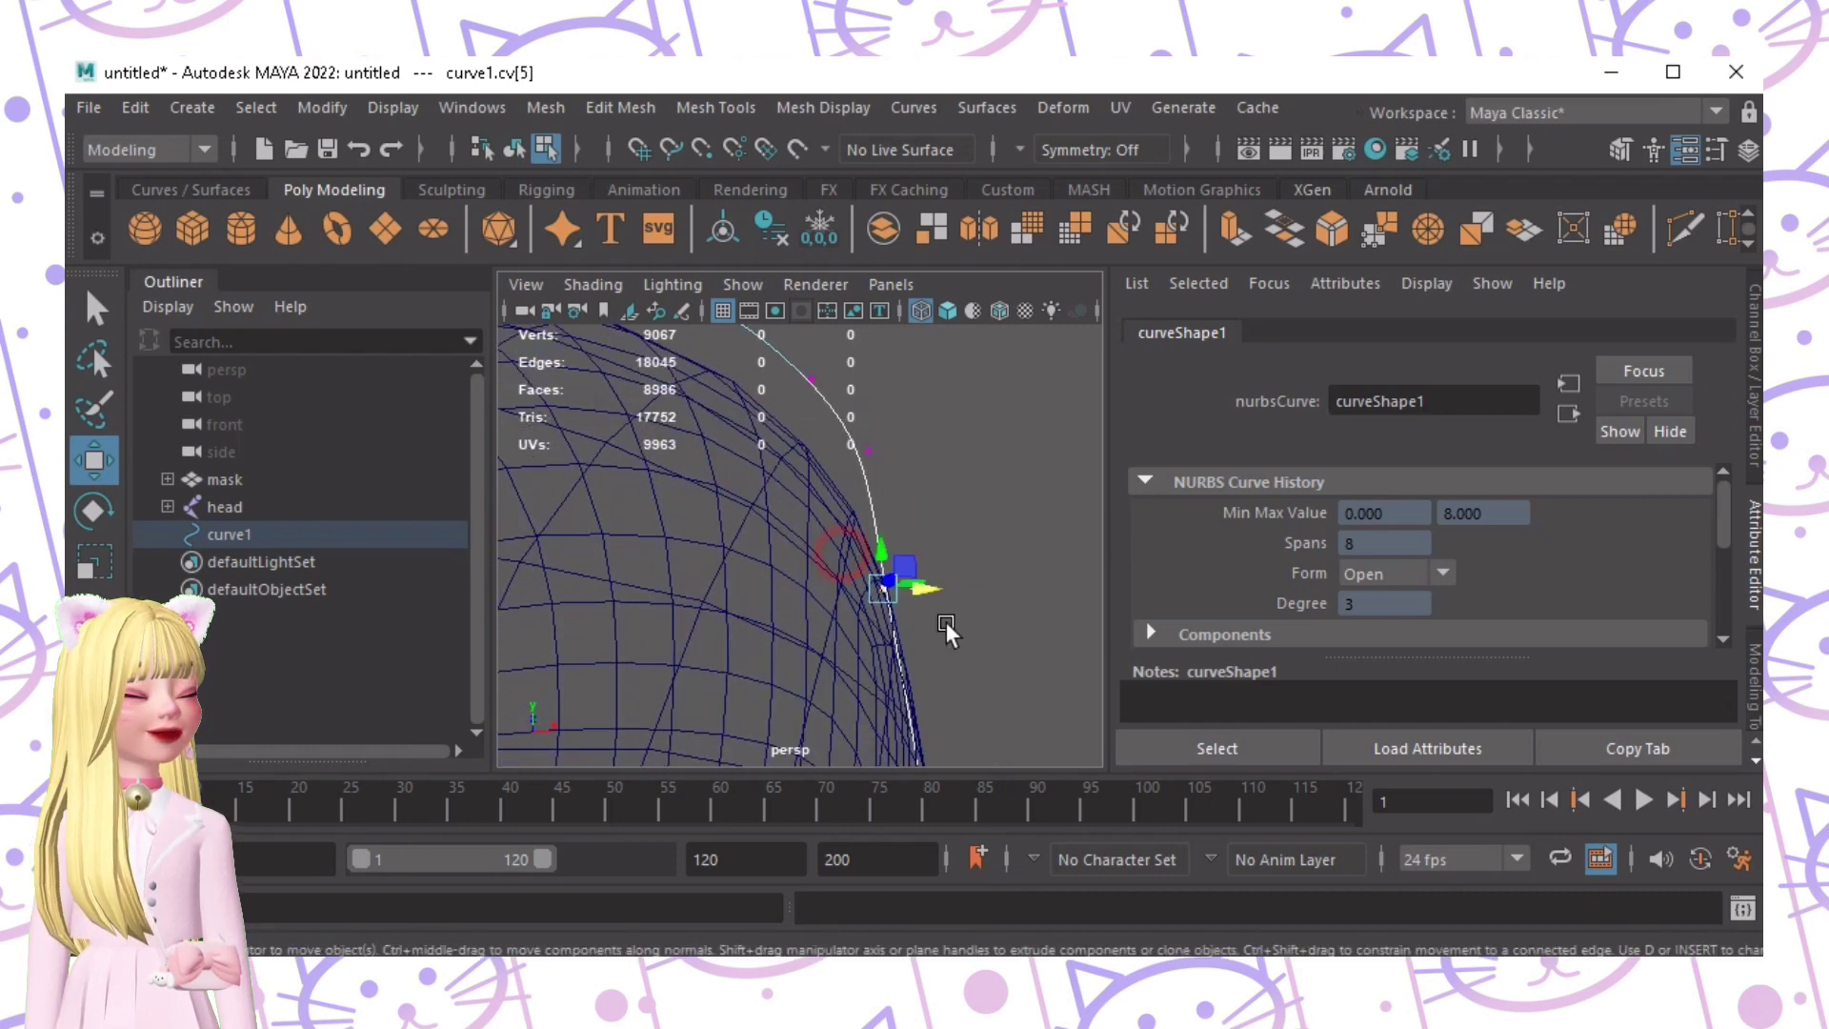
pyautogui.moveTo(933, 585); pyautogui.dragTo(960, 580)
# Step: Move the seventh and eighth control vertices outward, away from the side of the head above the ear
pyautogui.keyDown('alt'); pyautogui.moveTo(996, 615); pyautogui.dragTo(939, 452, button='middle'); pyautogui.keyUp('alt')
pyautogui.moveTo(817, 563); pyautogui.dragTo(971, 615)
pyautogui.click(852, 421)
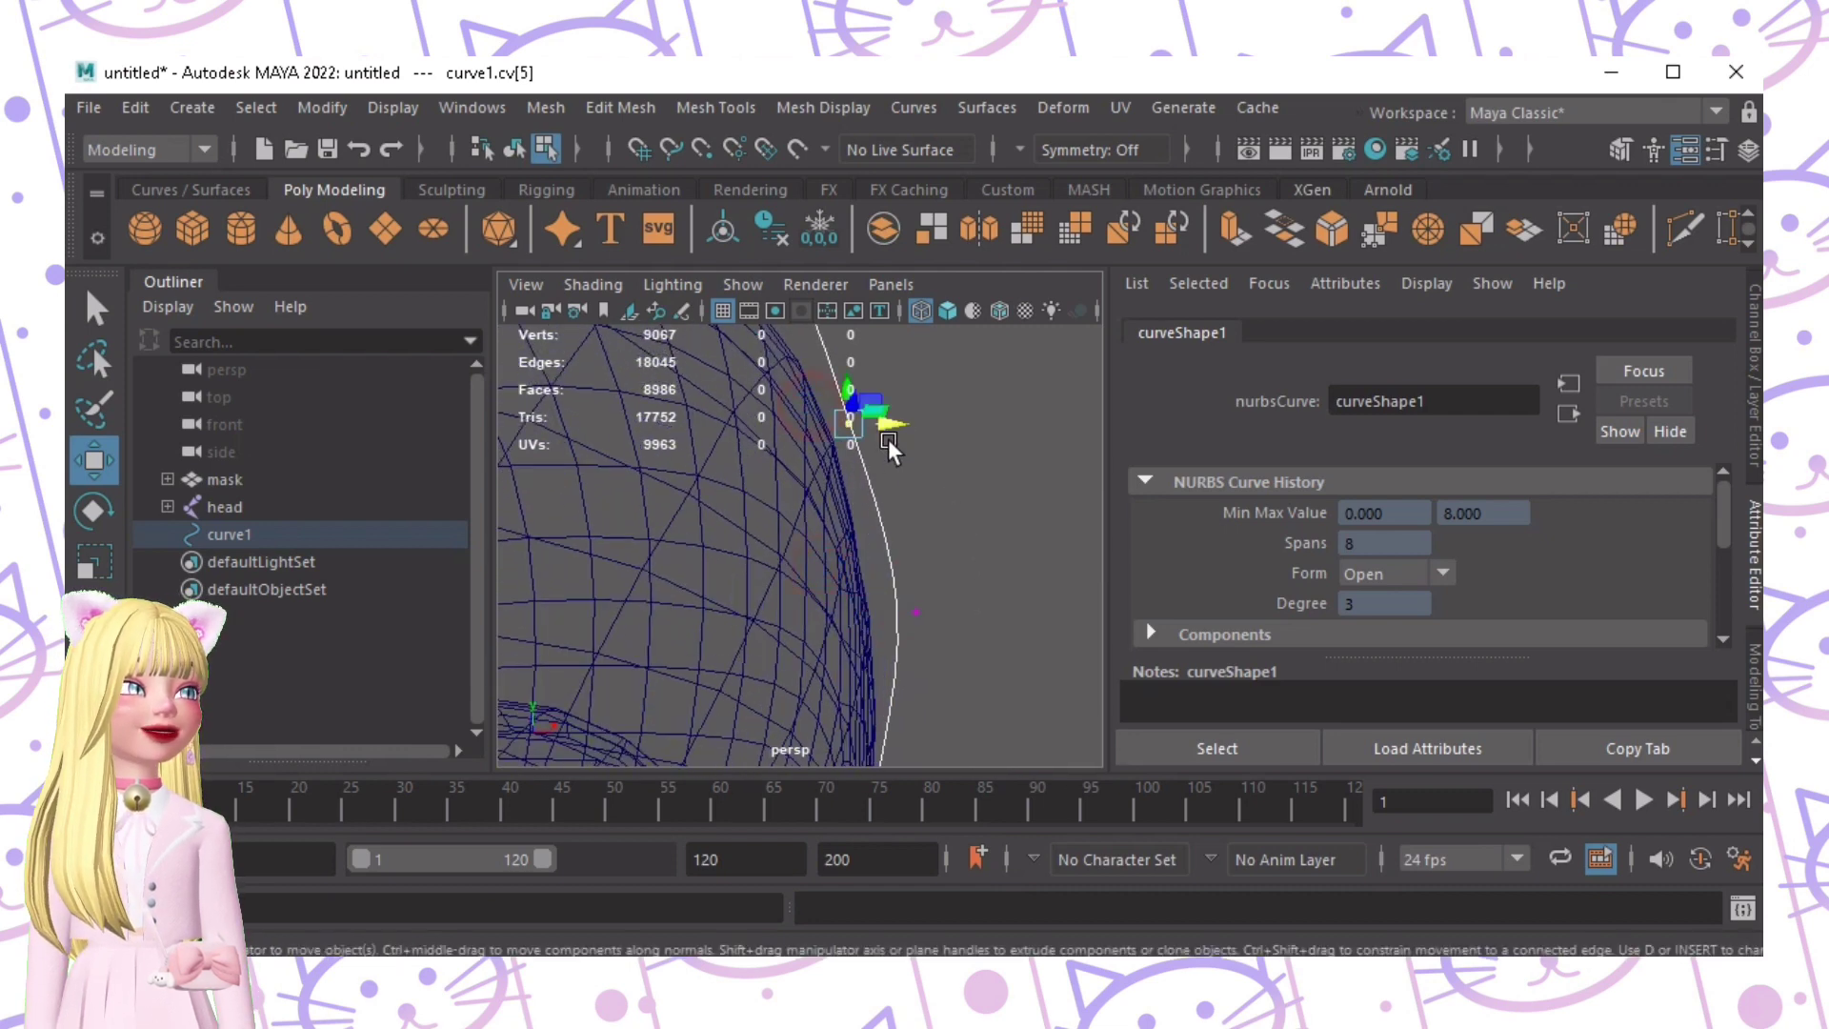
pyautogui.keyDown('alt'); pyautogui.moveTo(994, 440); pyautogui.dragTo(881, 446, button='right'); pyautogui.keyUp('alt')
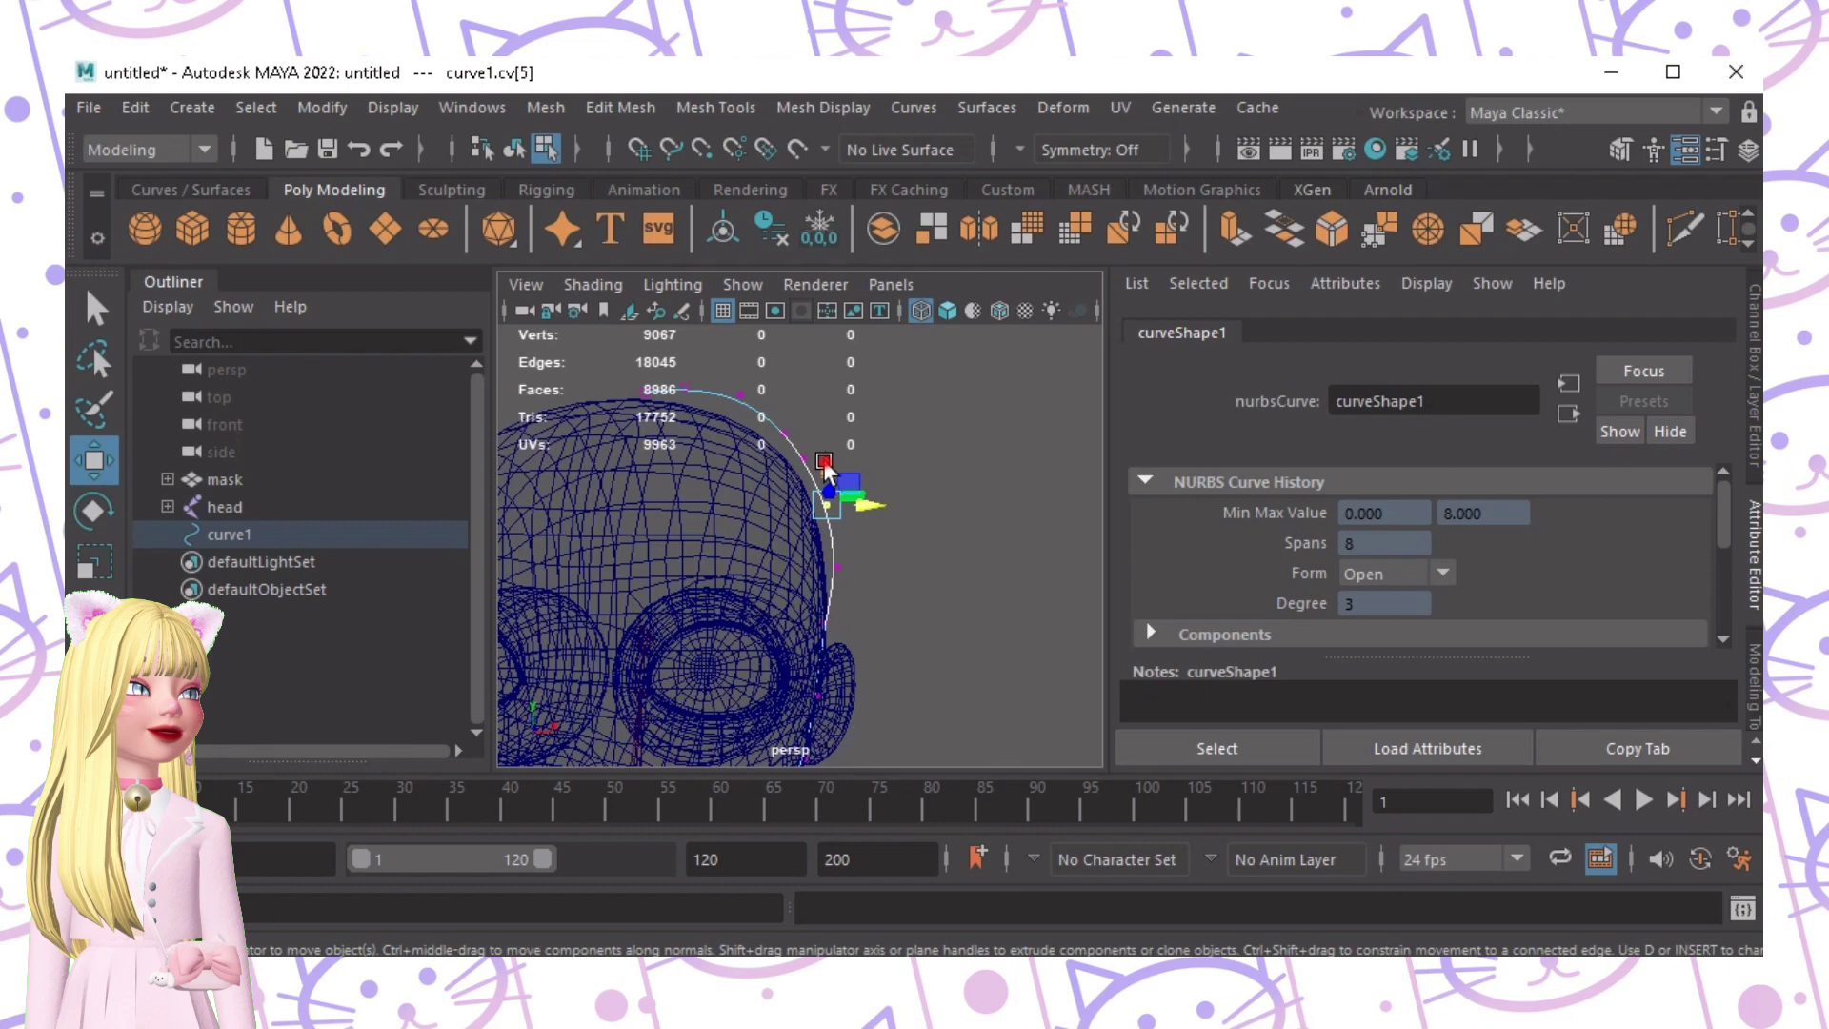
pyautogui.keyDown('alt'); pyautogui.moveTo(927, 523); pyautogui.dragTo(886, 482); pyautogui.keyUp('alt')
pyautogui.keyDown('alt'); pyautogui.moveTo(886, 482); pyautogui.dragTo(1012, 511, button='right'); pyautogui.keyUp('alt')
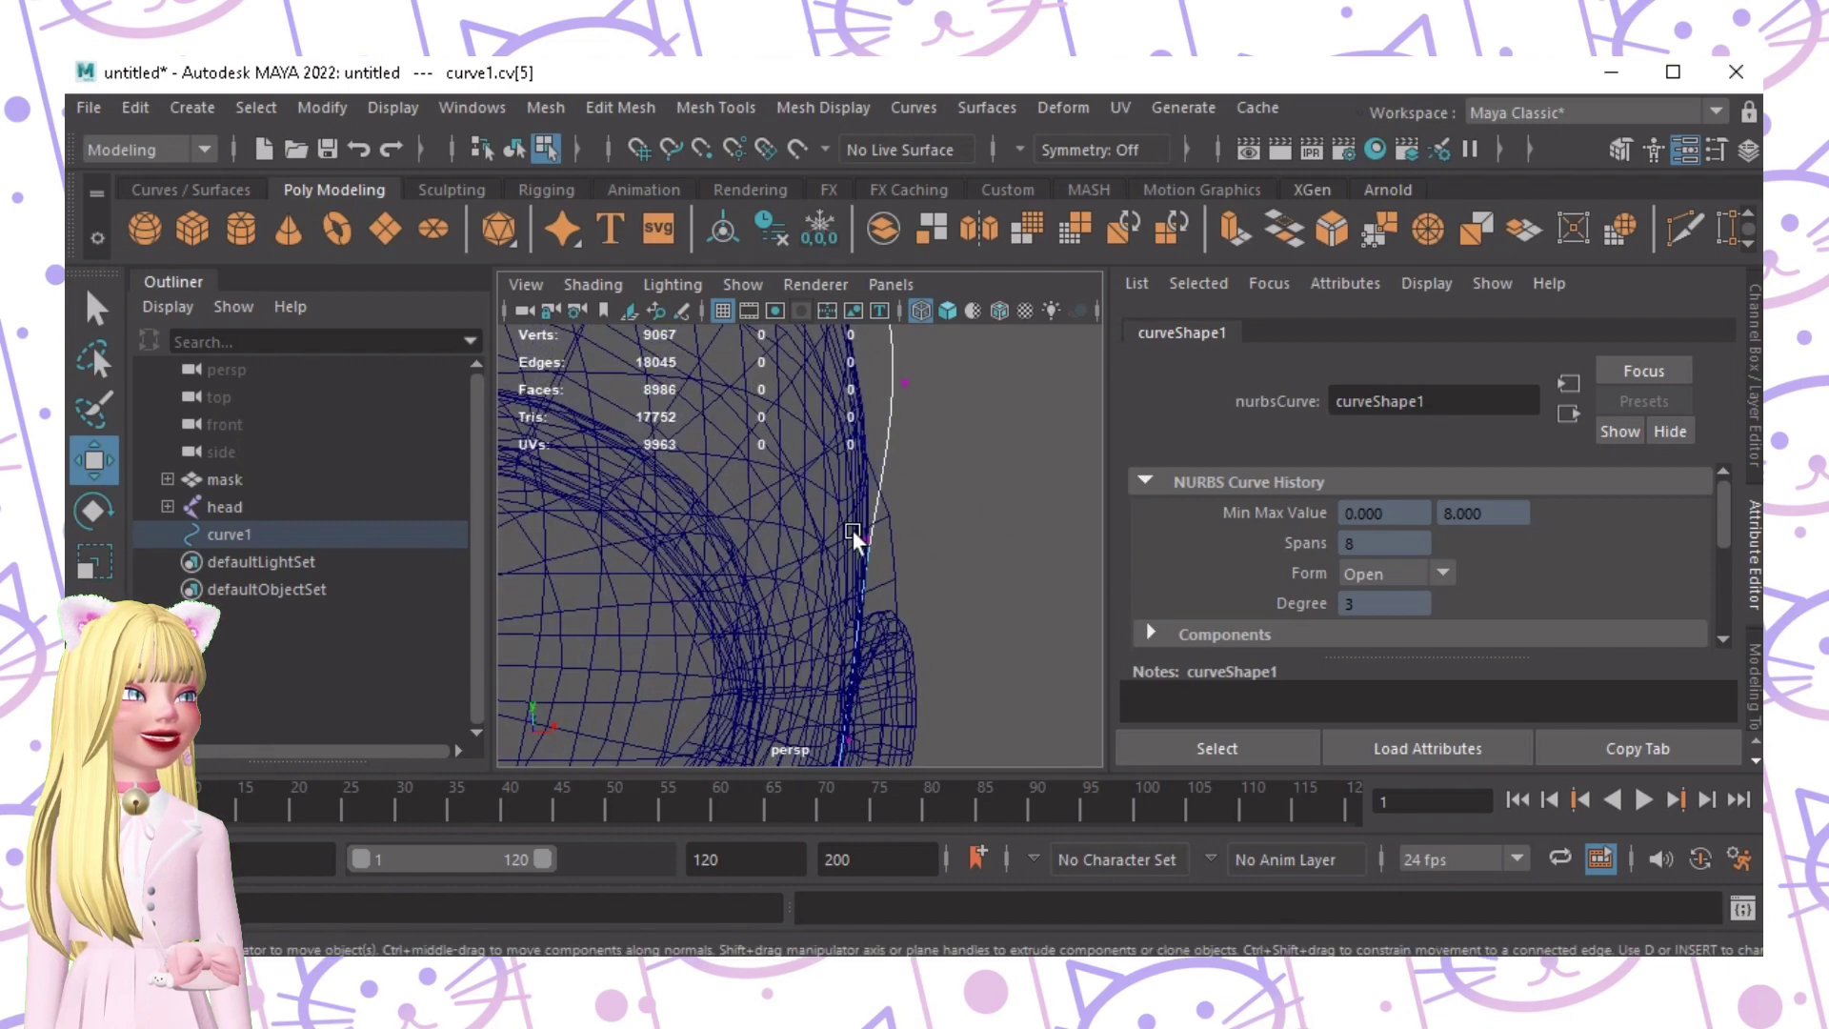
pyautogui.moveTo(934, 548)
pyautogui.mouseDown()
pyautogui.moveTo(971, 557)
pyautogui.moveTo(952, 523)
pyautogui.moveTo(846, 522)
pyautogui.moveTo(927, 587)
pyautogui.moveTo(930, 571)
pyautogui.mouseUp()
pyautogui.keyDown('alt'); pyautogui.moveTo(993, 591); pyautogui.dragTo(894, 572, button='right'); pyautogui.keyUp('alt')
pyautogui.keyDown('alt'); pyautogui.moveTo(803, 627); pyautogui.dragTo(779, 480, button='middle'); pyautogui.keyUp('alt')
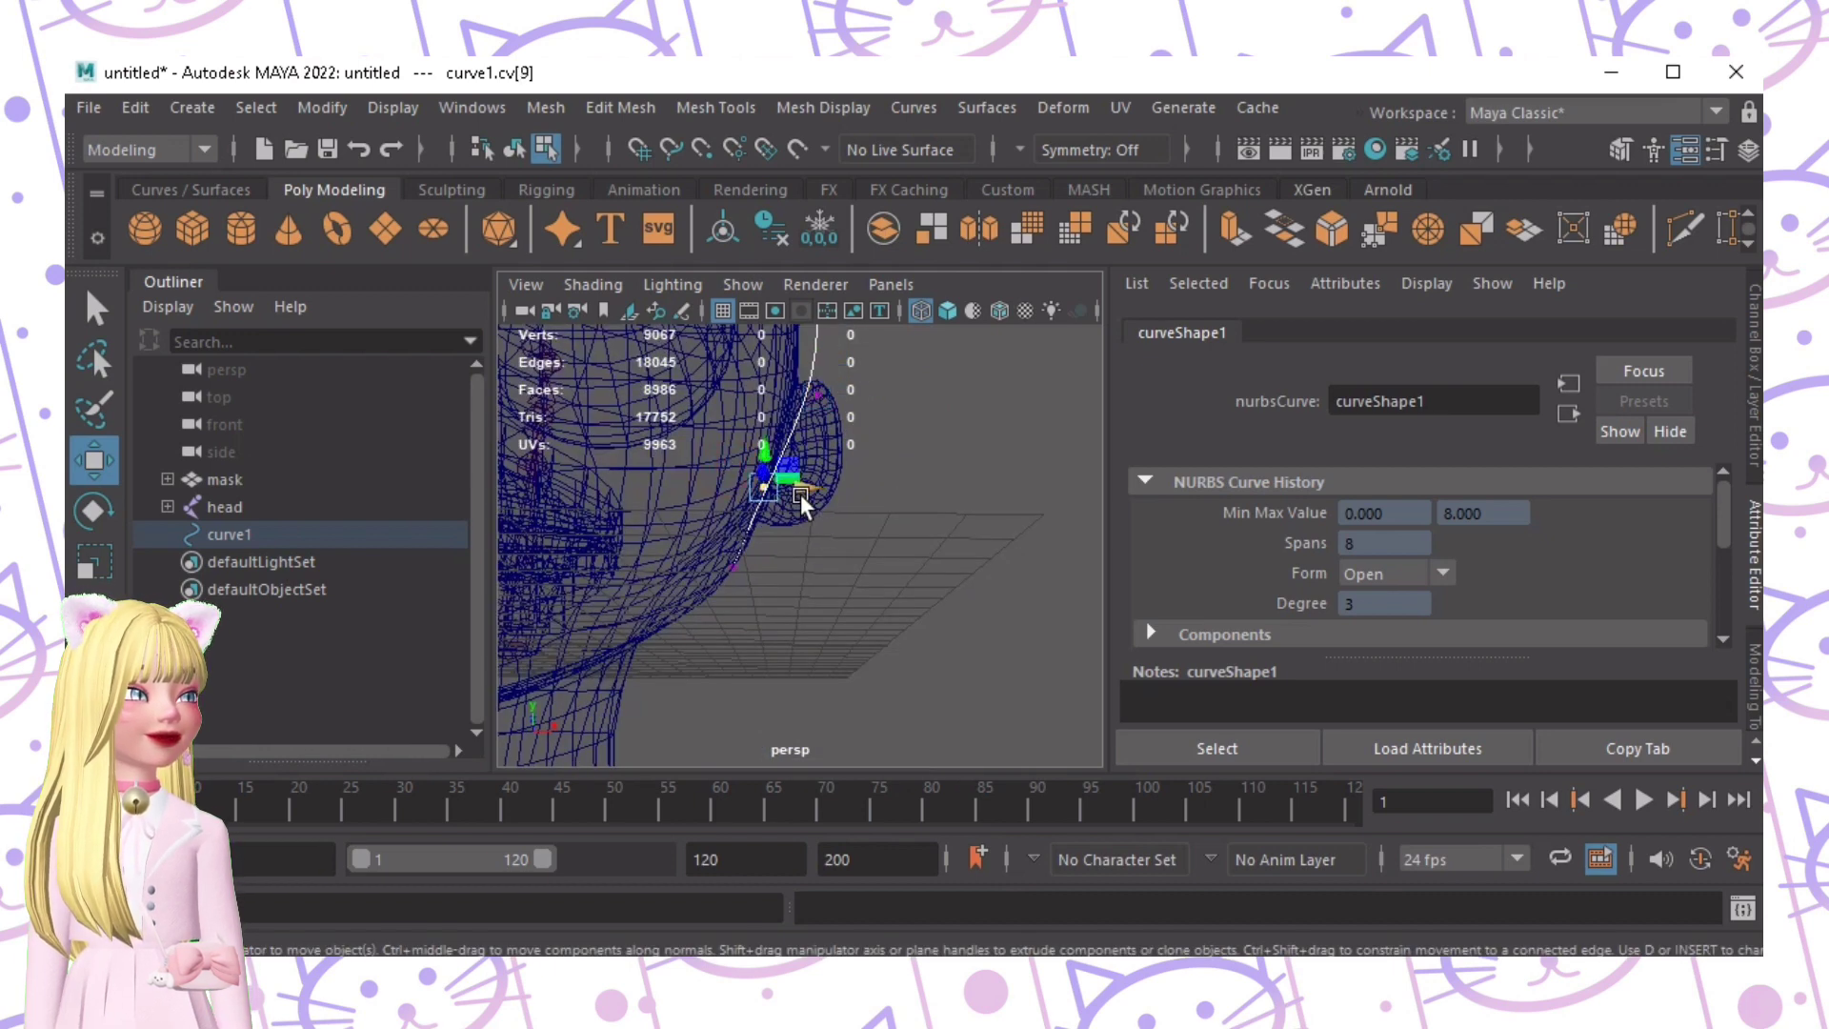
# Step: Move the tenth control vertex and the curve's last one outward beyond the ear and jaw
pyautogui.moveTo(800, 493); pyautogui.dragTo(865, 505)
pyautogui.click(648, 529)
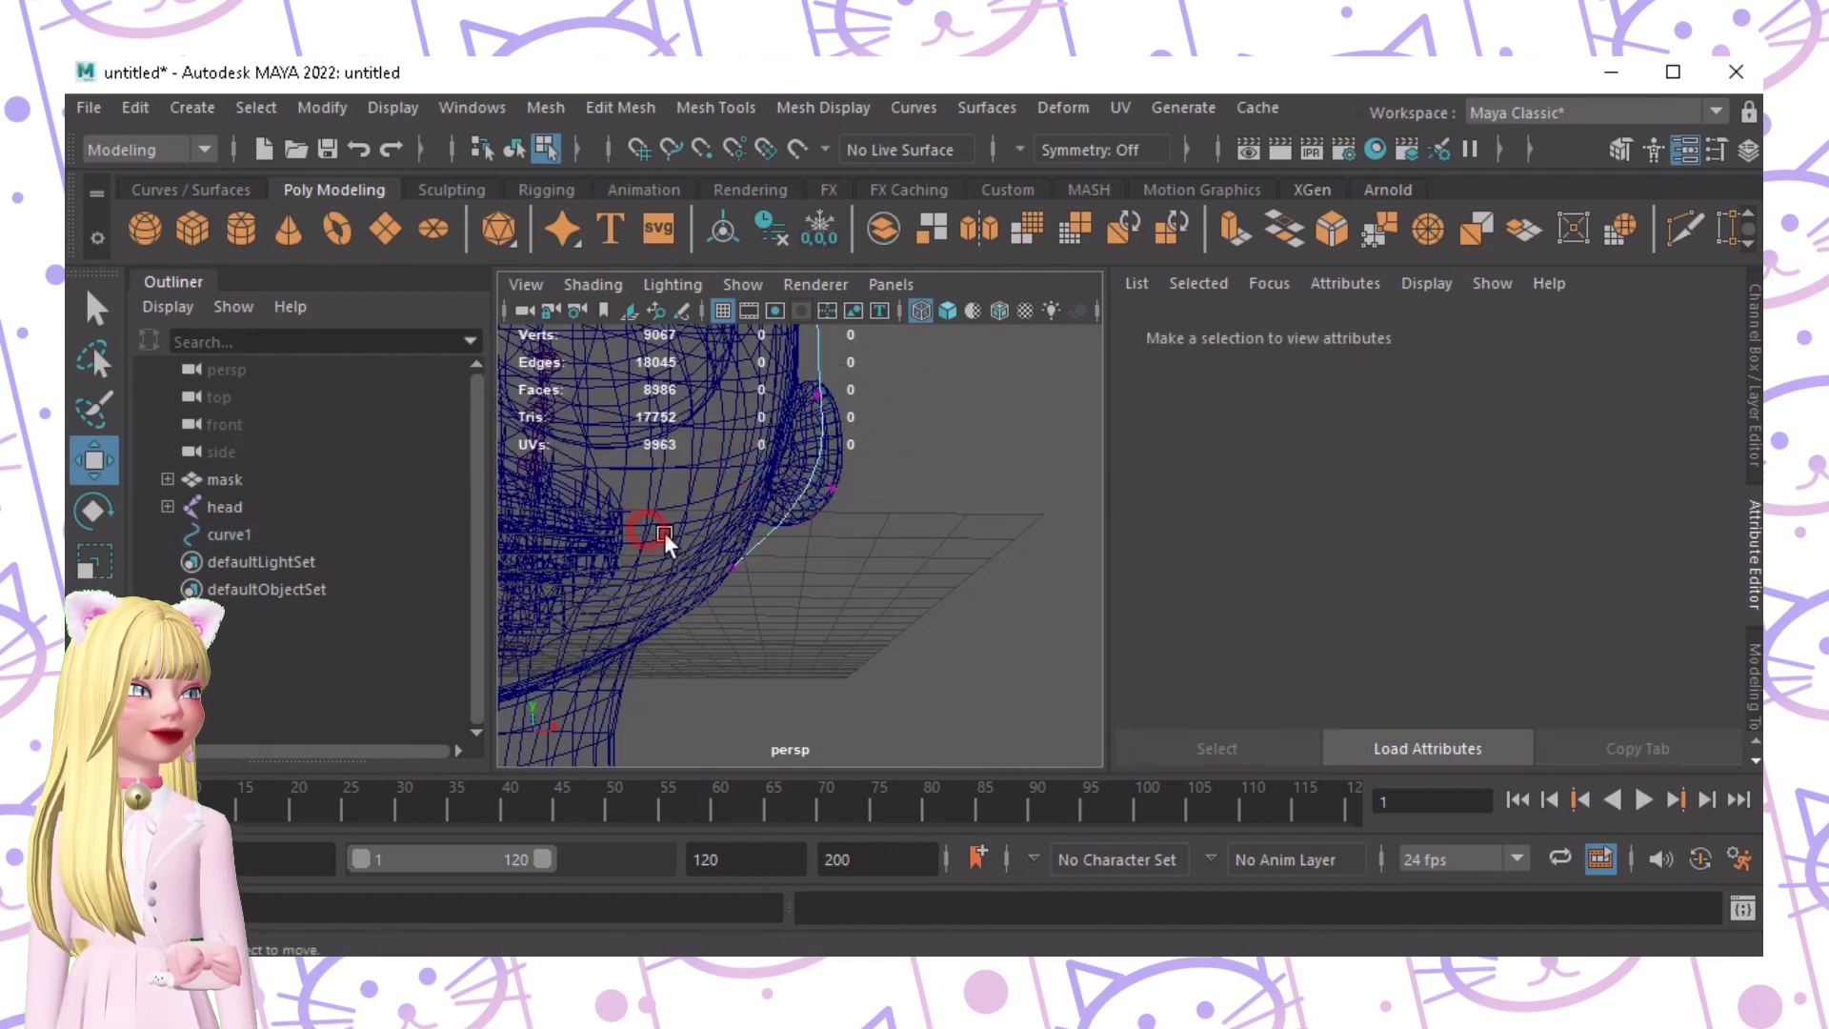
pyautogui.click(736, 562)
pyautogui.moveTo(785, 580); pyautogui.dragTo(866, 505)
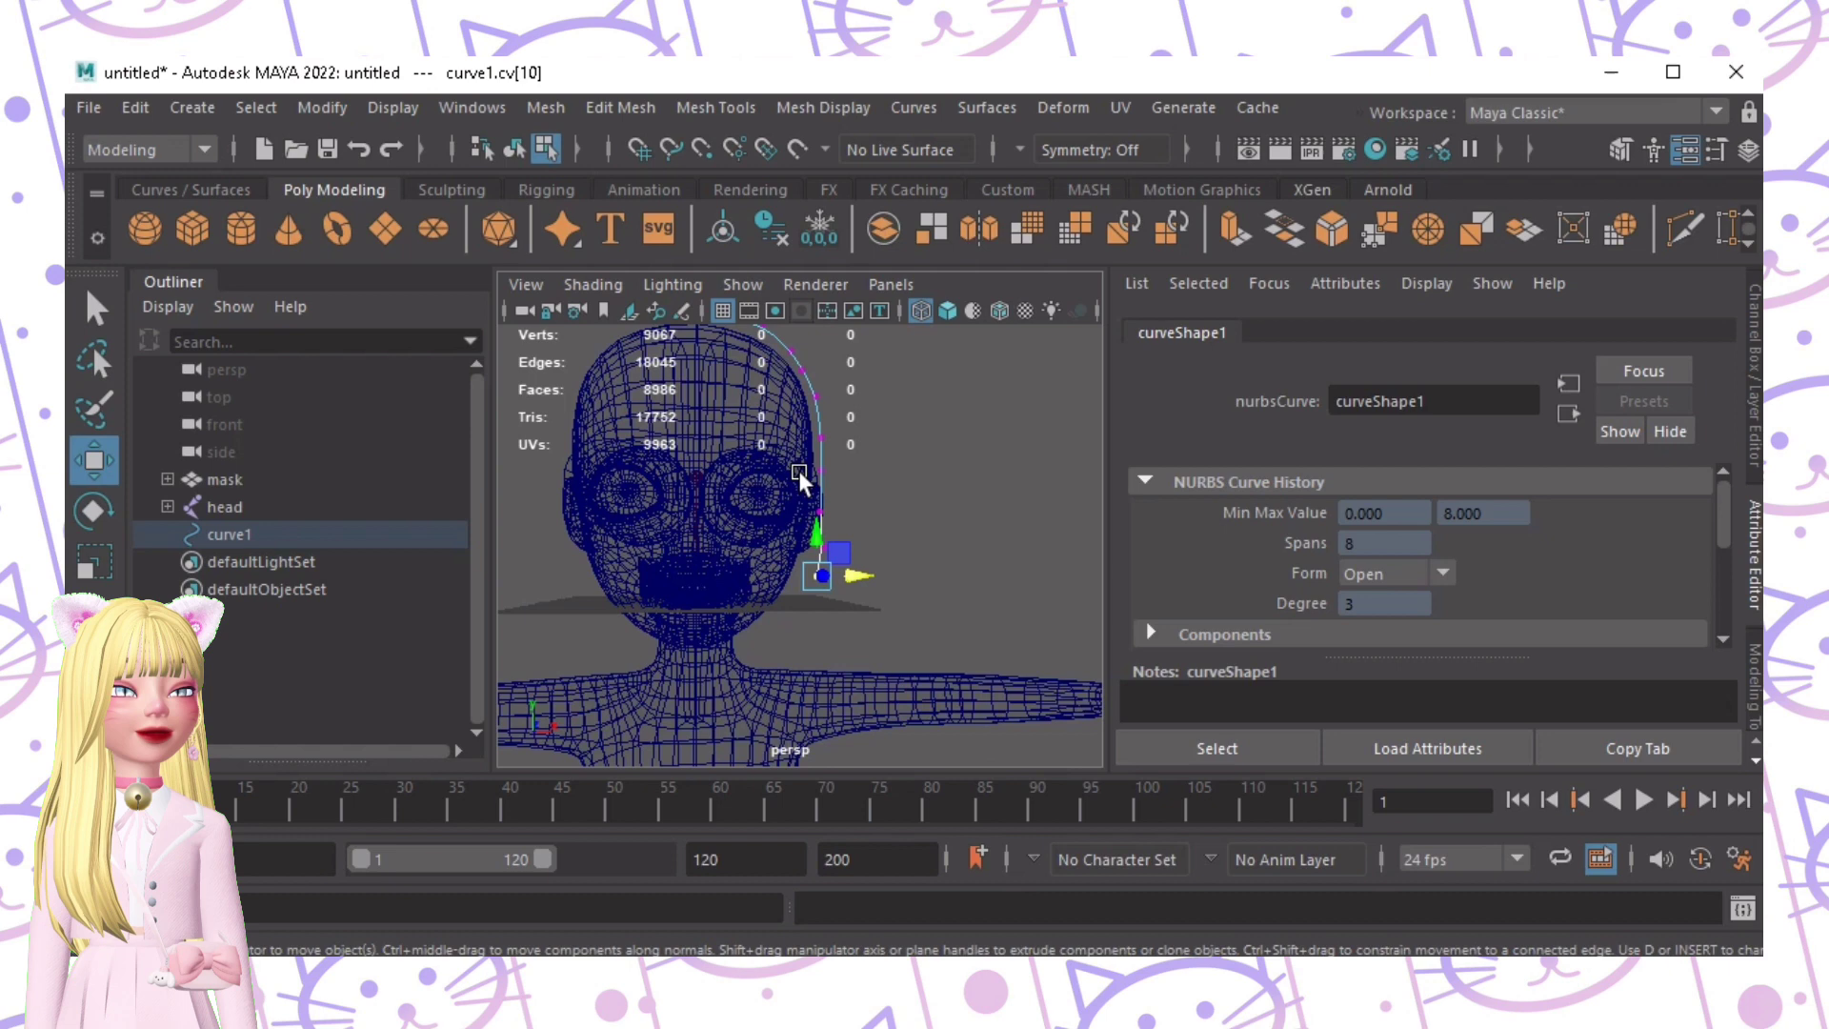
# Step: Lower the last control vertex to neck height and inward, and bring the tenth one down beside it
pyautogui.keyDown('alt'); pyautogui.moveTo(775, 620); pyautogui.dragTo(905, 648, button='right'); pyautogui.keyUp('alt')
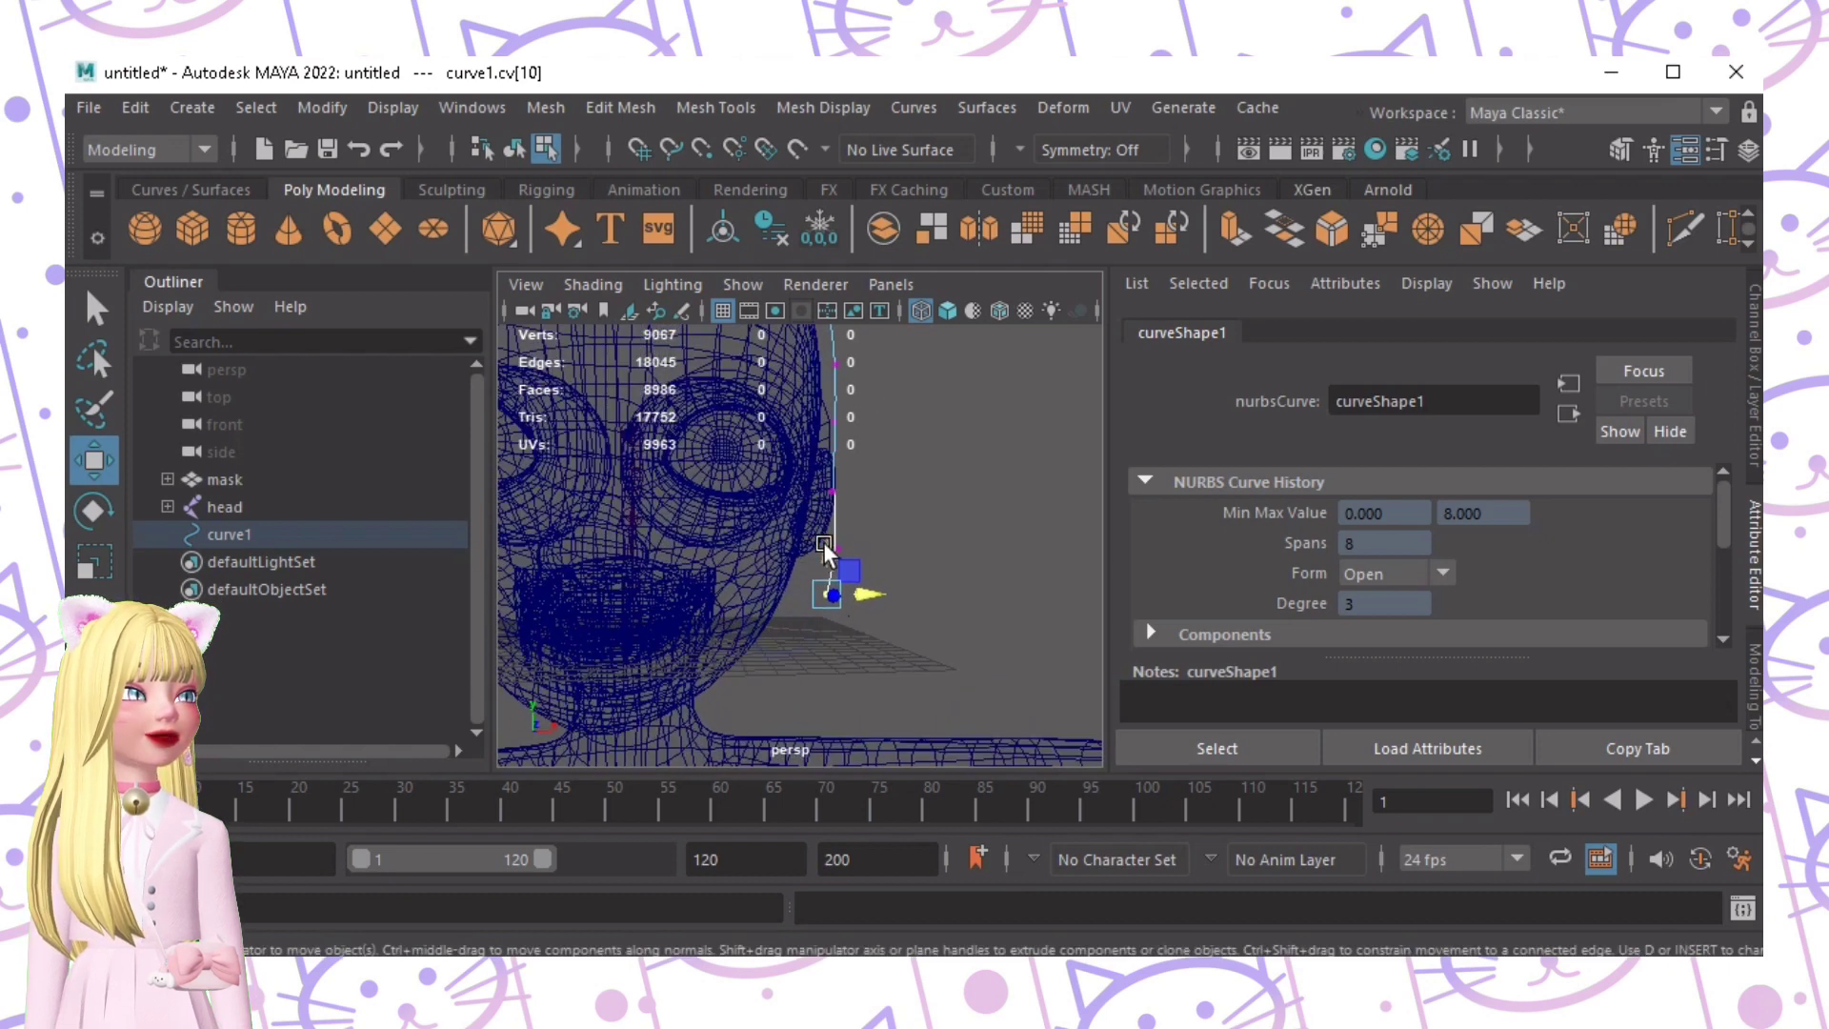
pyautogui.moveTo(824, 551); pyautogui.dragTo(798, 657)
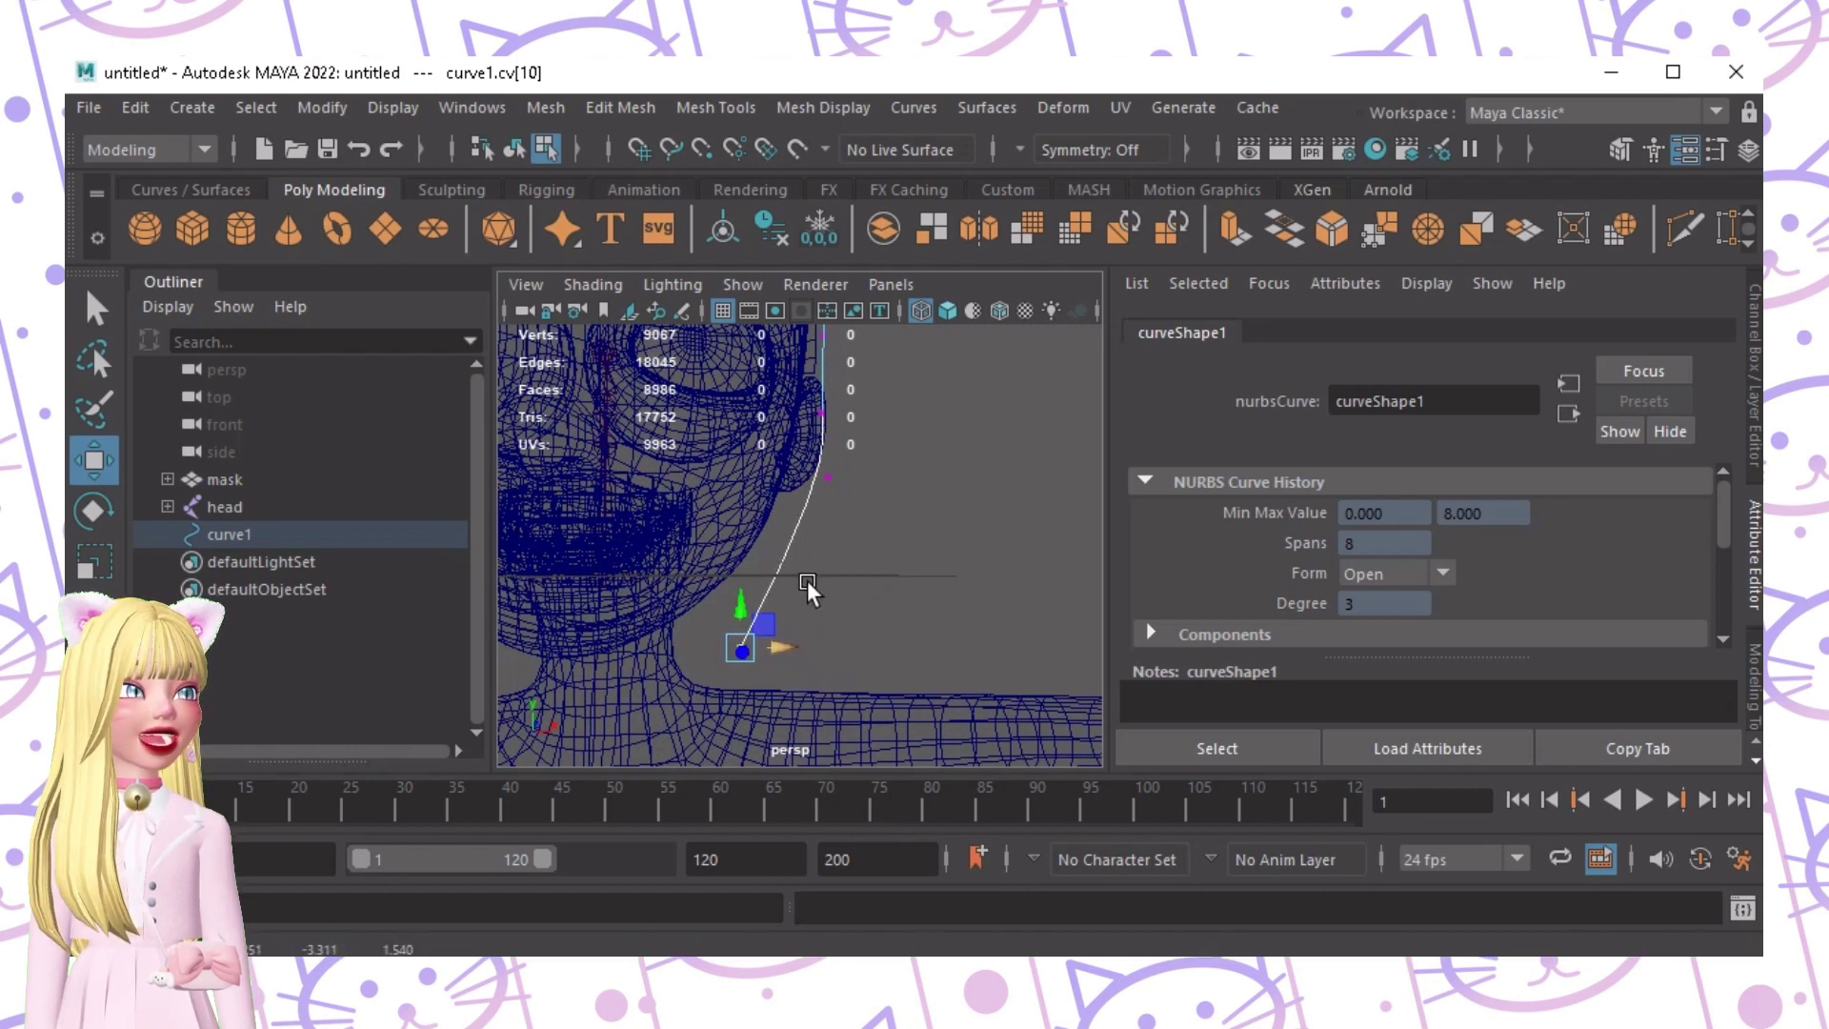
pyautogui.click(826, 475)
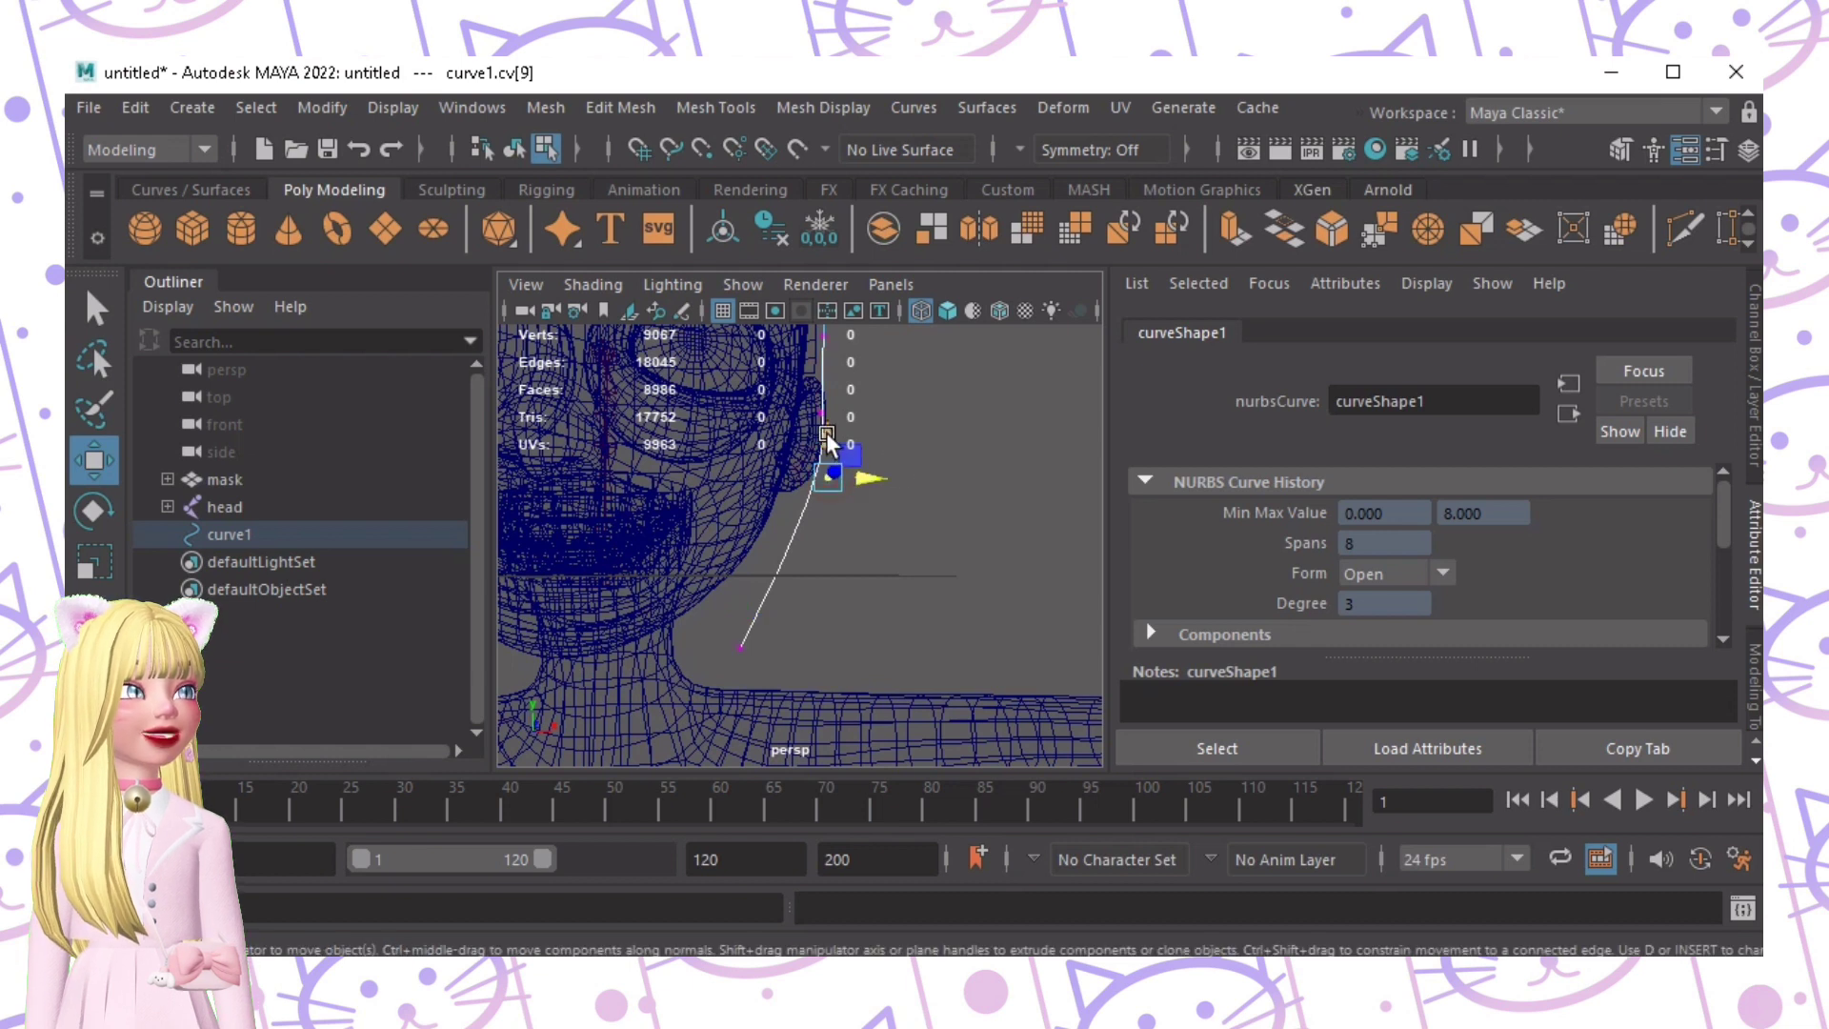
pyautogui.moveTo(825, 440); pyautogui.dragTo(816, 572)
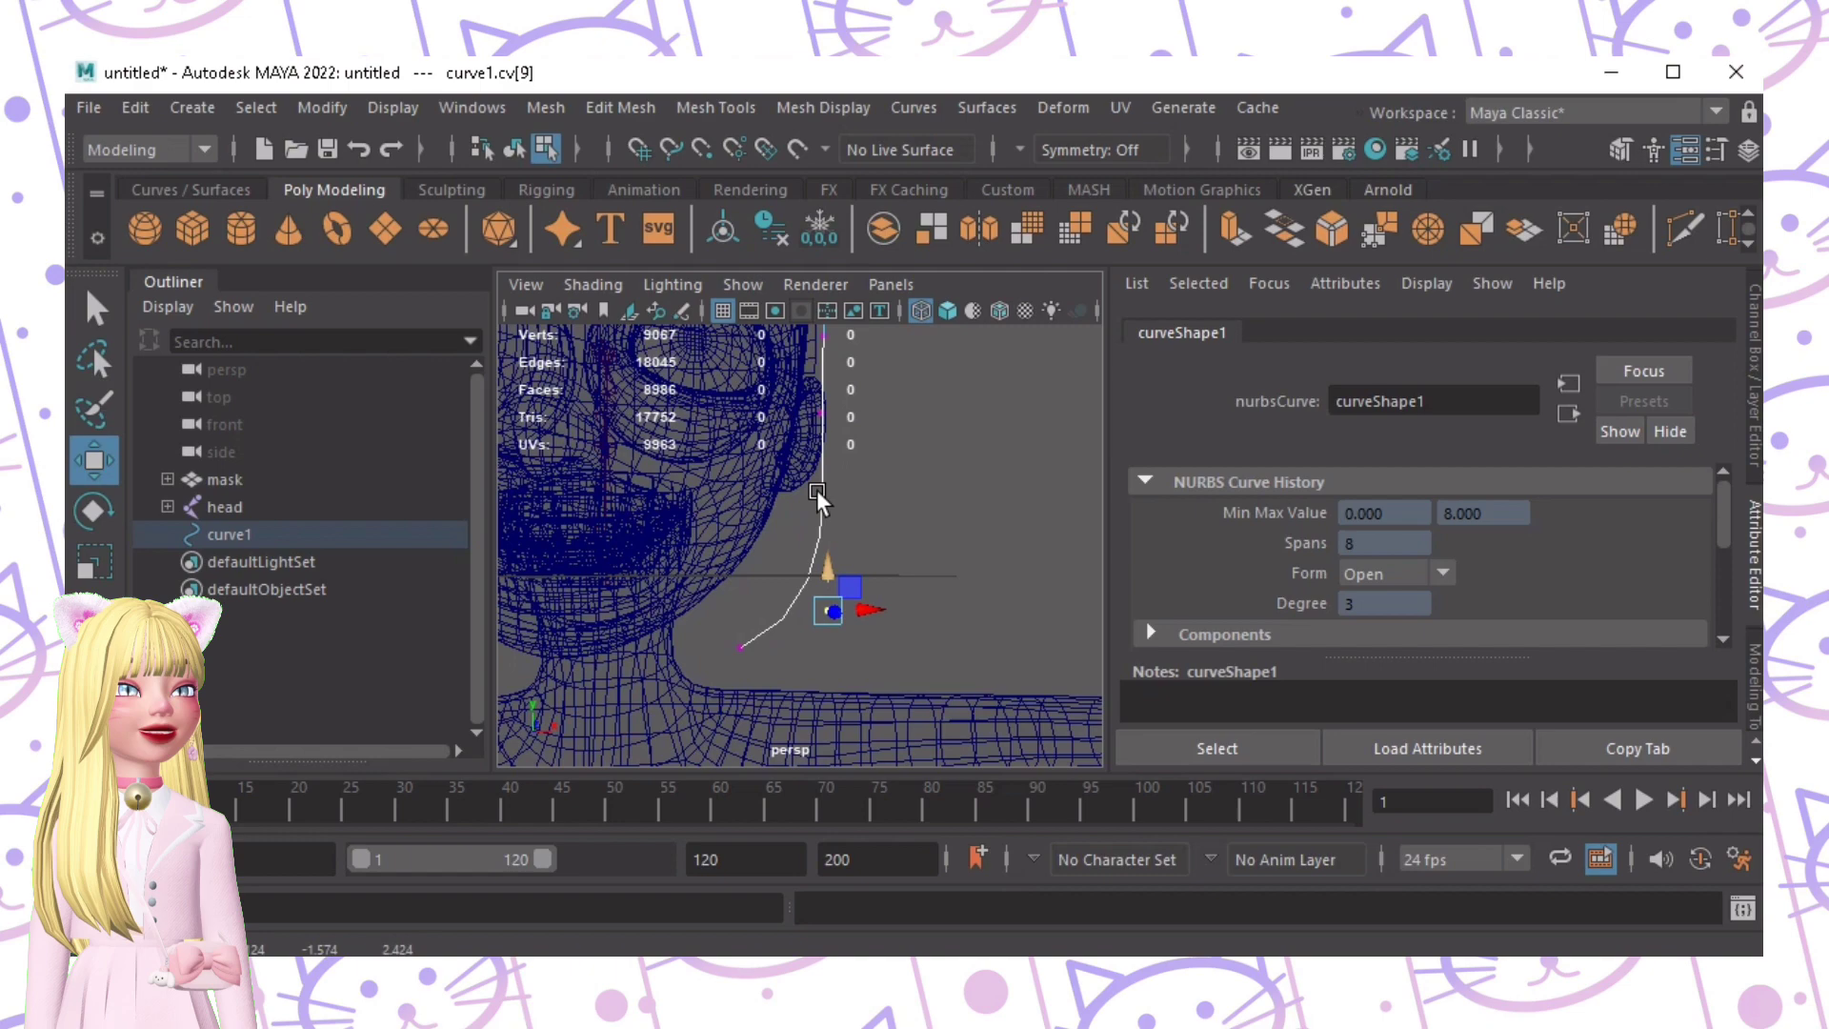
# Step: Try to move the seventh control vertex toward the back of the head in side view
pyautogui.keyDown('alt'); pyautogui.moveTo(753, 448); pyautogui.dragTo(726, 575, button='middle'); pyautogui.keyUp('alt')
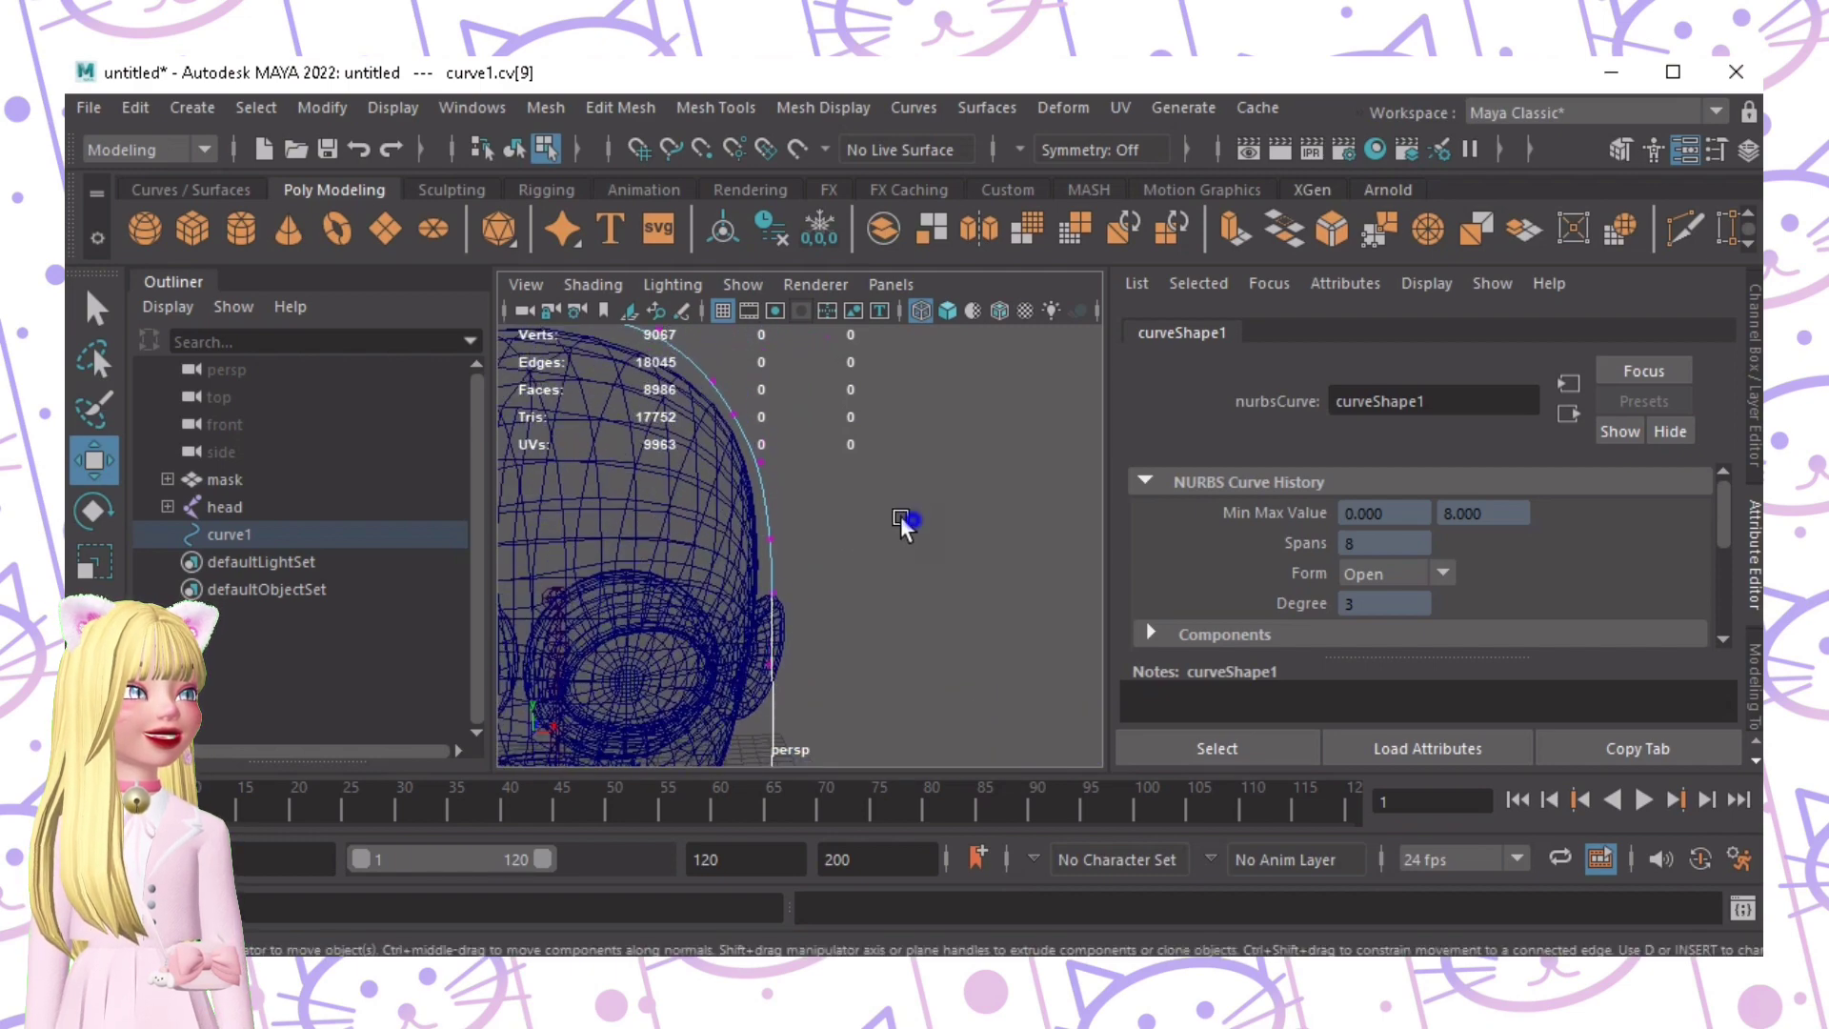
pyautogui.keyDown('alt'); pyautogui.moveTo(906, 527); pyautogui.dragTo(791, 519, button='right'); pyautogui.keyUp('alt')
pyautogui.keyDown('alt'); pyautogui.moveTo(780, 510); pyautogui.dragTo(610, 541); pyautogui.keyUp('alt')
pyautogui.keyDown('alt'); pyautogui.moveTo(750, 541); pyautogui.dragTo(694, 511); pyautogui.keyUp('alt')
pyautogui.keyDown('alt'); pyautogui.moveTo(818, 505); pyautogui.dragTo(829, 462, button='middle'); pyautogui.keyUp('alt')
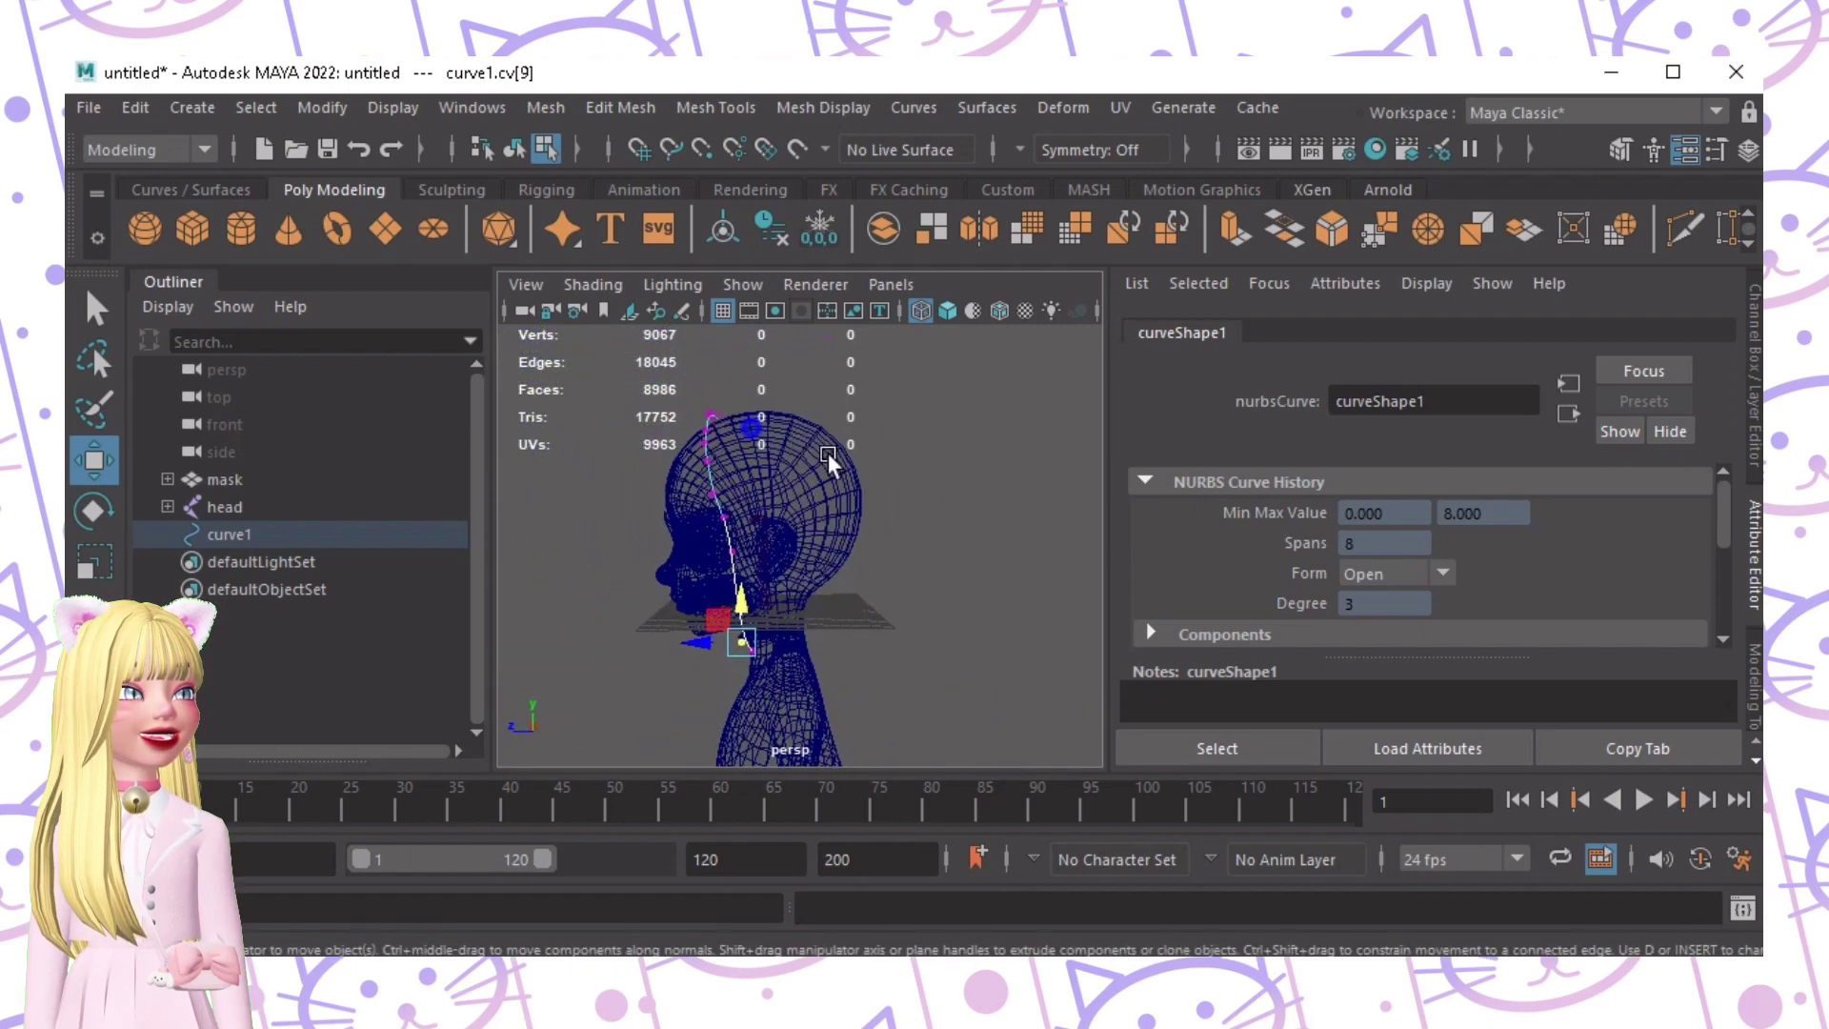
pyautogui.scroll(3, 830, 461)
pyautogui.moveTo(648, 451)
pyautogui.mouseDown()
pyautogui.moveTo(706, 487)
pyautogui.moveTo(636, 467)
pyautogui.moveTo(652, 462)
pyautogui.mouseUp()
pyautogui.moveTo(630, 472); pyautogui.dragTo(745, 517)
pyautogui.click(745, 517)
pyautogui.hotkey('ctrl', 'z')
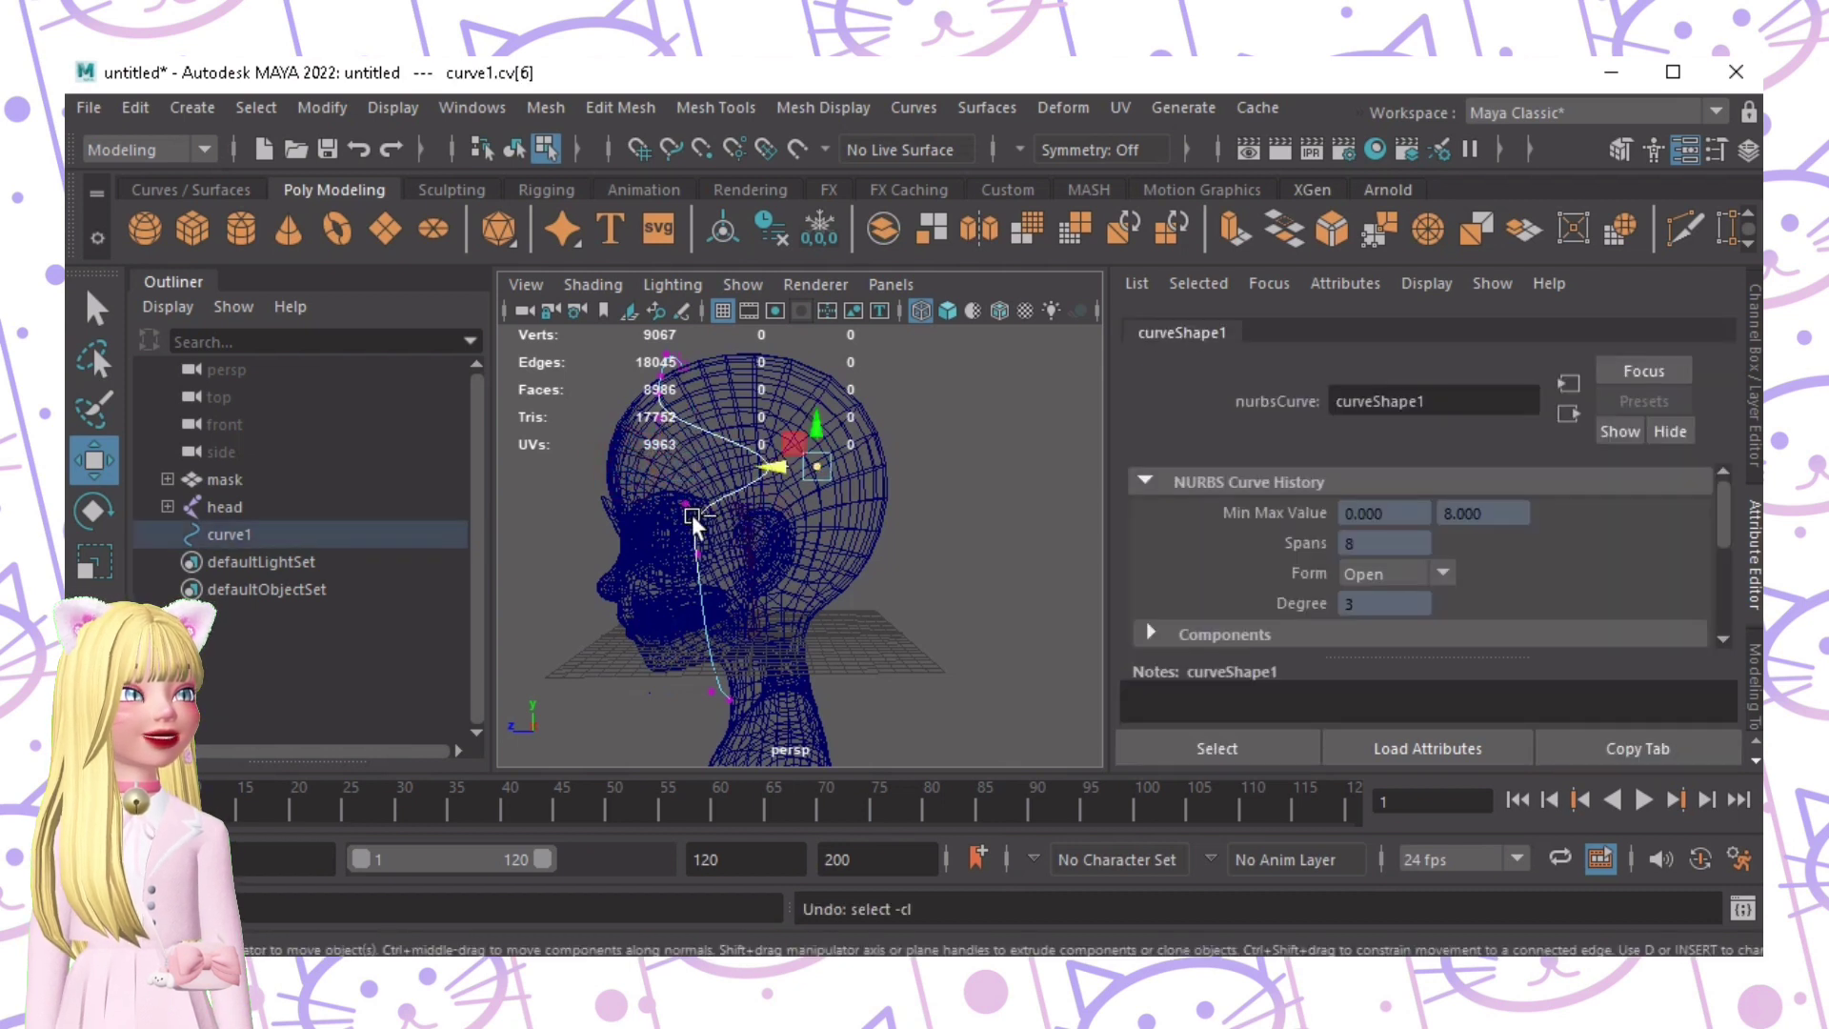
pyautogui.hotkey('ctrl', 'z')
# Step: Move the seventh and eighth control vertices together slightly toward the back of the head
pyautogui.click(553, 511)
pyautogui.moveTo(618, 444); pyautogui.dragTo(747, 516)
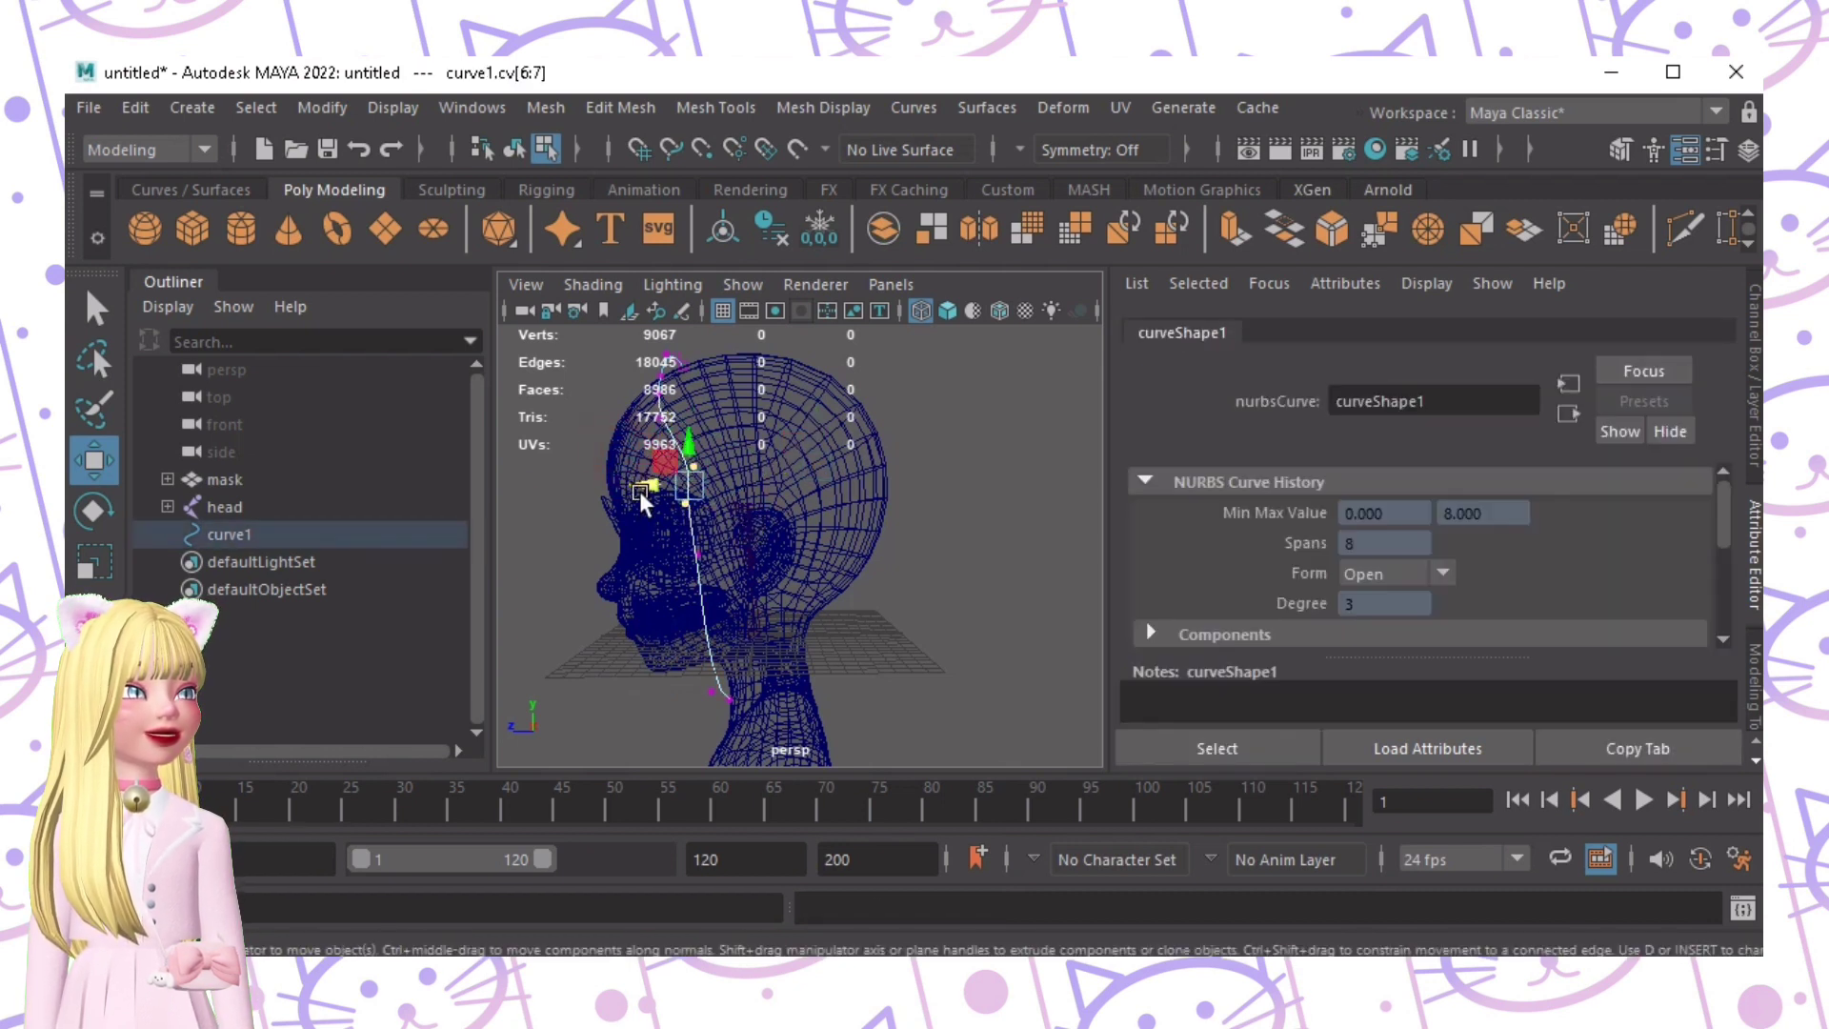
pyautogui.moveTo(634, 485); pyautogui.dragTo(647, 487)
pyautogui.click(1014, 514)
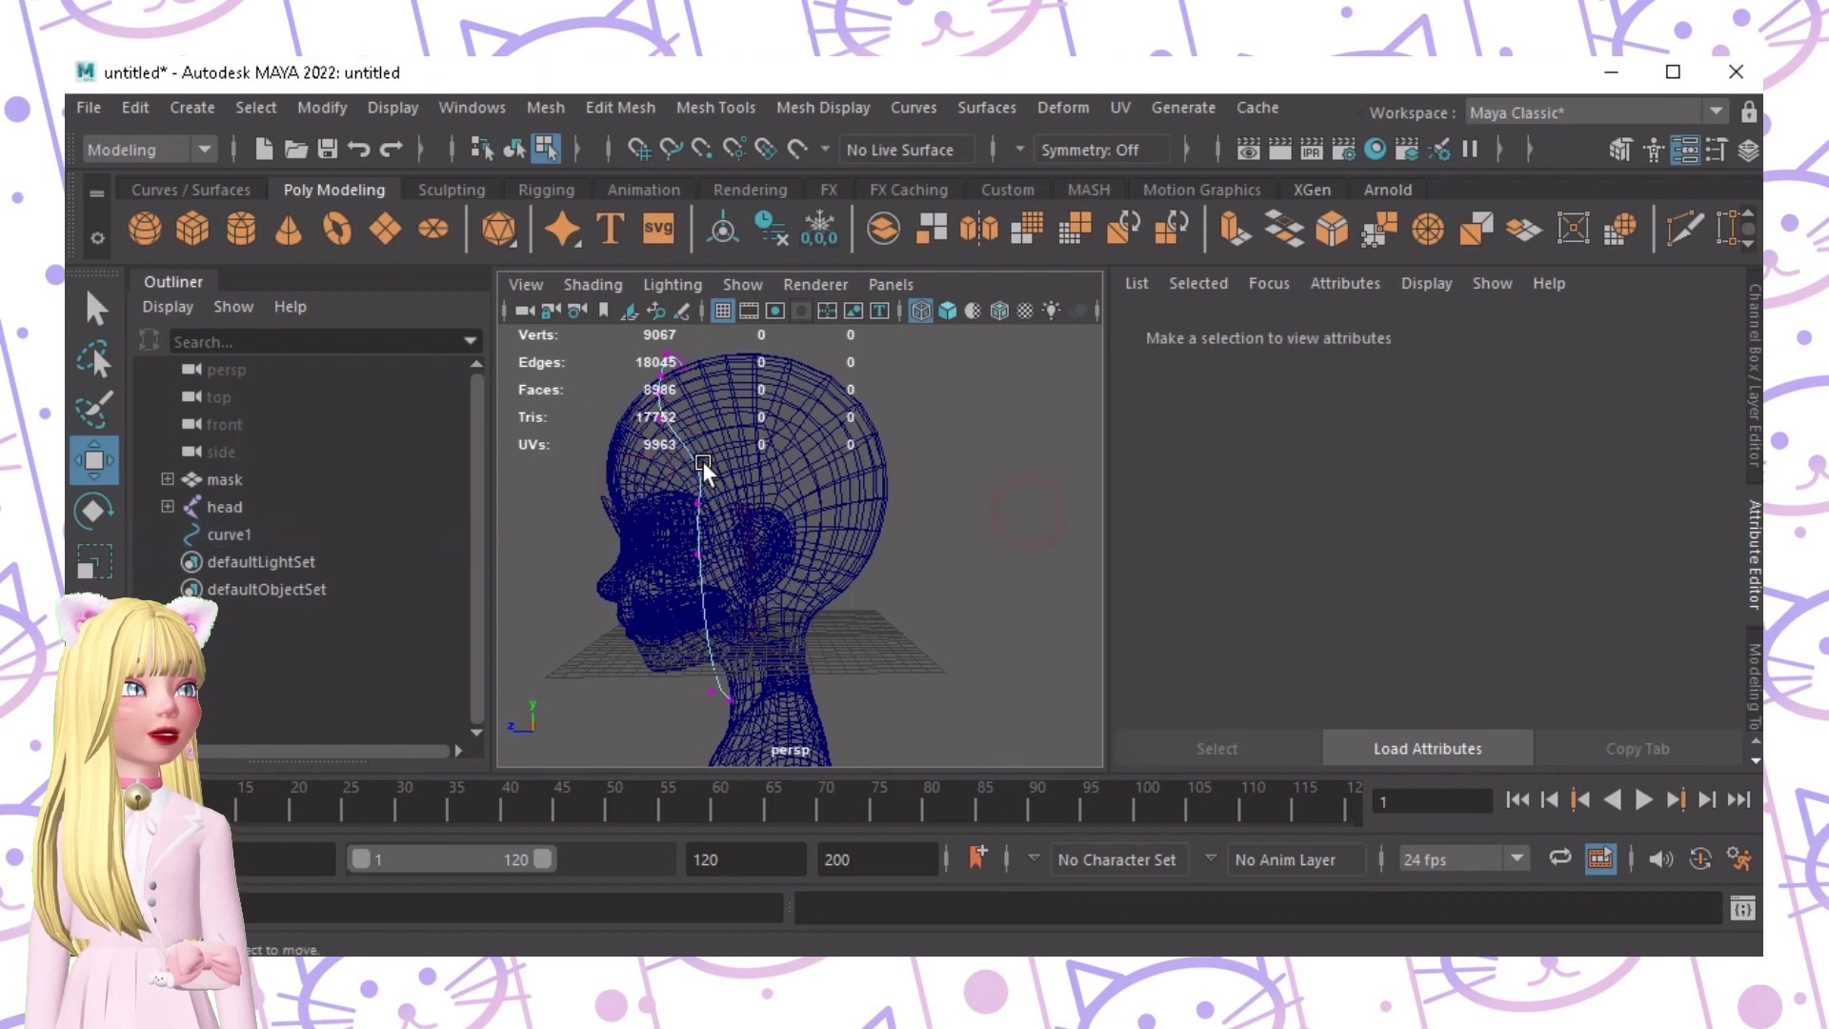
# Step: Move the control vertices near the forehead backward, straightening the upper curve in side view
pyautogui.click(703, 465)
pyautogui.keyDown('alt'); pyautogui.moveTo(734, 467); pyautogui.dragTo(758, 491, button='middle'); pyautogui.keyUp('alt')
pyautogui.click(567, 423)
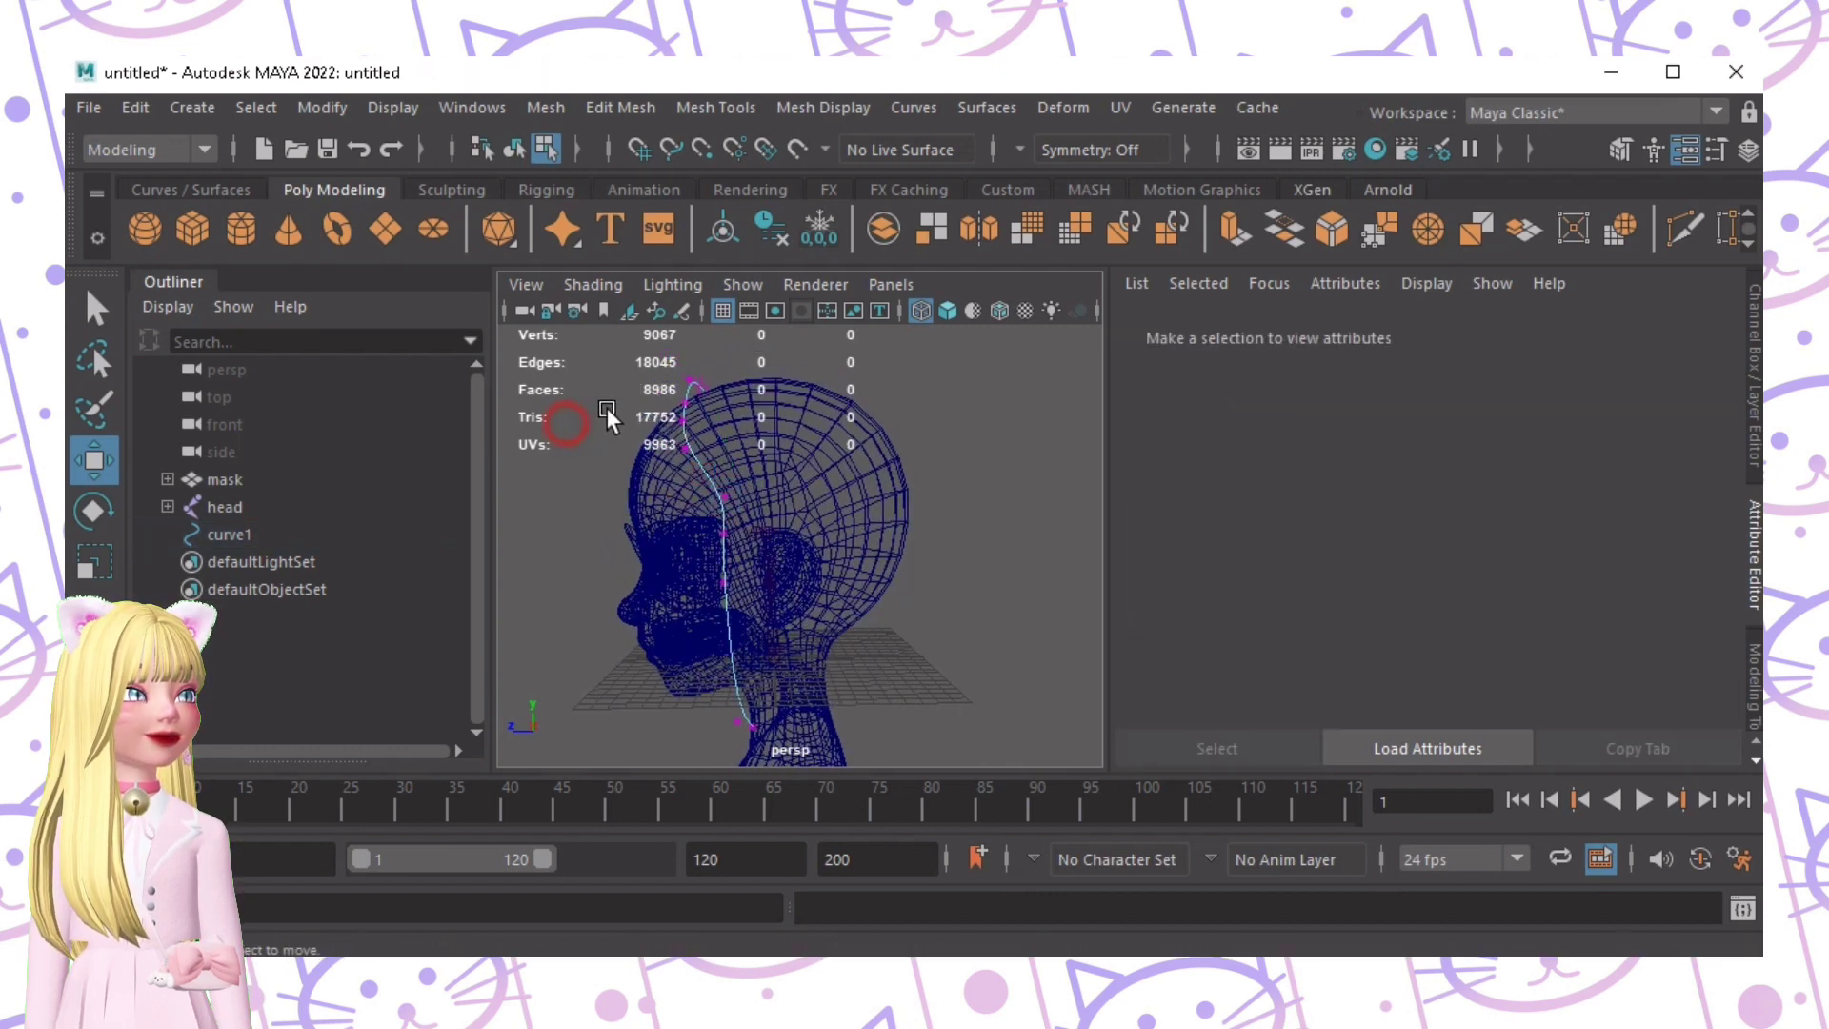
pyautogui.moveTo(748, 447); pyautogui.dragTo(748, 461)
pyautogui.moveTo(644, 418); pyautogui.dragTo(677, 418)
pyautogui.click(1040, 449)
# Step: Move the fourth and fifth control vertices up and outward from the upper corner of the head
pyautogui.keyDown('alt'); pyautogui.moveTo(963, 511); pyautogui.dragTo(1105, 515); pyautogui.keyUp('alt')
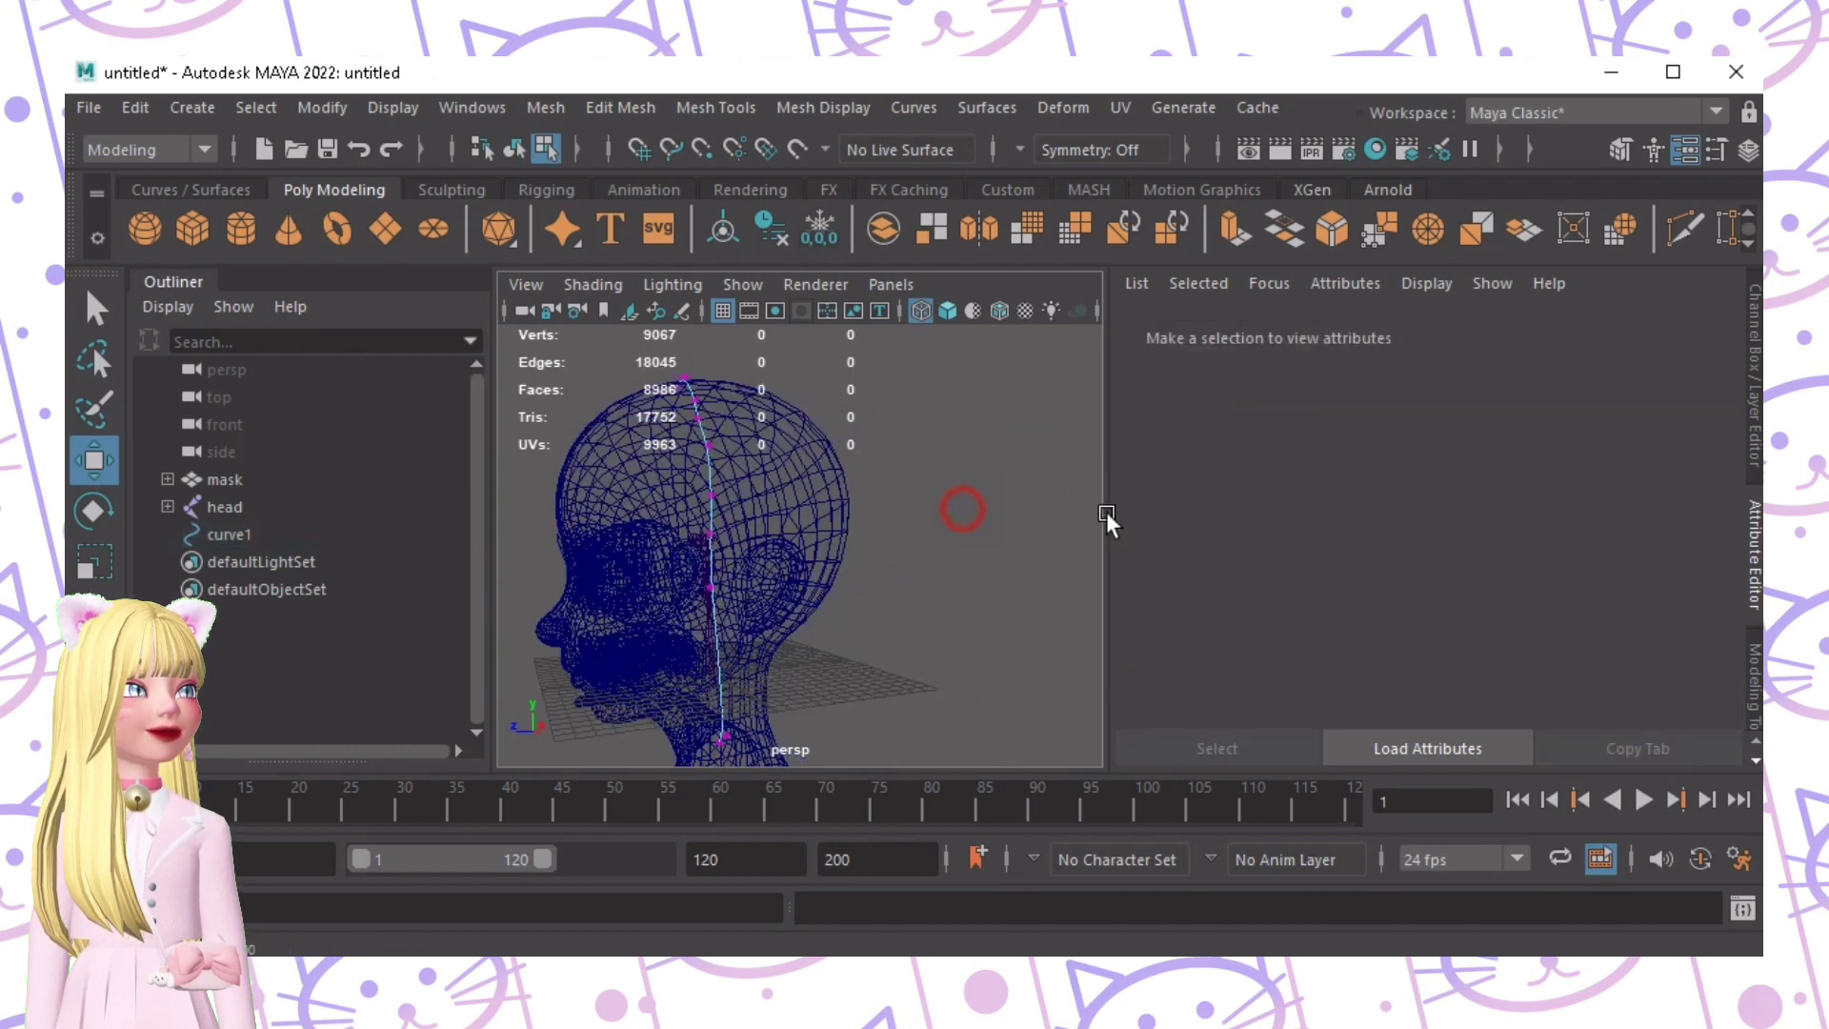
pyautogui.keyDown('alt'); pyautogui.moveTo(853, 510); pyautogui.dragTo(1012, 491); pyautogui.keyUp('alt')
pyautogui.moveTo(695, 351); pyautogui.dragTo(747, 394)
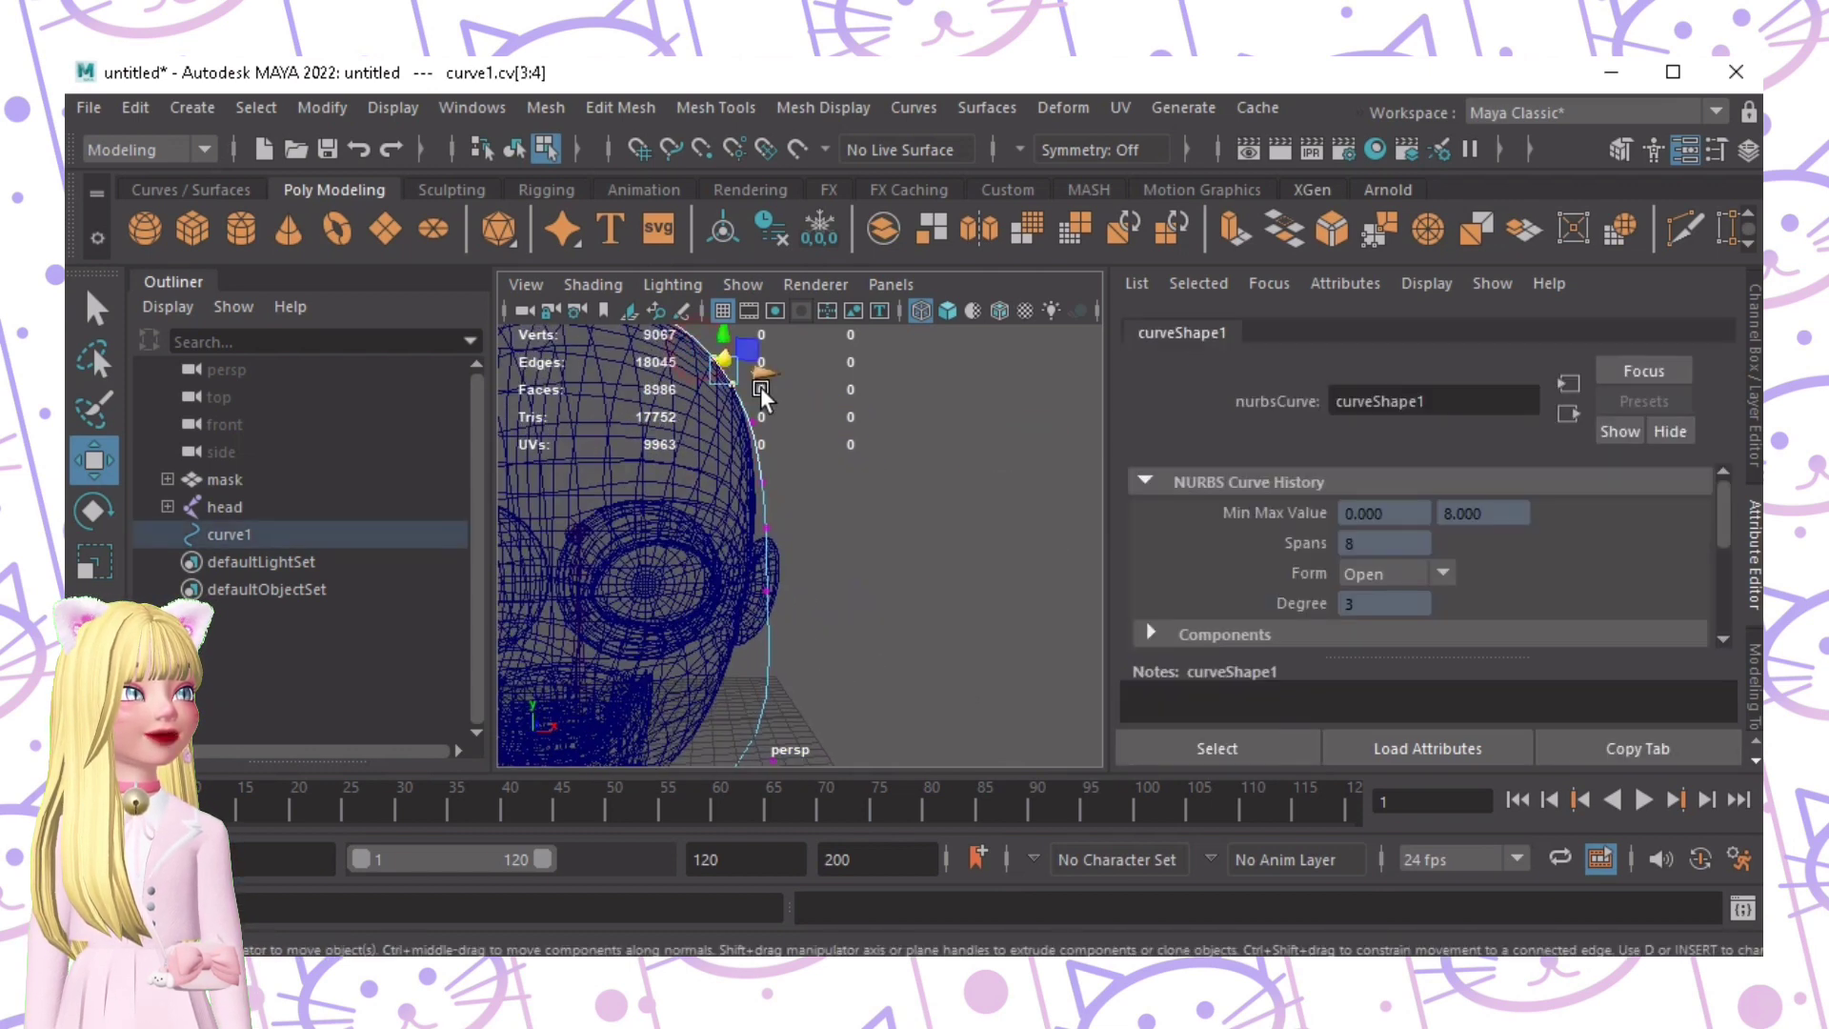
pyautogui.keyDown('alt'); pyautogui.moveTo(761, 373); pyautogui.dragTo(791, 431, button='middle'); pyautogui.keyUp('alt')
pyautogui.moveTo(791, 430); pyautogui.dragTo(807, 427)
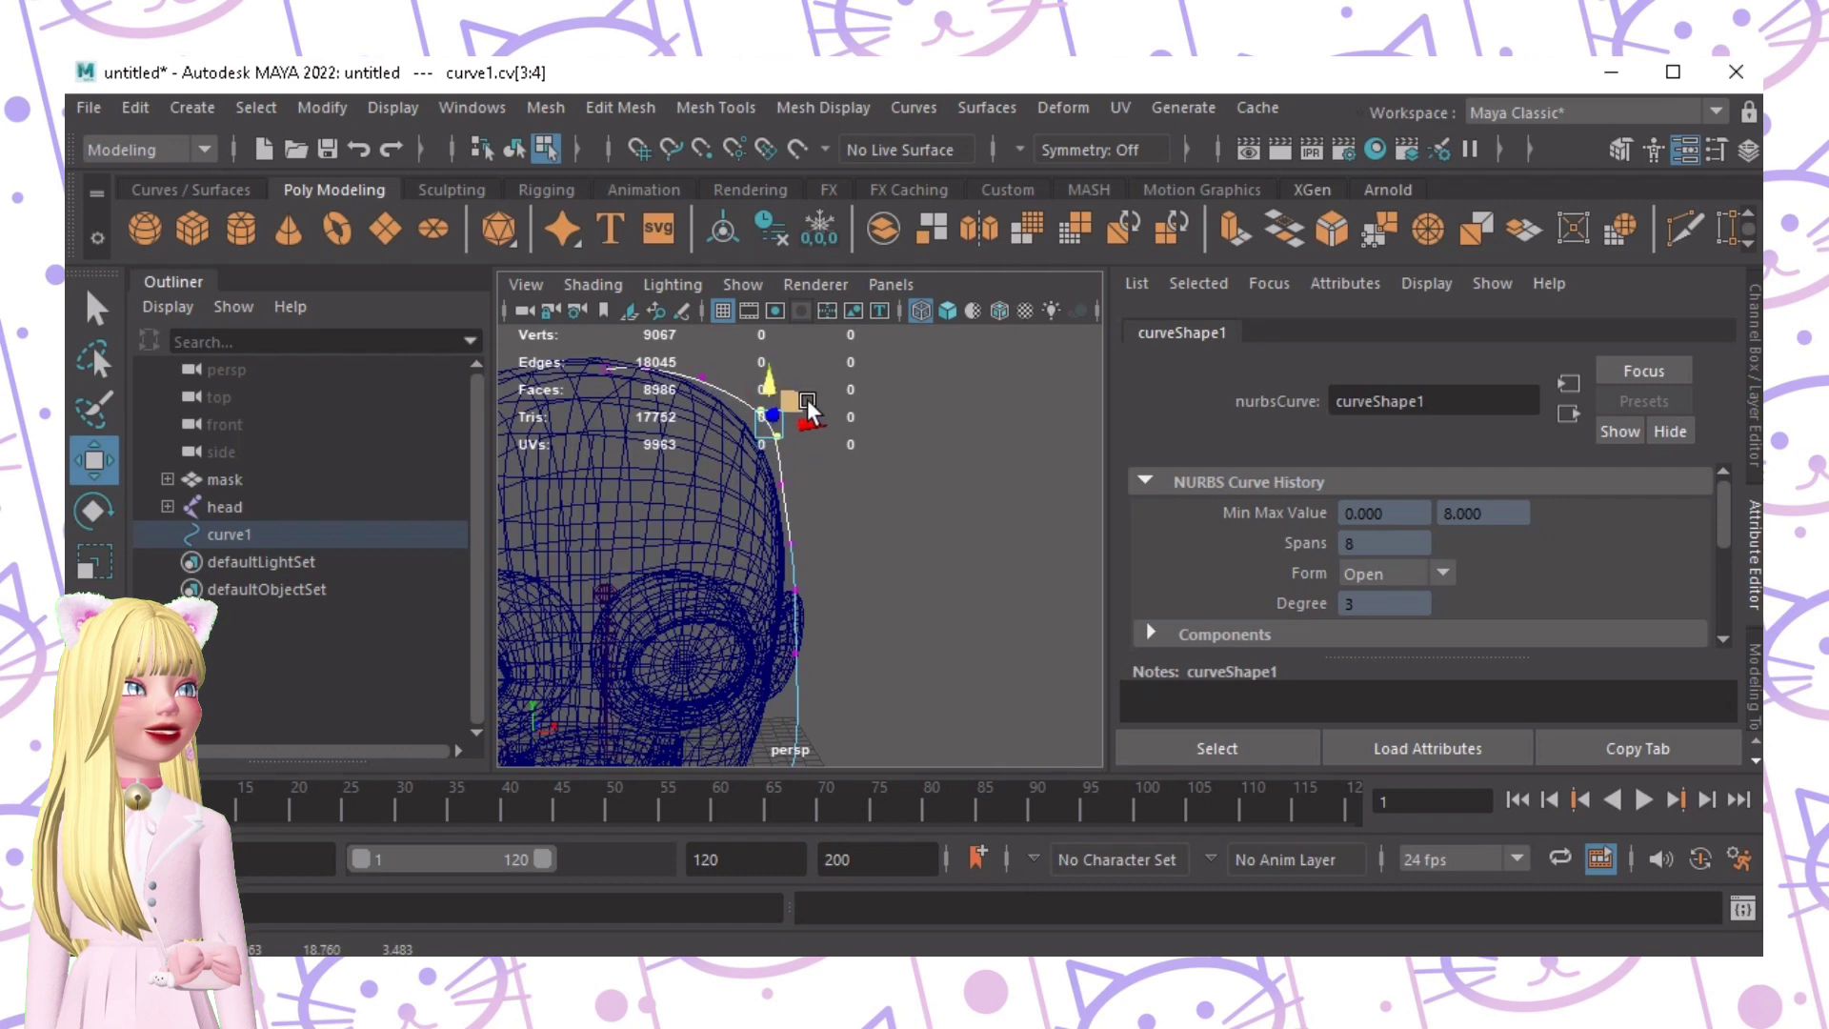
pyautogui.click(900, 430)
# Step: Raise the second and third control vertices together, and the first one as well, above the crown
pyautogui.scroll(2, 705, 447)
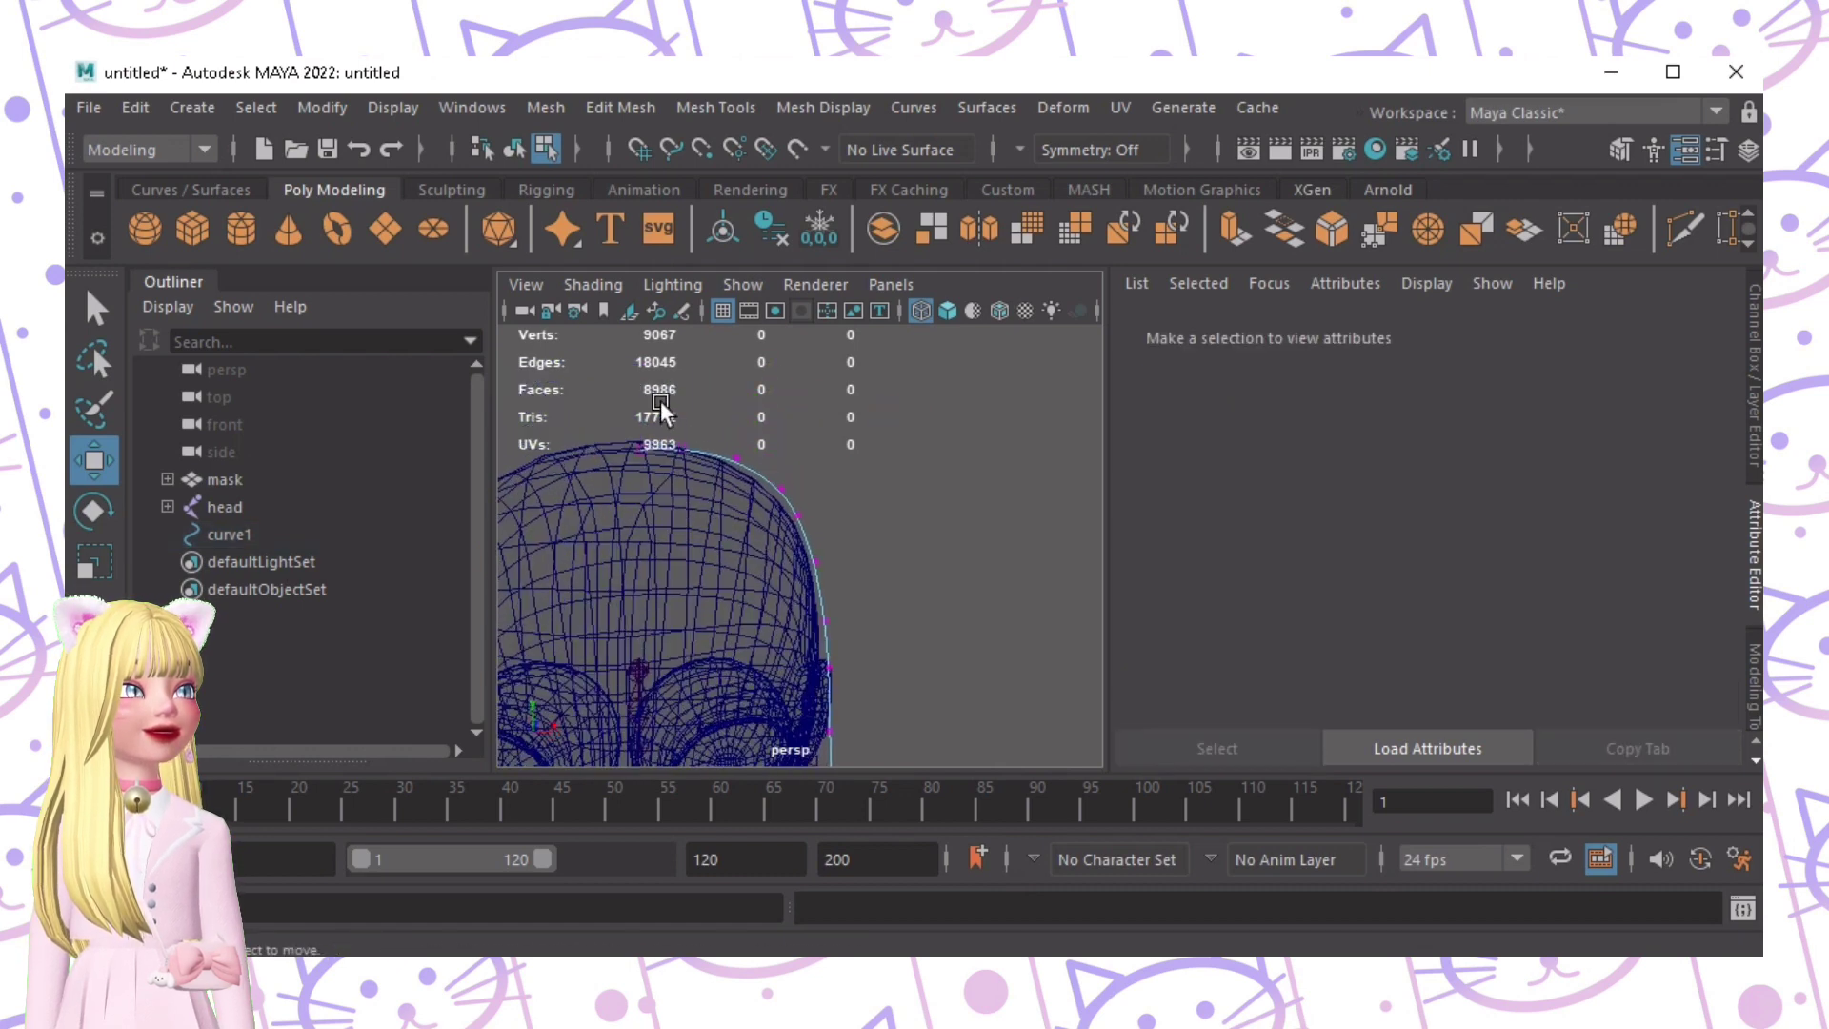
pyautogui.moveTo(660, 400); pyautogui.dragTo(741, 478)
pyautogui.moveTo(691, 412); pyautogui.dragTo(705, 391)
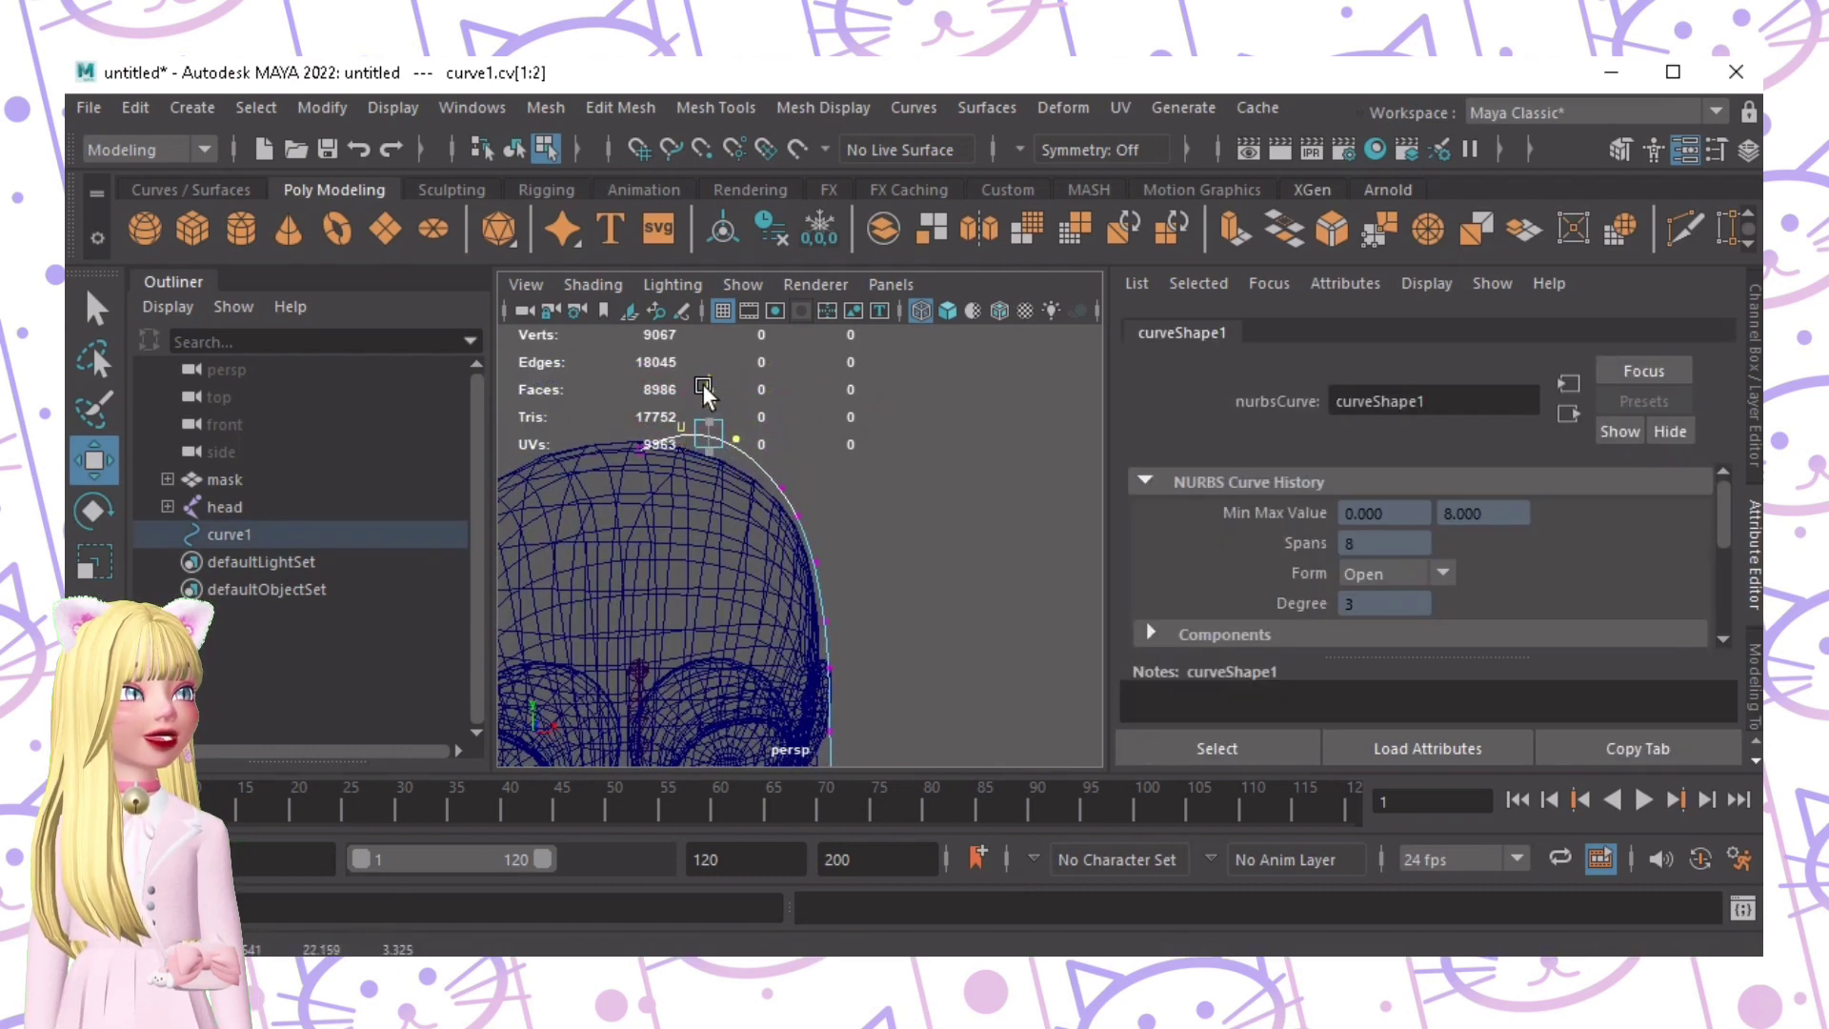
pyautogui.moveTo(606, 426); pyautogui.dragTo(660, 491)
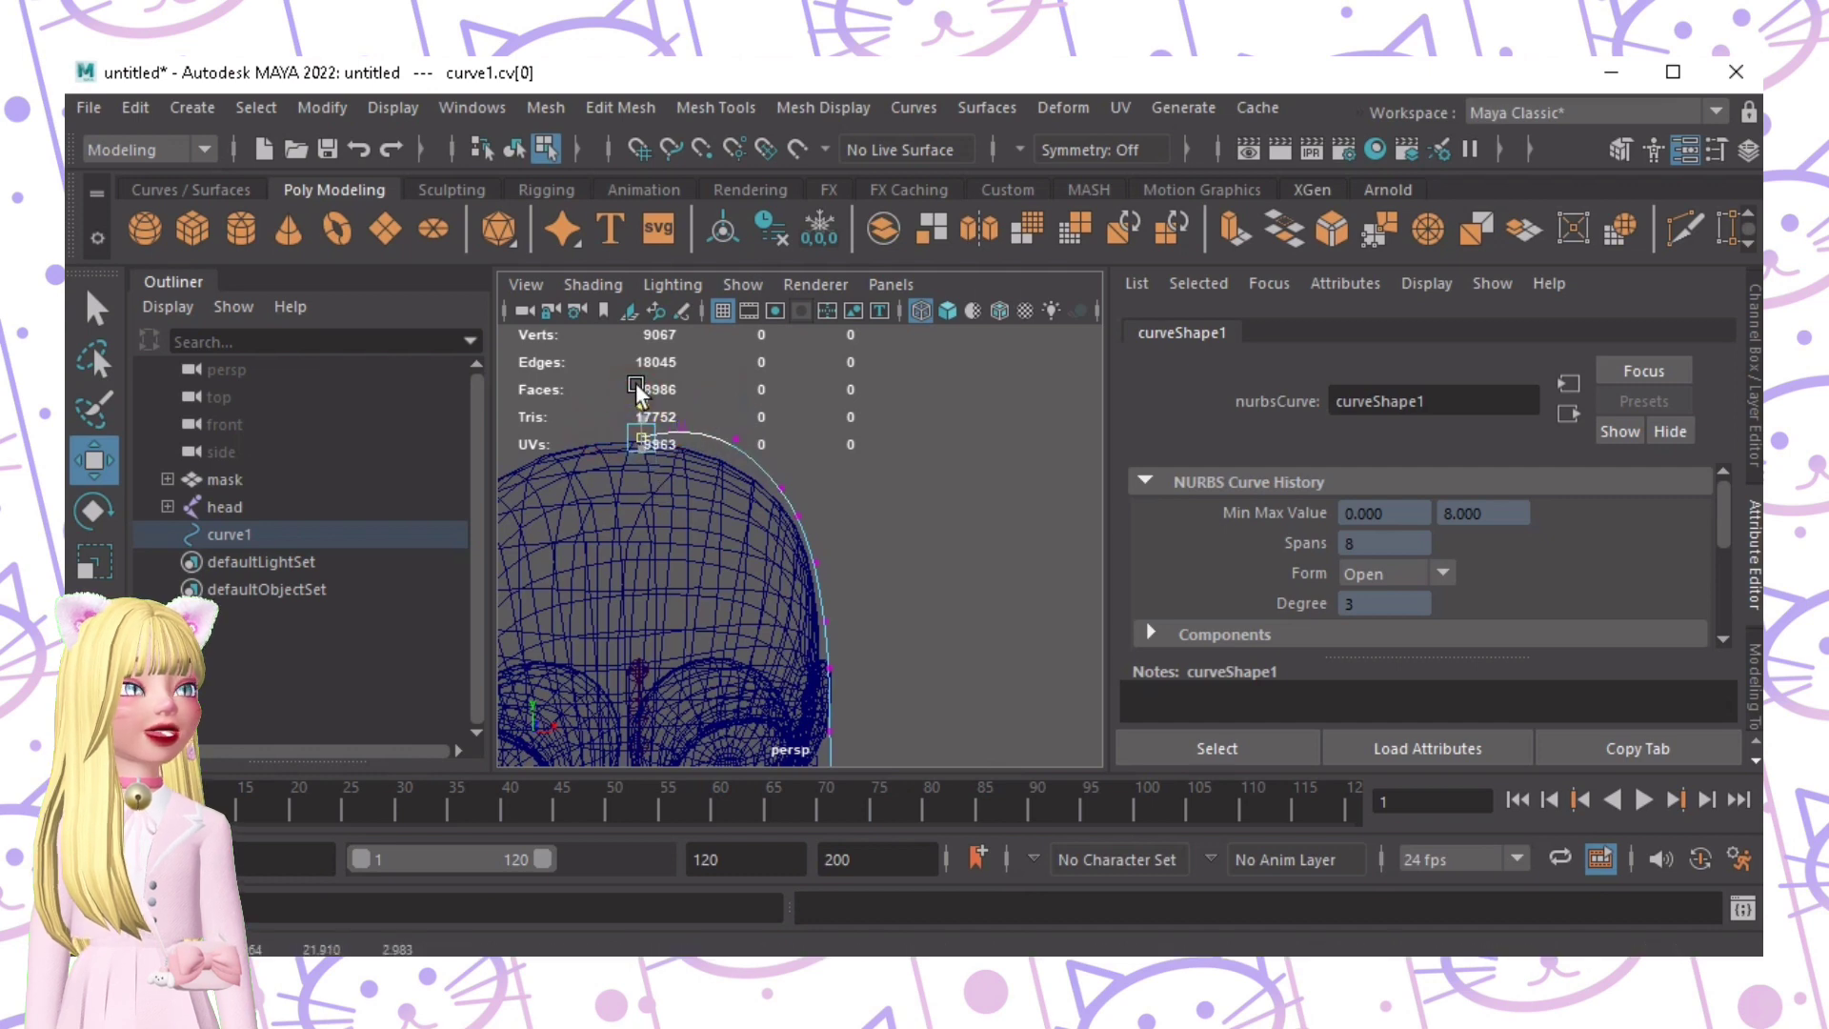
pyautogui.click(1029, 550)
# Step: Leave control vertex editing and return to object selection with curve1 selected
pyautogui.scroll(-4, 1004, 595)
pyautogui.keyDown('alt'); pyautogui.moveTo(1003, 593); pyautogui.dragTo(838, 522); pyautogui.keyUp('alt')
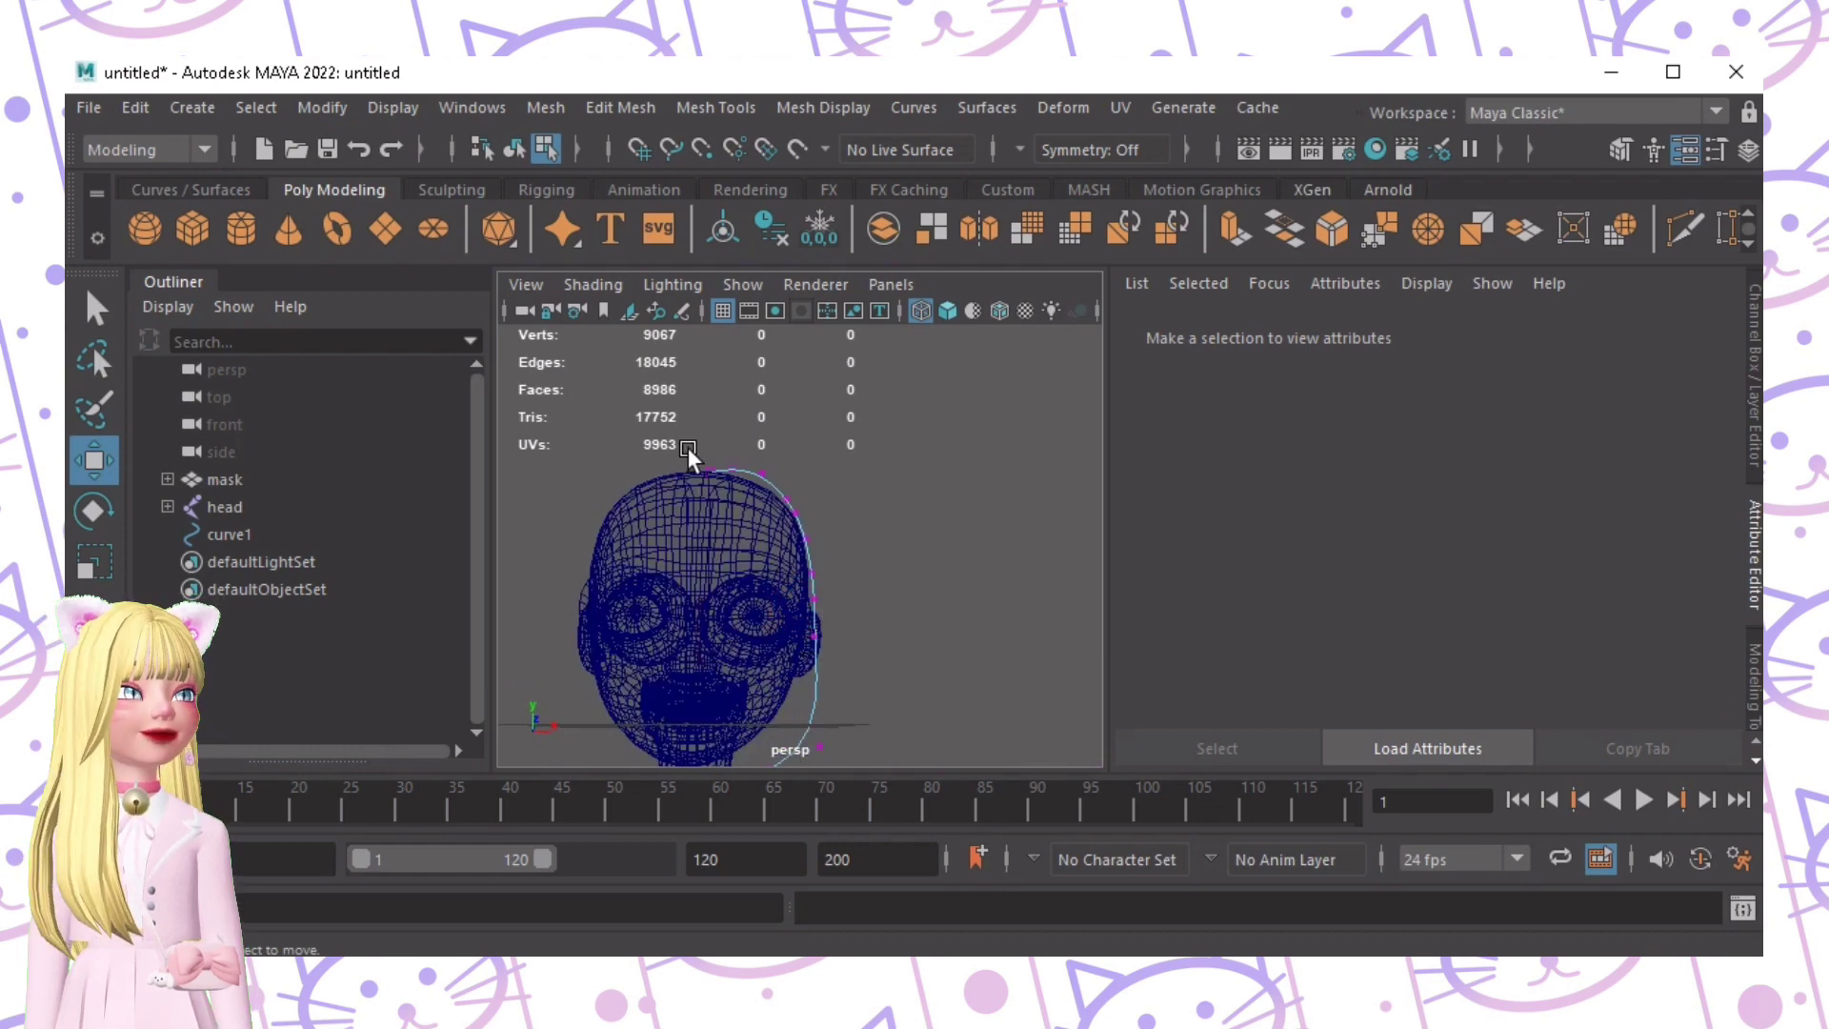
pyautogui.keyDown('alt'); pyautogui.moveTo(888, 529); pyautogui.dragTo(811, 602); pyautogui.keyUp('alt')
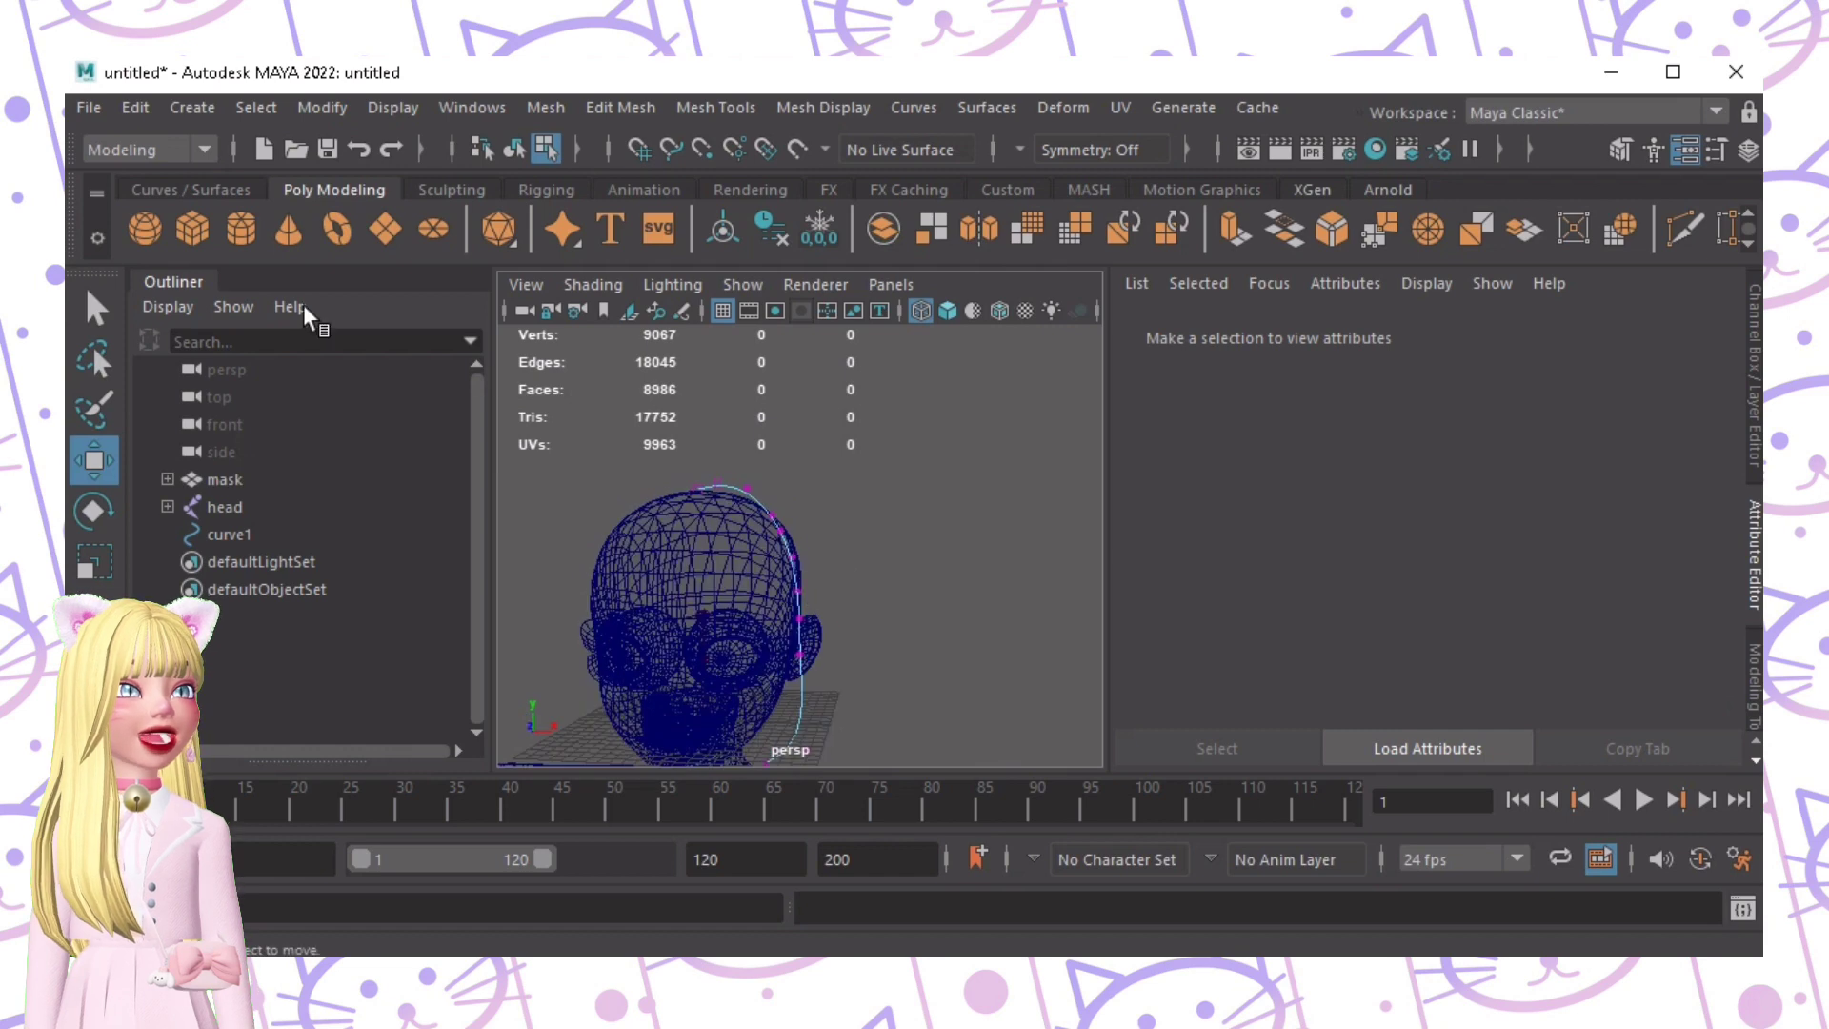
pyautogui.click(94, 310)
pyautogui.scroll(-3, 657, 485)
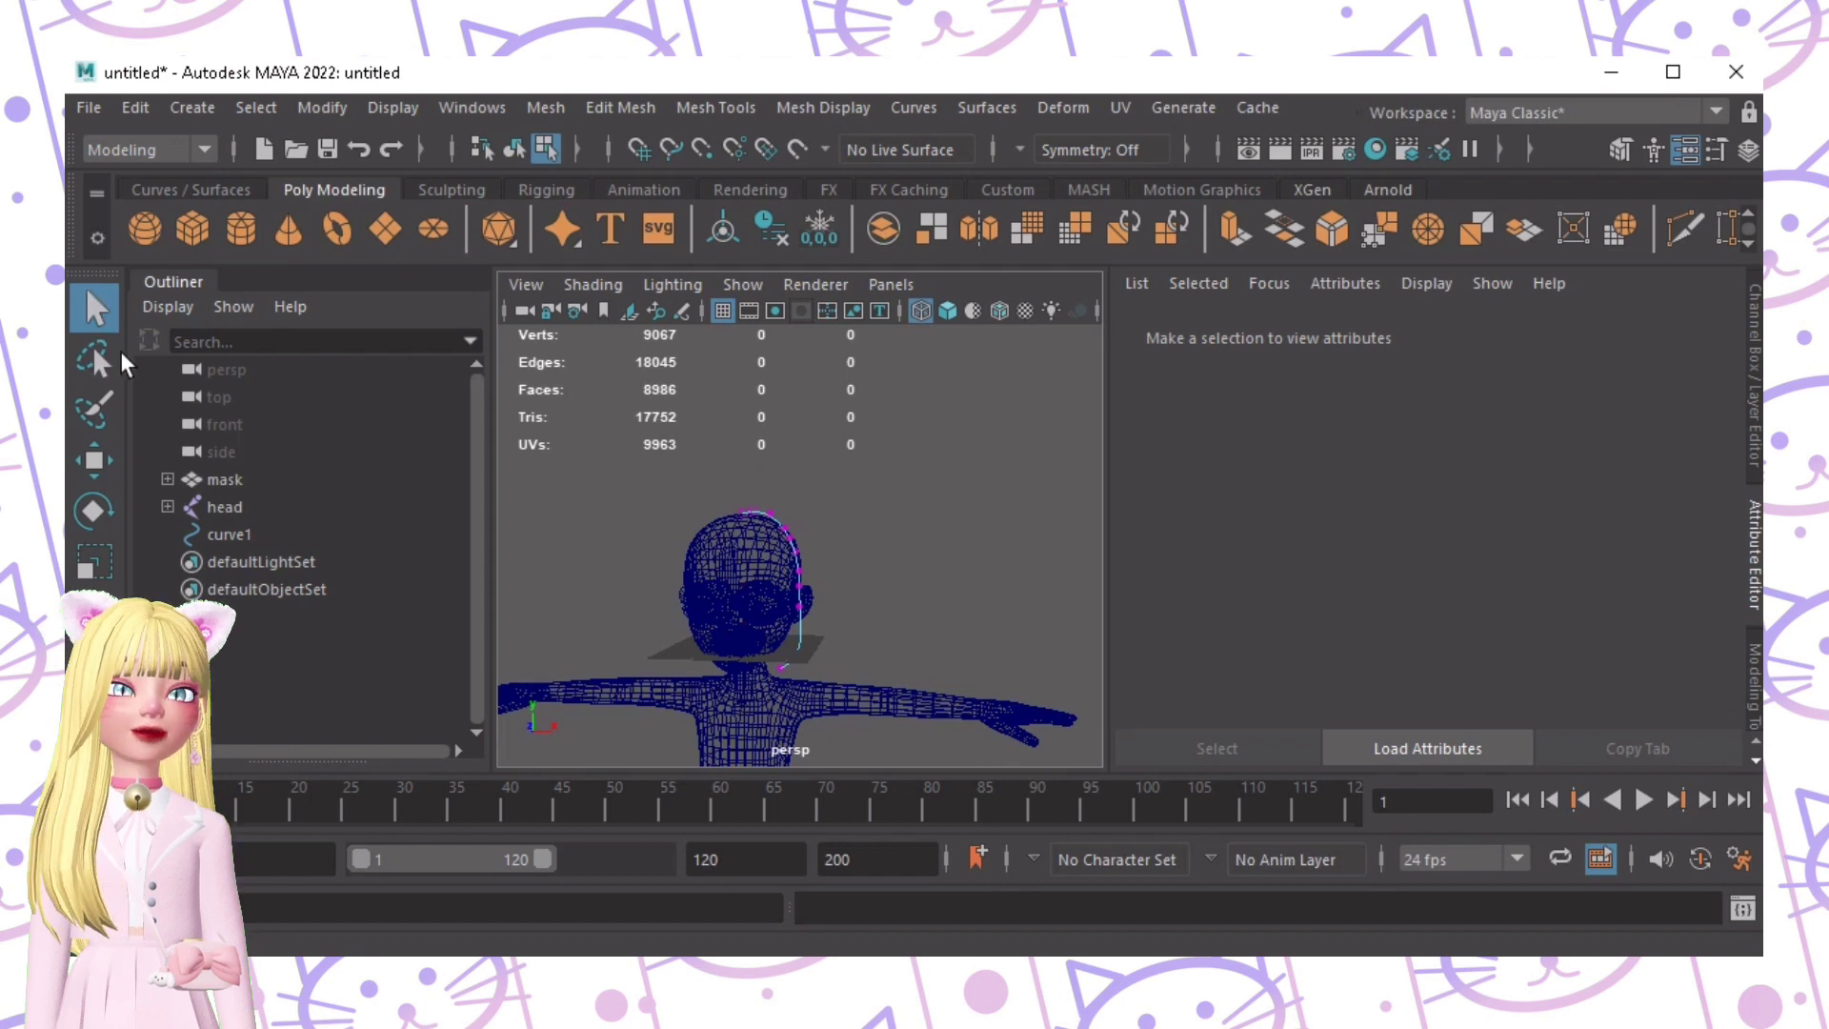
pyautogui.click(228, 534)
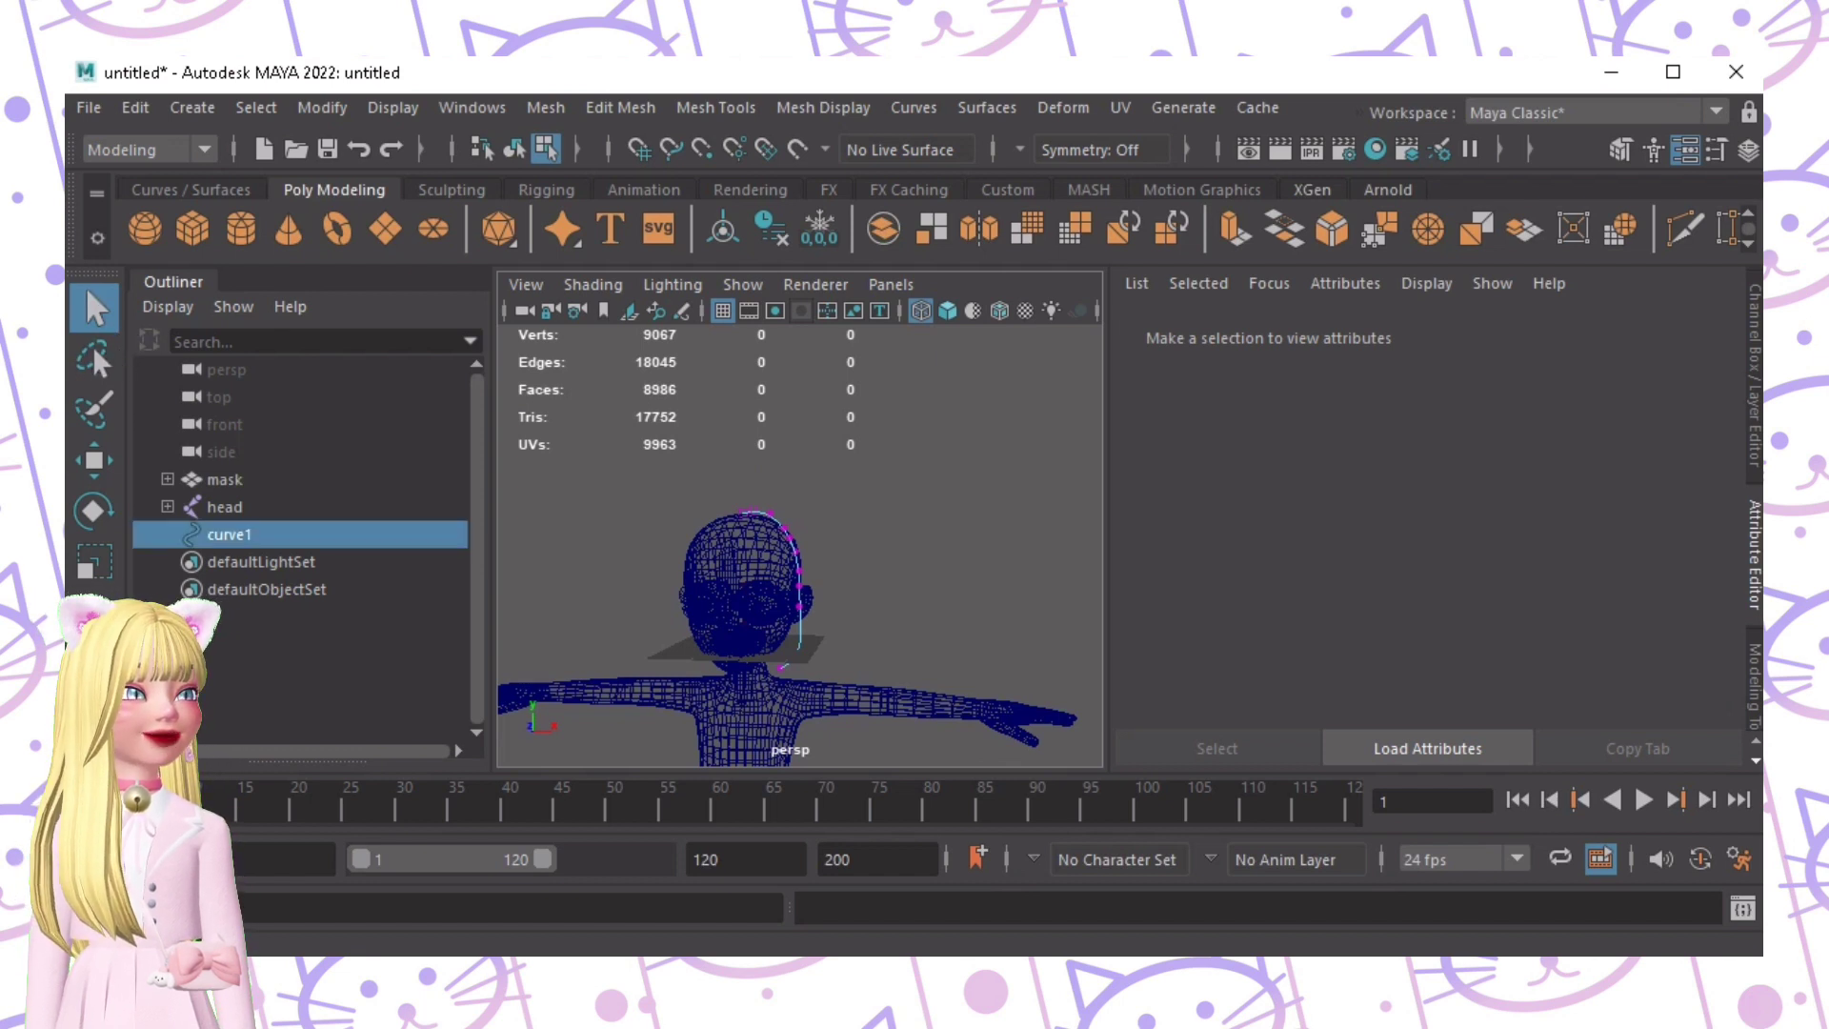
pyautogui.press('F8')
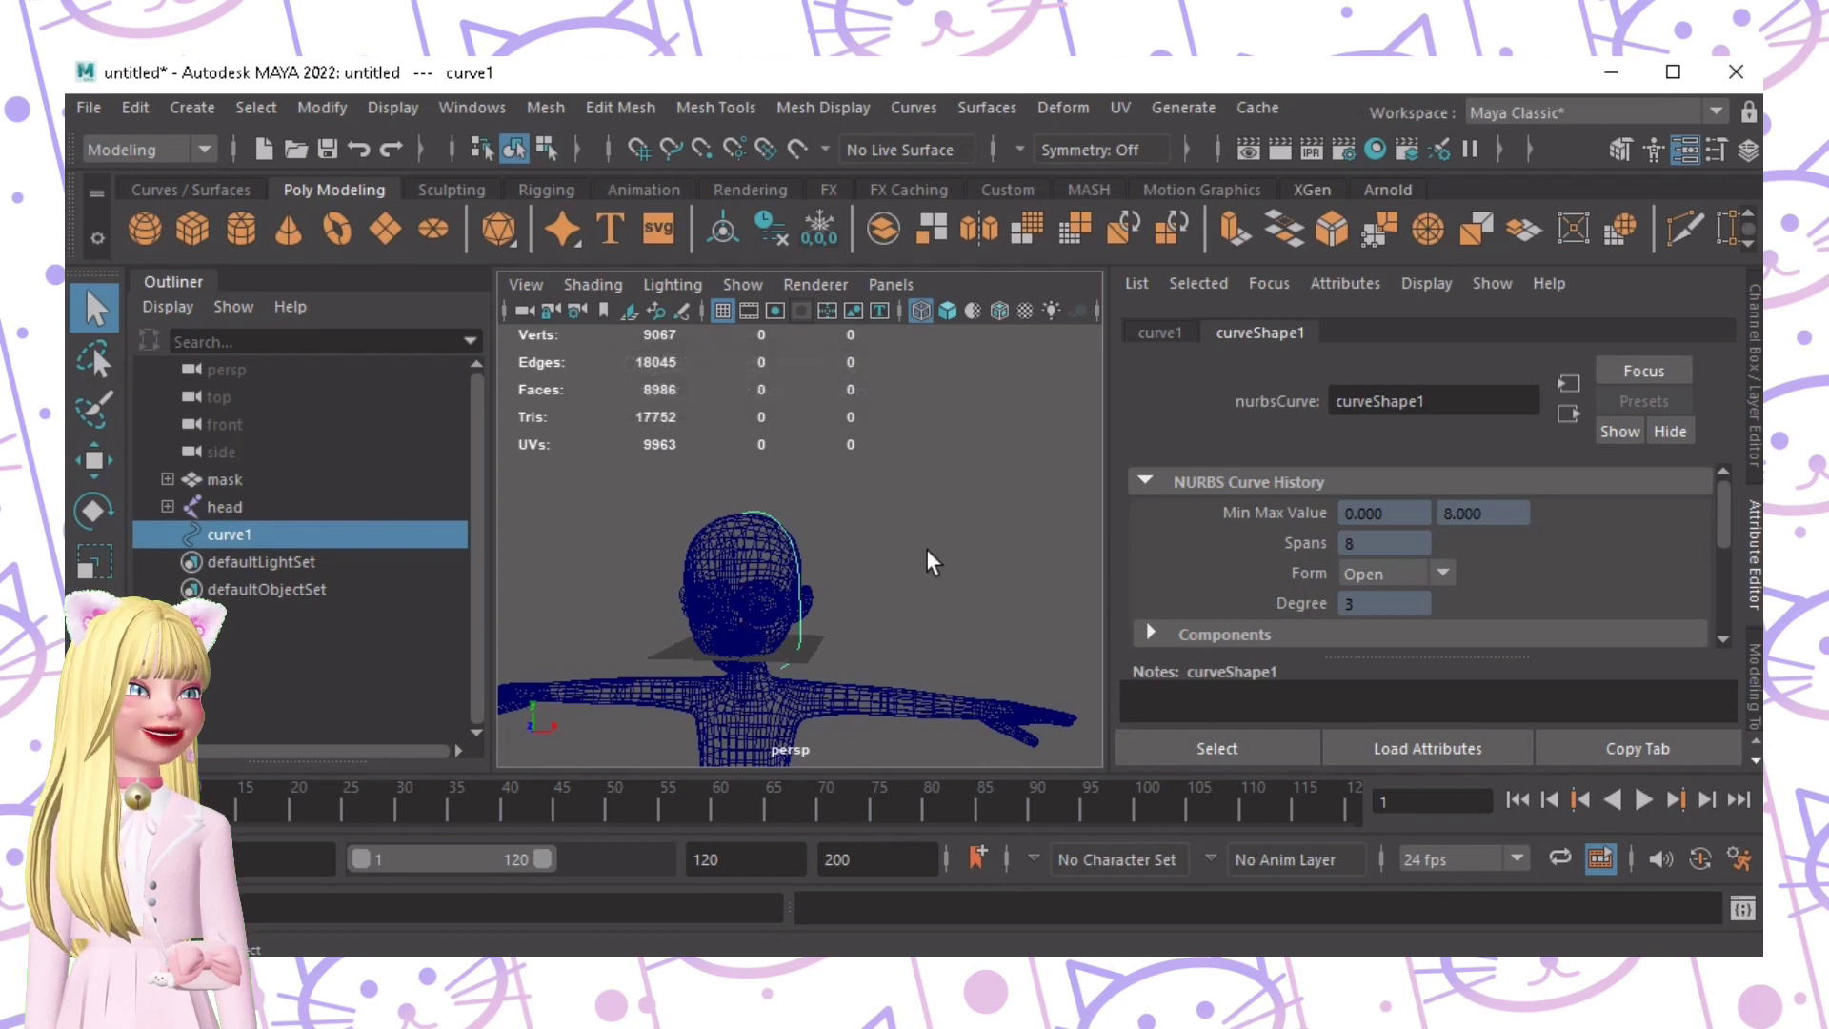
# Step: Create a polygon plane and scale it up until it extends well beyond the head guide
pyautogui.keyDown('alt'); pyautogui.moveTo(926, 549); pyautogui.dragTo(1007, 440, button='middle'); pyautogui.keyUp('alt')
pyautogui.keyDown('alt'); pyautogui.moveTo(987, 445); pyautogui.dragTo(841, 445, button='right'); pyautogui.keyUp('alt')
pyautogui.moveTo(812, 469)
pyautogui.keyDown('alt'); pyautogui.mouseDown()
pyautogui.moveTo(684, 486)
pyautogui.moveTo(783, 491)
pyautogui.mouseUp(); pyautogui.keyUp('alt')
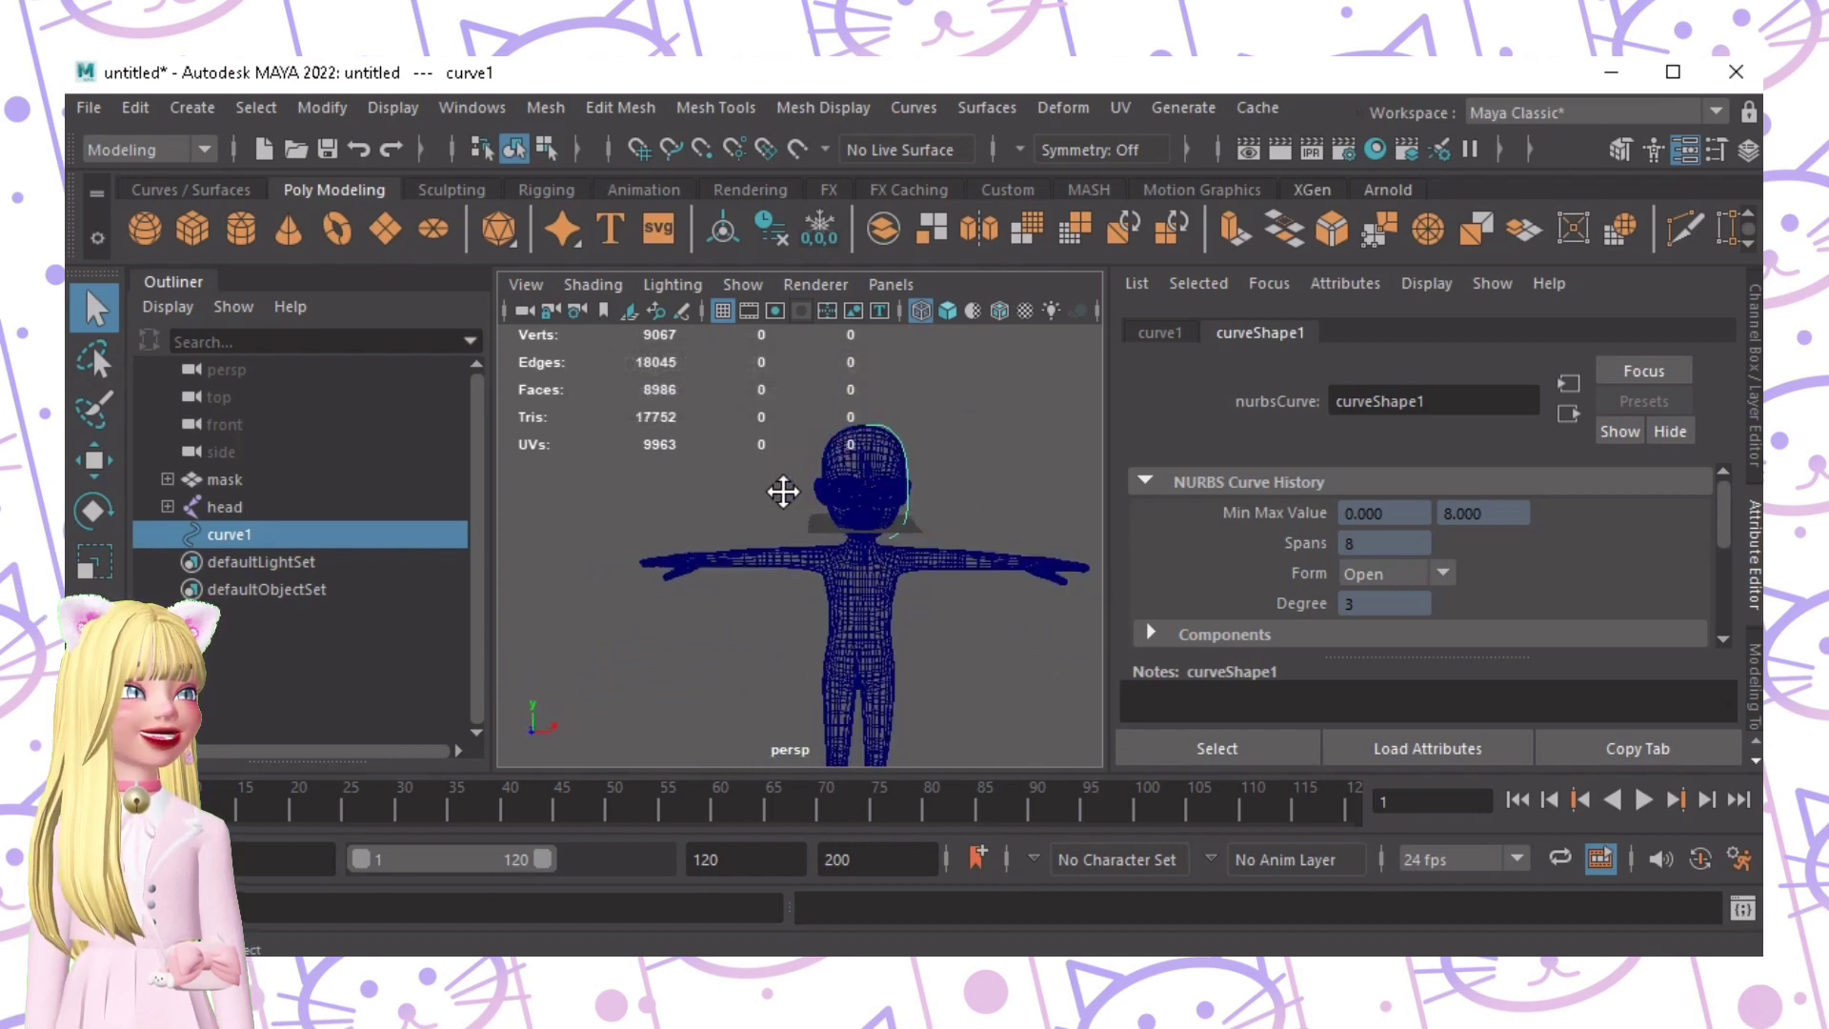
pyautogui.keyDown('alt'); pyautogui.moveTo(783, 491); pyautogui.dragTo(667, 536, button='middle'); pyautogui.keyUp('alt')
pyautogui.keyDown('alt'); pyautogui.moveTo(750, 519); pyautogui.dragTo(868, 530, button='right'); pyautogui.keyUp('alt')
pyautogui.keyDown('alt'); pyautogui.moveTo(870, 541); pyautogui.dragTo(521, 348); pyautogui.keyUp('alt')
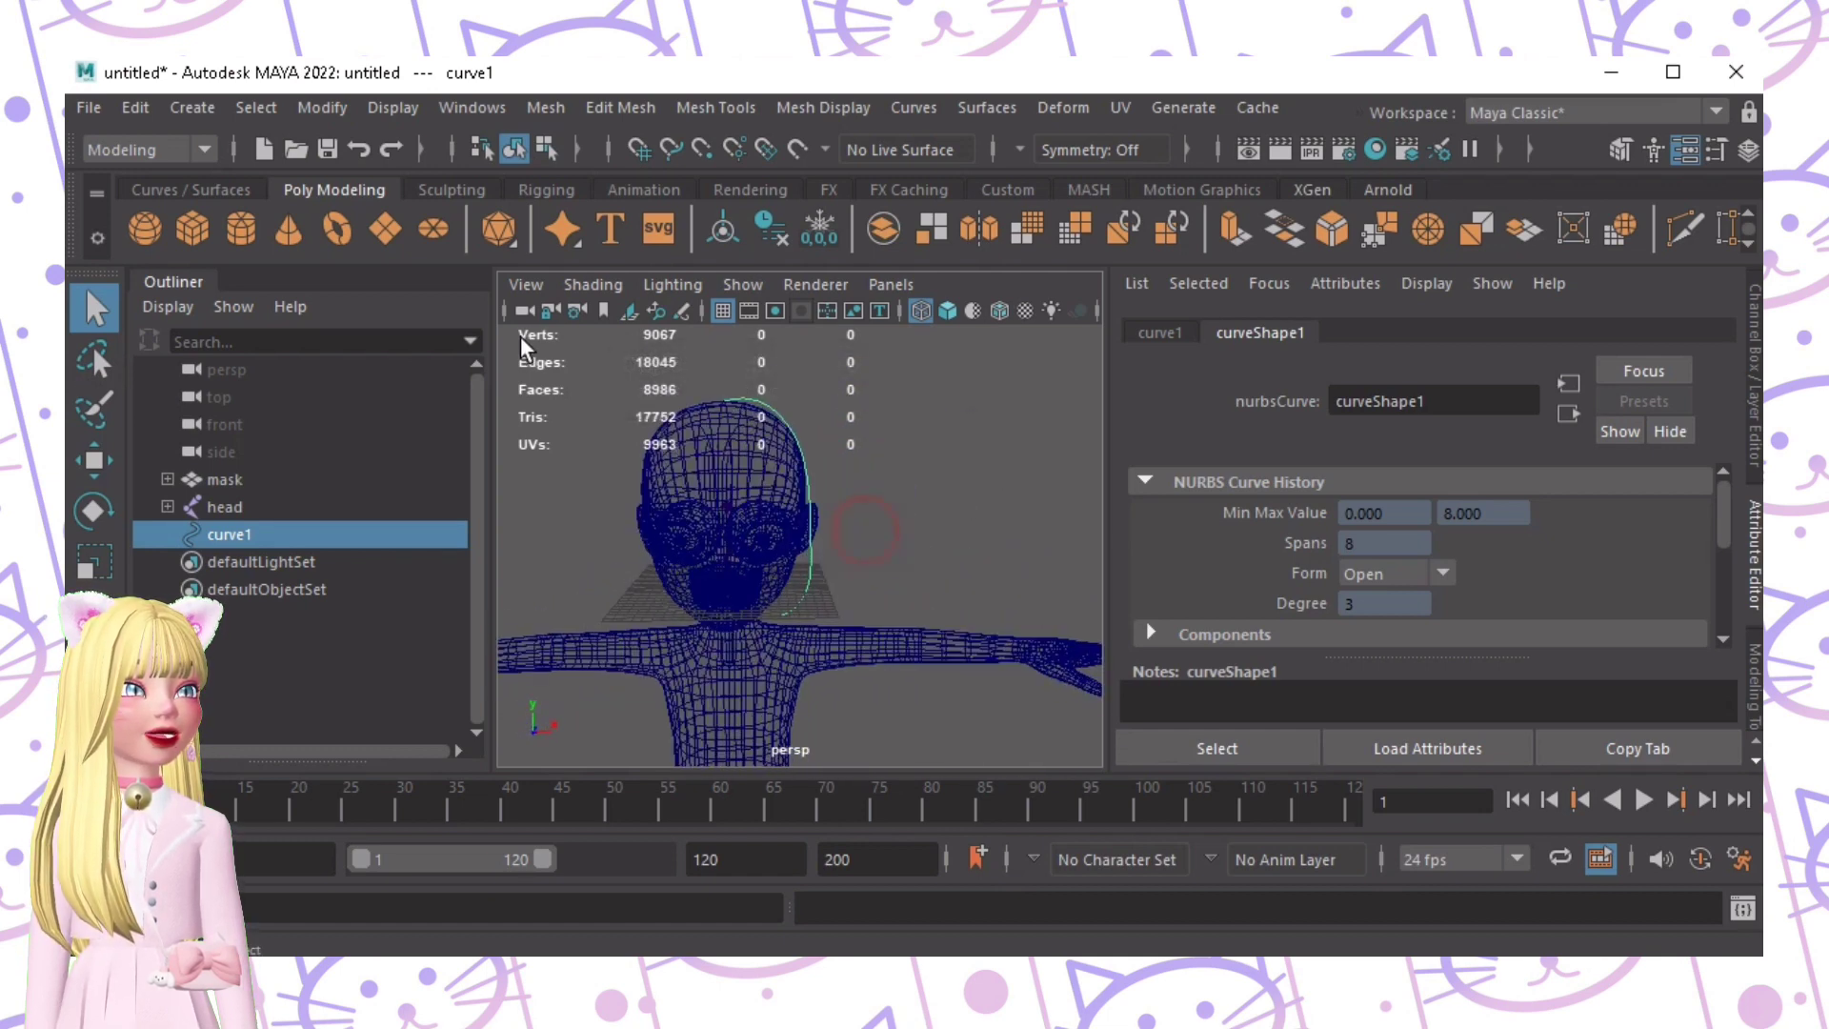
pyautogui.click(385, 237)
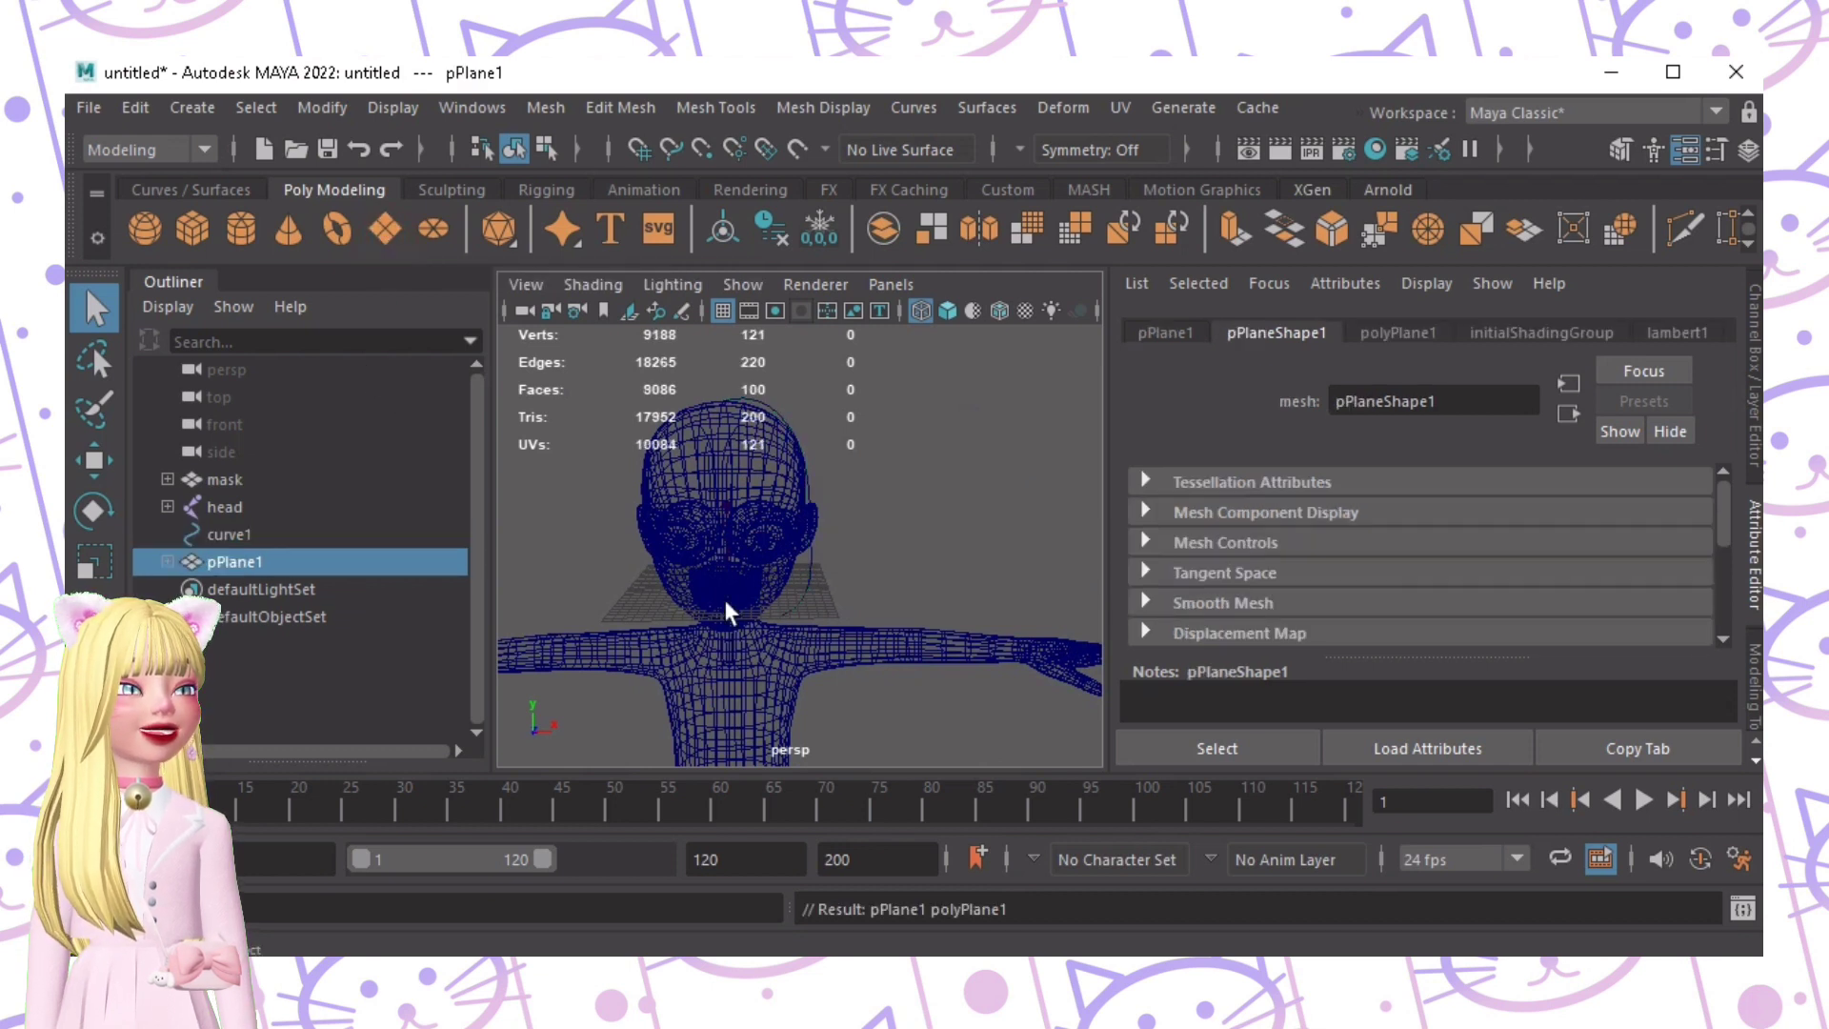
pyautogui.press('r')
pyautogui.moveTo(725, 586); pyautogui.dragTo(649, 663)
pyautogui.press('w')
# Step: Cut diagonal edges across the two end faces at the plane's near corner with Multi-Cut, forming a pointed end
pyautogui.keyDown('alt'); pyautogui.moveTo(762, 657); pyautogui.dragTo(694, 689); pyautogui.keyUp('alt')
pyautogui.keyDown('alt'); pyautogui.moveTo(772, 620); pyautogui.dragTo(1015, 411, button='middle'); pyautogui.keyUp('alt')
pyautogui.keyDown('alt'); pyautogui.moveTo(1015, 411); pyautogui.dragTo(903, 483); pyautogui.keyUp('alt')
pyautogui.keyDown('alt'); pyautogui.moveTo(903, 484); pyautogui.dragTo(776, 461, button='middle'); pyautogui.keyUp('alt')
pyautogui.keyDown('alt'); pyautogui.moveTo(776, 461); pyautogui.dragTo(1022, 481, button='right'); pyautogui.keyUp('alt')
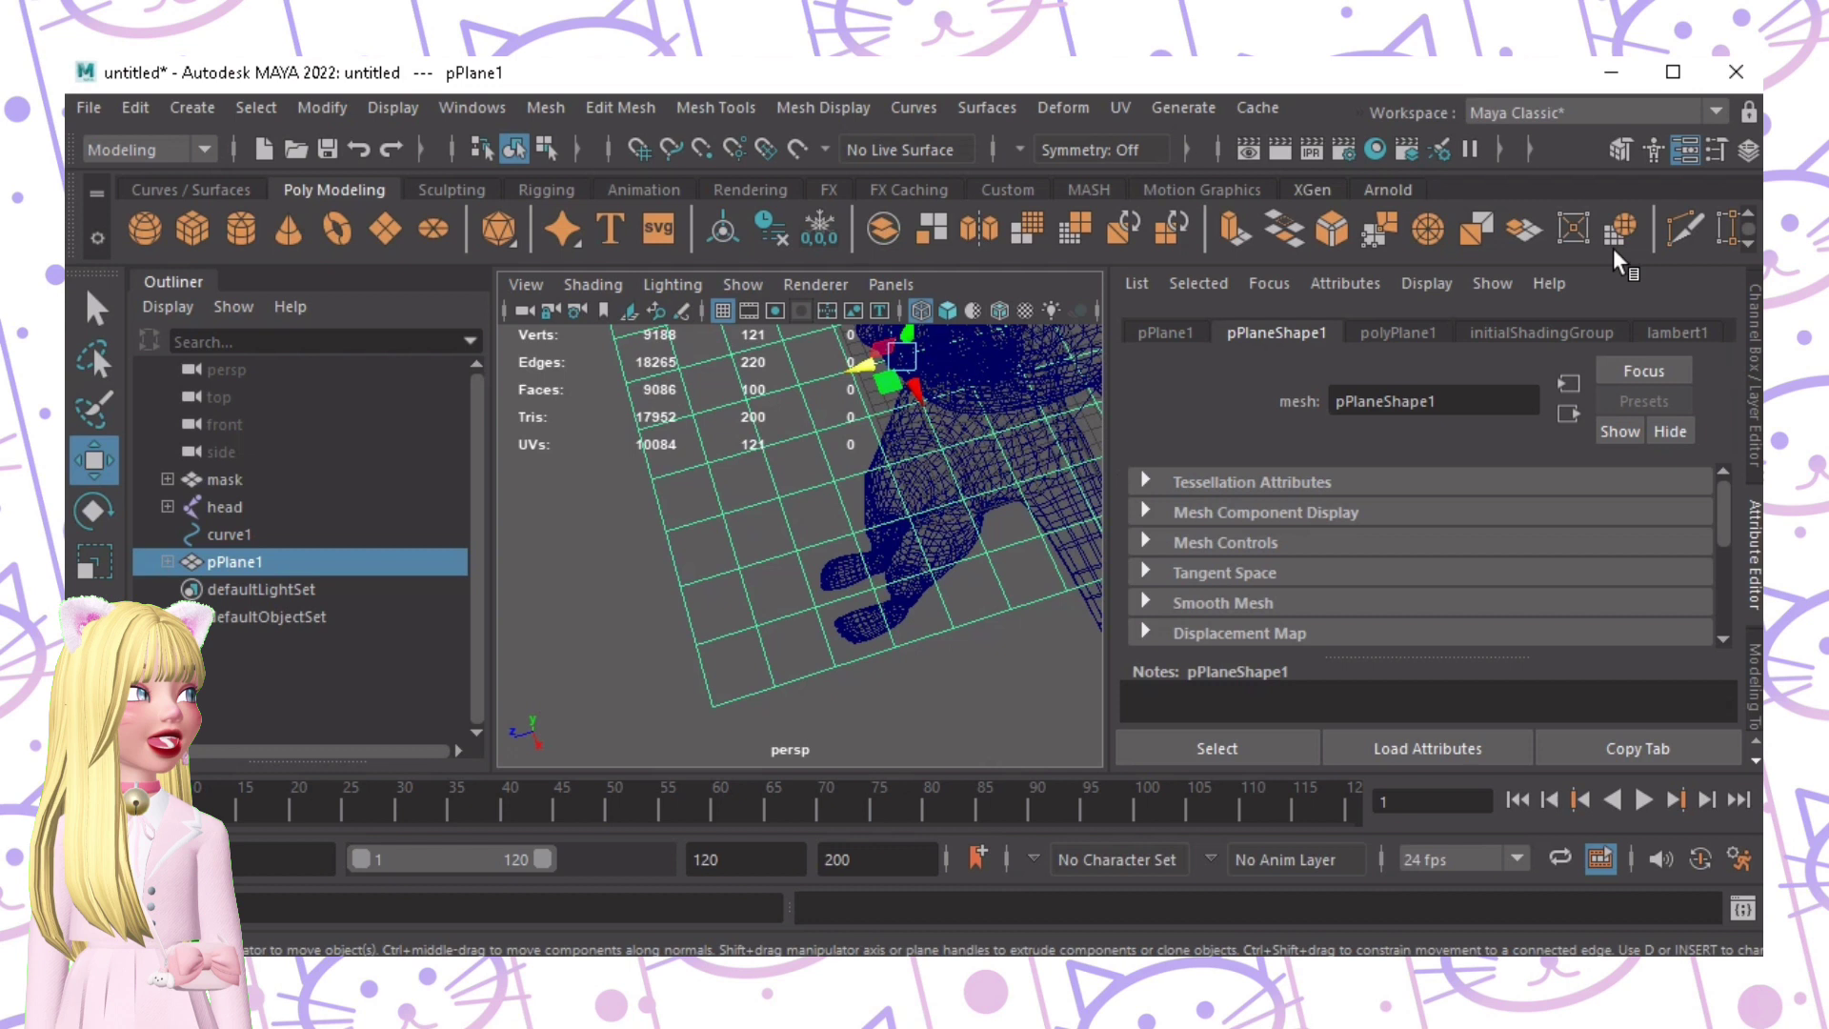
pyautogui.click(1684, 228)
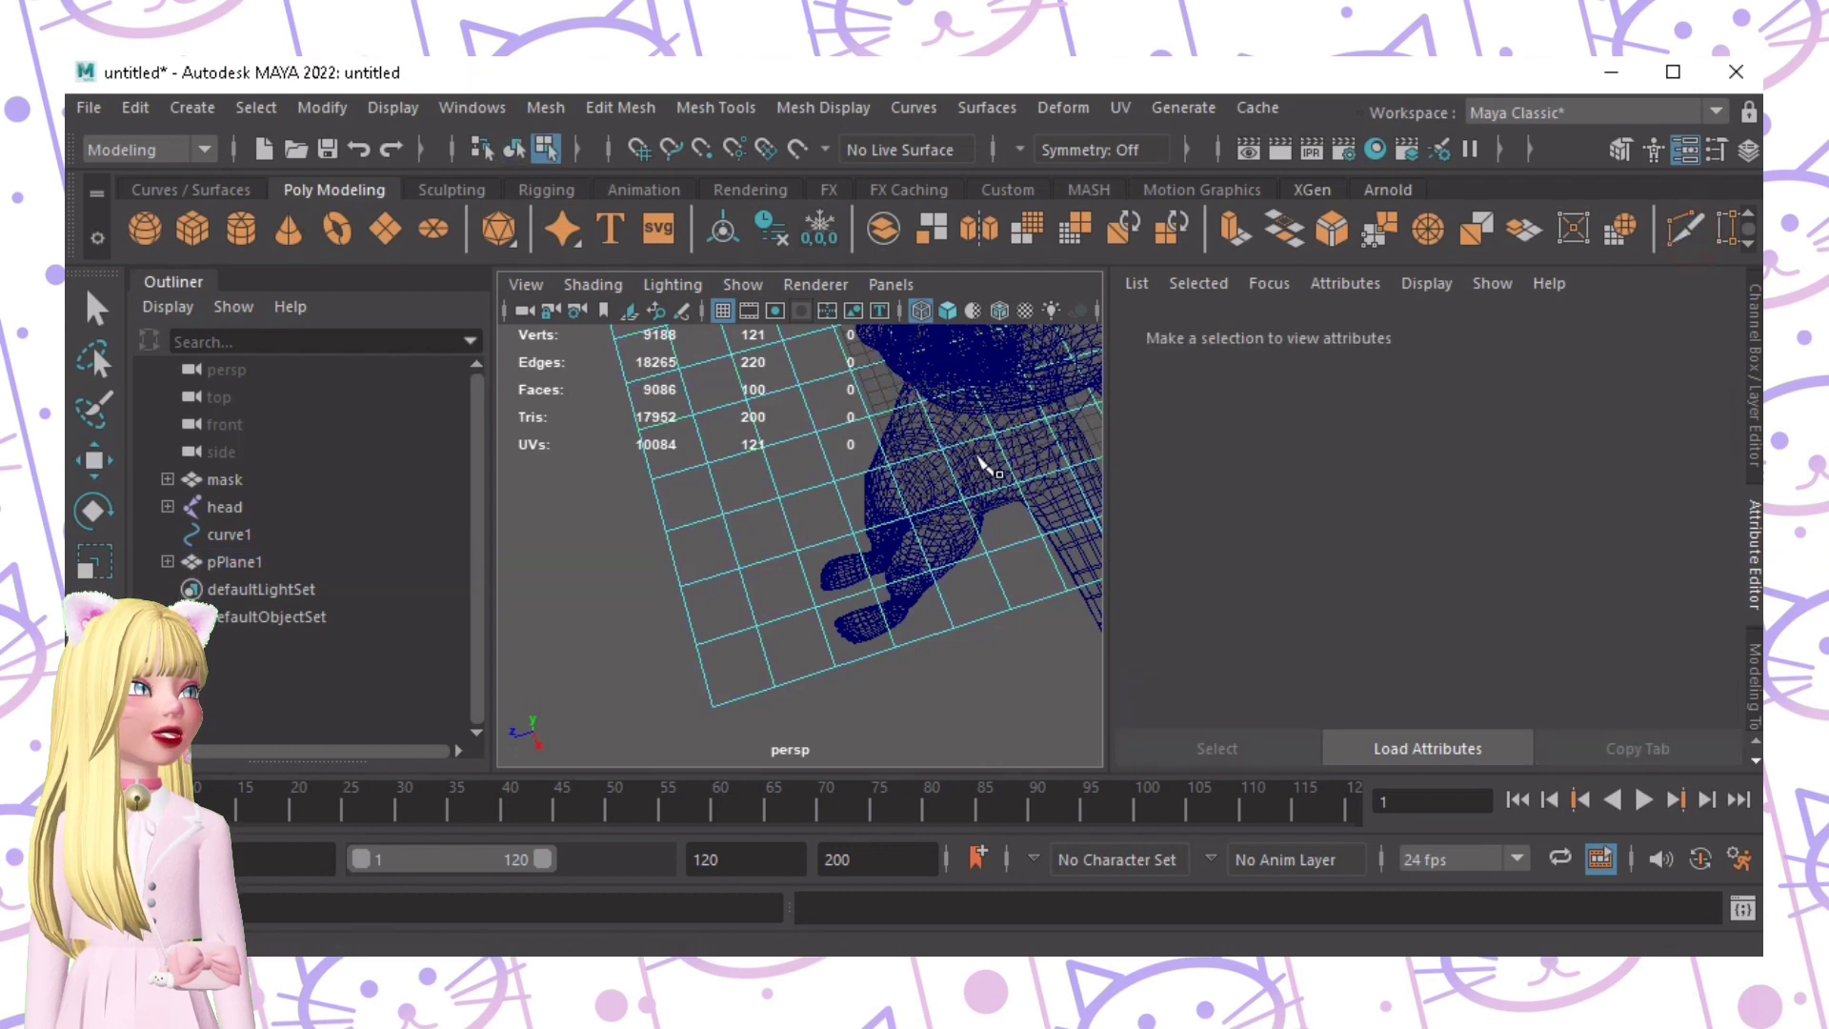
pyautogui.rightClick(815, 604)
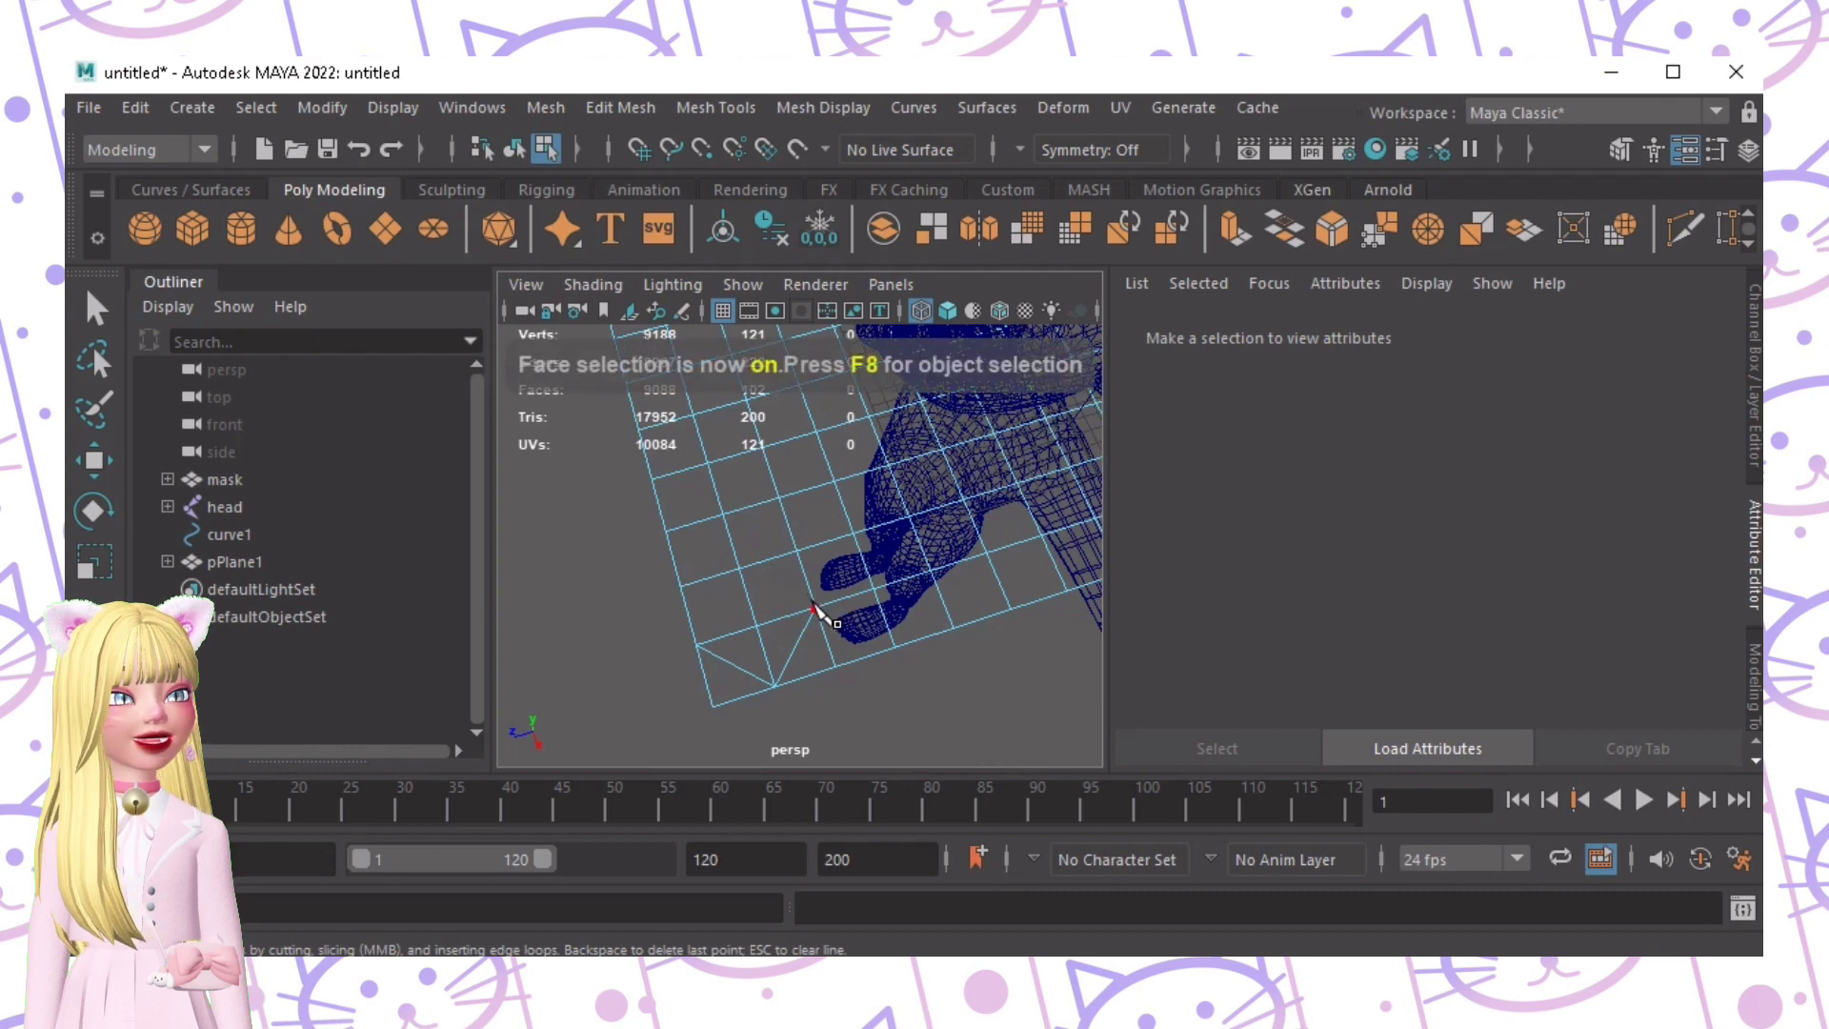
# Step: Delete the two cut-off triangles beside the point and the full column of faces next to the strip
pyautogui.press('q')
pyautogui.click(814, 606)
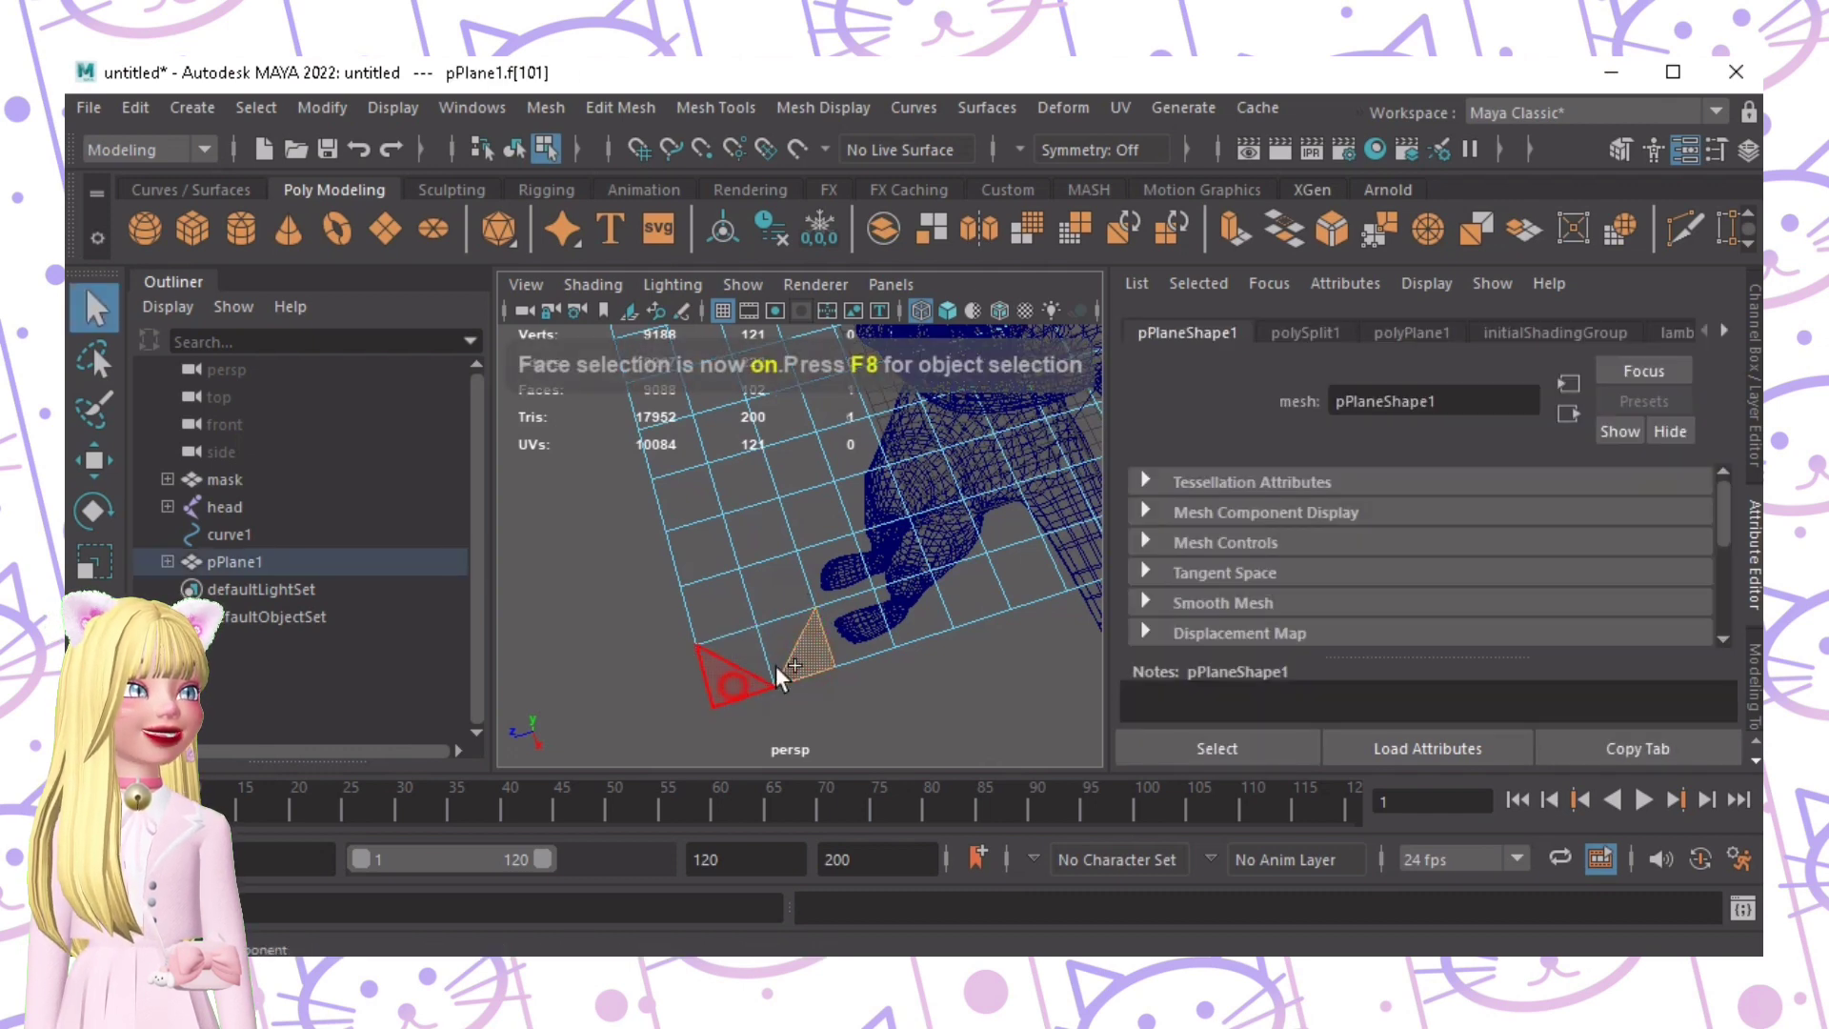
pyautogui.keyDown('shift'); pyautogui.doubleClick(844, 562); pyautogui.keyUp('shift')
pyautogui.press('Delete')
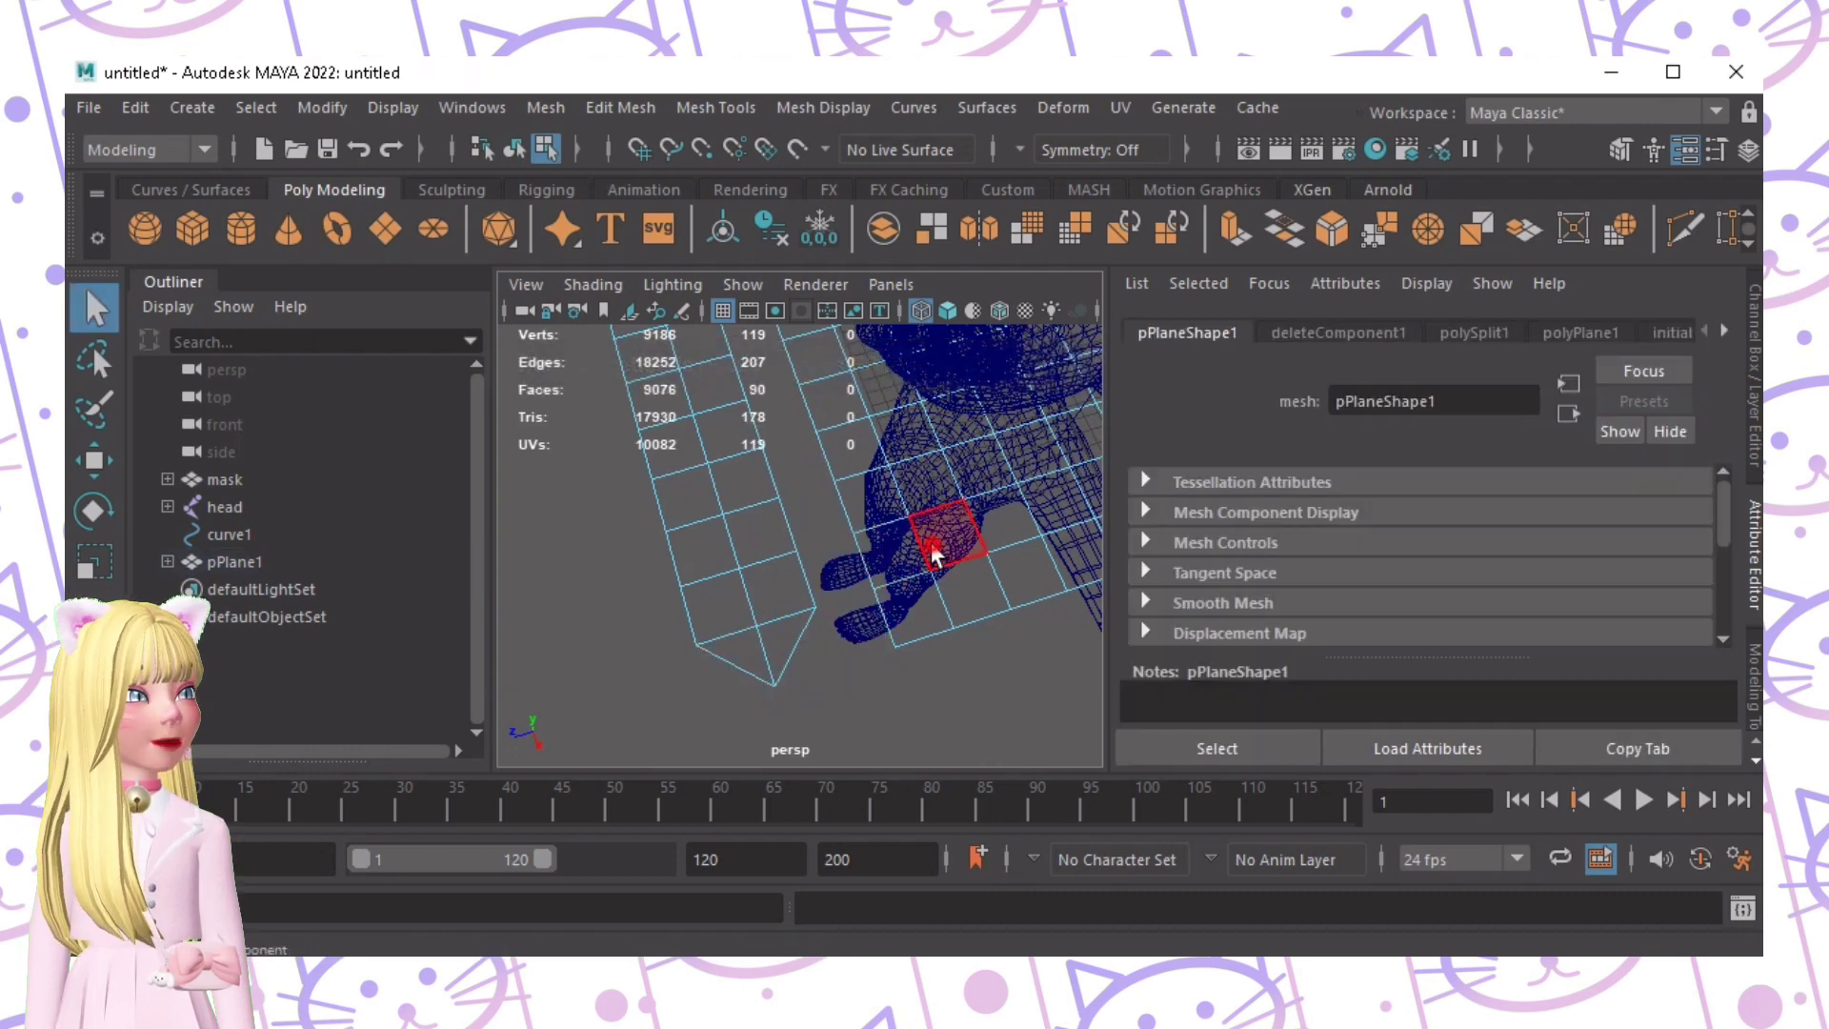
# Step: Delete the remaining large section of plane faces, leaving only the pointed strip, and switch the viewport to shaded display
pyautogui.doubleClick(930, 545)
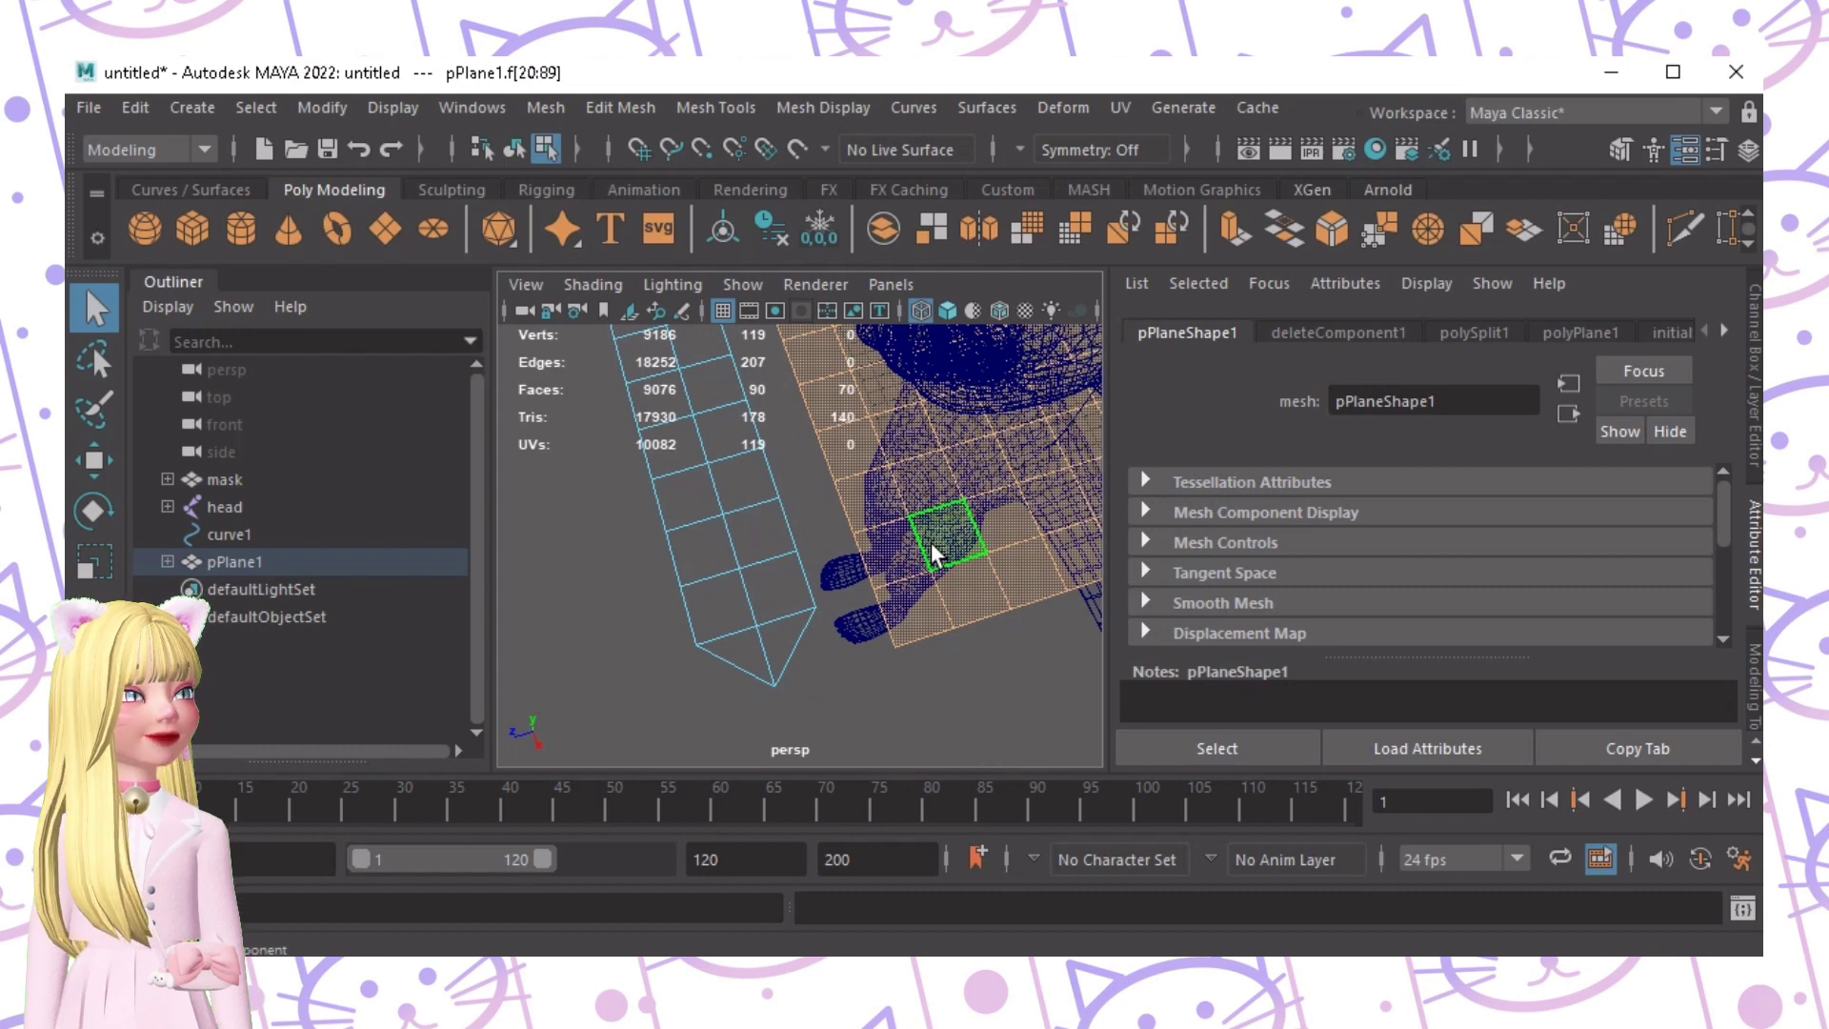
pyautogui.press('Delete')
pyautogui.keyDown('alt'); pyautogui.moveTo(727, 449); pyautogui.dragTo(713, 368); pyautogui.keyUp('alt')
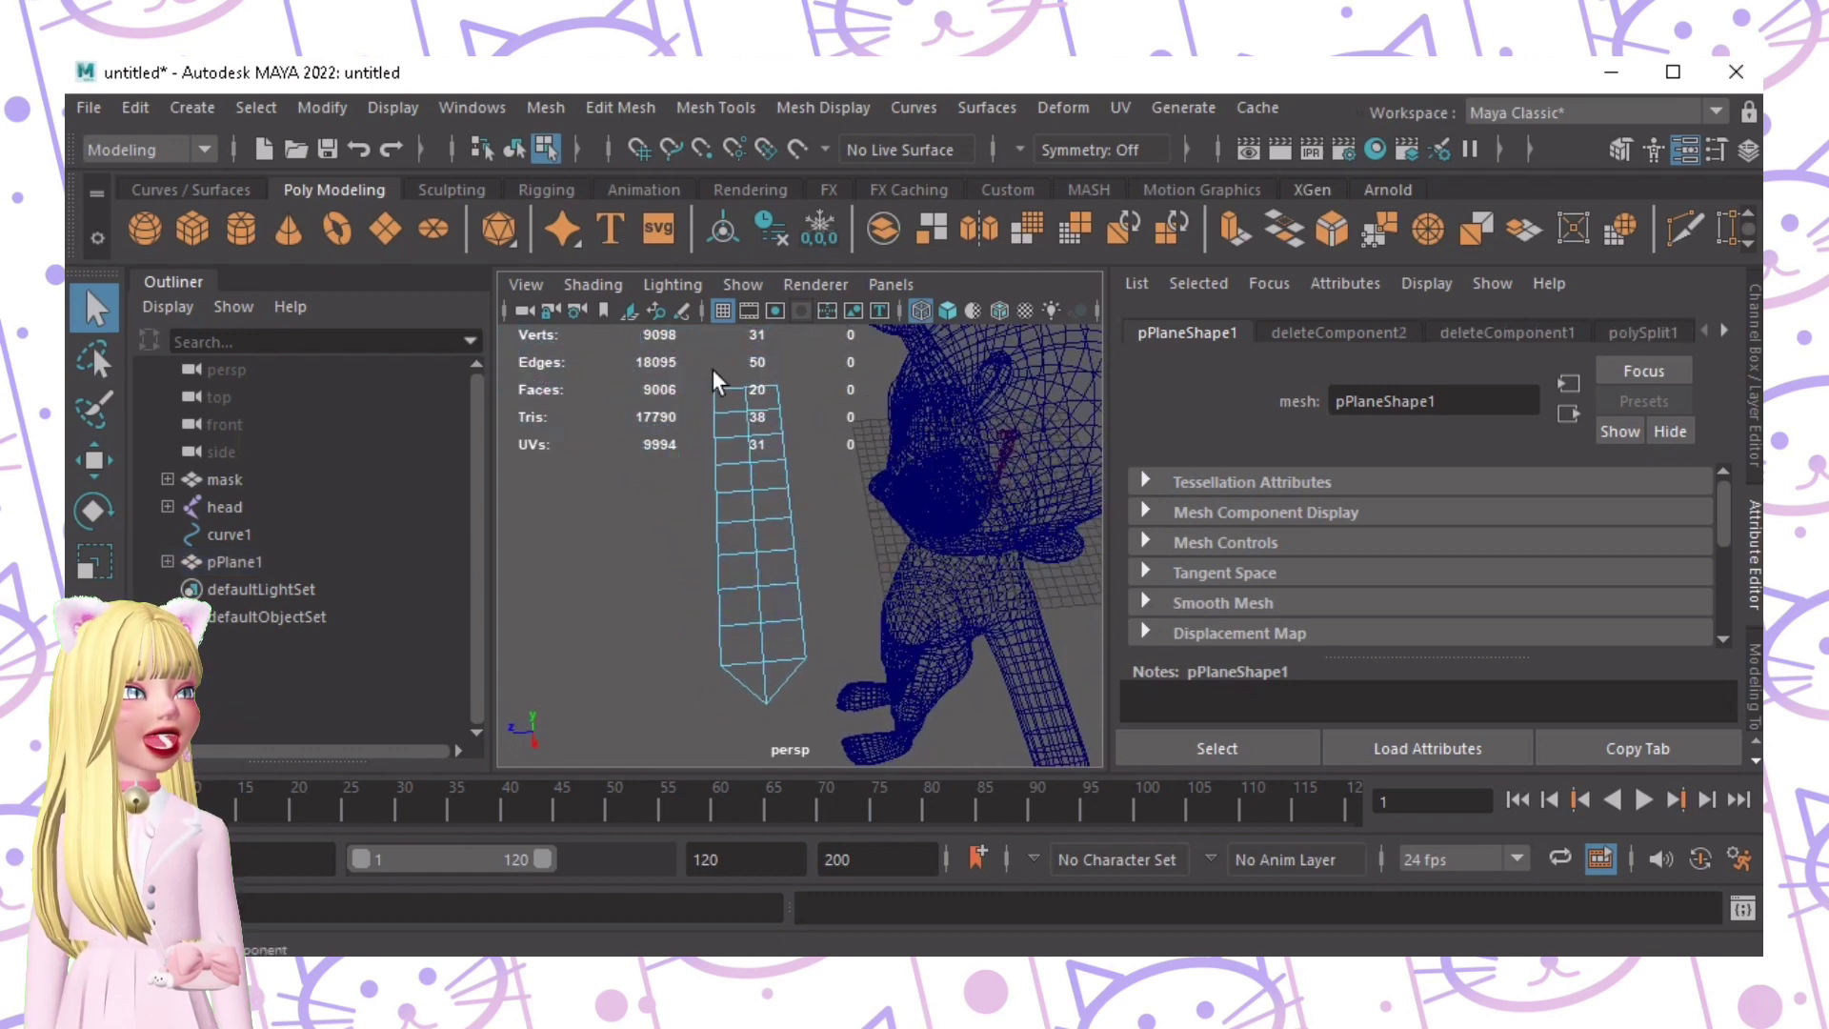
pyautogui.click(948, 321)
pyautogui.keyDown('alt'); pyautogui.moveTo(854, 398); pyautogui.dragTo(953, 456, button='right'); pyautogui.keyUp('alt')
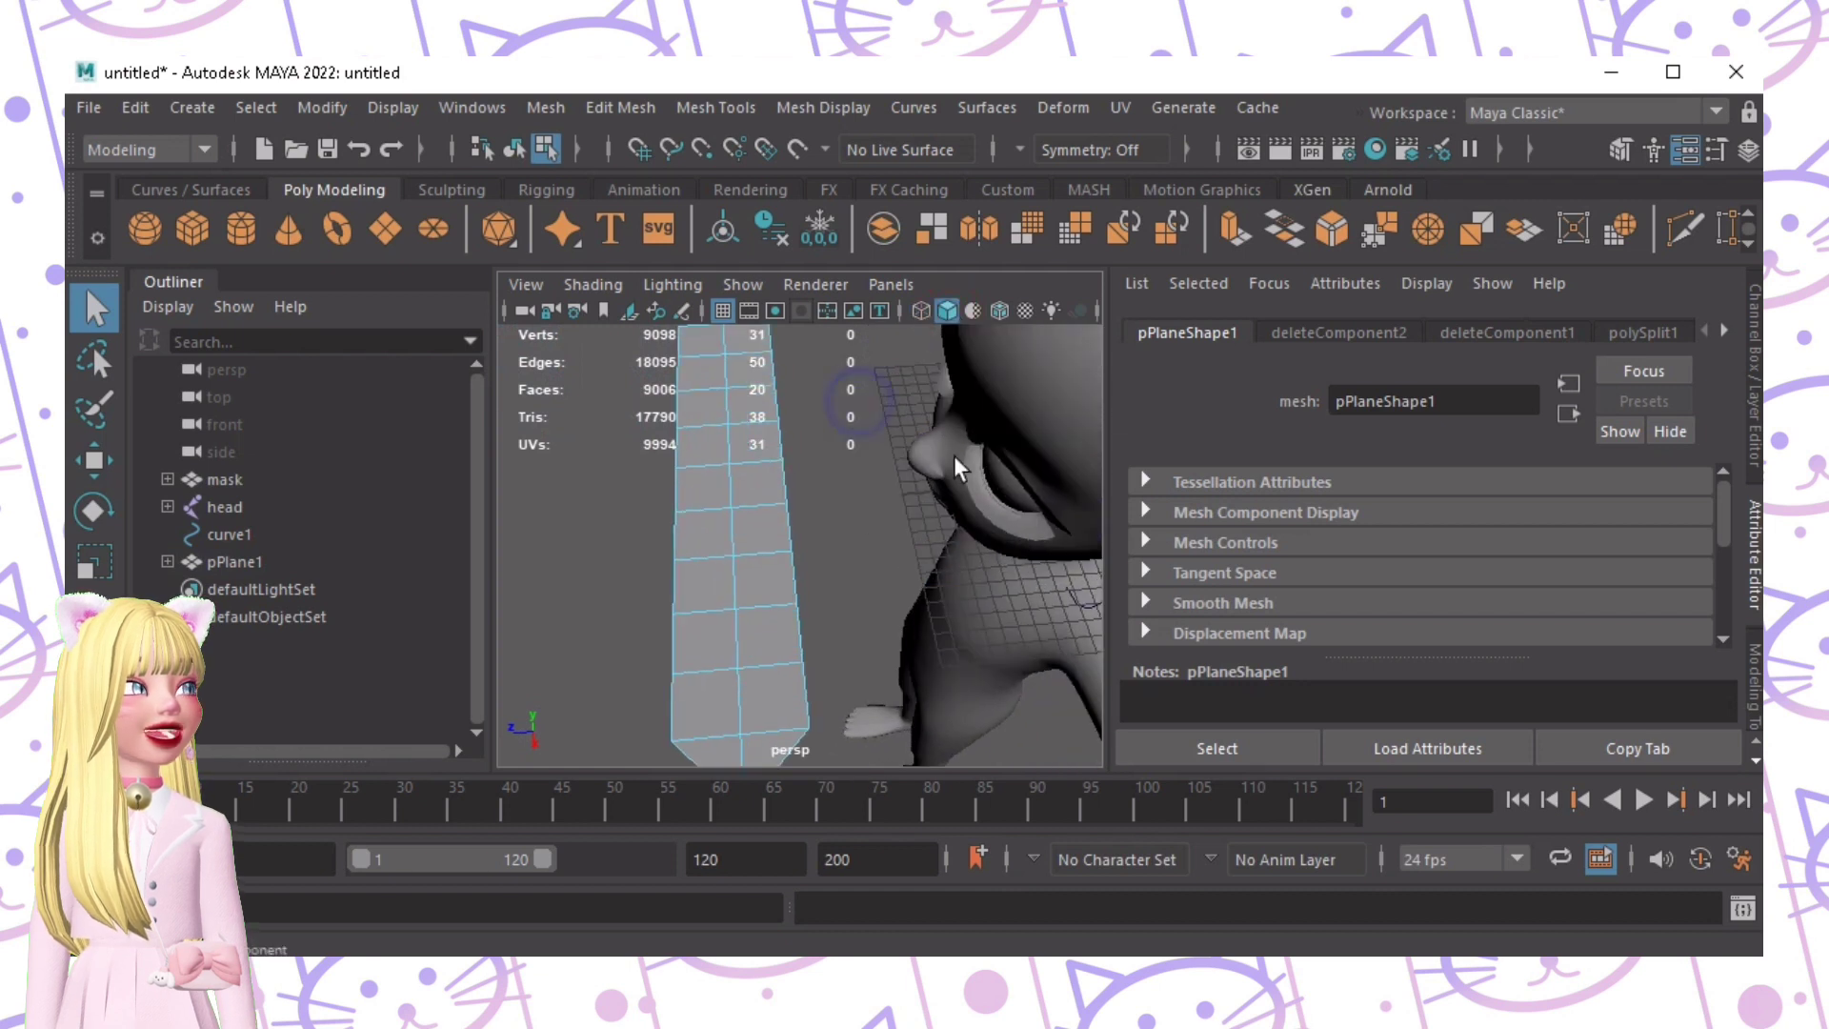
# Step: Insert a lengthwise edge loop through each of the strip's two face columns with Multi-Cut
pyautogui.click(1676, 246)
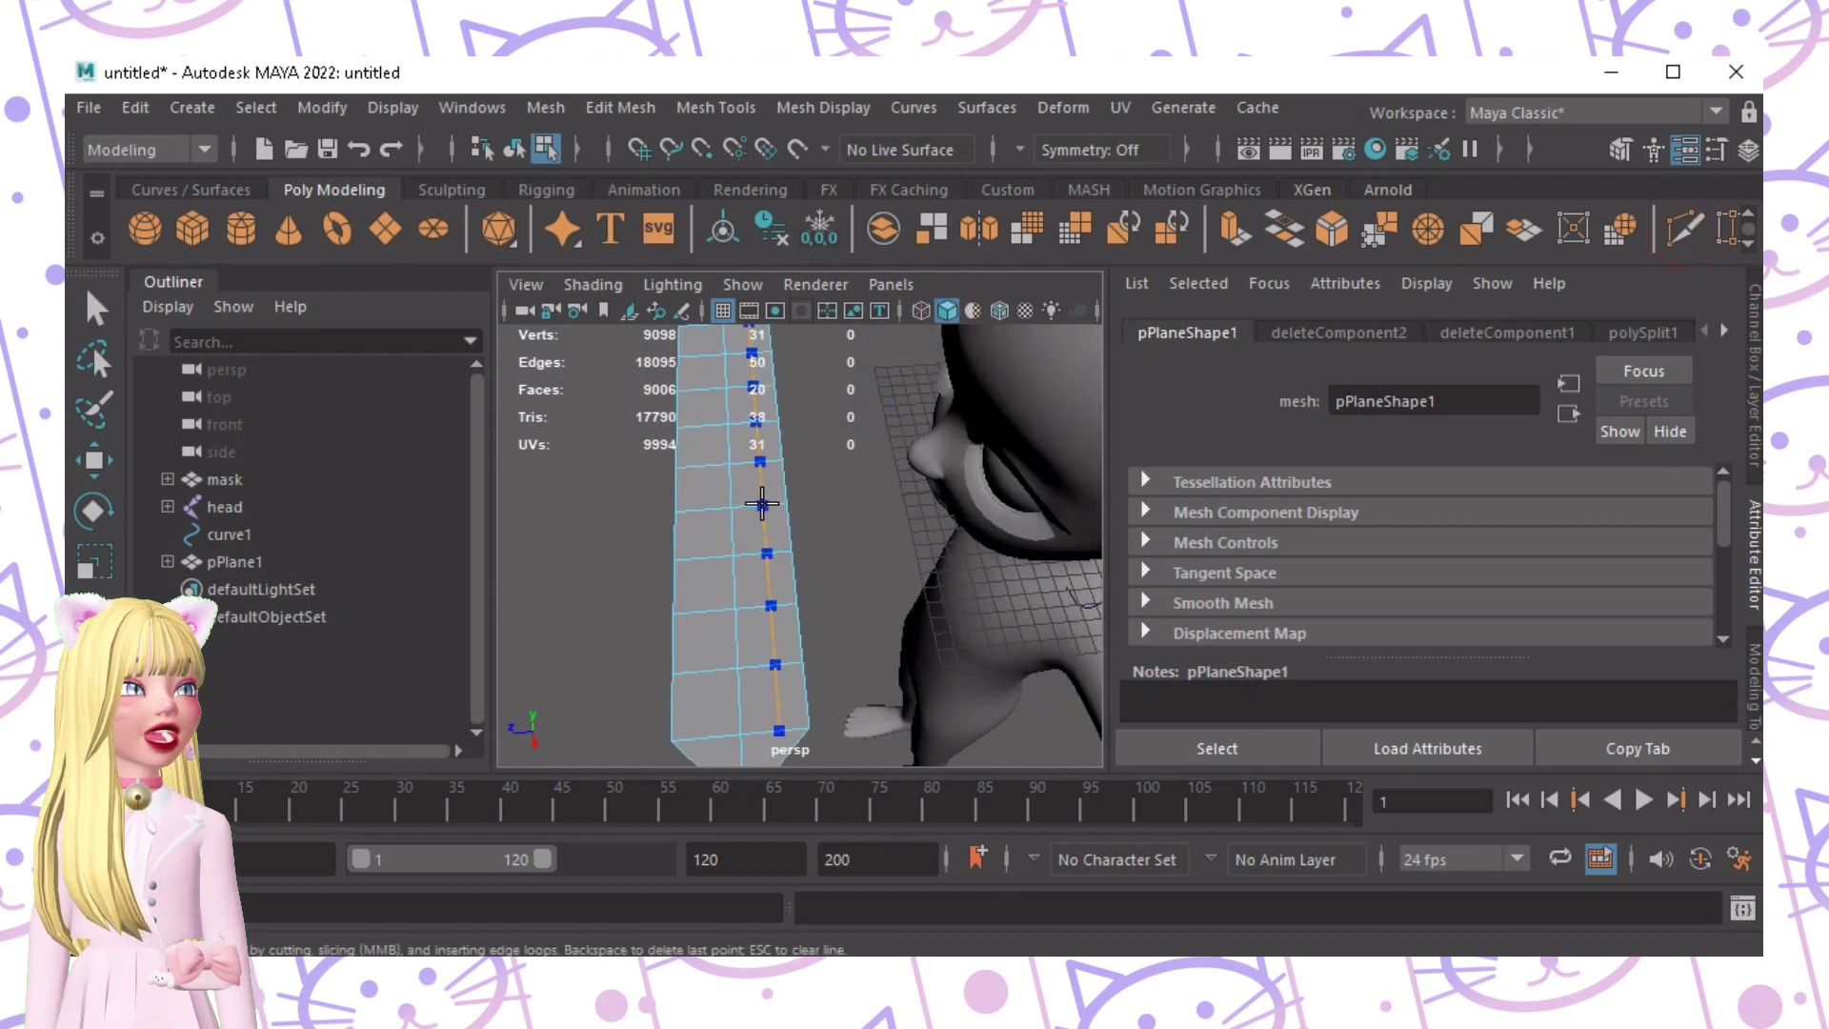
pyautogui.keyDown('ctrl'); pyautogui.click(762, 505); pyautogui.keyUp('ctrl')
pyautogui.keyDown('ctrl'); pyautogui.click(698, 505); pyautogui.keyUp('ctrl')
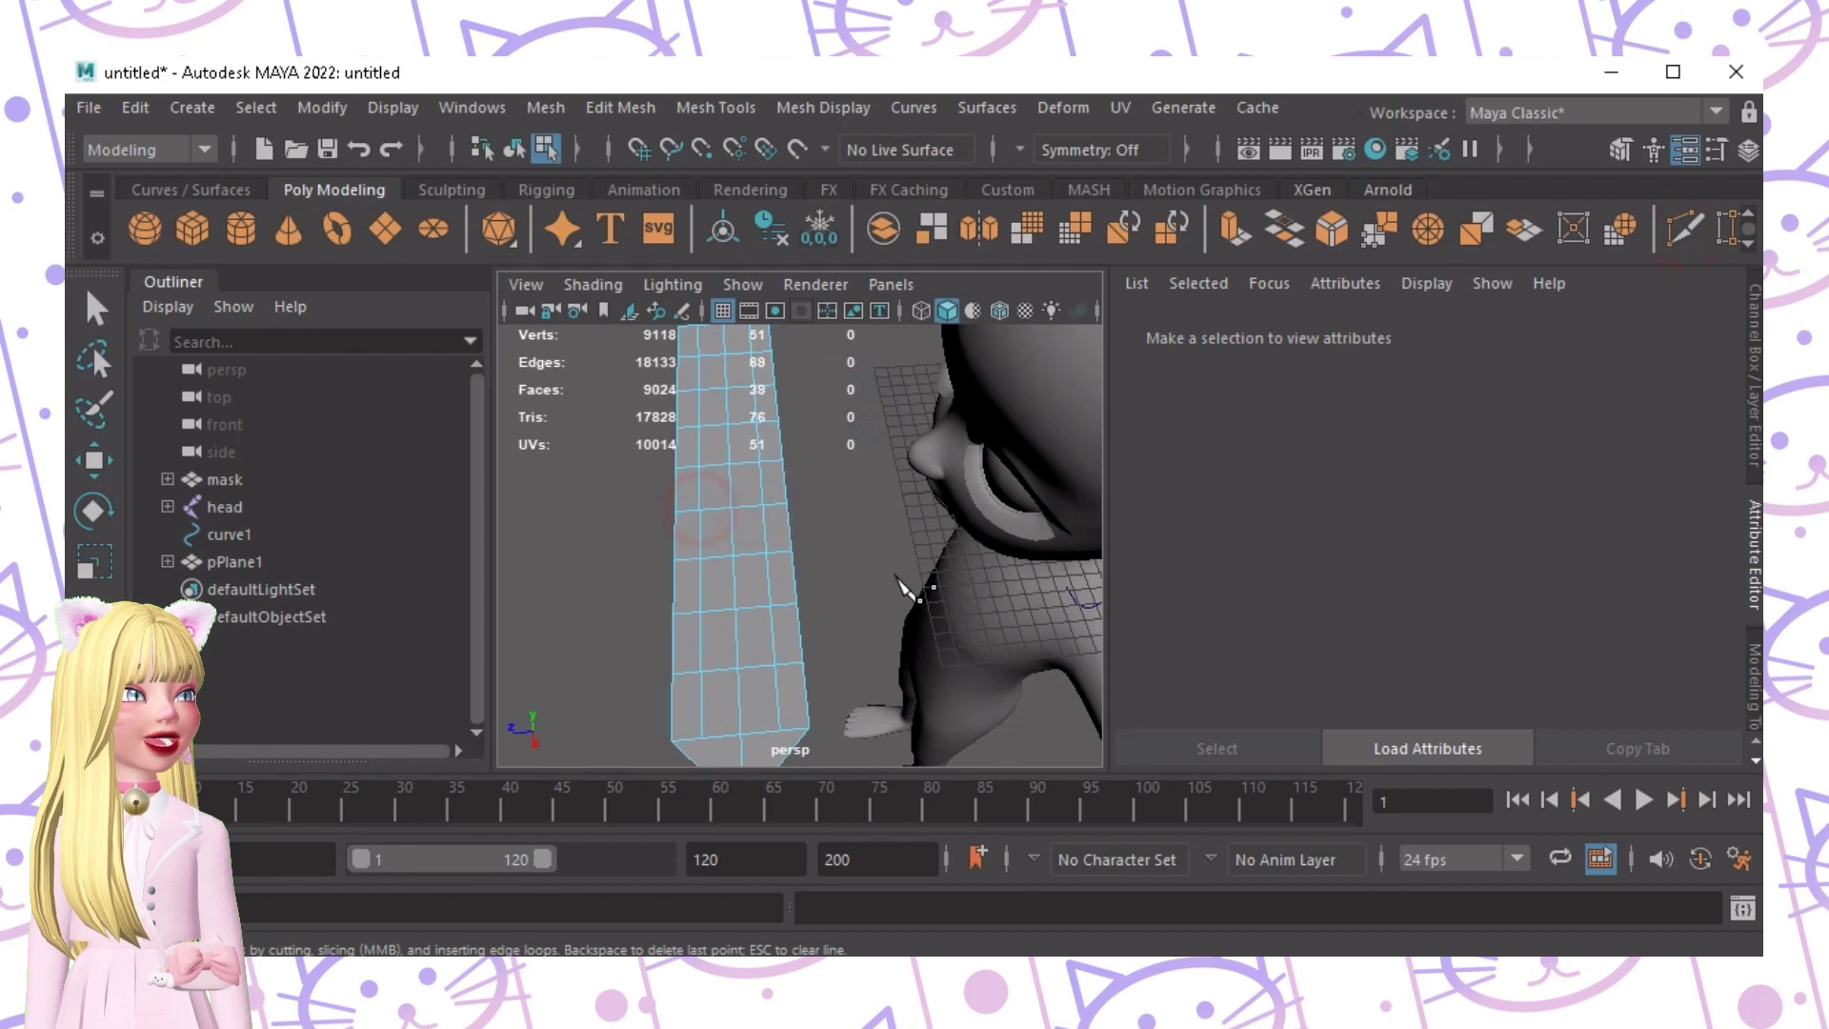
# Step: Connect the lower ends of the two new edge loops to the strip's pointed tip with Multi-Cut
pyautogui.keyDown('alt'); pyautogui.moveTo(904, 586); pyautogui.dragTo(838, 650, button='right'); pyautogui.keyUp('alt')
pyautogui.keyDown('alt'); pyautogui.moveTo(867, 657); pyautogui.dragTo(843, 619, button='middle'); pyautogui.keyUp('alt')
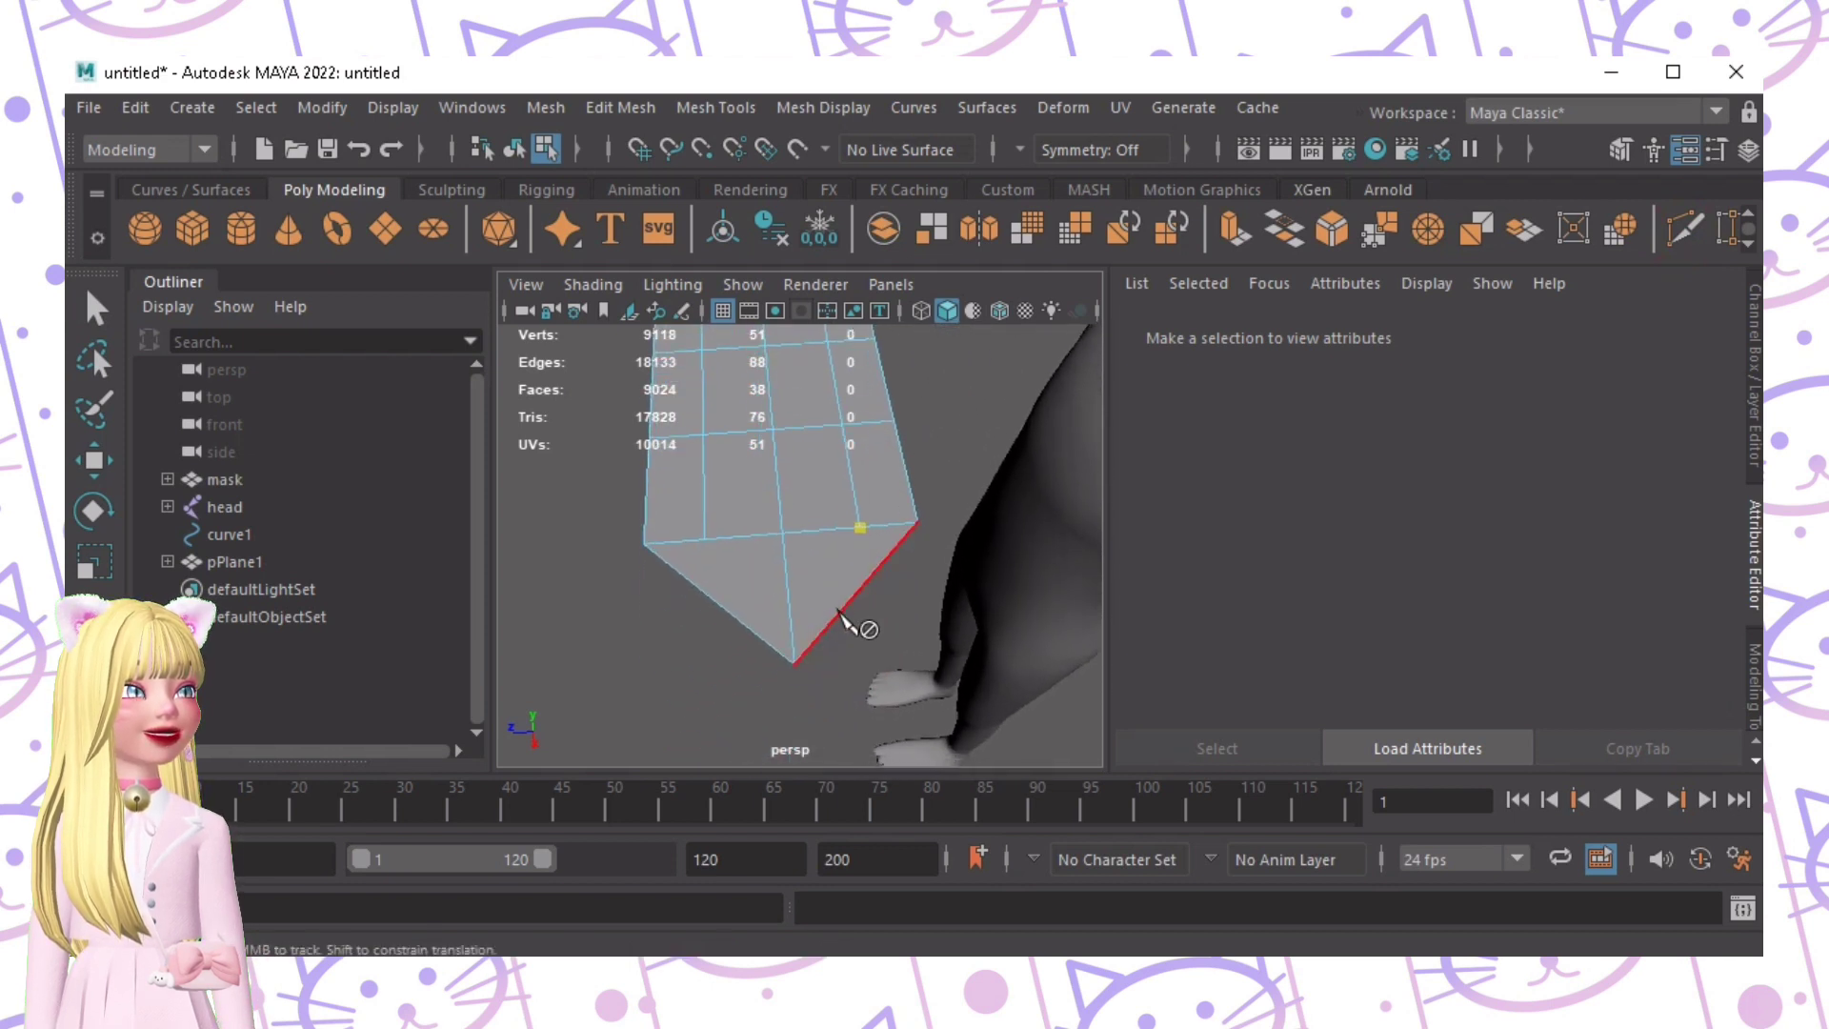
pyautogui.click(704, 540)
pyautogui.click(787, 660)
pyautogui.scroll(-4, 787, 658)
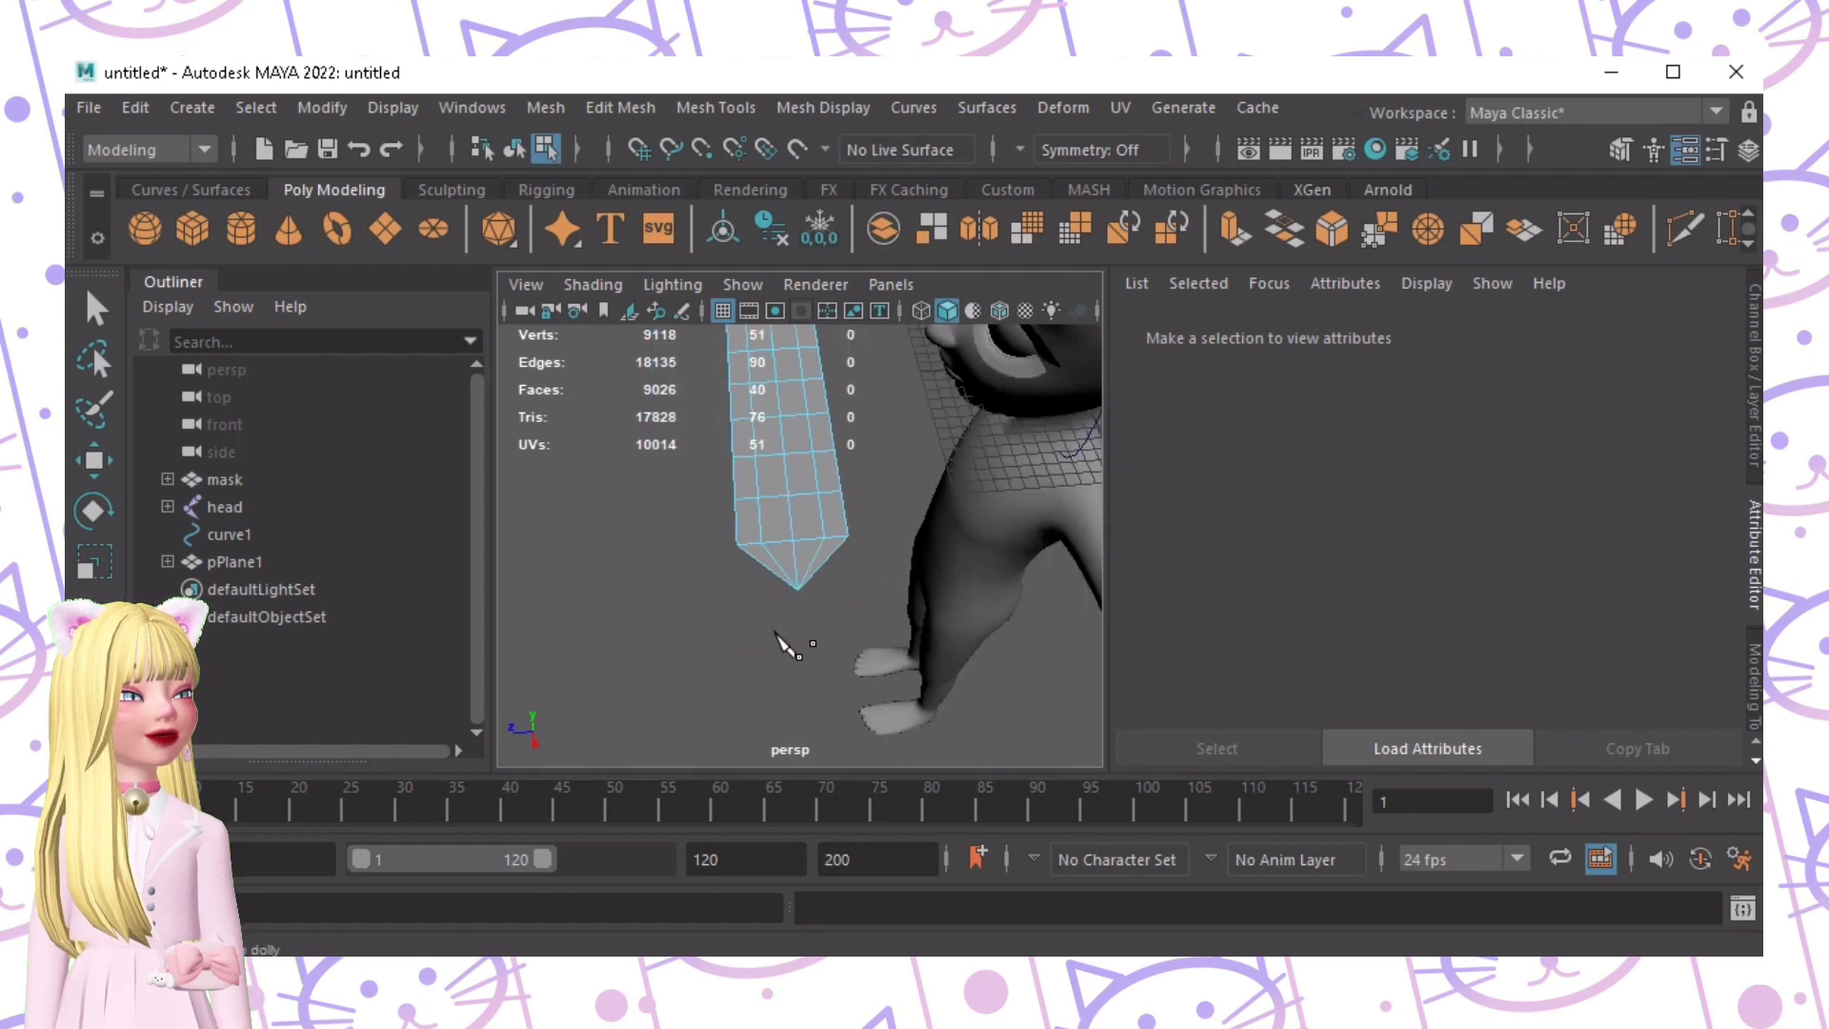
# Step: Raise the strip's inner lengthwise edge loops to arch its surface and return to object selection
pyautogui.press('F10')
pyautogui.press('q')
pyautogui.doubleClick(823, 501)
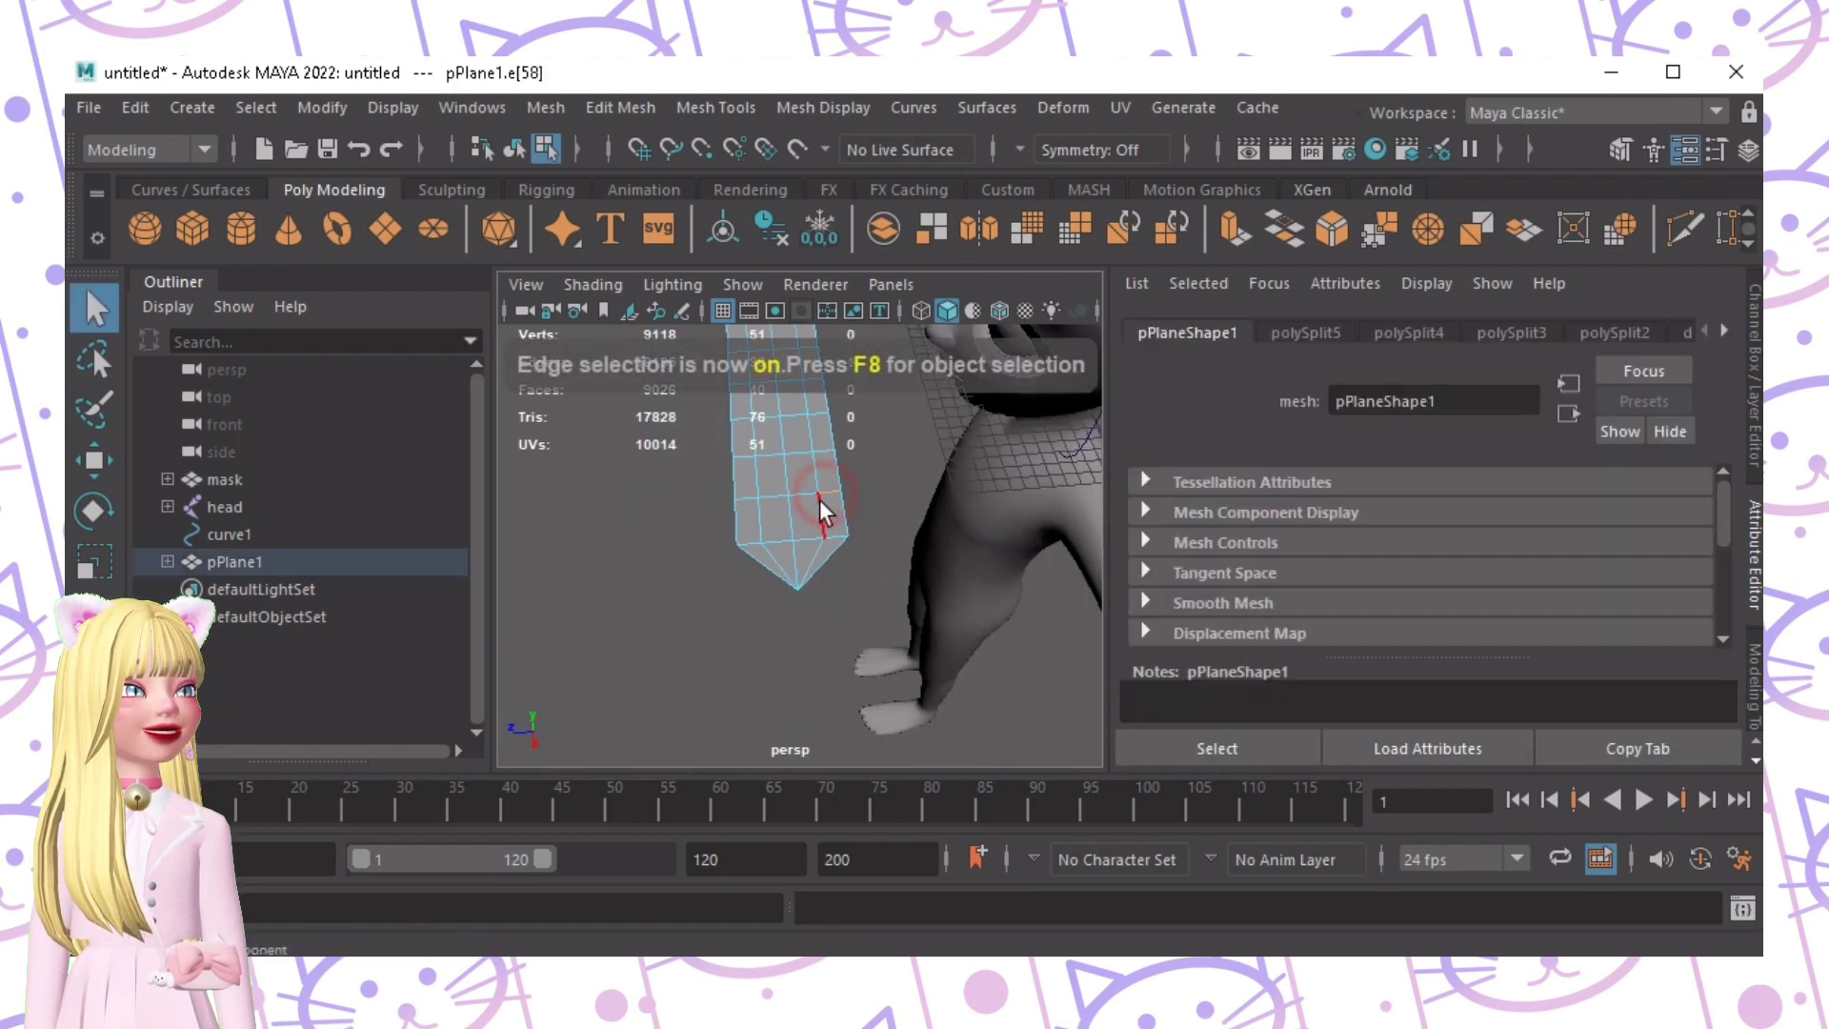
pyautogui.keyDown('alt'); pyautogui.moveTo(764, 511); pyautogui.dragTo(751, 409); pyautogui.keyUp('alt')
pyautogui.press('w')
pyautogui.scroll(4, 800, 476)
pyautogui.keyDown('alt'); pyautogui.moveTo(904, 522); pyautogui.dragTo(964, 493); pyautogui.keyUp('alt')
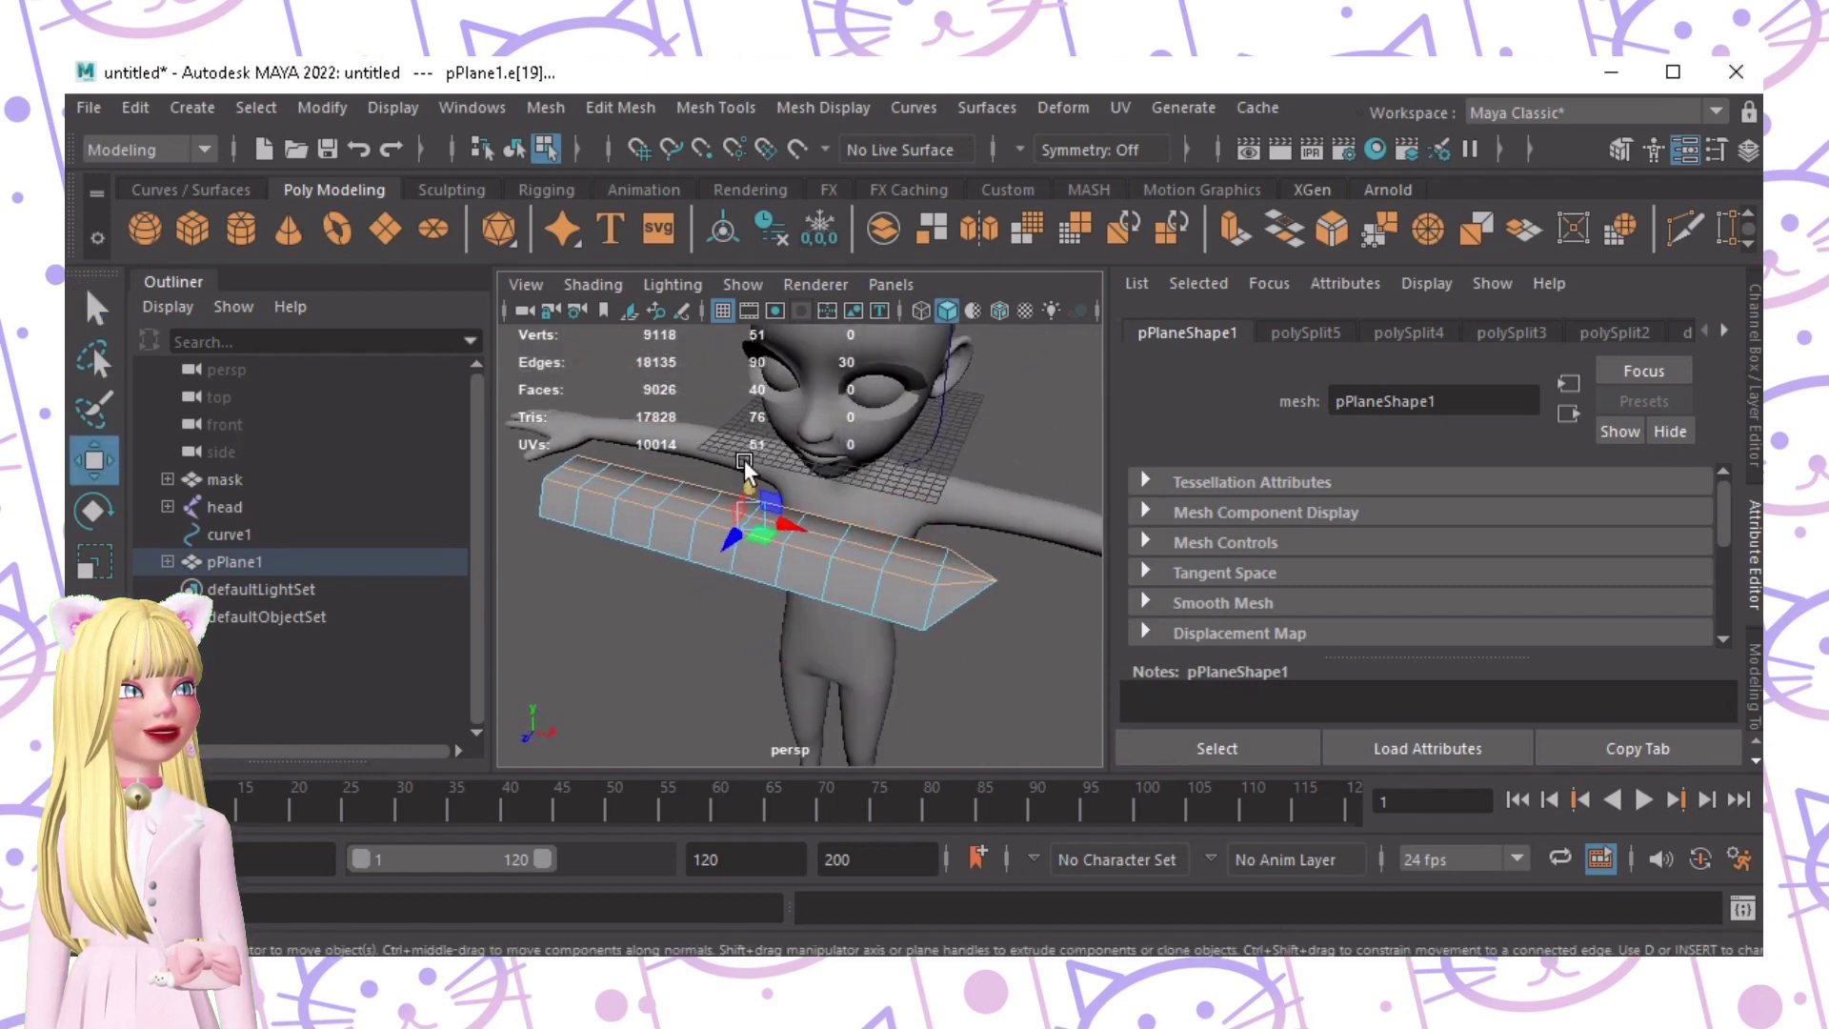
pyautogui.moveTo(747, 478); pyautogui.dragTo(759, 473)
pyautogui.doubleClick(888, 560)
pyautogui.click(1040, 664)
pyautogui.moveTo(1053, 589); pyautogui.dragTo(1196, 183, button='right')
pyautogui.keyDown('alt'); pyautogui.moveTo(995, 480); pyautogui.dragTo(1019, 534); pyautogui.keyUp('alt')
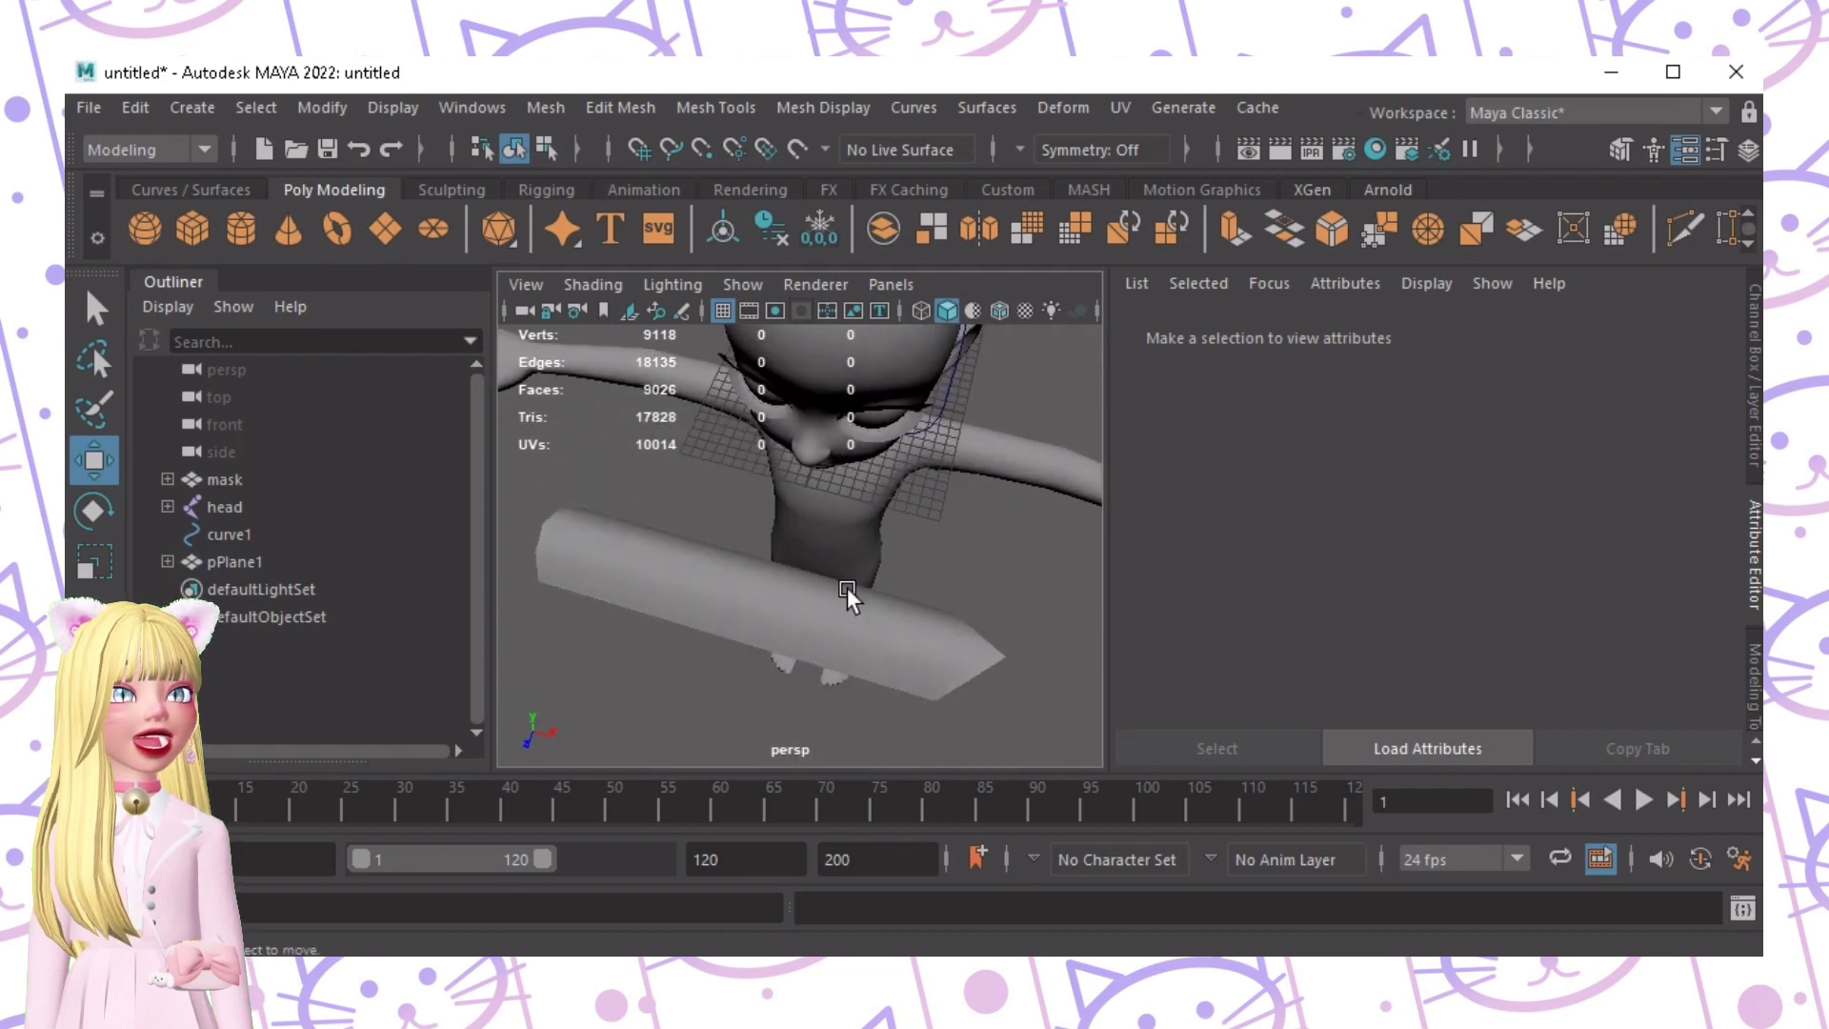
# Step: Scale pPlane1 to make the strip longer and narrower, and deselect it
pyautogui.keyDown('alt'); pyautogui.moveTo(986, 642); pyautogui.dragTo(831, 501); pyautogui.keyUp('alt')
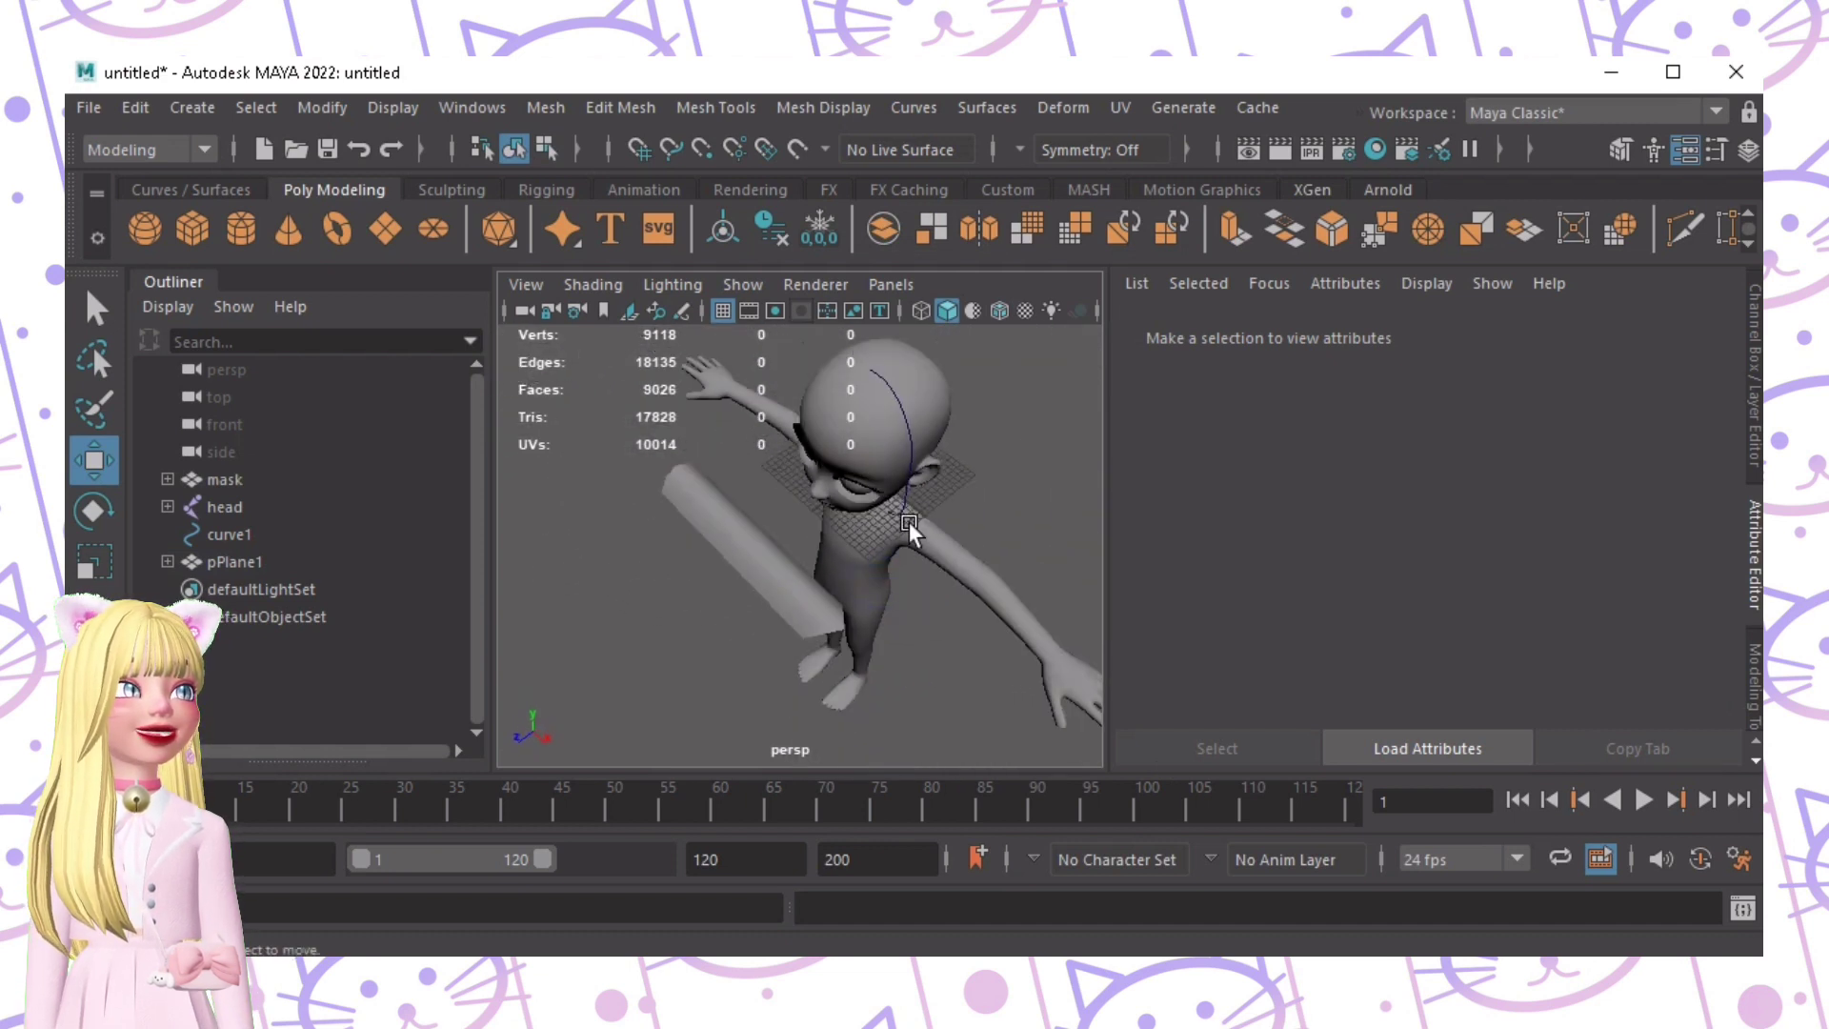
pyautogui.keyDown('alt'); pyautogui.moveTo(880, 417); pyautogui.dragTo(602, 569); pyautogui.keyUp('alt')
pyautogui.click(819, 535)
pyautogui.press('r')
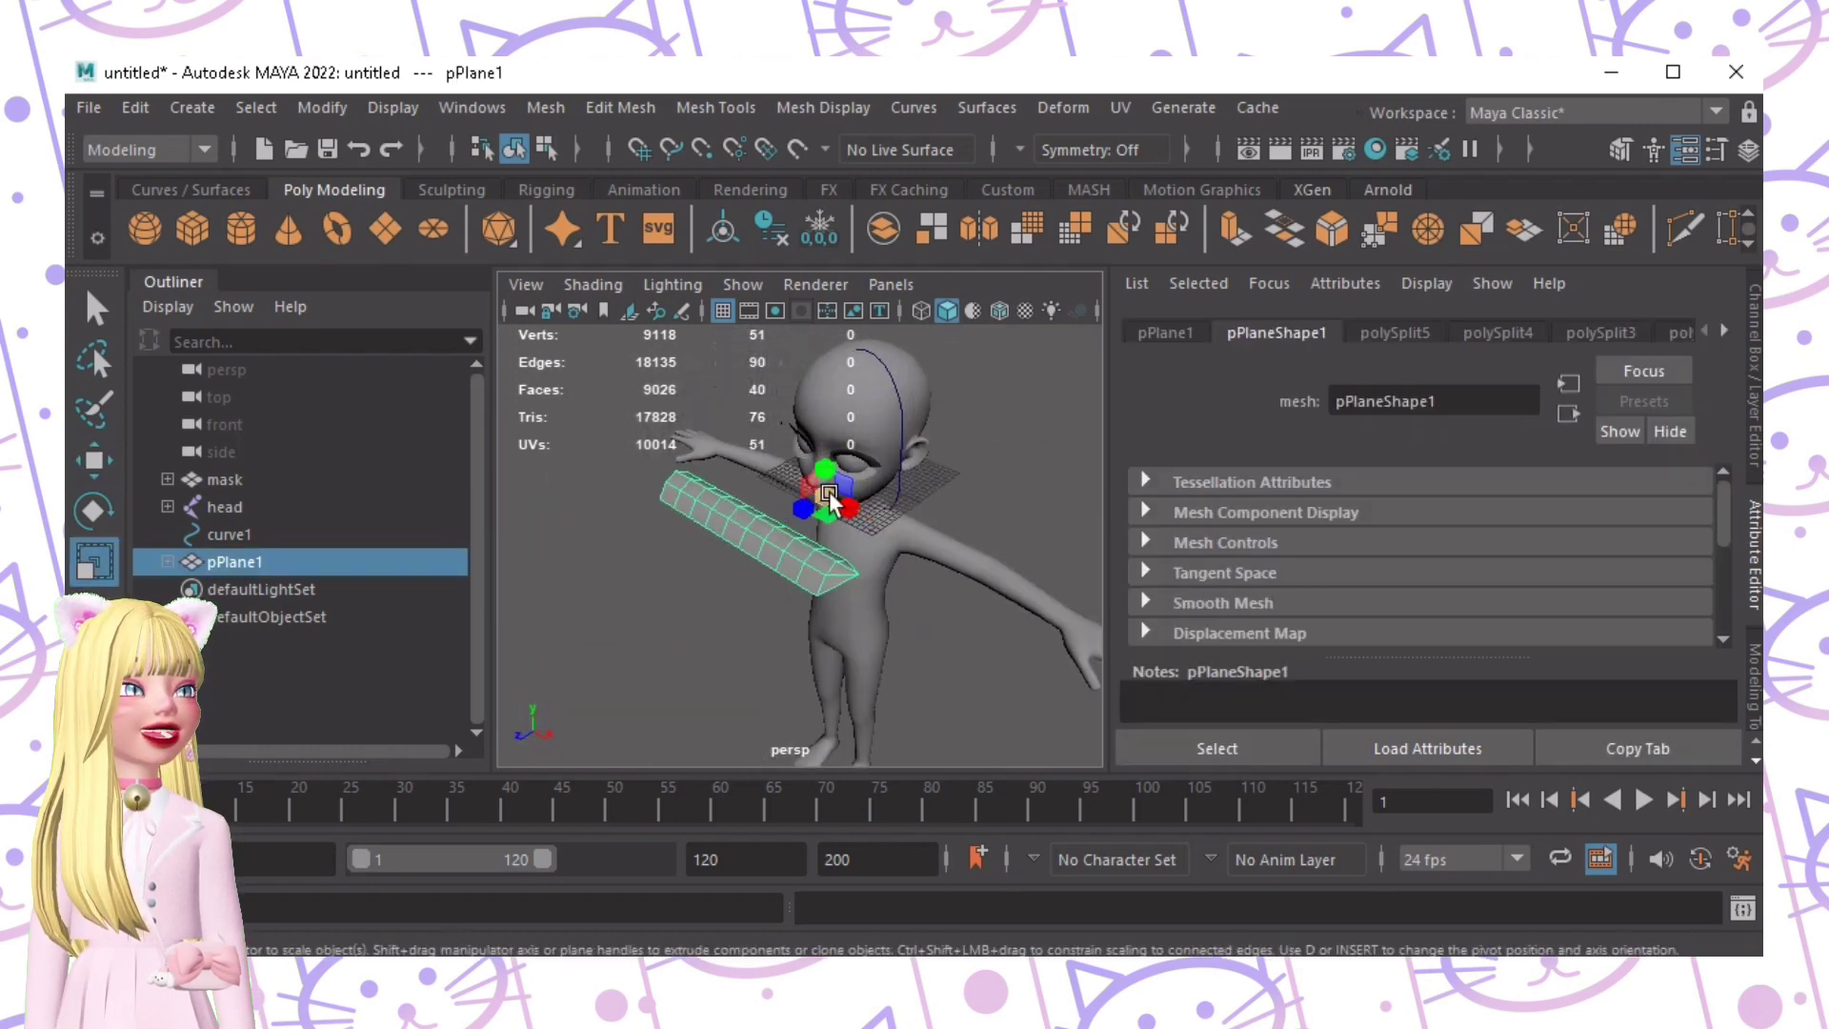
pyautogui.moveTo(821, 502); pyautogui.dragTo(854, 514)
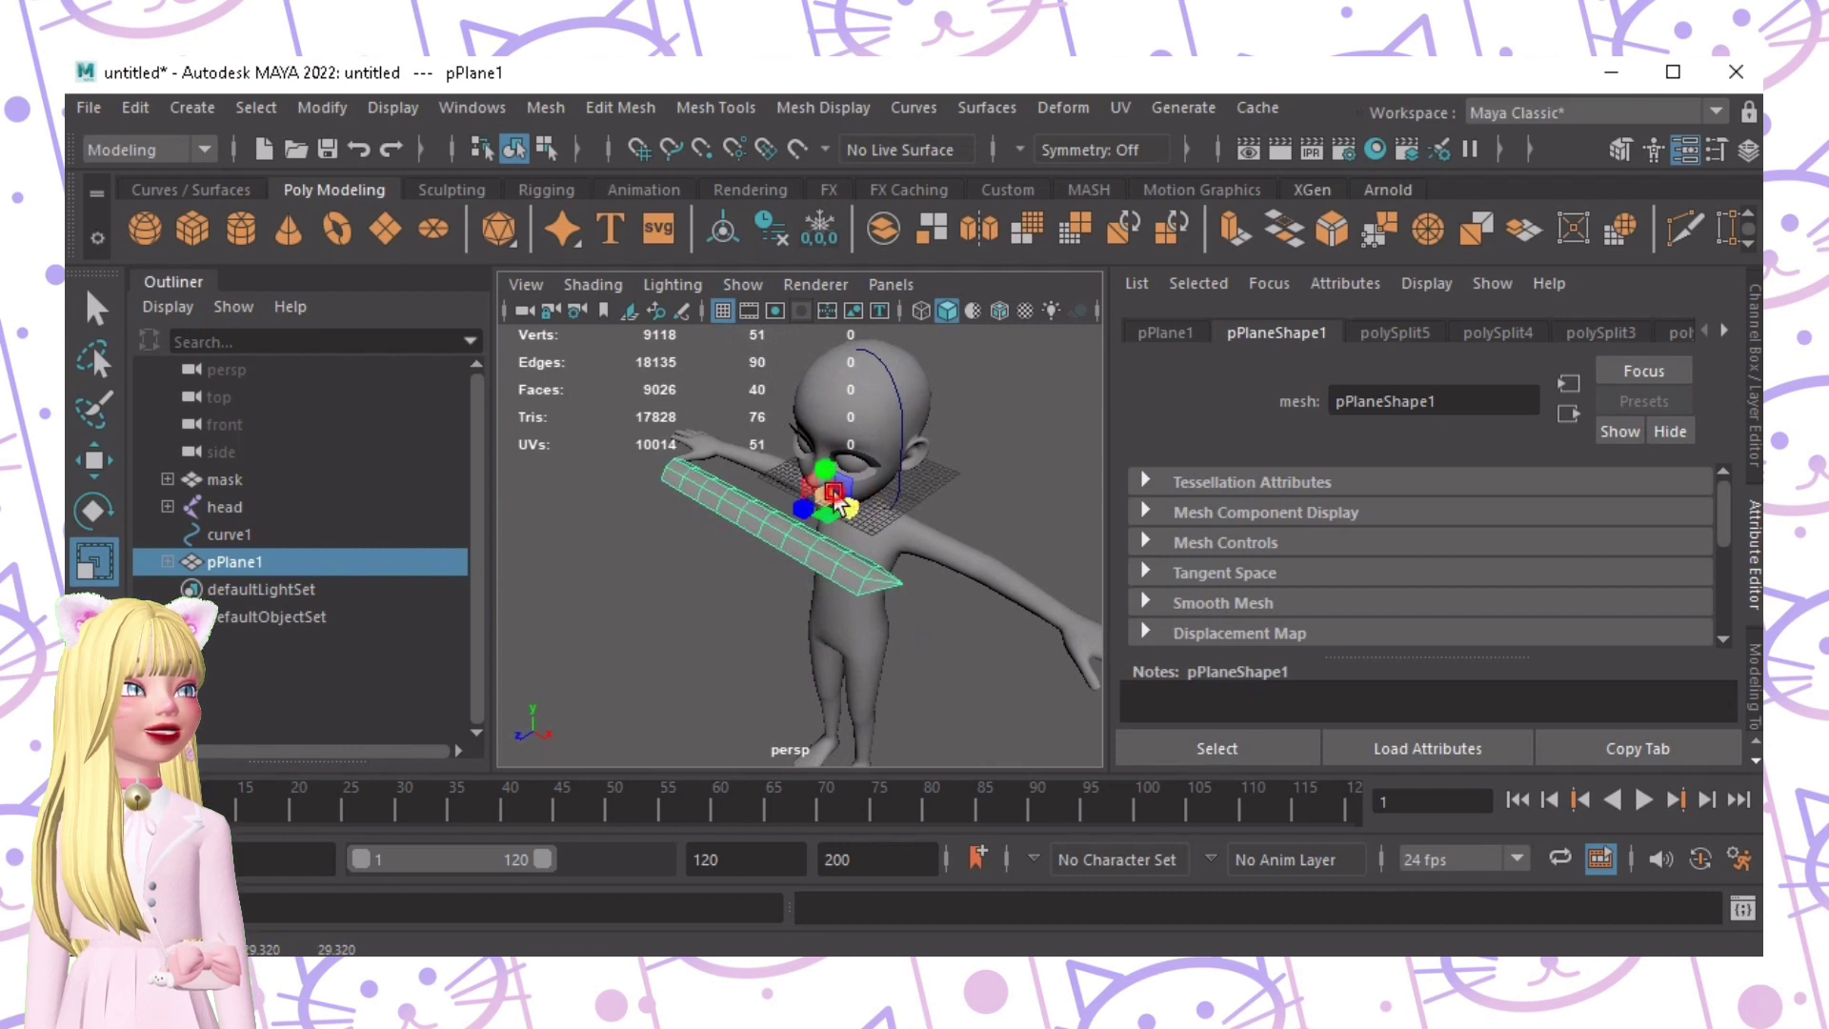
pyautogui.click(718, 618)
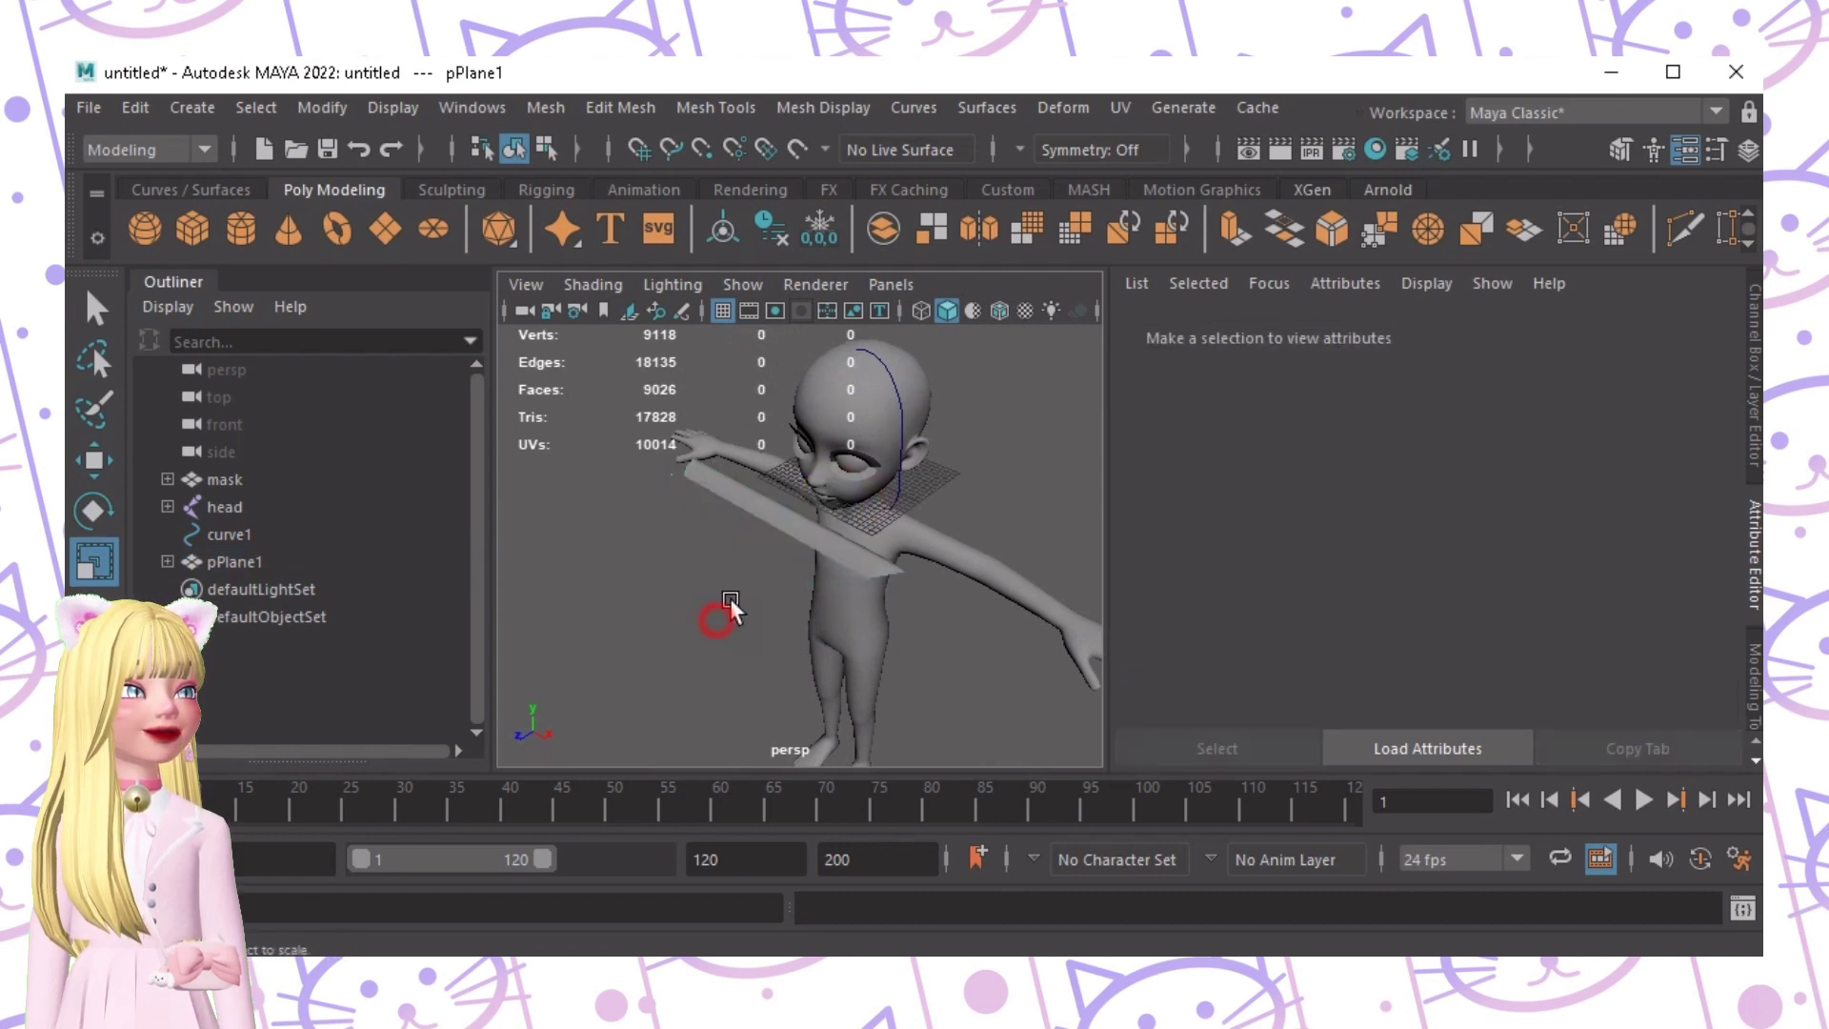
pyautogui.keyDown('alt'); pyautogui.moveTo(729, 598); pyautogui.dragTo(752, 569); pyautogui.keyUp('alt')
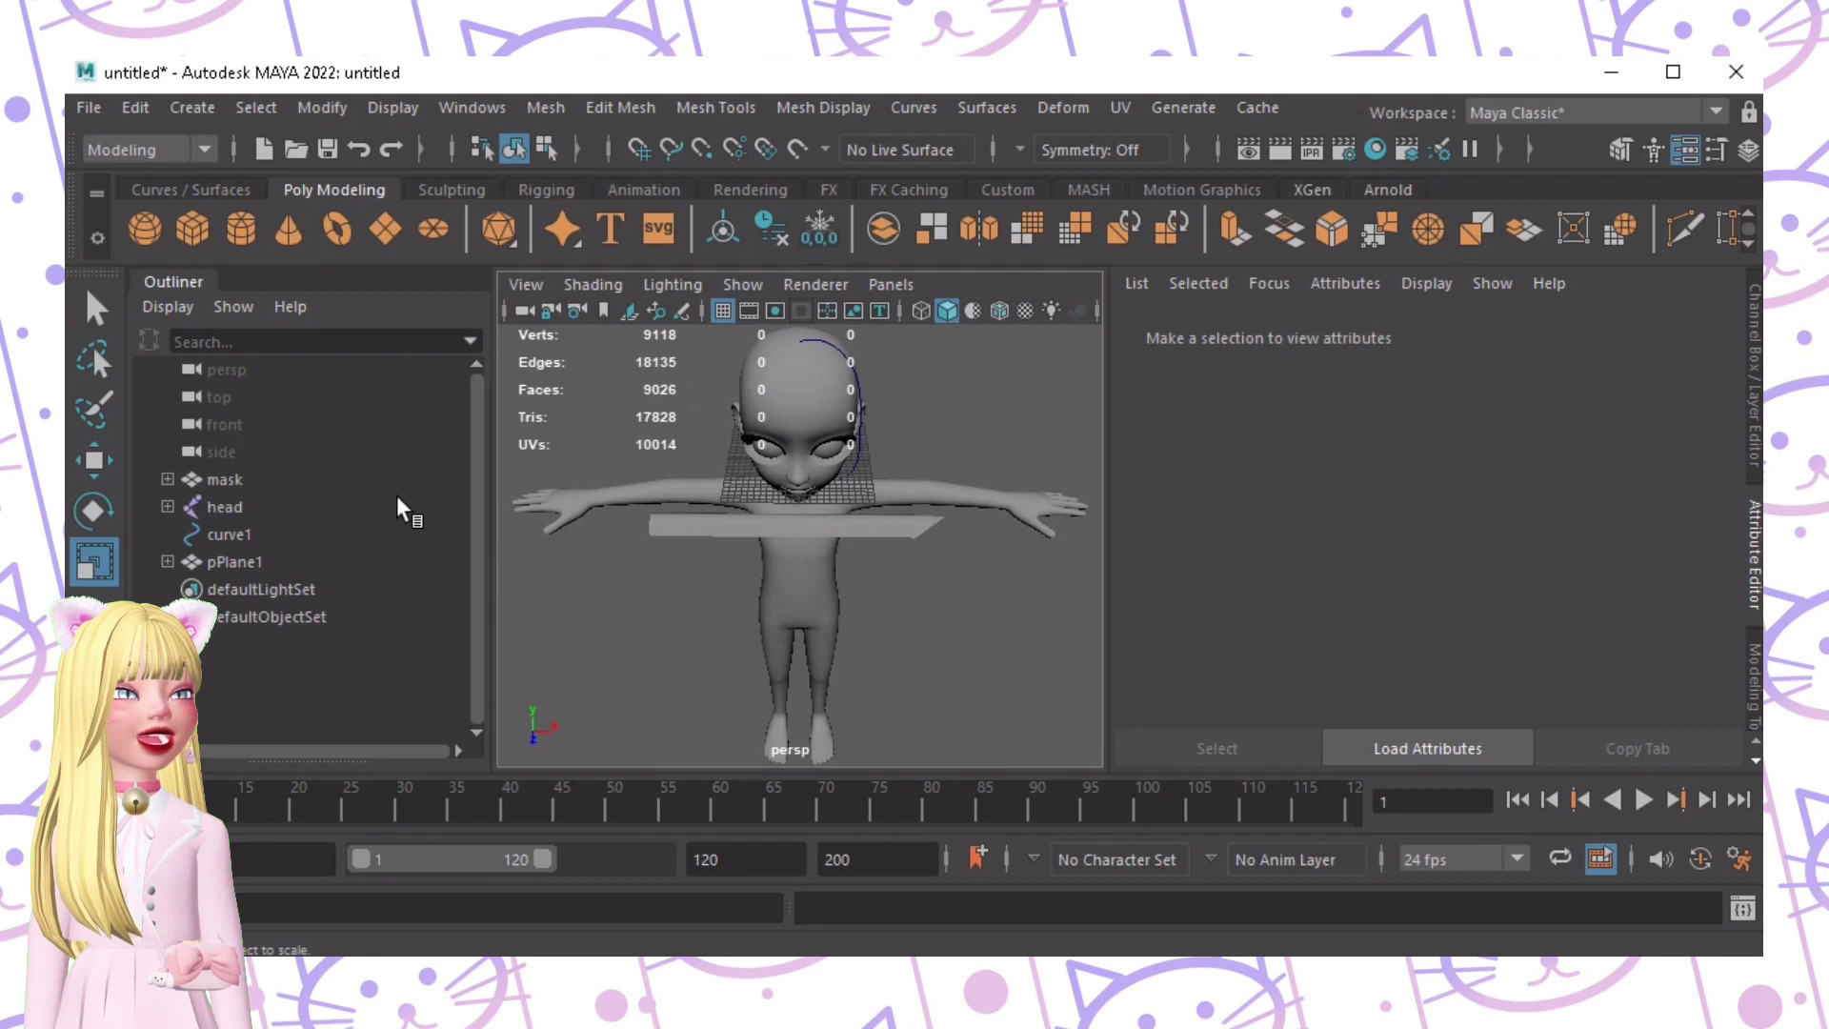
# Step: Select pPlane1 and curve1 and apply a Curve Warp deformer to them
pyautogui.press('q')
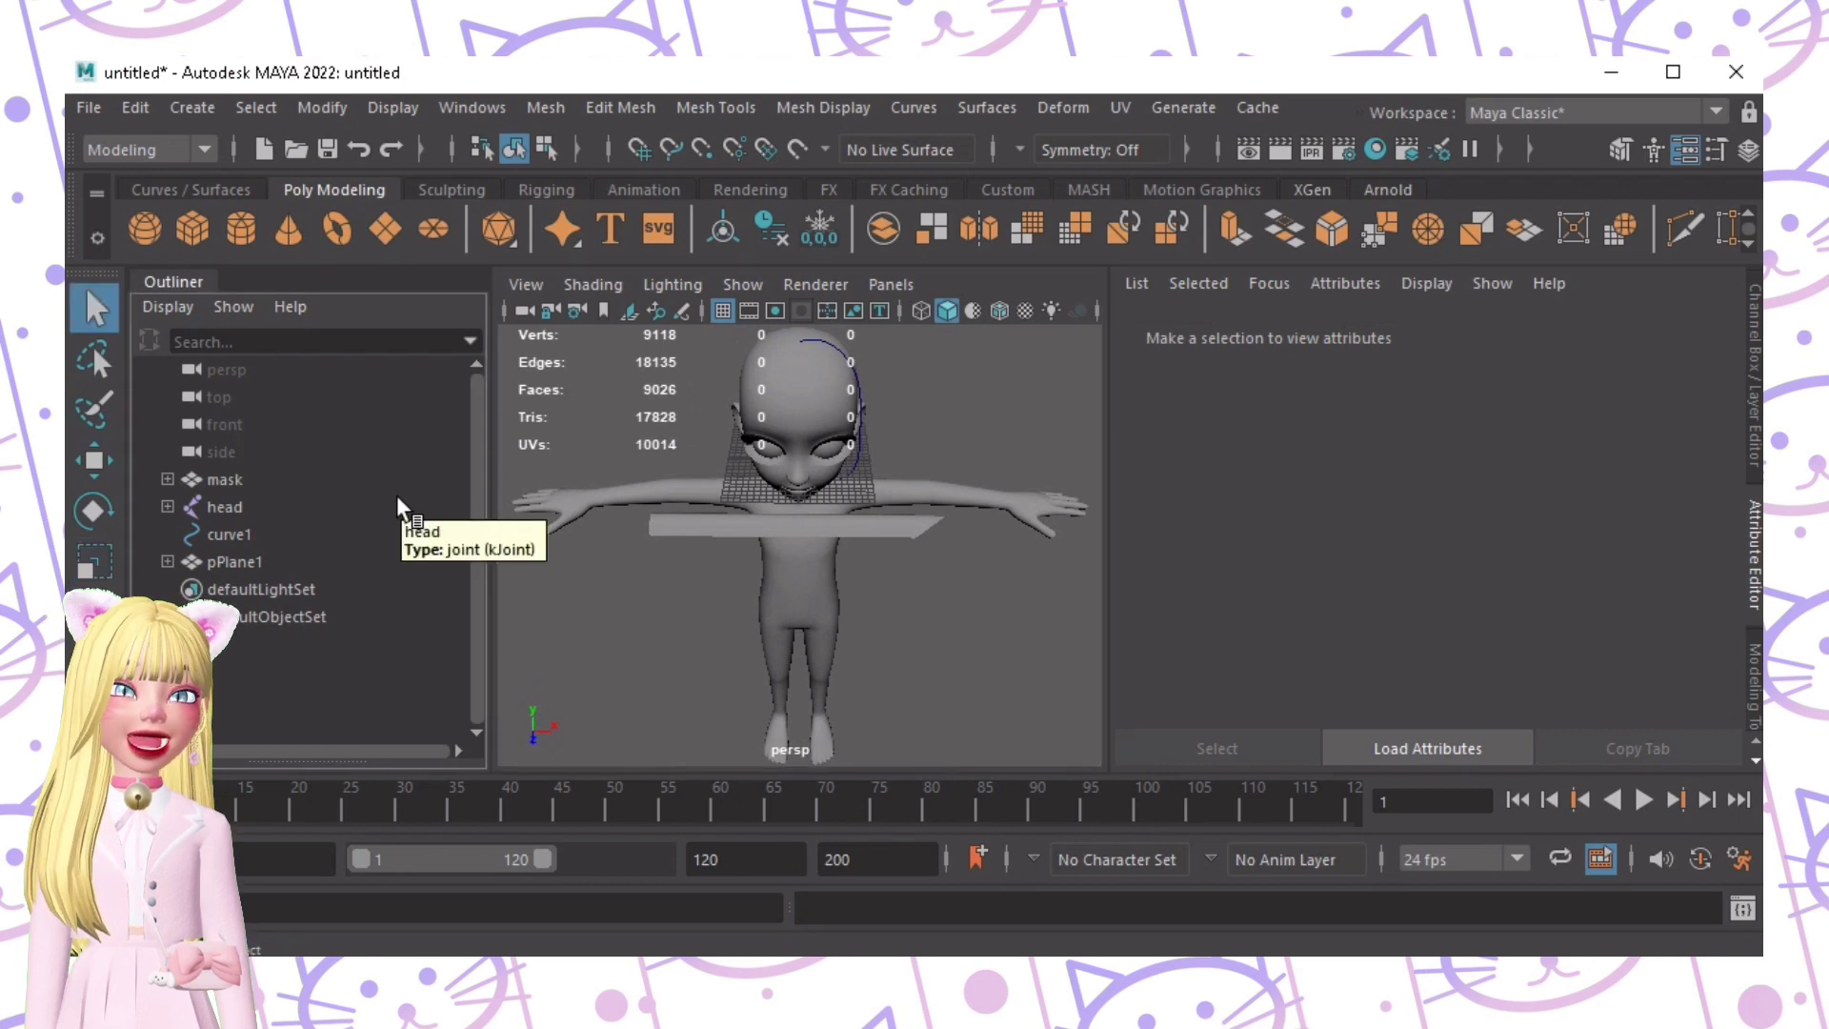
pyautogui.click(249, 562)
pyautogui.keyDown('ctrl'); pyautogui.click(249, 534); pyautogui.keyUp('ctrl')
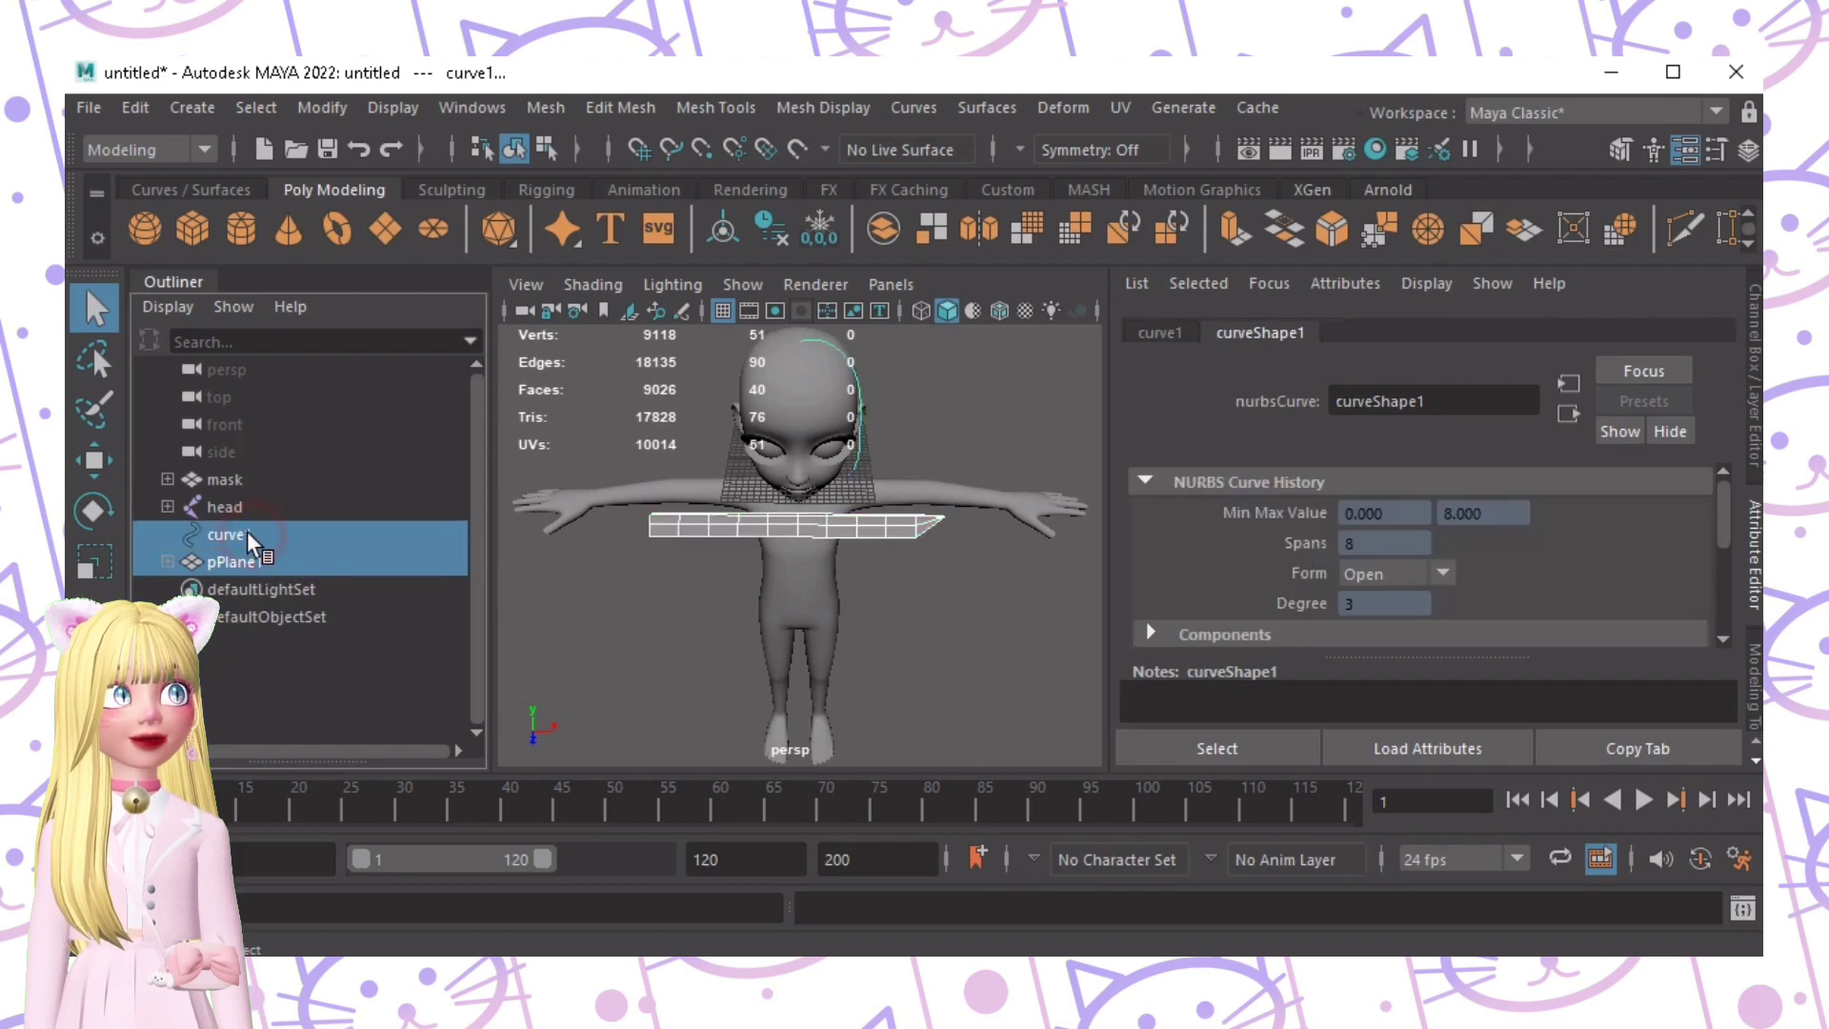
pyautogui.click(1067, 109)
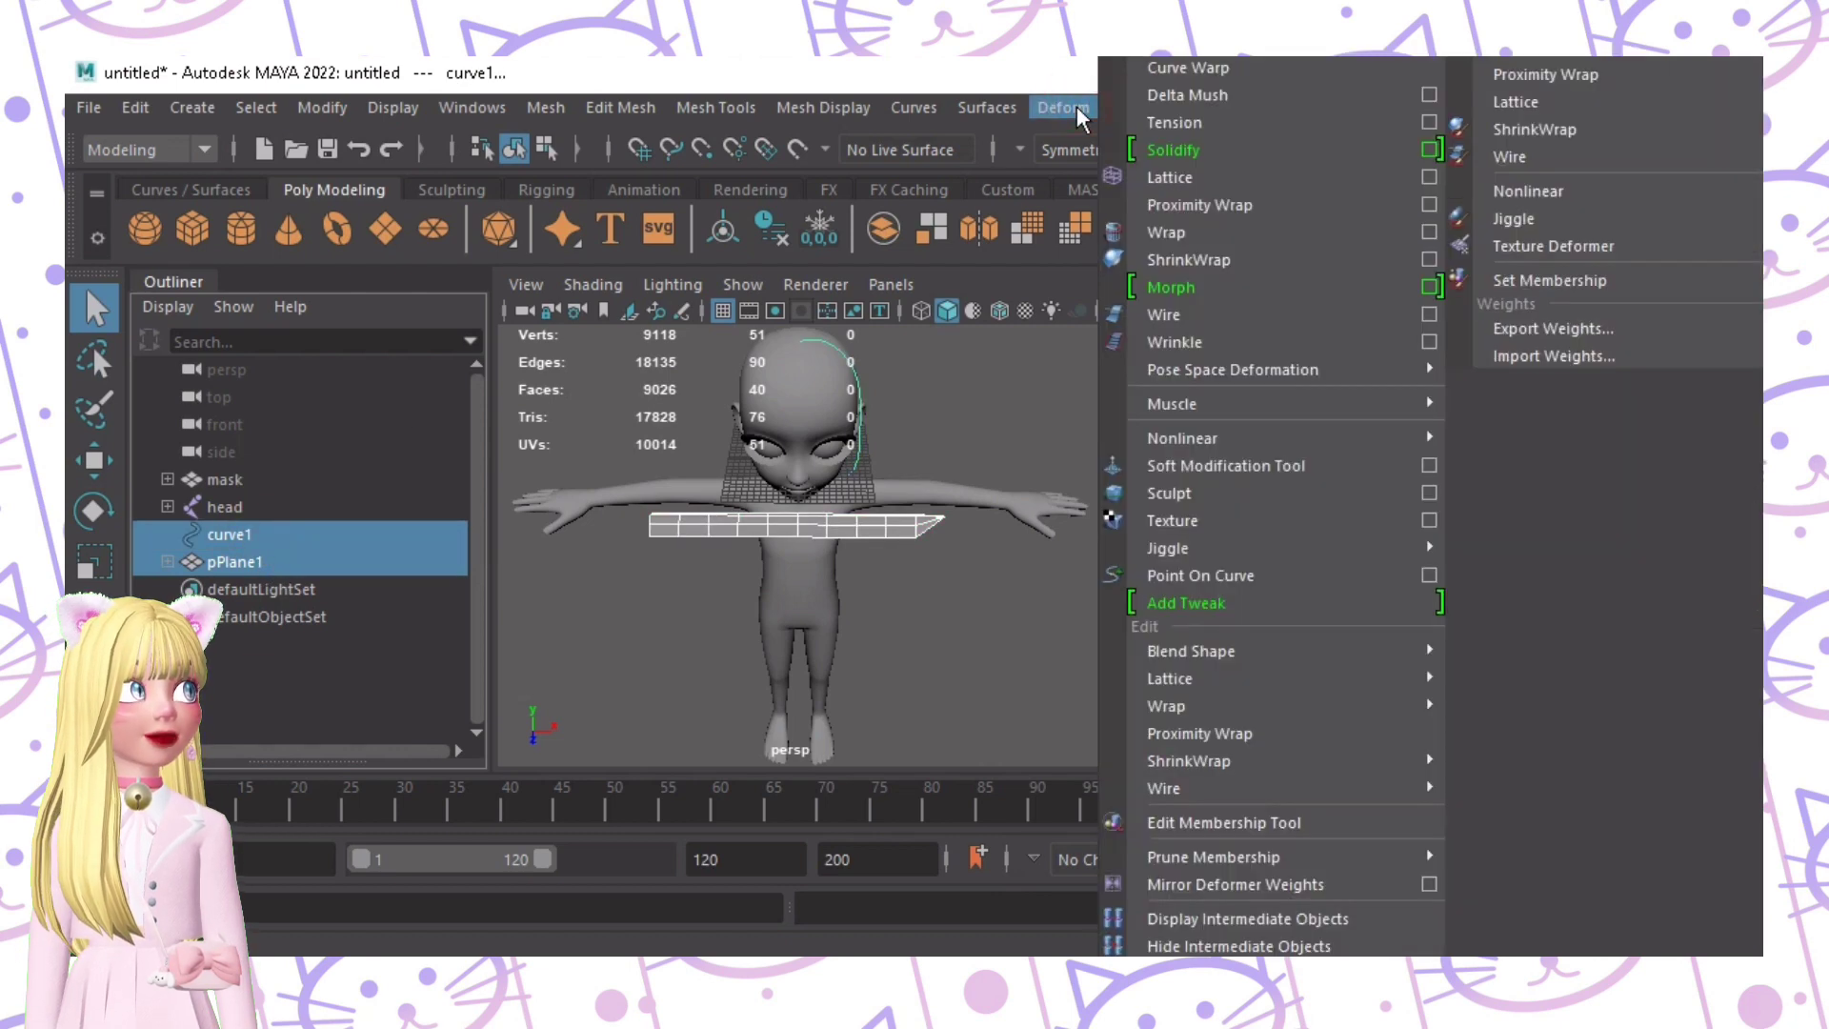
pyautogui.click(1177, 69)
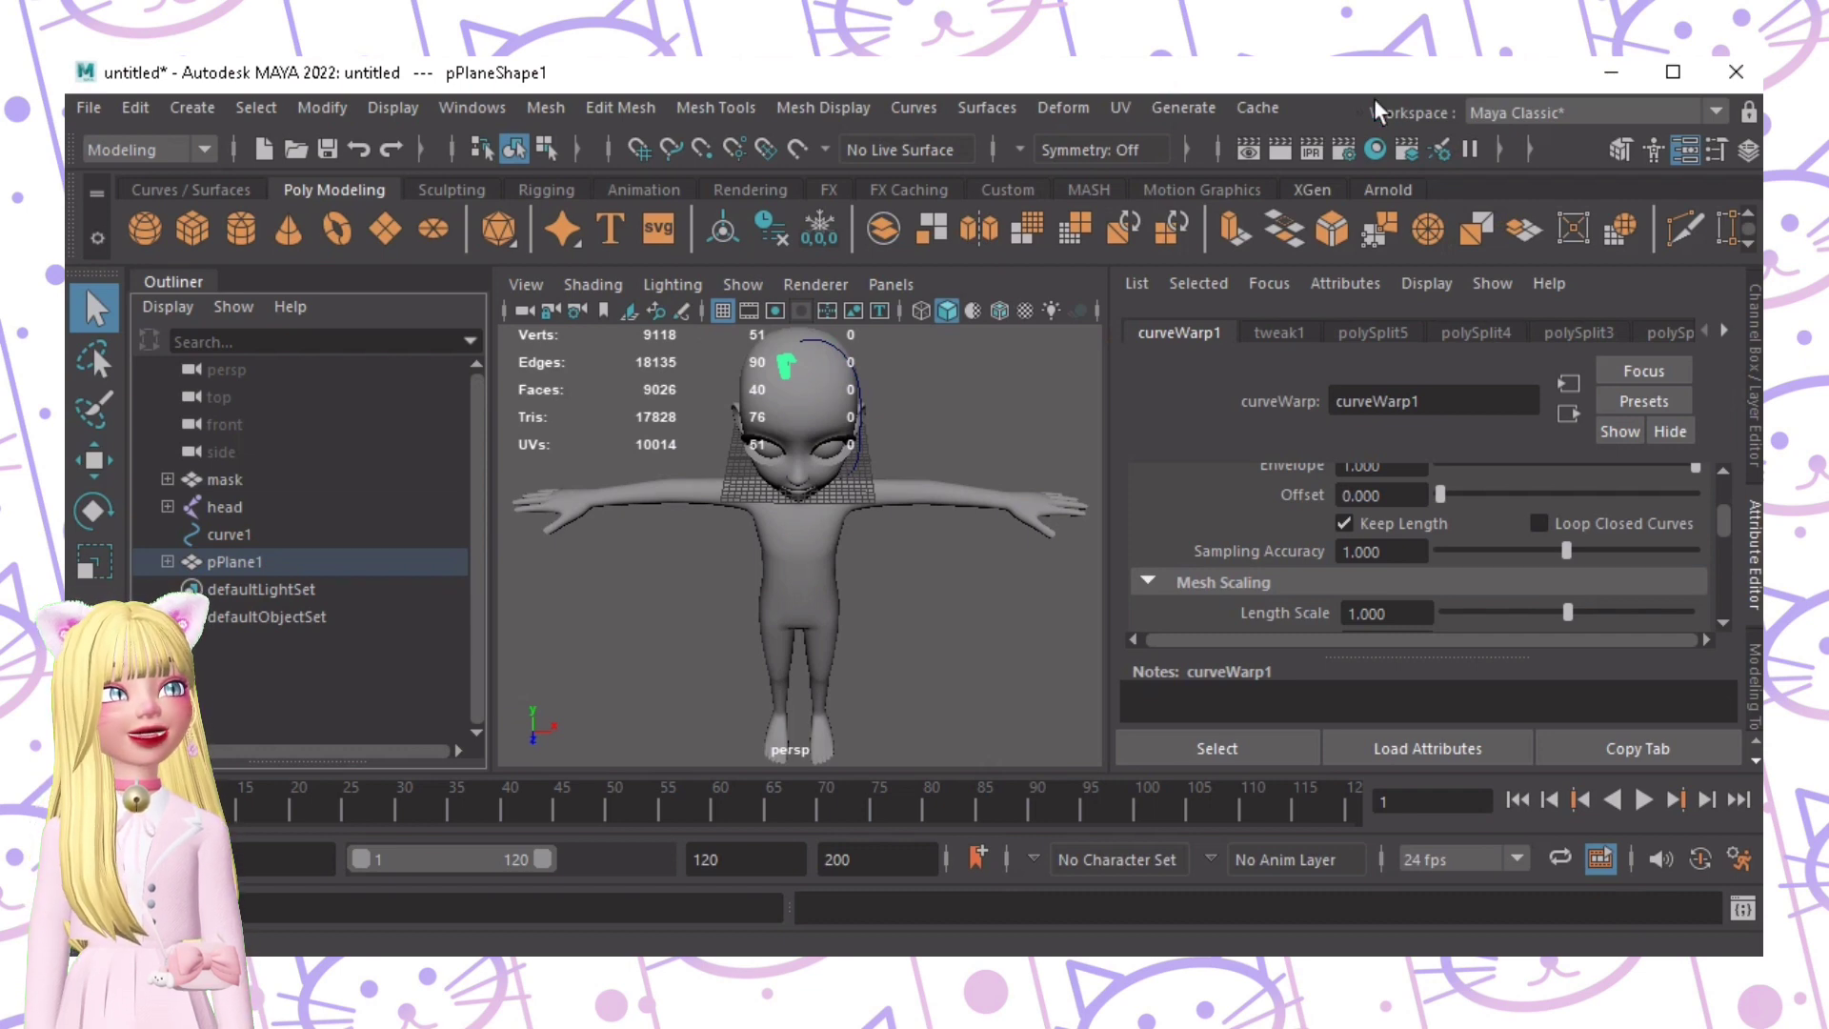
# Step: Switch to wireframe display and turn off Keep Length on curveWarp1 so the strip stretches along the curve
pyautogui.keyDown('alt'); pyautogui.moveTo(877, 470); pyautogui.dragTo(763, 383); pyautogui.keyUp('alt')
pyautogui.keyDown('alt'); pyautogui.moveTo(763, 384); pyautogui.dragTo(748, 476, button='middle'); pyautogui.keyUp('alt')
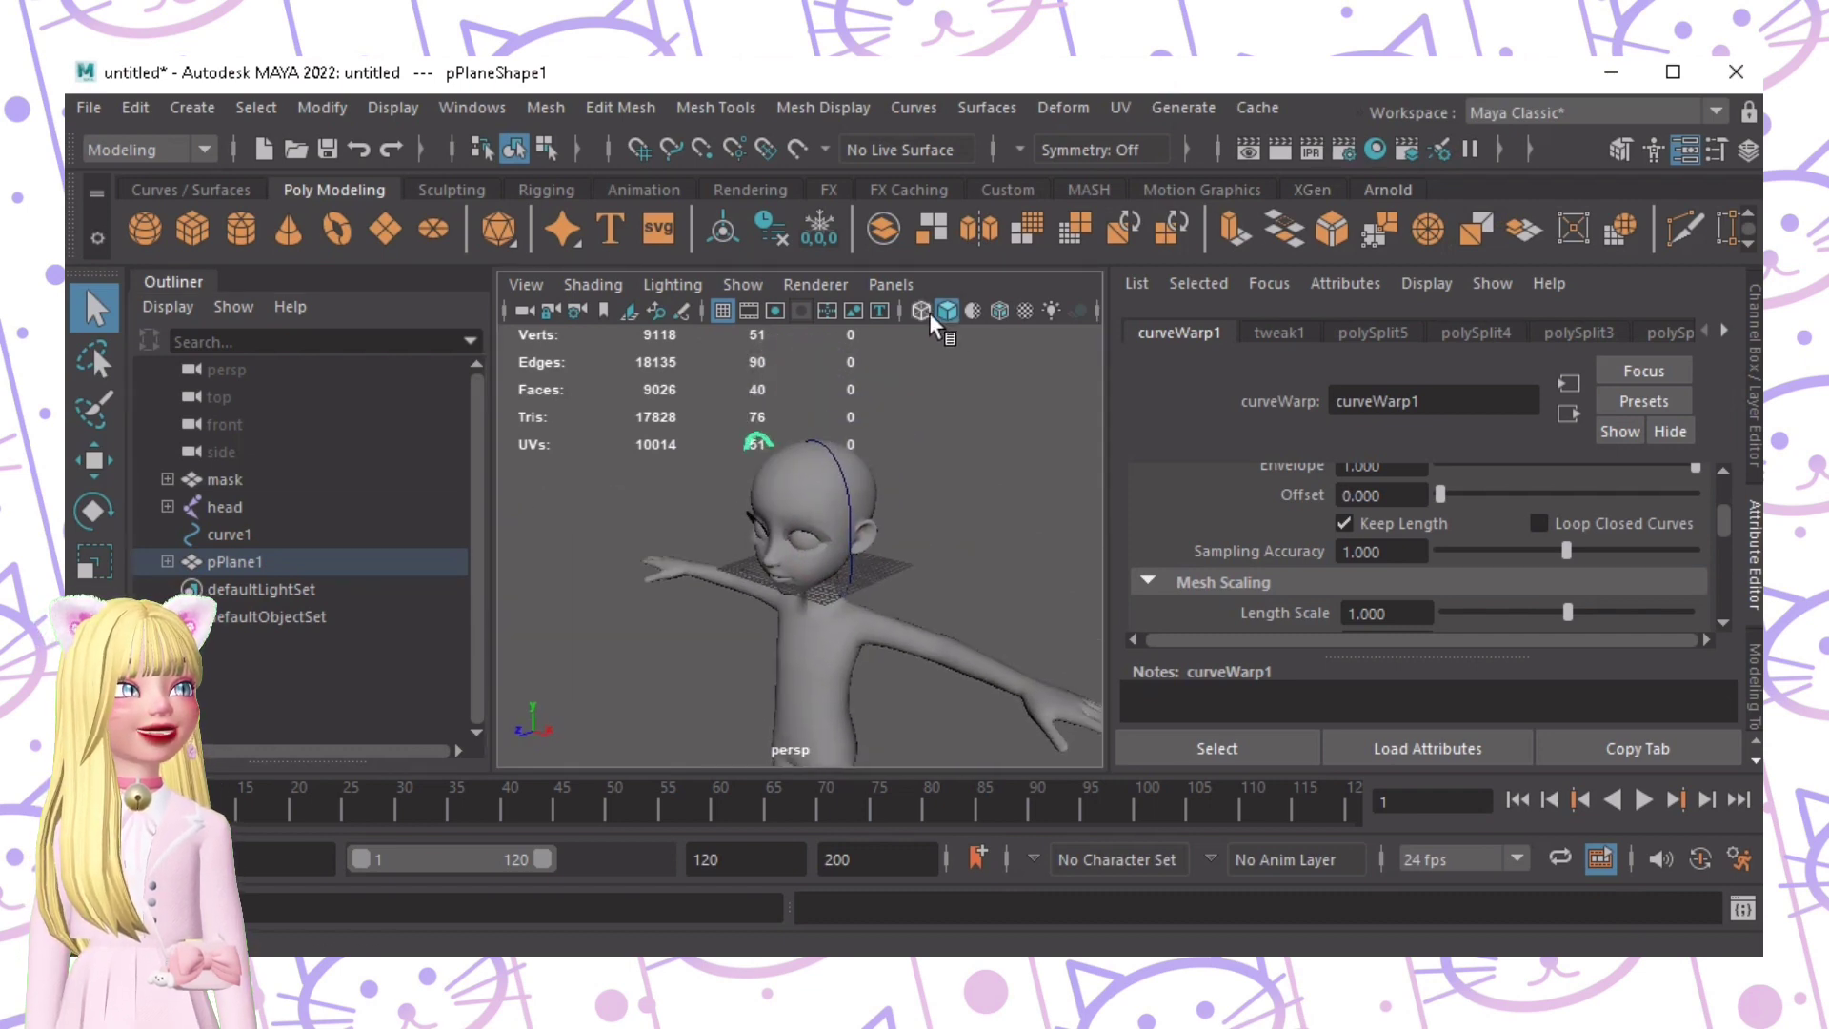
pyautogui.click(926, 313)
pyautogui.keyDown('alt'); pyautogui.moveTo(690, 416); pyautogui.dragTo(890, 448, button='right'); pyautogui.keyUp('alt')
pyautogui.keyDown('alt'); pyautogui.moveTo(890, 449); pyautogui.dragTo(816, 438); pyautogui.keyUp('alt')
pyautogui.keyDown('alt'); pyautogui.moveTo(816, 437); pyautogui.dragTo(784, 543, button='middle'); pyautogui.keyUp('alt')
pyautogui.keyDown('alt'); pyautogui.moveTo(785, 543); pyautogui.dragTo(820, 547, button='right'); pyautogui.keyUp('alt')
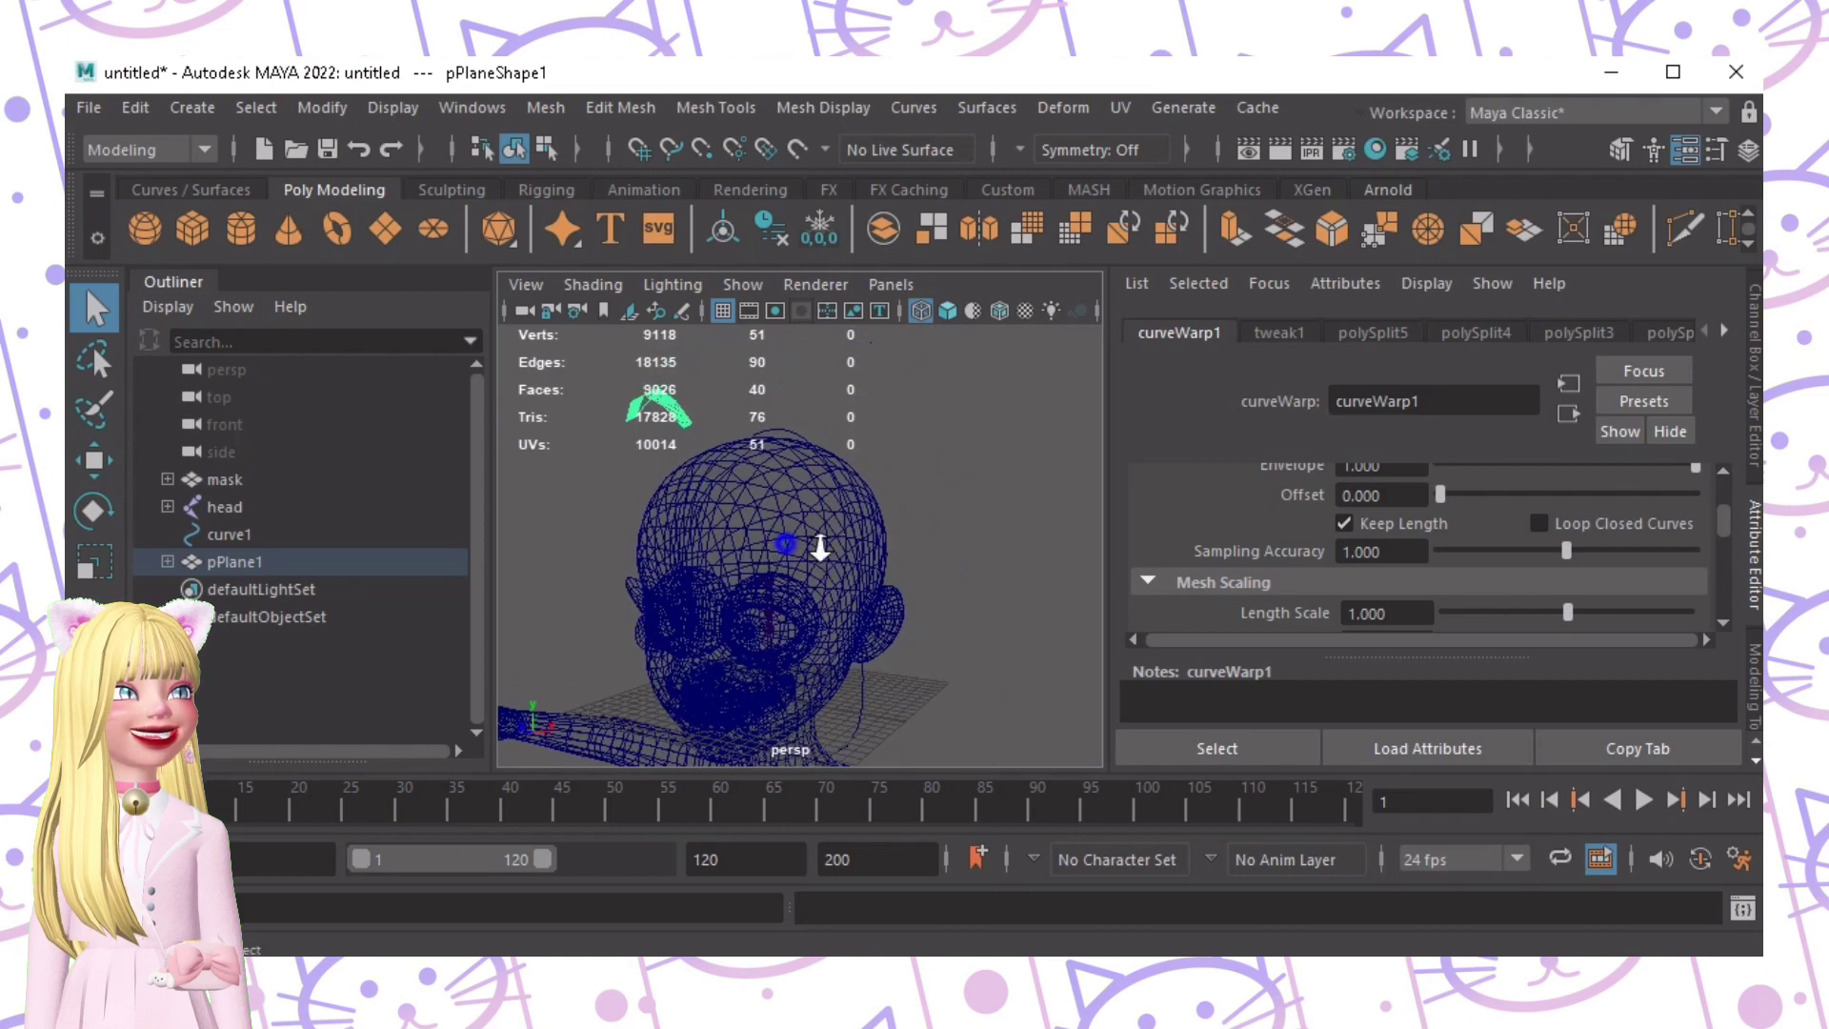
pyautogui.keyDown('alt'); pyautogui.moveTo(820, 547); pyautogui.dragTo(876, 552); pyautogui.keyUp('alt')
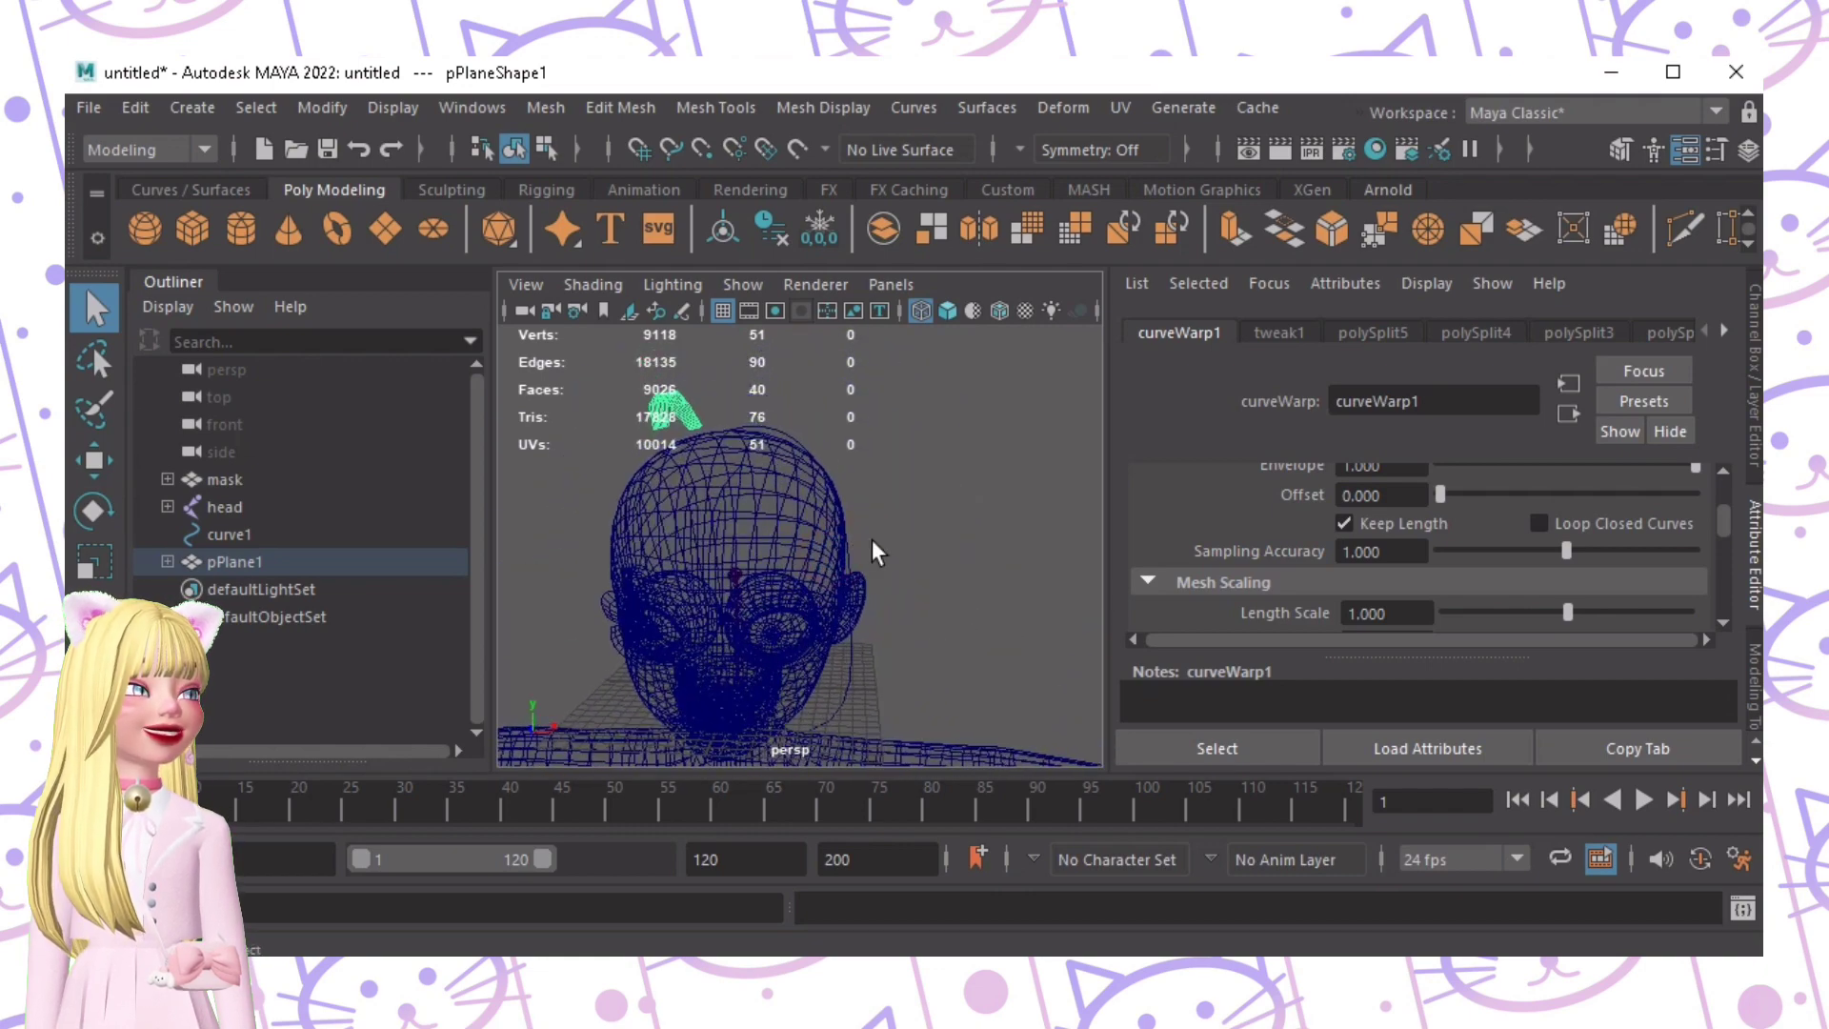
pyautogui.scroll(3, 1453, 546)
pyautogui.scroll(-2, 1453, 552)
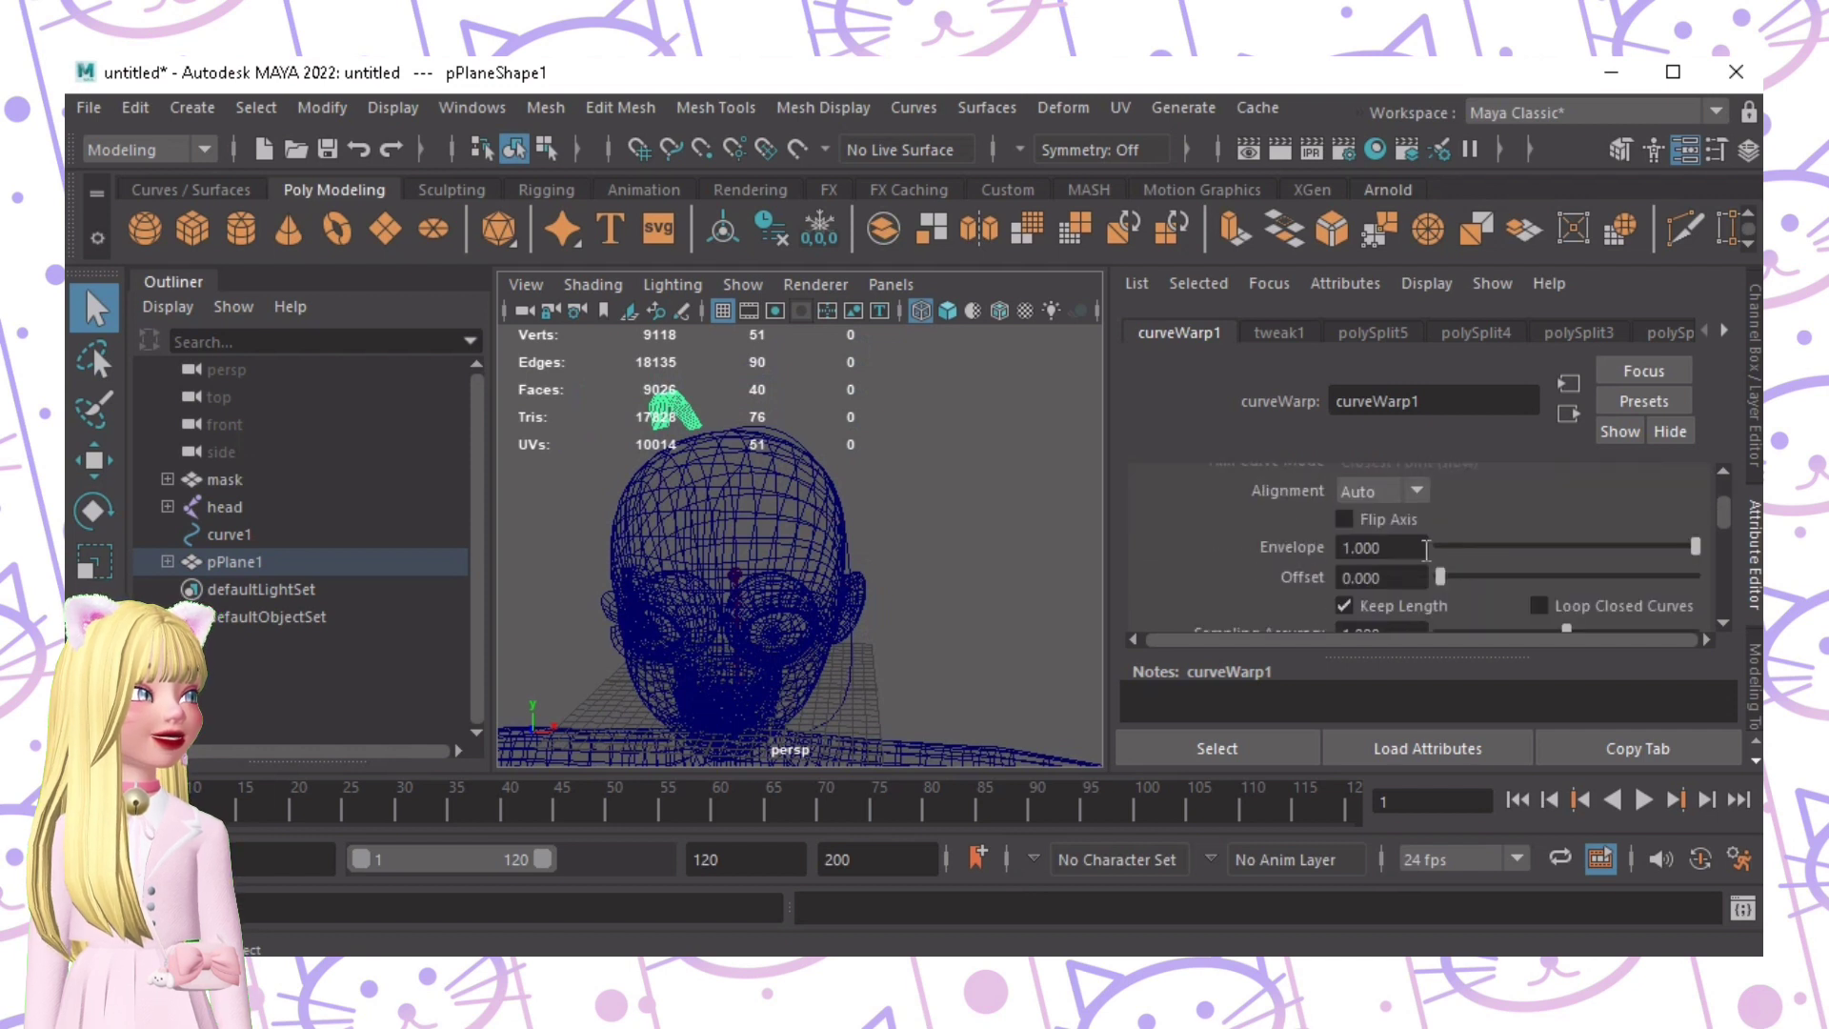
pyautogui.click(1343, 607)
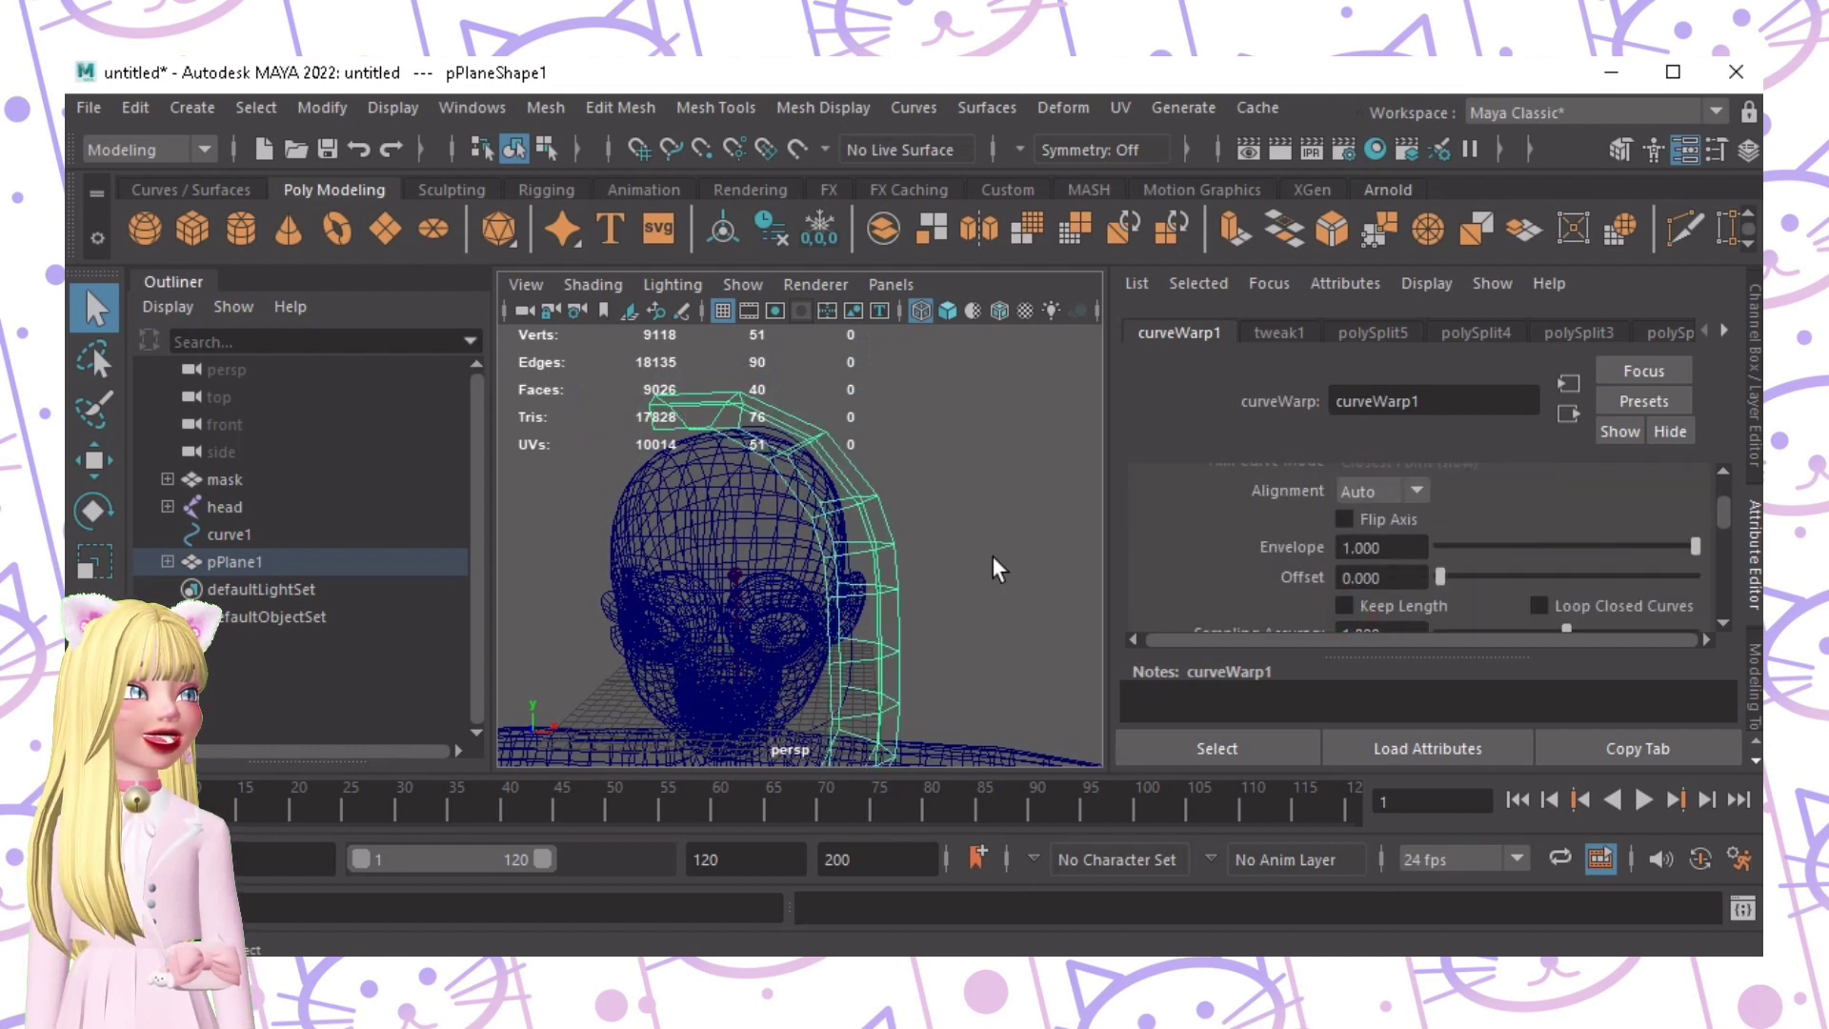
# Step: Return the viewport to shaded display with the whole warped strip in view
pyautogui.moveTo(992, 556)
pyautogui.keyDown('alt'); pyautogui.mouseDown()
pyautogui.moveTo(1236, 546)
pyautogui.moveTo(1266, 595)
pyautogui.moveTo(1114, 625)
pyautogui.moveTo(948, 583)
pyautogui.moveTo(672, 597)
pyautogui.moveTo(912, 419)
pyautogui.moveTo(867, 447)
pyautogui.moveTo(869, 428)
pyautogui.moveTo(903, 570)
pyautogui.mouseUp(); pyautogui.keyUp('alt')
pyautogui.click(941, 319)
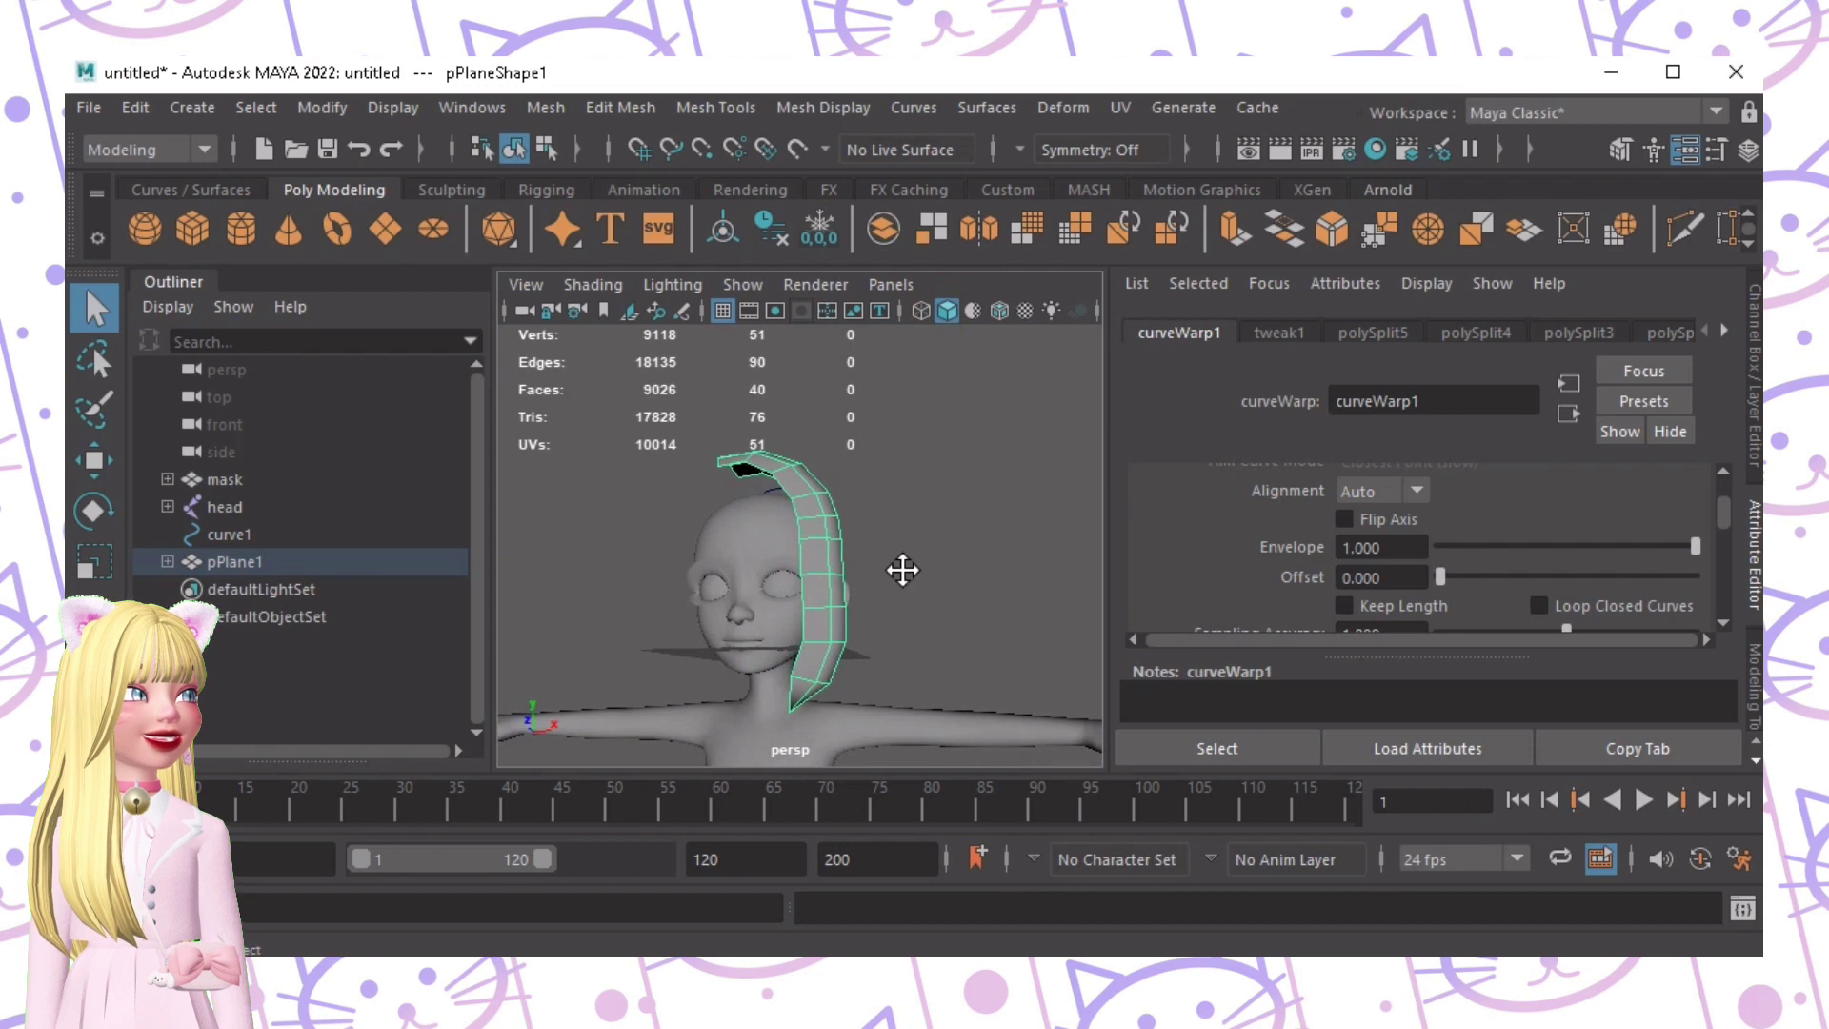
pyautogui.keyDown('alt'); pyautogui.moveTo(903, 570); pyautogui.dragTo(918, 475, button='middle'); pyautogui.keyUp('alt')
# Step: Try sliding the strip along the curve with a curveWarp1 Offset of about 0.467 and return the value to 0
pyautogui.scroll(1, 1390, 534)
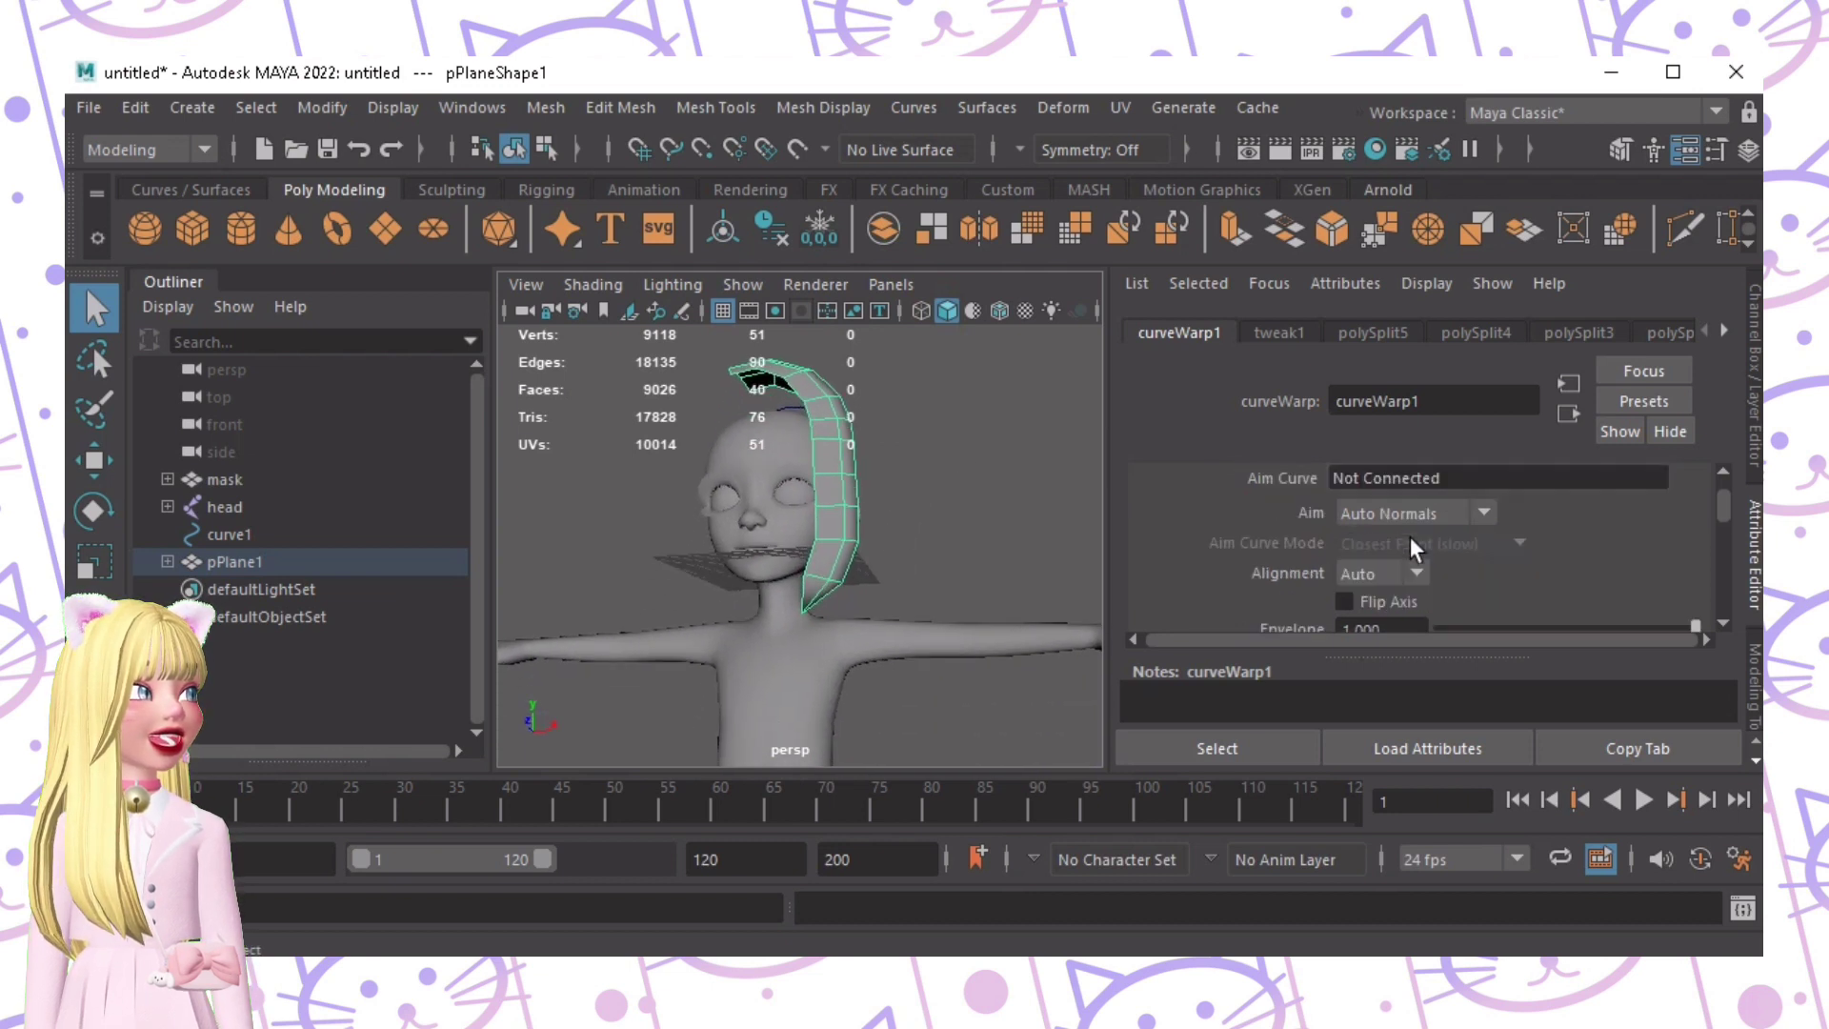
pyautogui.scroll(-2, 1381, 551)
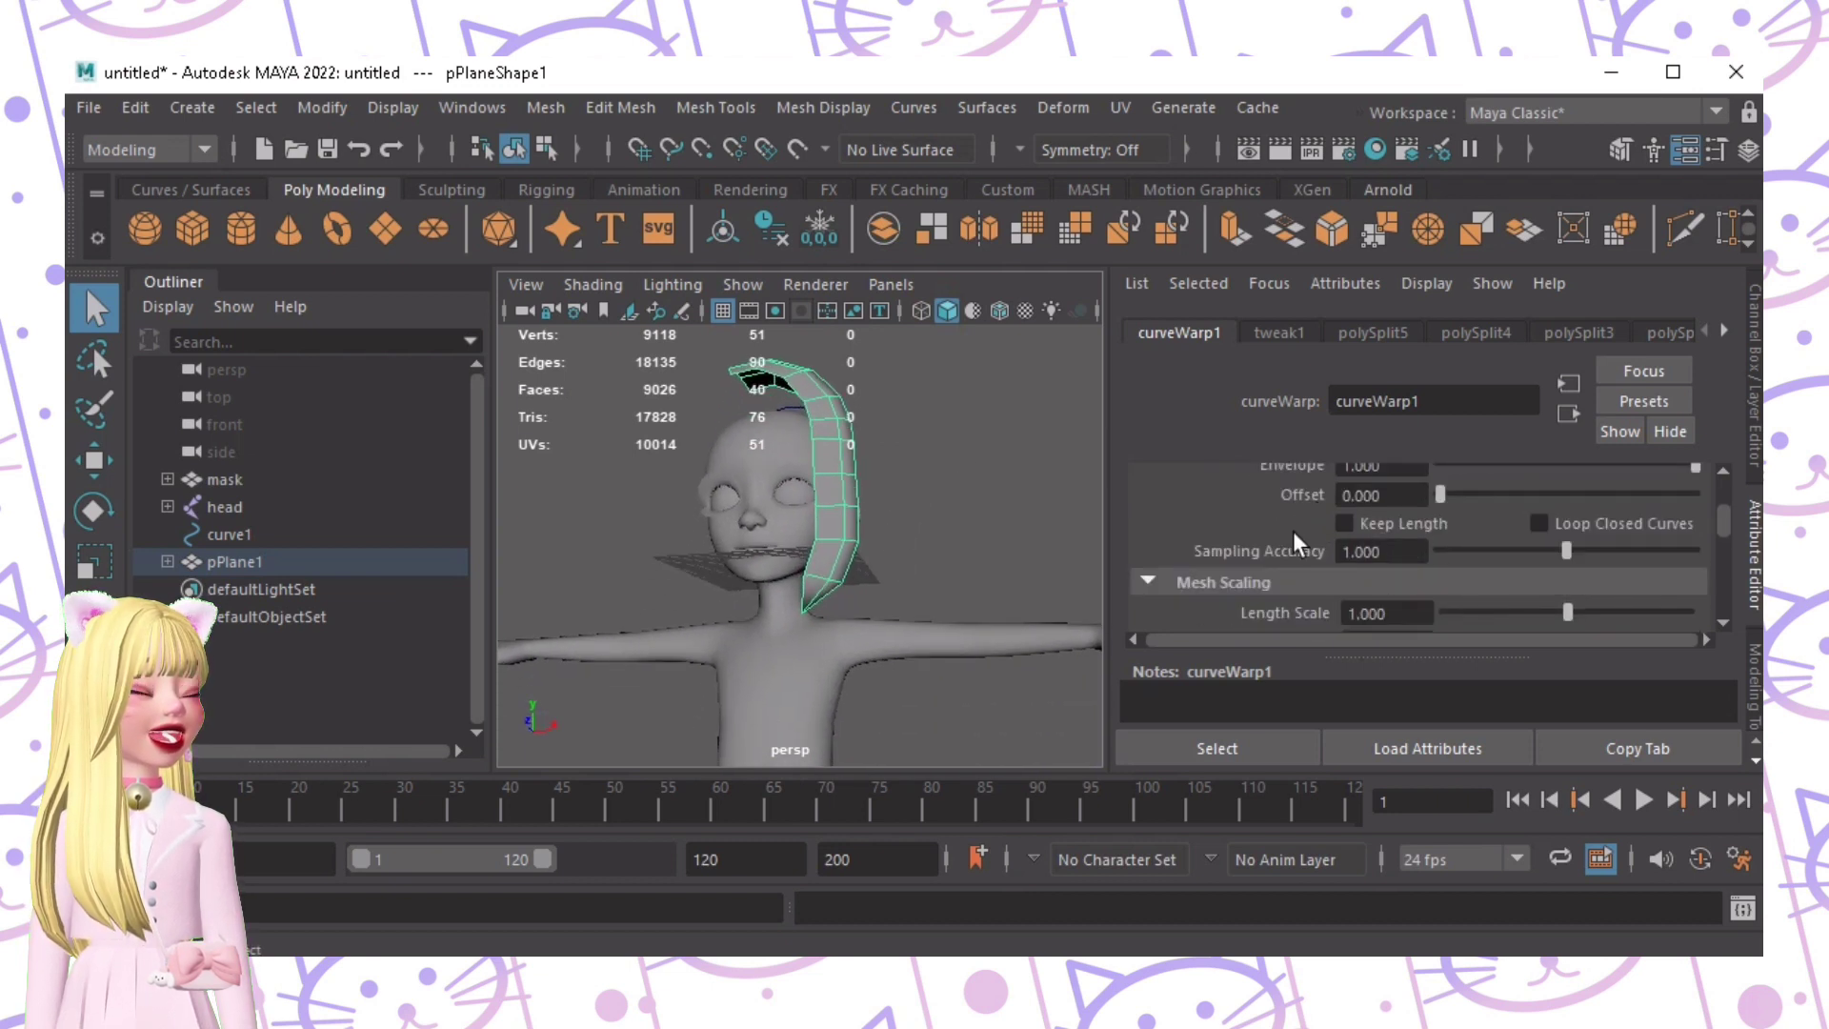
pyautogui.scroll(1, 1254, 541)
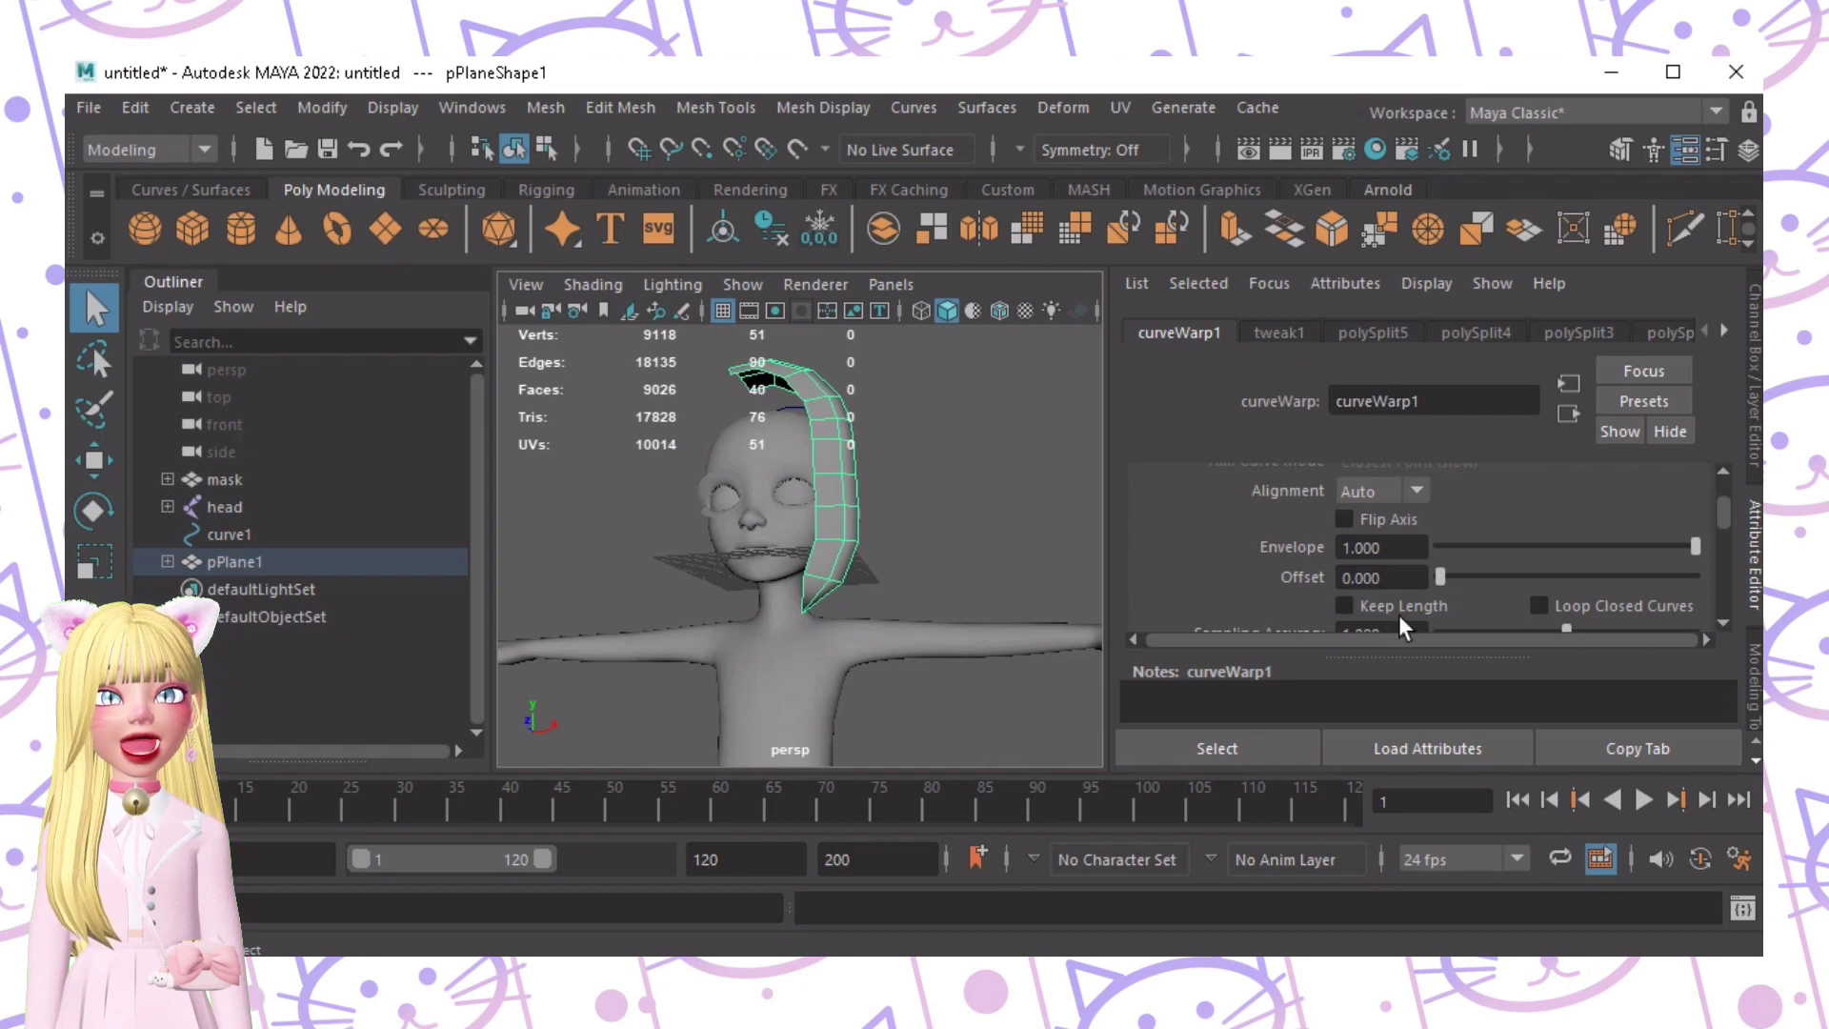
pyautogui.scroll(-6, 1413, 519)
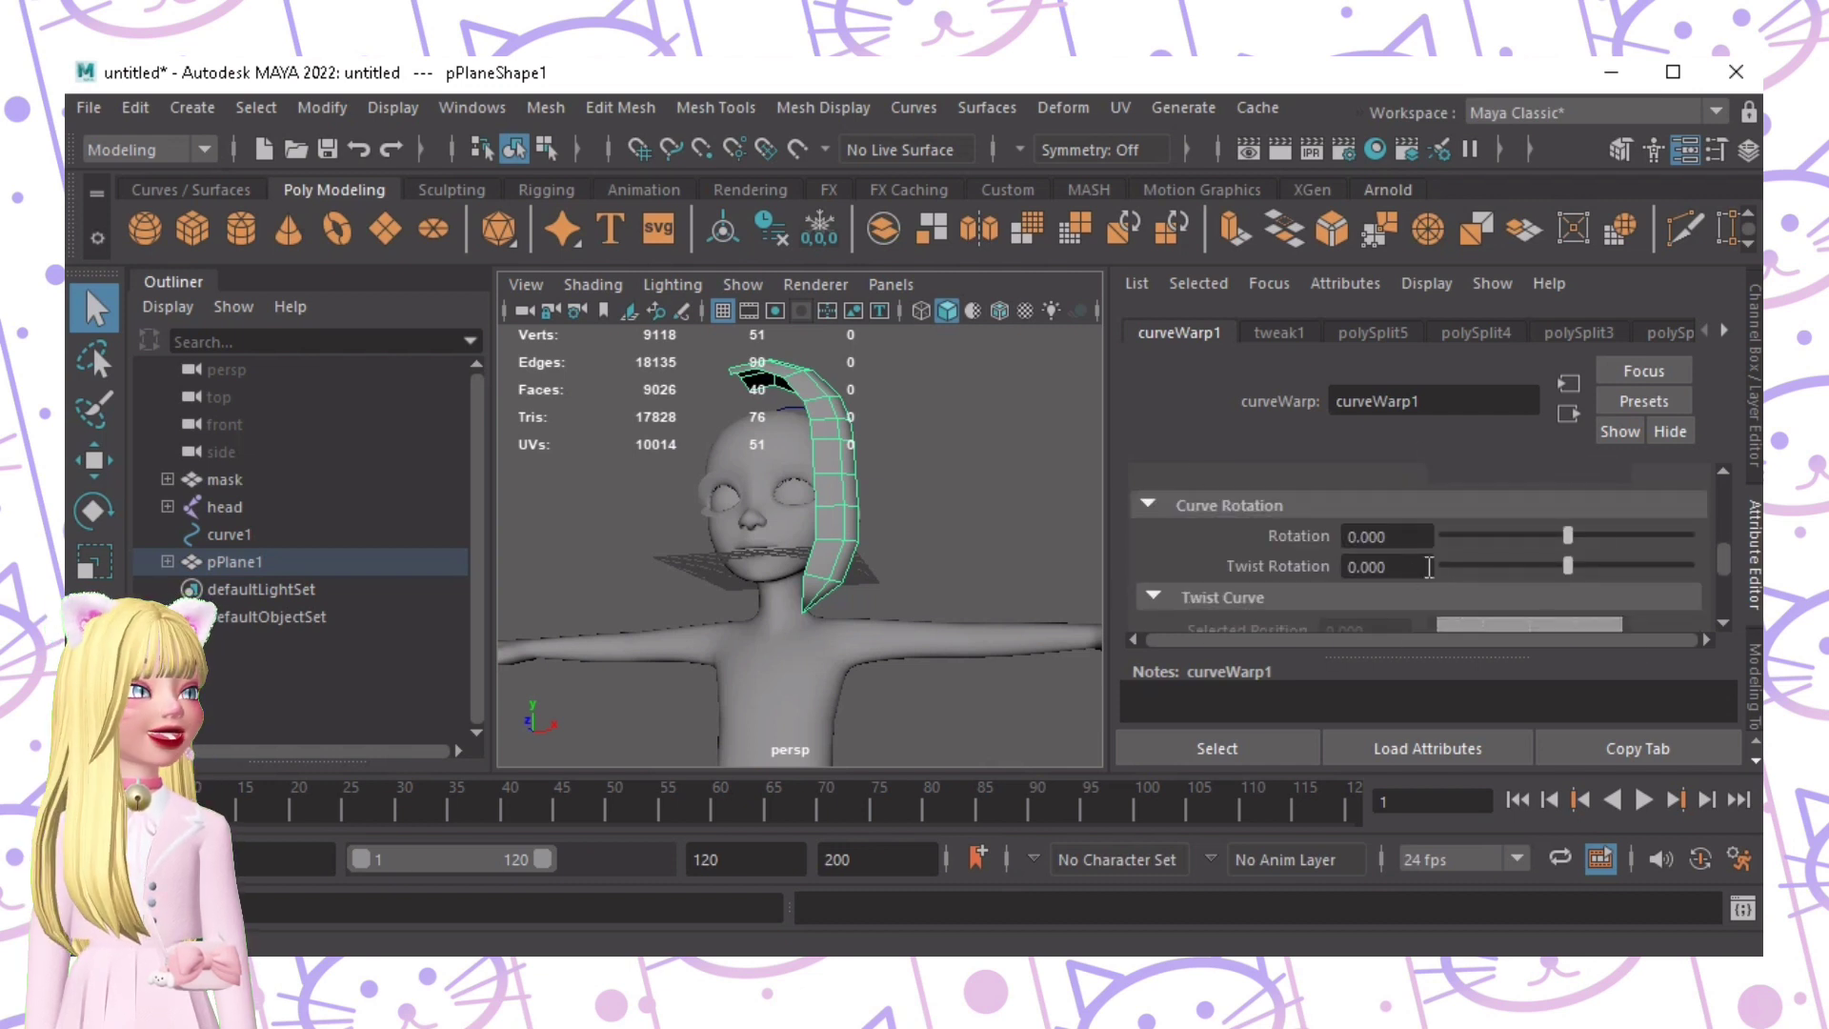
pyautogui.scroll(6, 1419, 571)
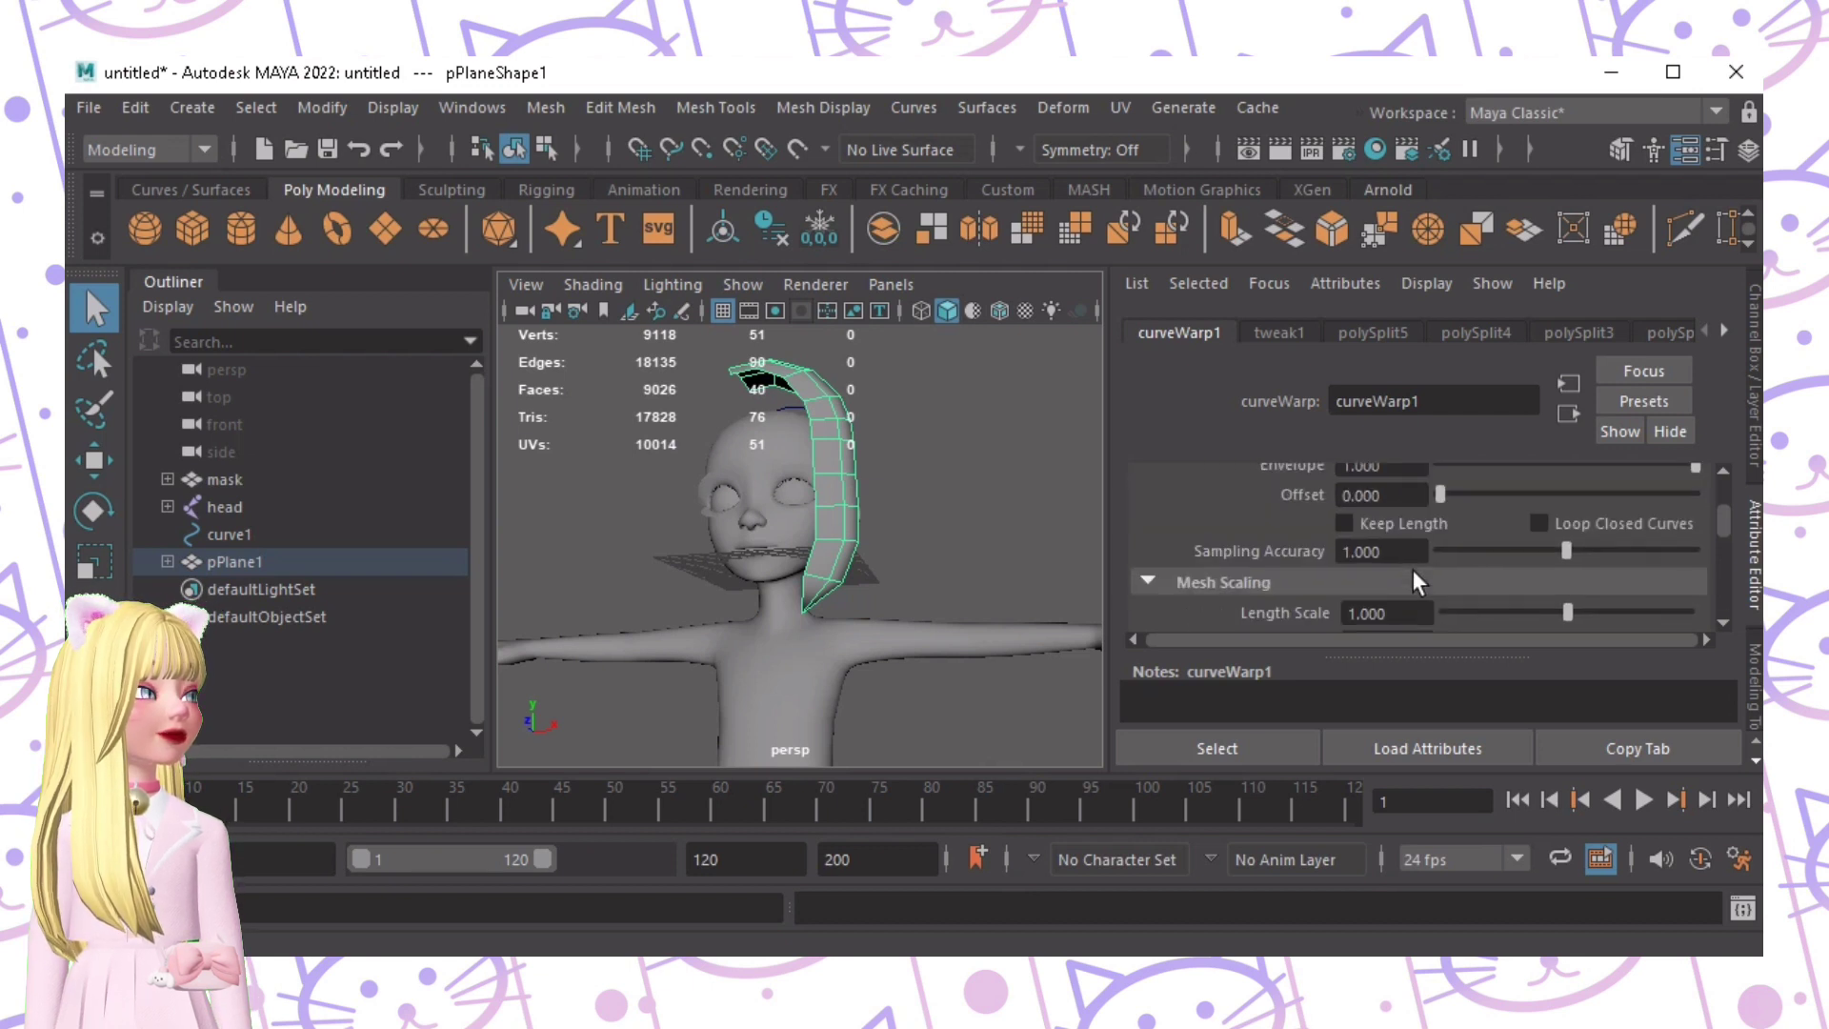
pyautogui.scroll(2, 1414, 572)
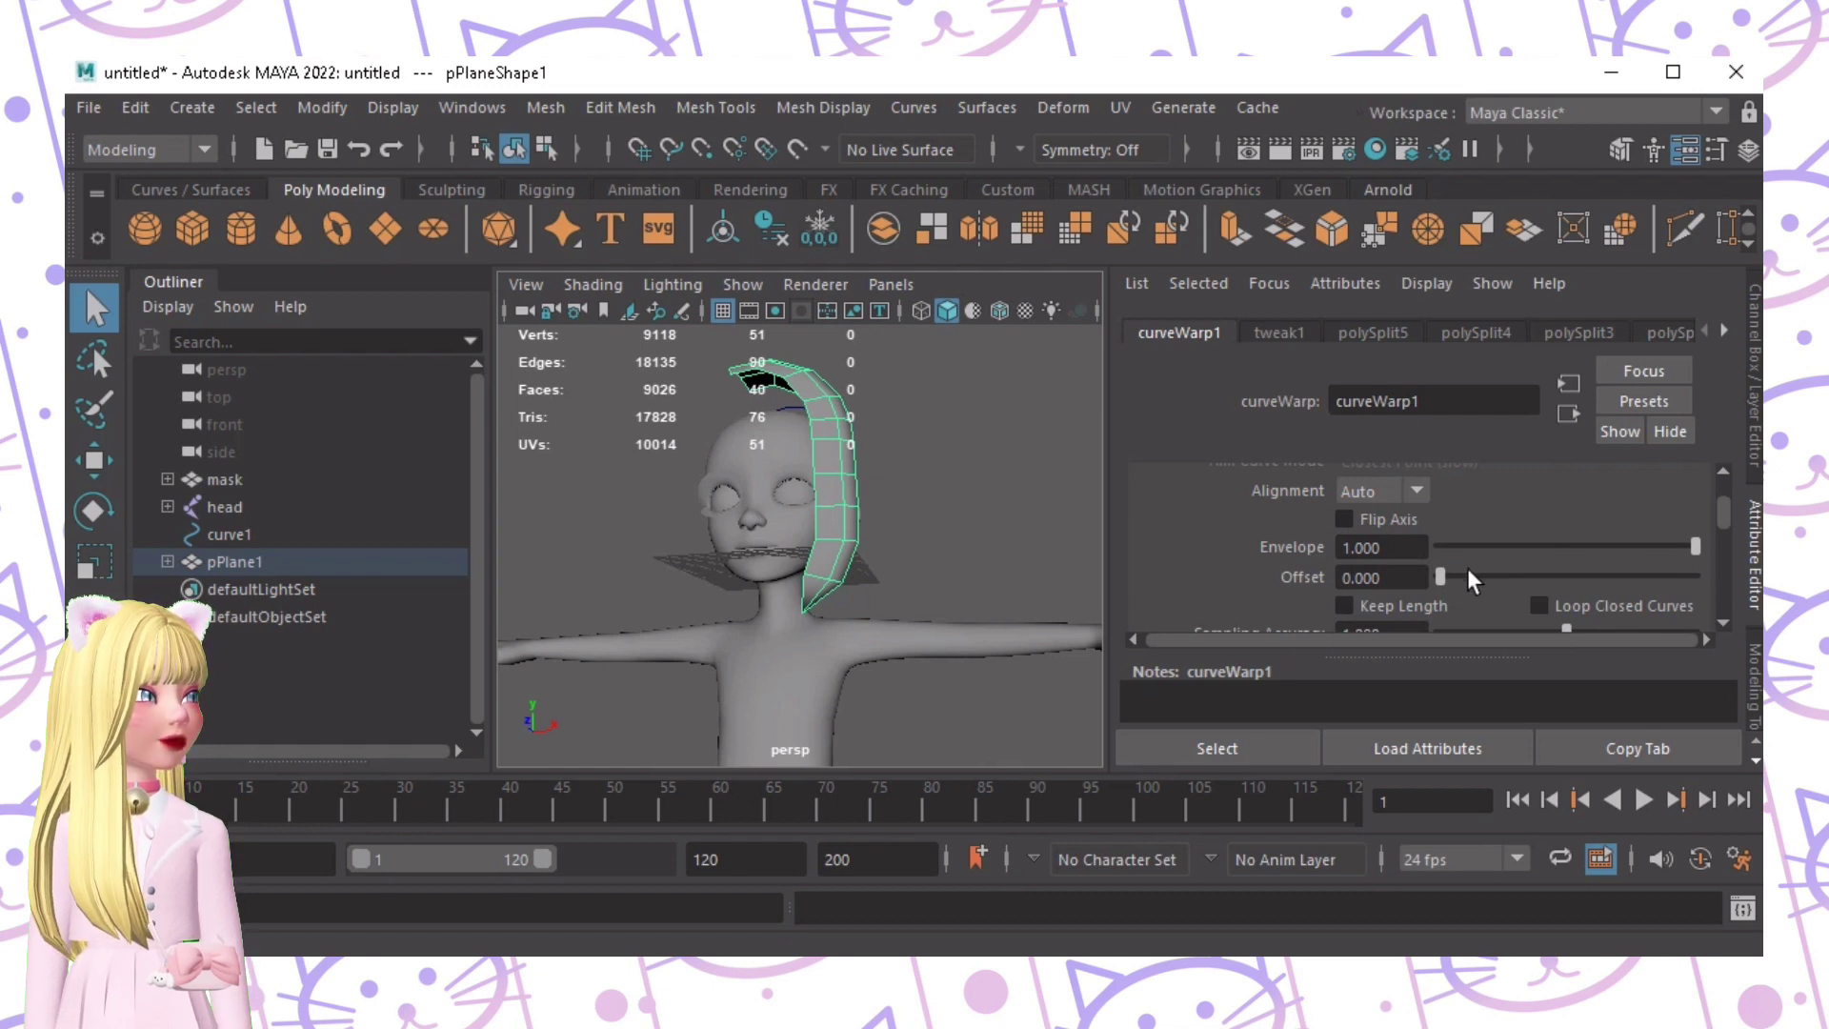
pyautogui.moveTo(1467, 575); pyautogui.dragTo(1463, 577)
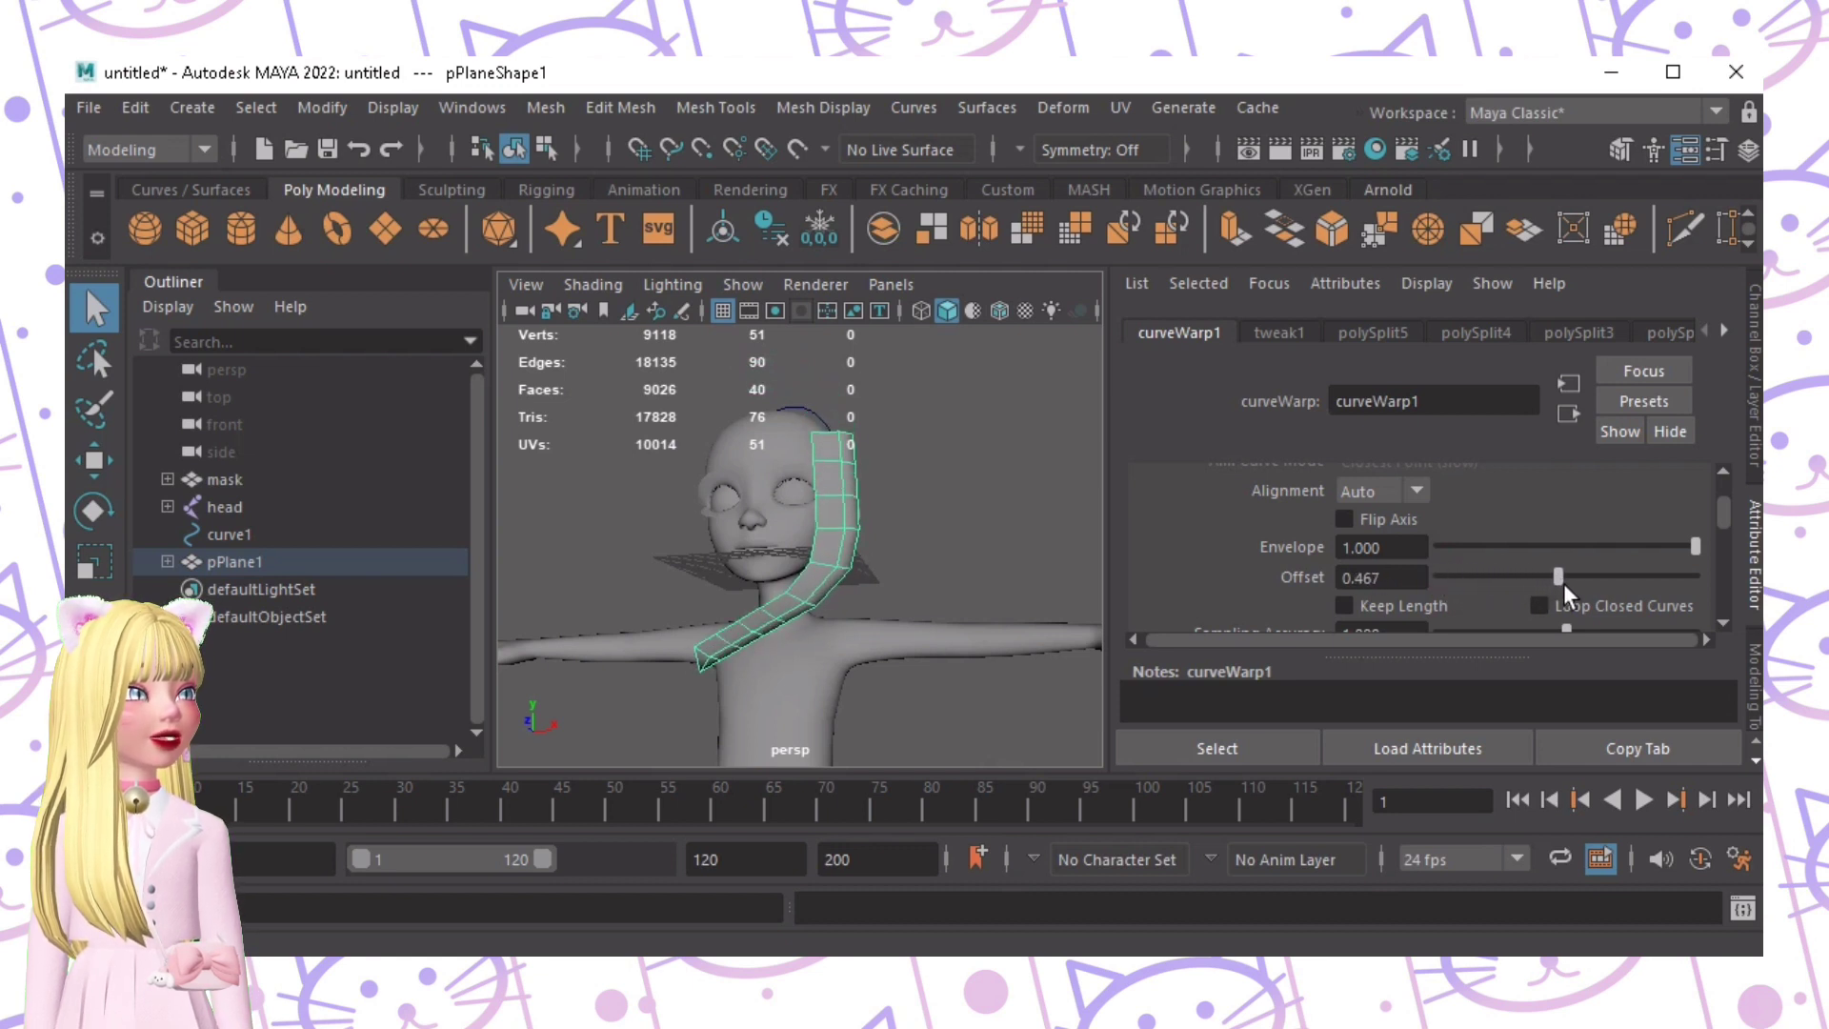
pyautogui.moveTo(1562, 583); pyautogui.dragTo(1440, 587)
# Step: Examine the warped strip's placement relative to curve1 and the head from behind, above and the side
pyautogui.keyDown('alt'); pyautogui.moveTo(972, 502); pyautogui.dragTo(733, 571); pyautogui.keyUp('alt')
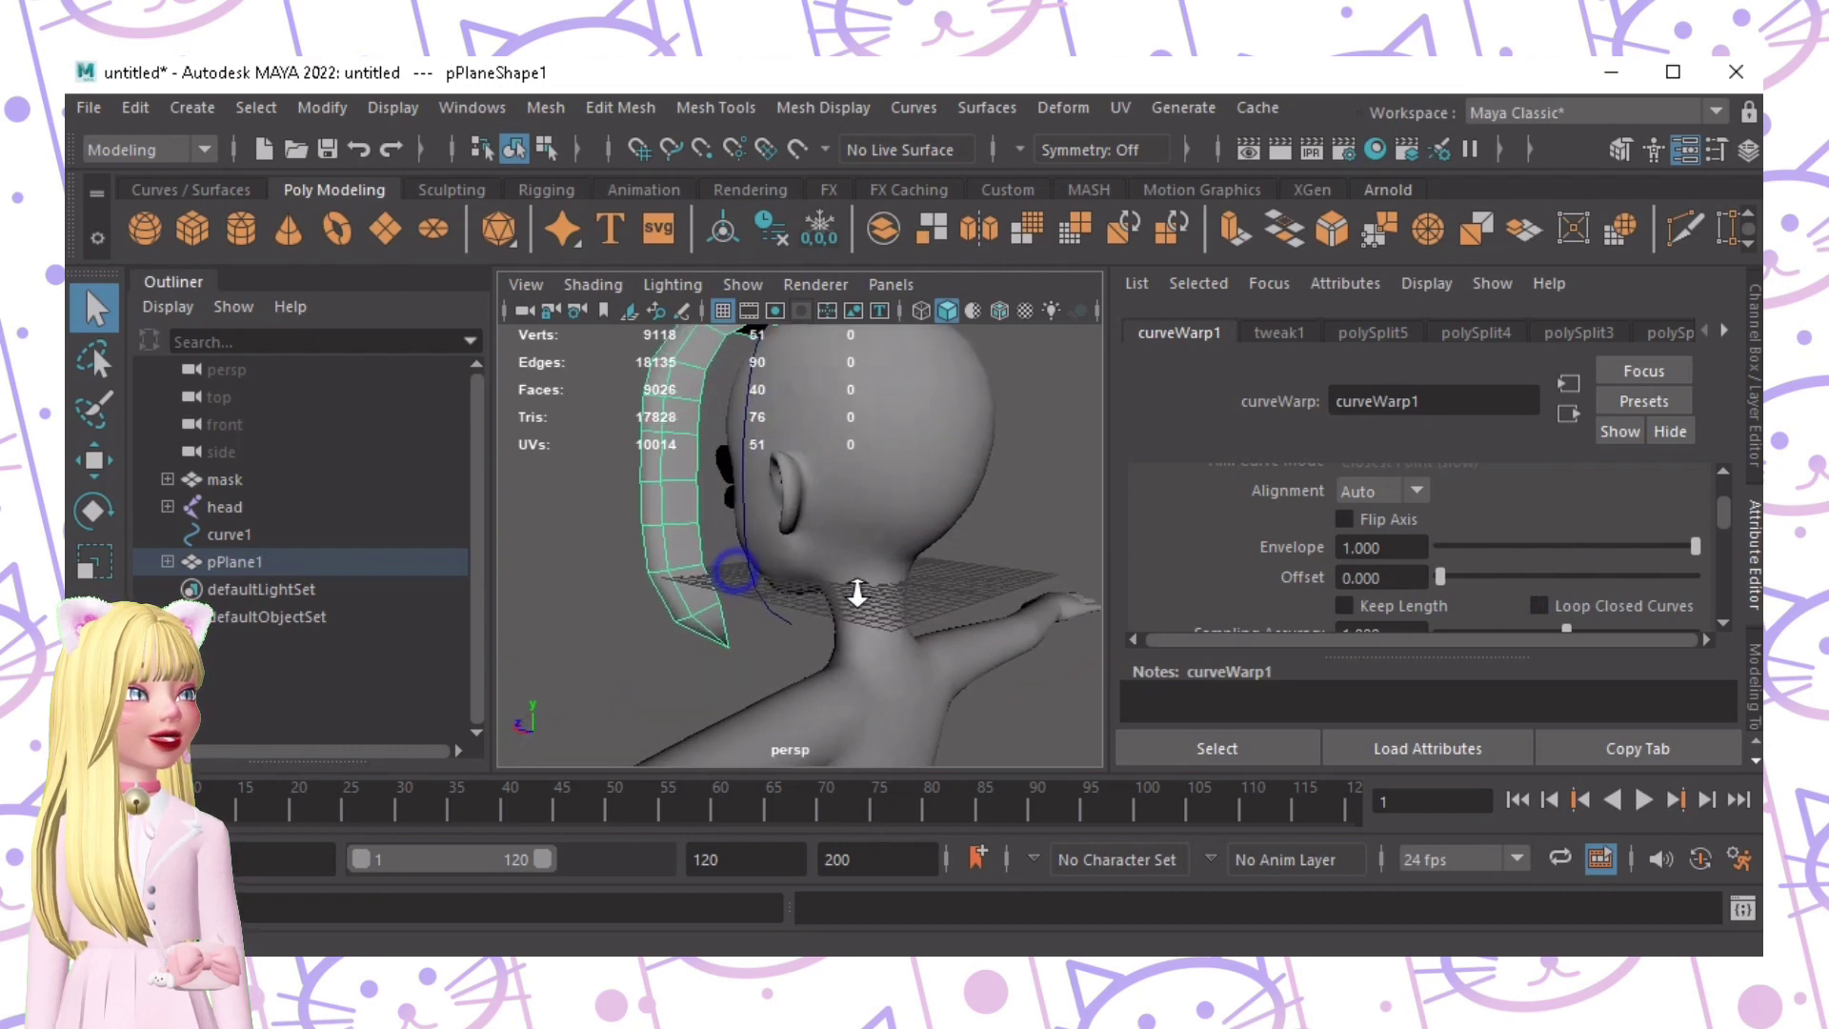
pyautogui.keyDown('alt'); pyautogui.moveTo(858, 593); pyautogui.dragTo(822, 586, button='right'); pyautogui.keyUp('alt')
pyautogui.keyDown('alt'); pyautogui.moveTo(822, 586); pyautogui.dragTo(1024, 419); pyautogui.keyUp('alt')
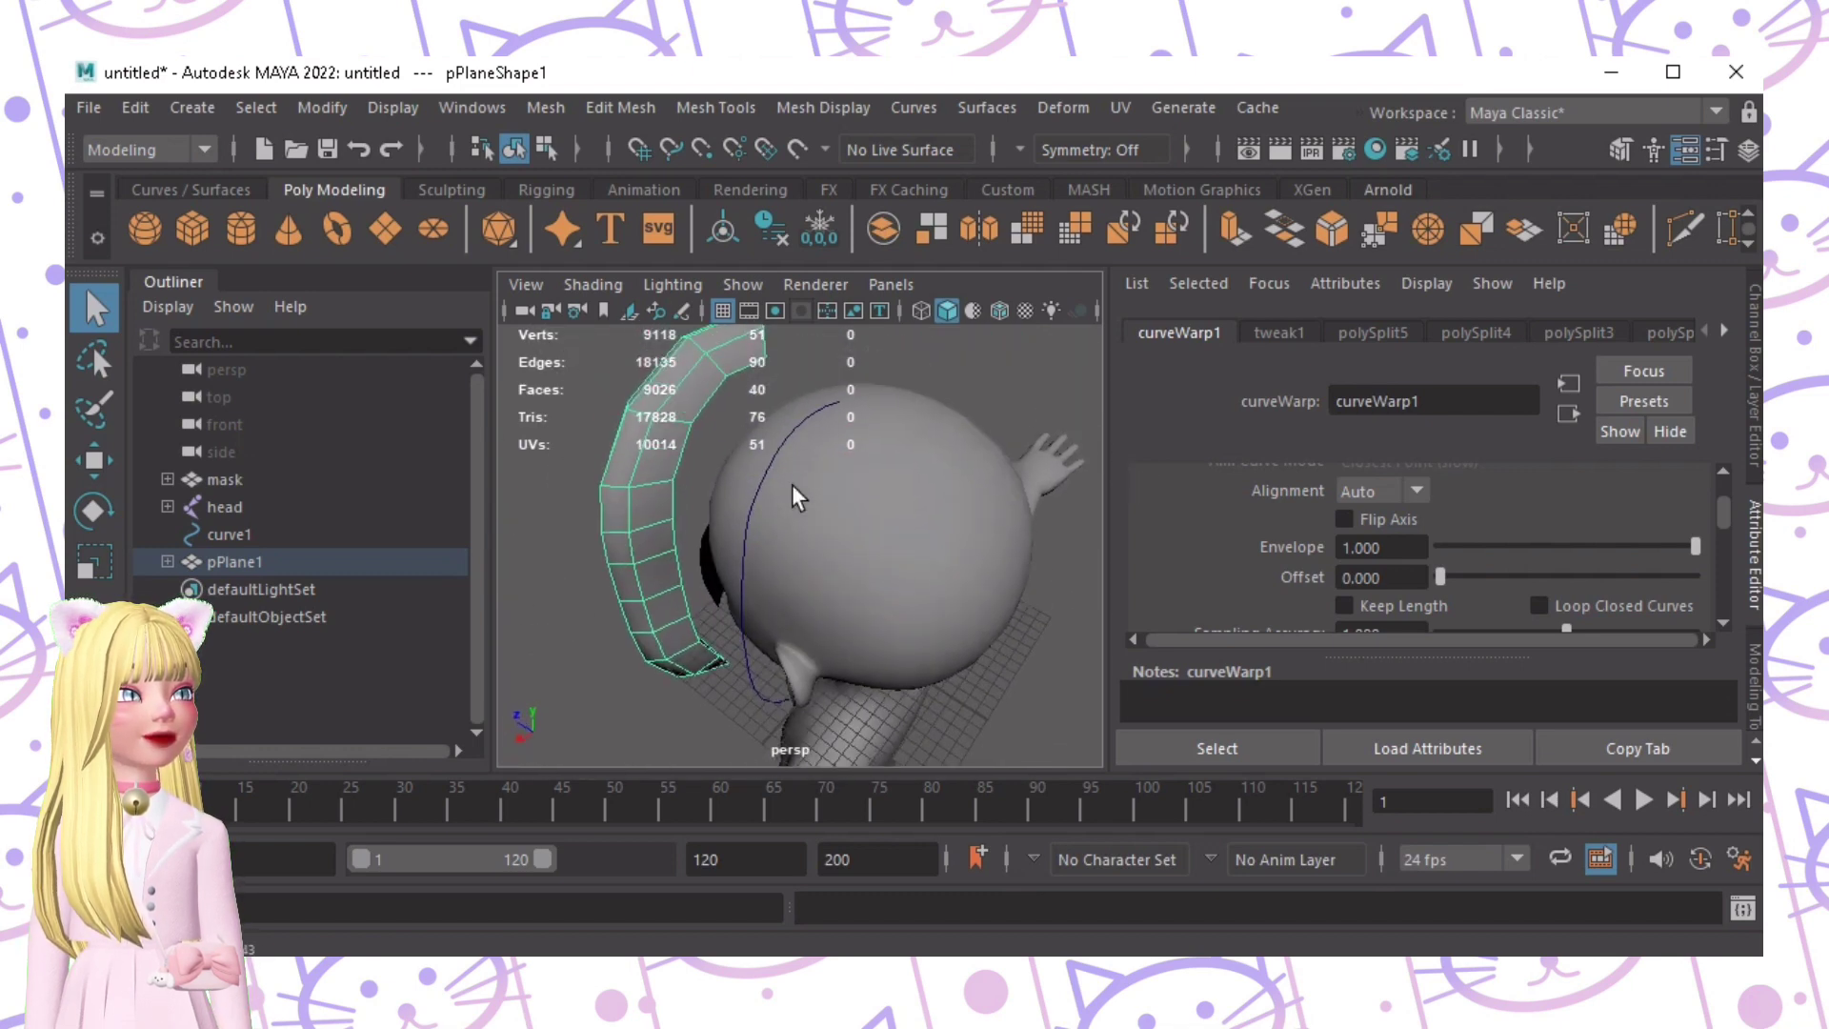
pyautogui.keyDown('alt'); pyautogui.moveTo(819, 484); pyautogui.dragTo(873, 368); pyautogui.keyUp('alt')
pyautogui.keyDown('alt'); pyautogui.moveTo(865, 539); pyautogui.dragTo(859, 390); pyautogui.keyUp('alt')
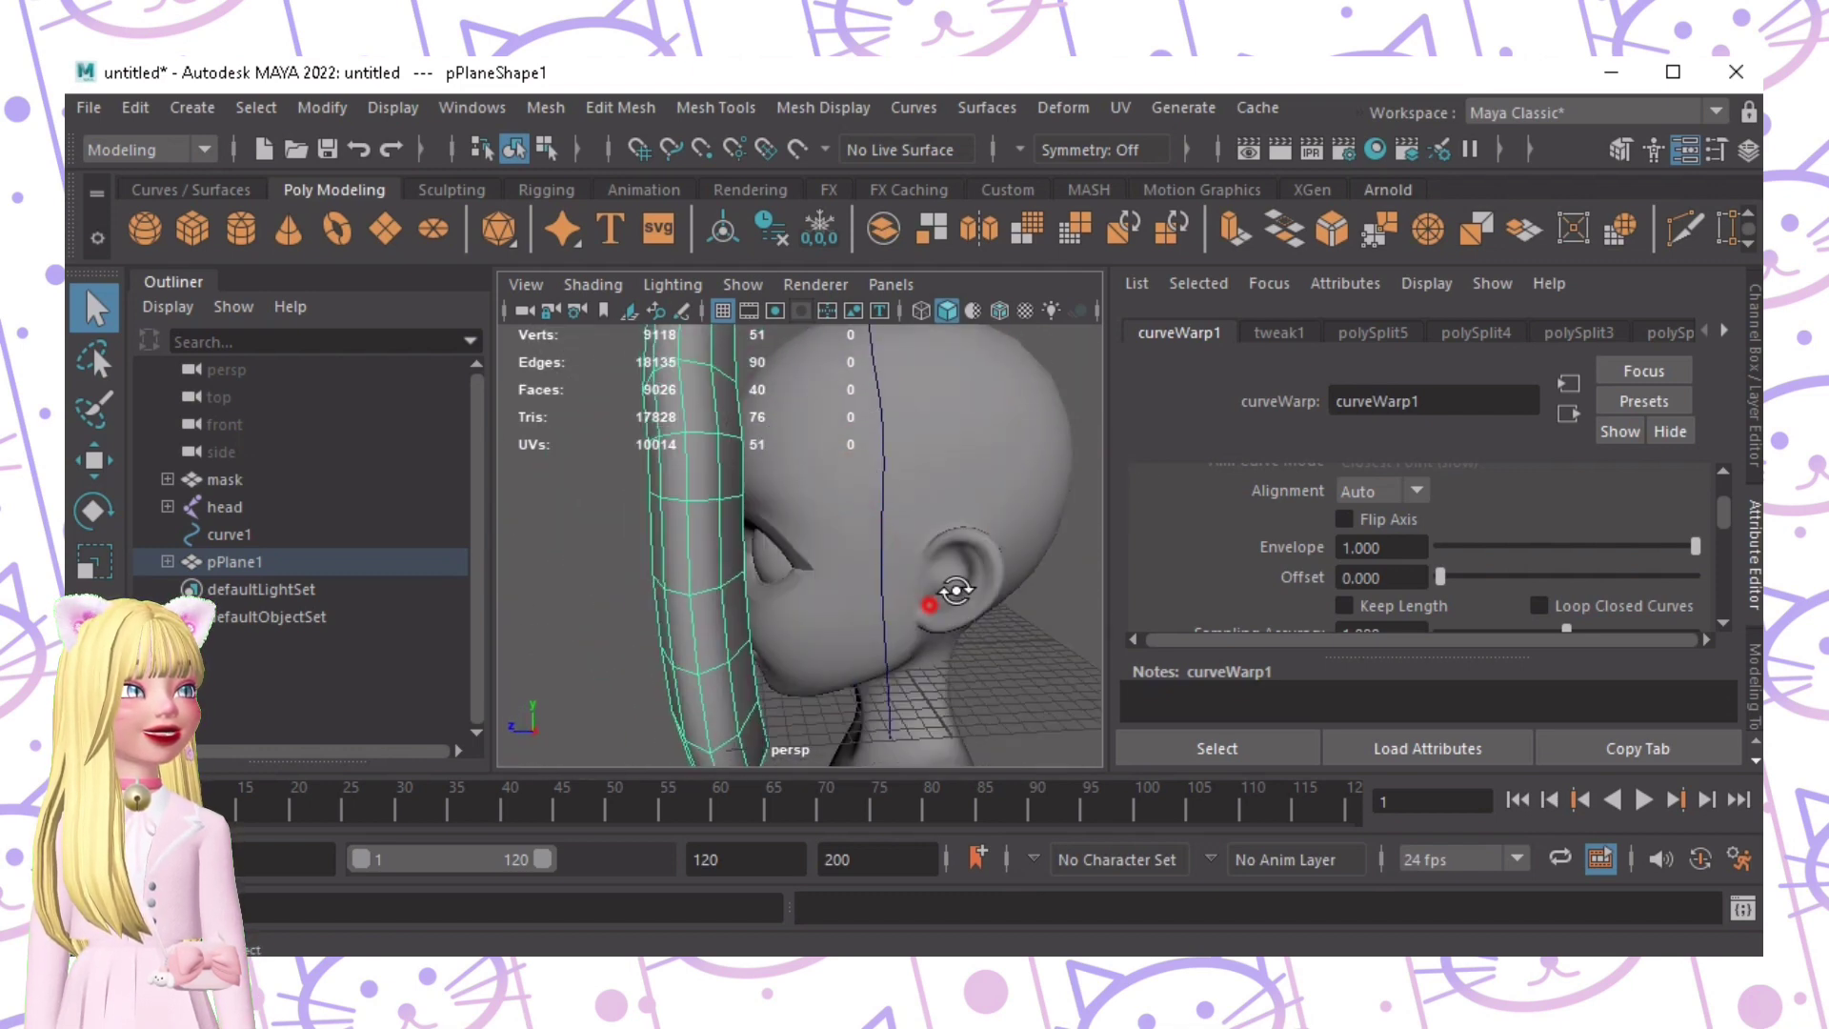
pyautogui.keyDown('alt'); pyautogui.moveTo(955, 592); pyautogui.dragTo(1000, 632); pyautogui.keyUp('alt')
pyautogui.keyDown('alt'); pyautogui.moveTo(1000, 632); pyautogui.dragTo(870, 625, button='right'); pyautogui.keyUp('alt')
pyautogui.keyDown('alt'); pyautogui.moveTo(869, 624); pyautogui.dragTo(714, 643); pyautogui.keyUp('alt')
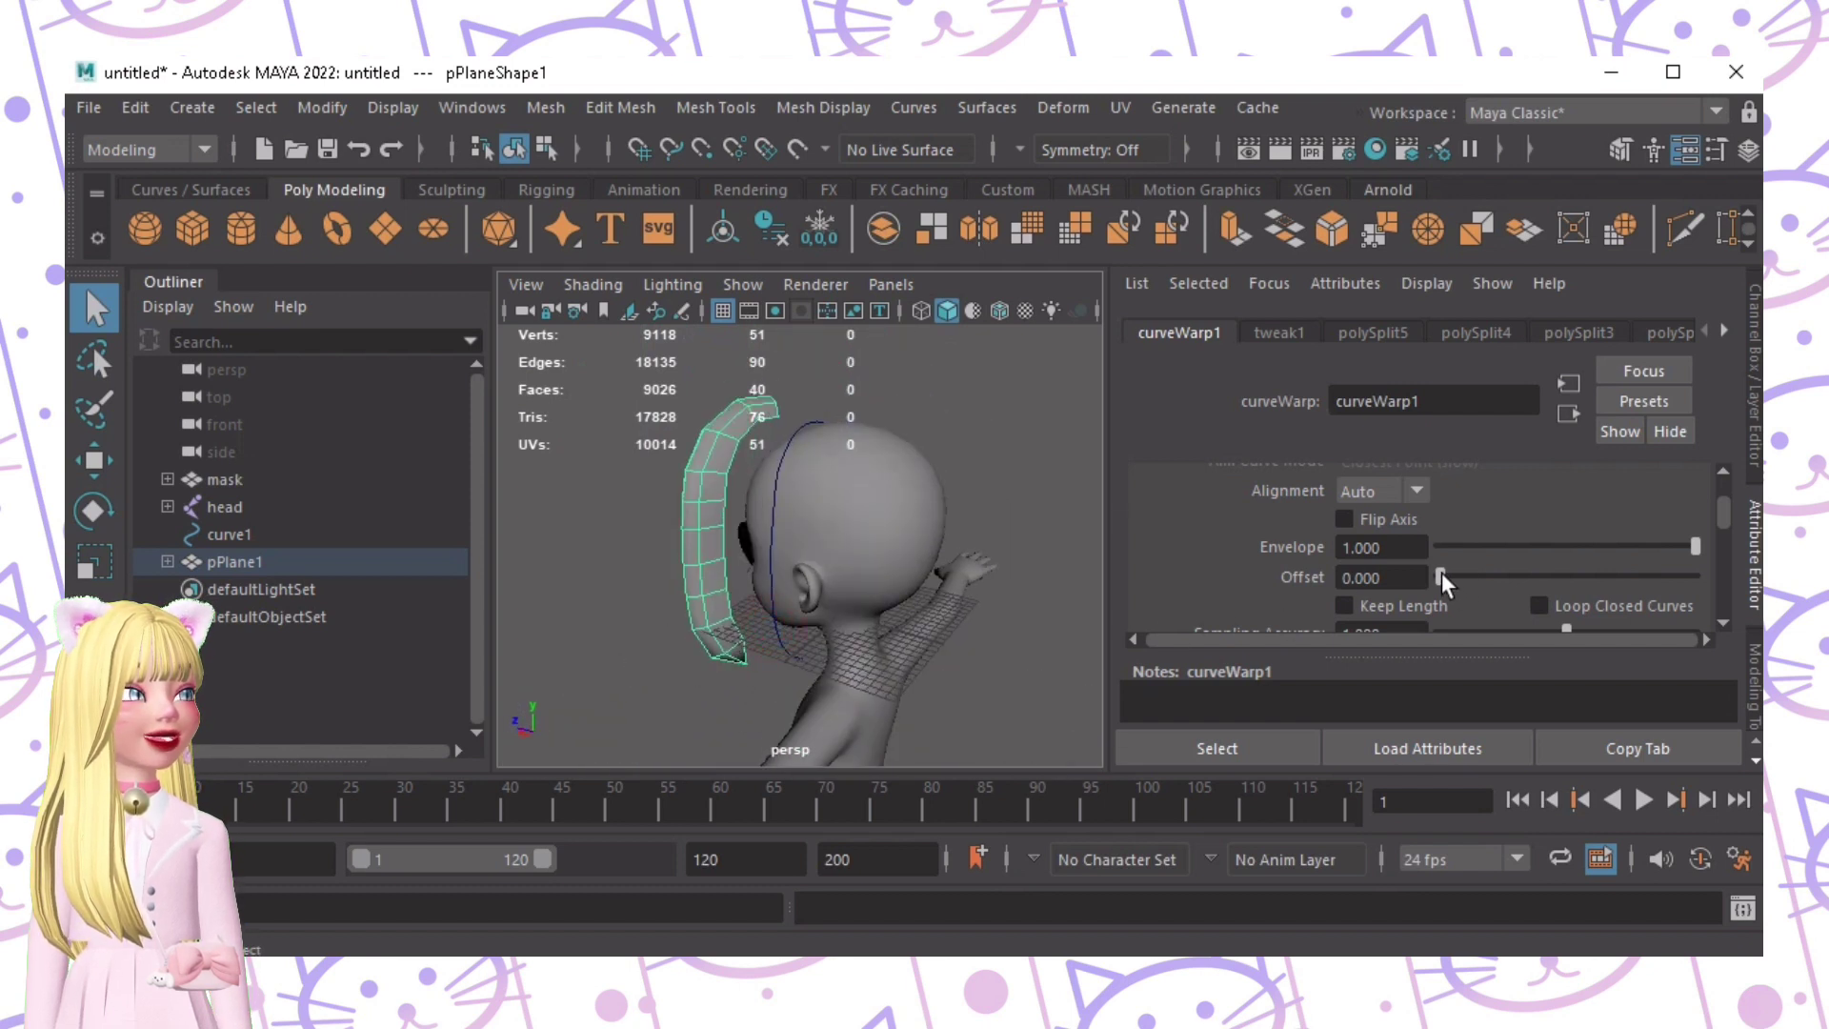
# Step: Try a curveWarp1 Offset of about 0.71 on the strip and return the value to 0
pyautogui.moveTo(1442, 573); pyautogui.dragTo(1619, 577)
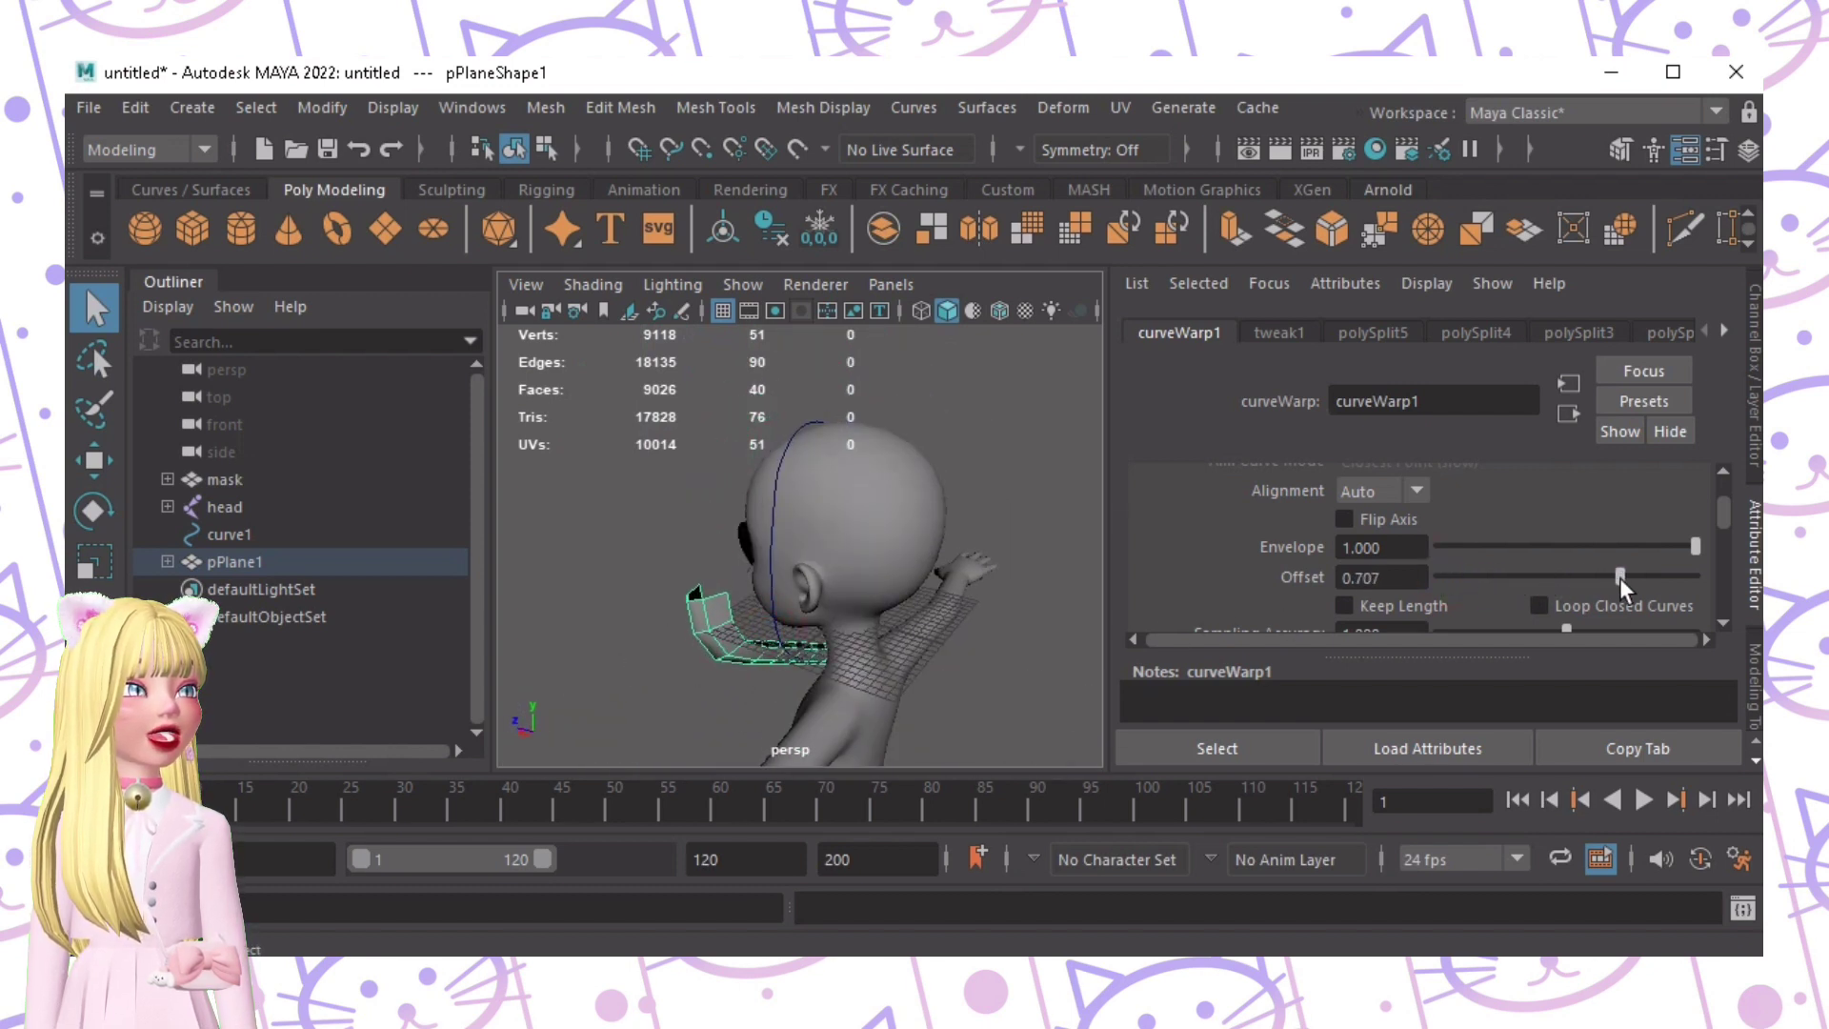
pyautogui.keyDown('alt'); pyautogui.moveTo(959, 664); pyautogui.dragTo(899, 608); pyautogui.keyUp('alt')
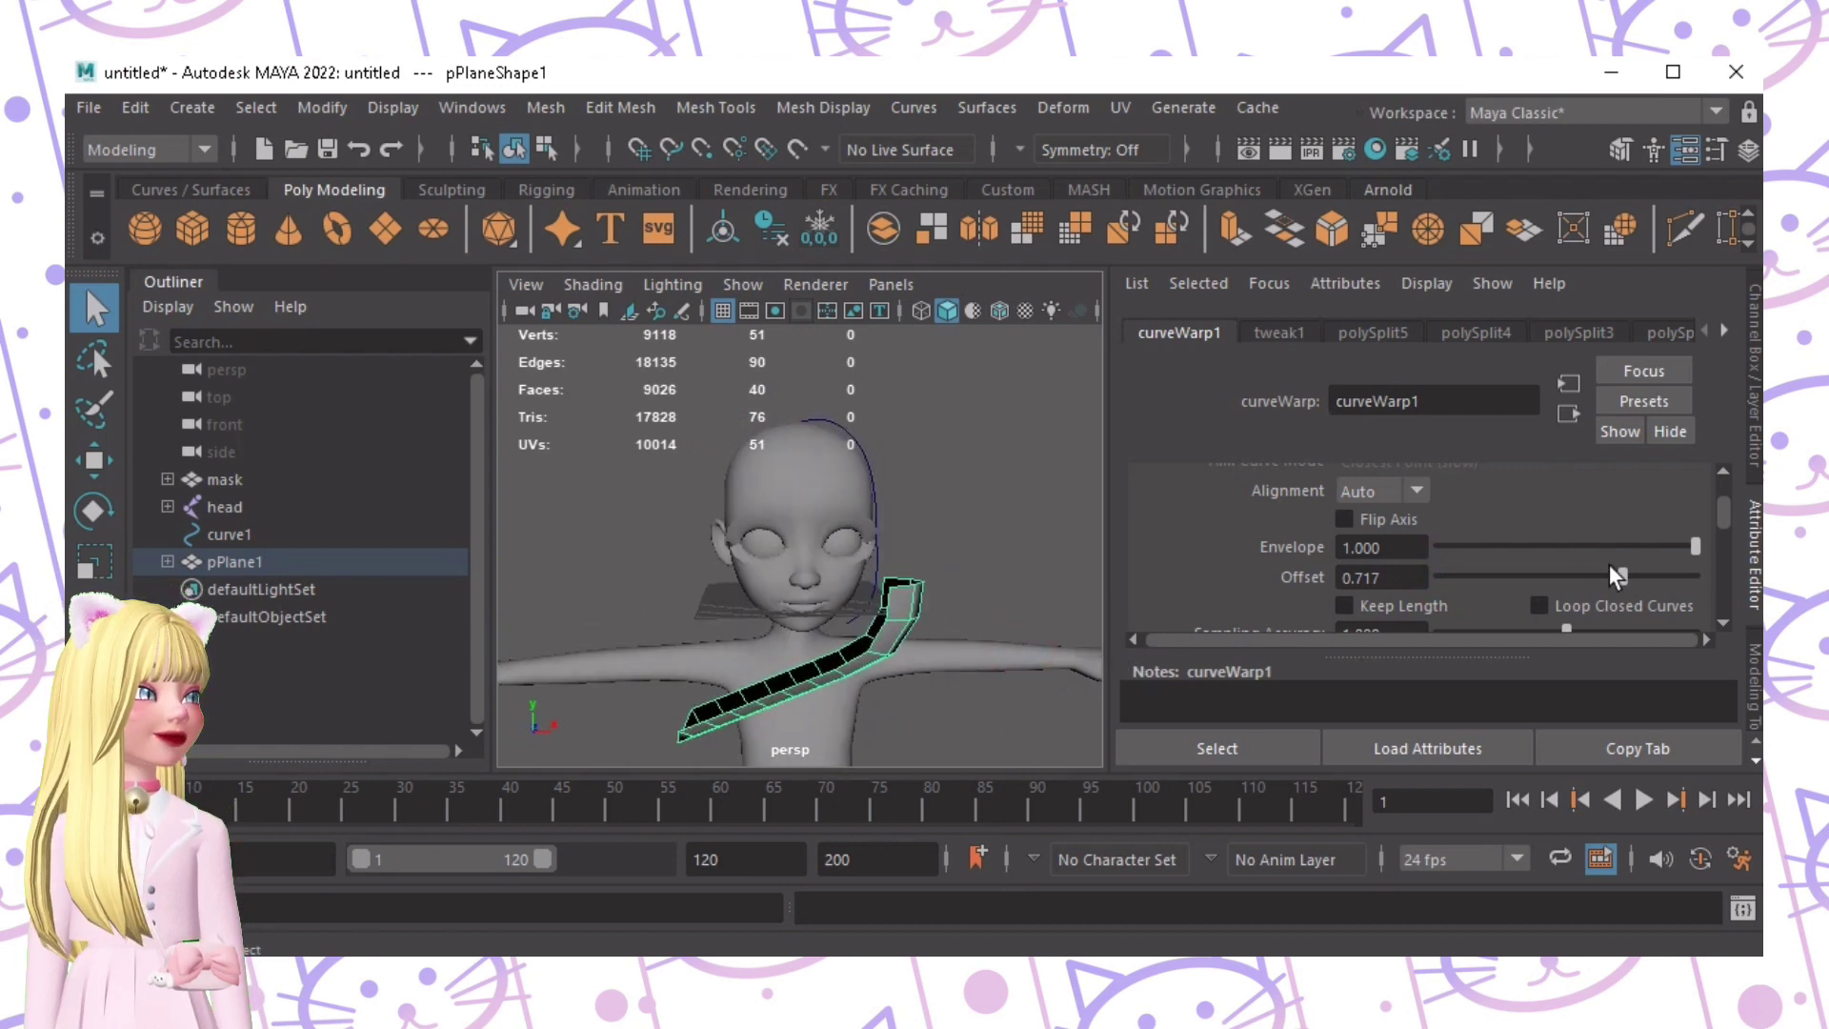
pyautogui.moveTo(1617, 575); pyautogui.dragTo(1408, 577)
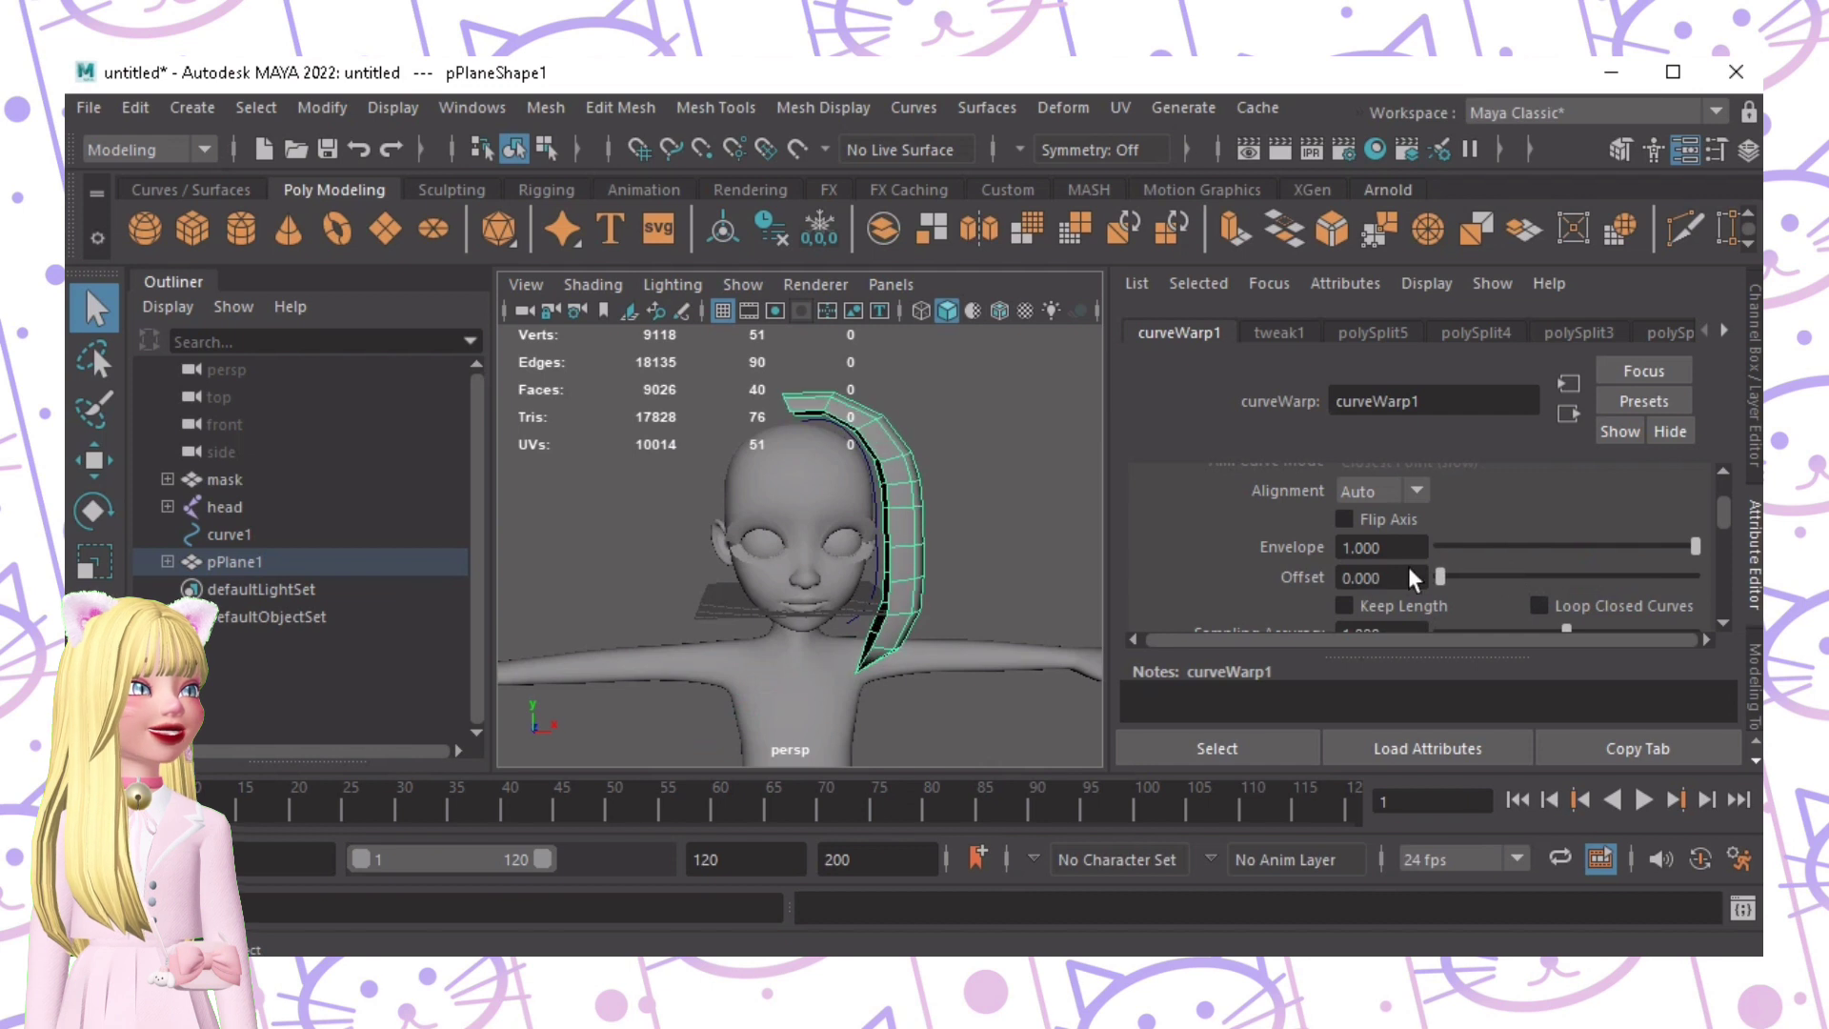
# Step: Try lowering curveWarp1's Envelope to about 0.462 and restore it to 1
pyautogui.keyDown('alt'); pyautogui.moveTo(819, 524); pyautogui.dragTo(1100, 571); pyautogui.keyUp('alt')
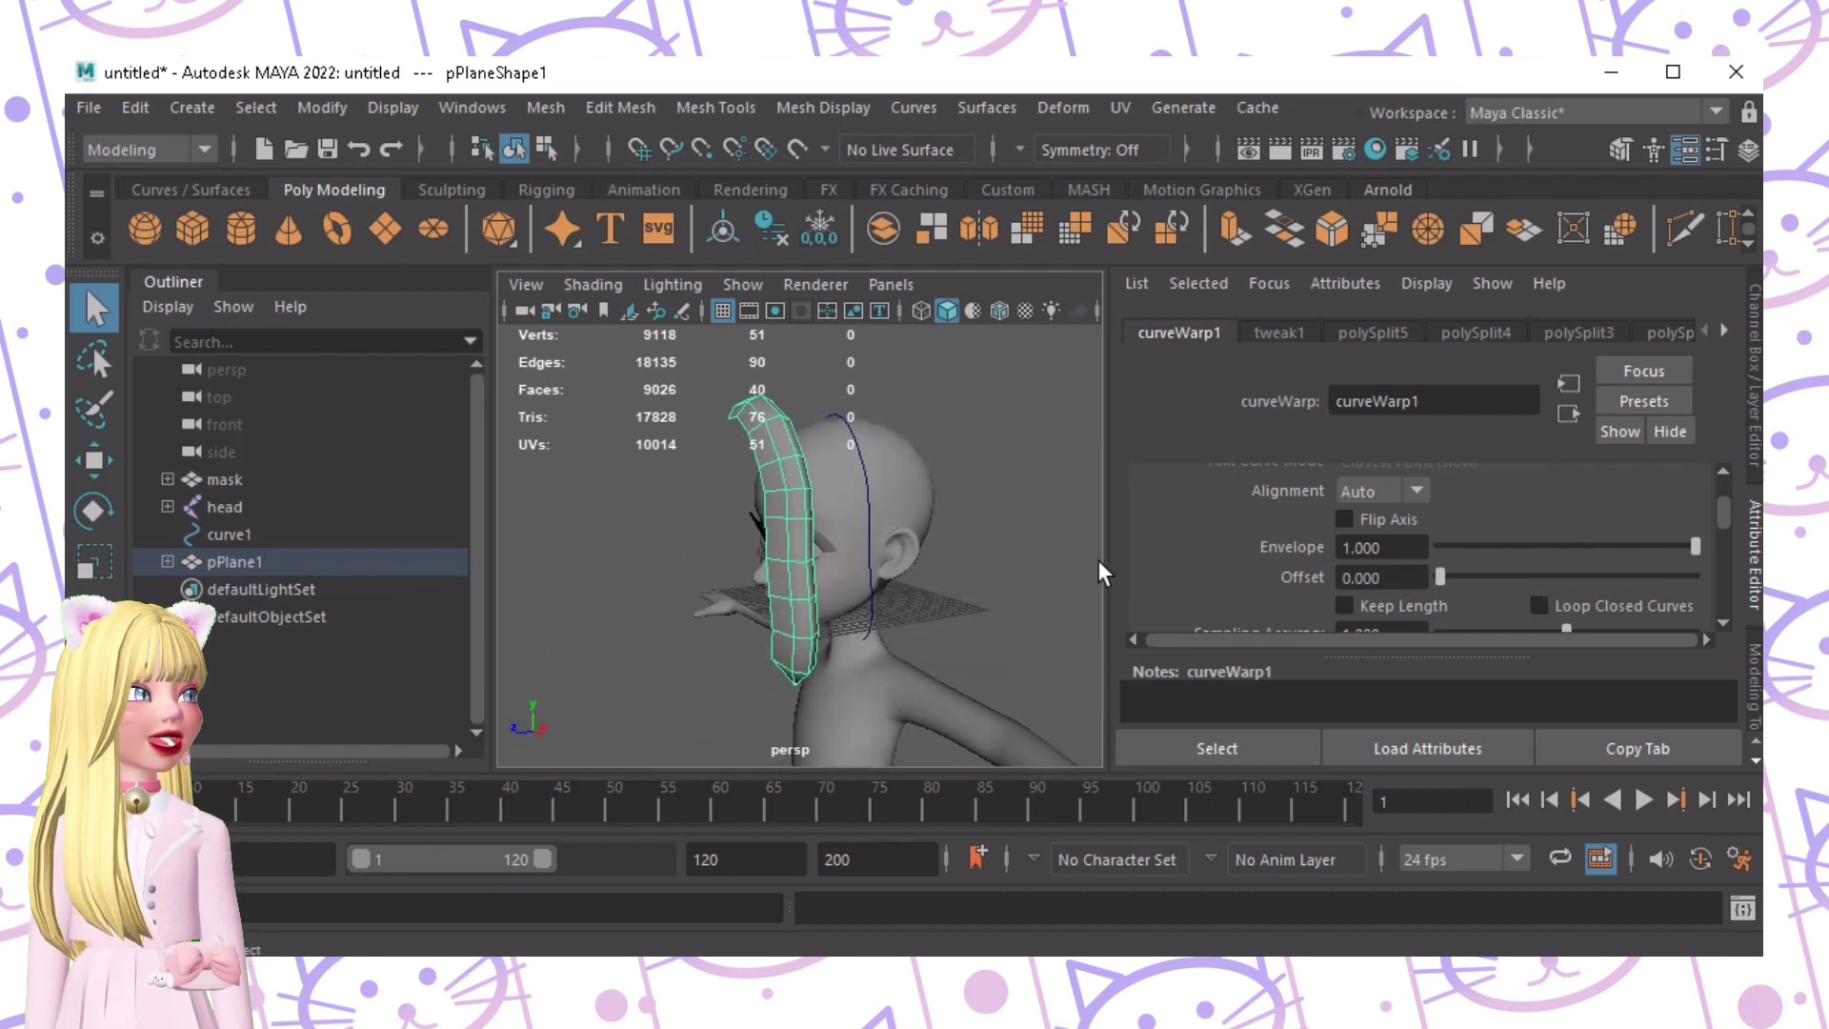
pyautogui.moveTo(1560, 556); pyautogui.dragTo(1552, 545)
pyautogui.keyDown('alt'); pyautogui.moveTo(686, 562); pyautogui.dragTo(636, 597); pyautogui.keyUp('alt')
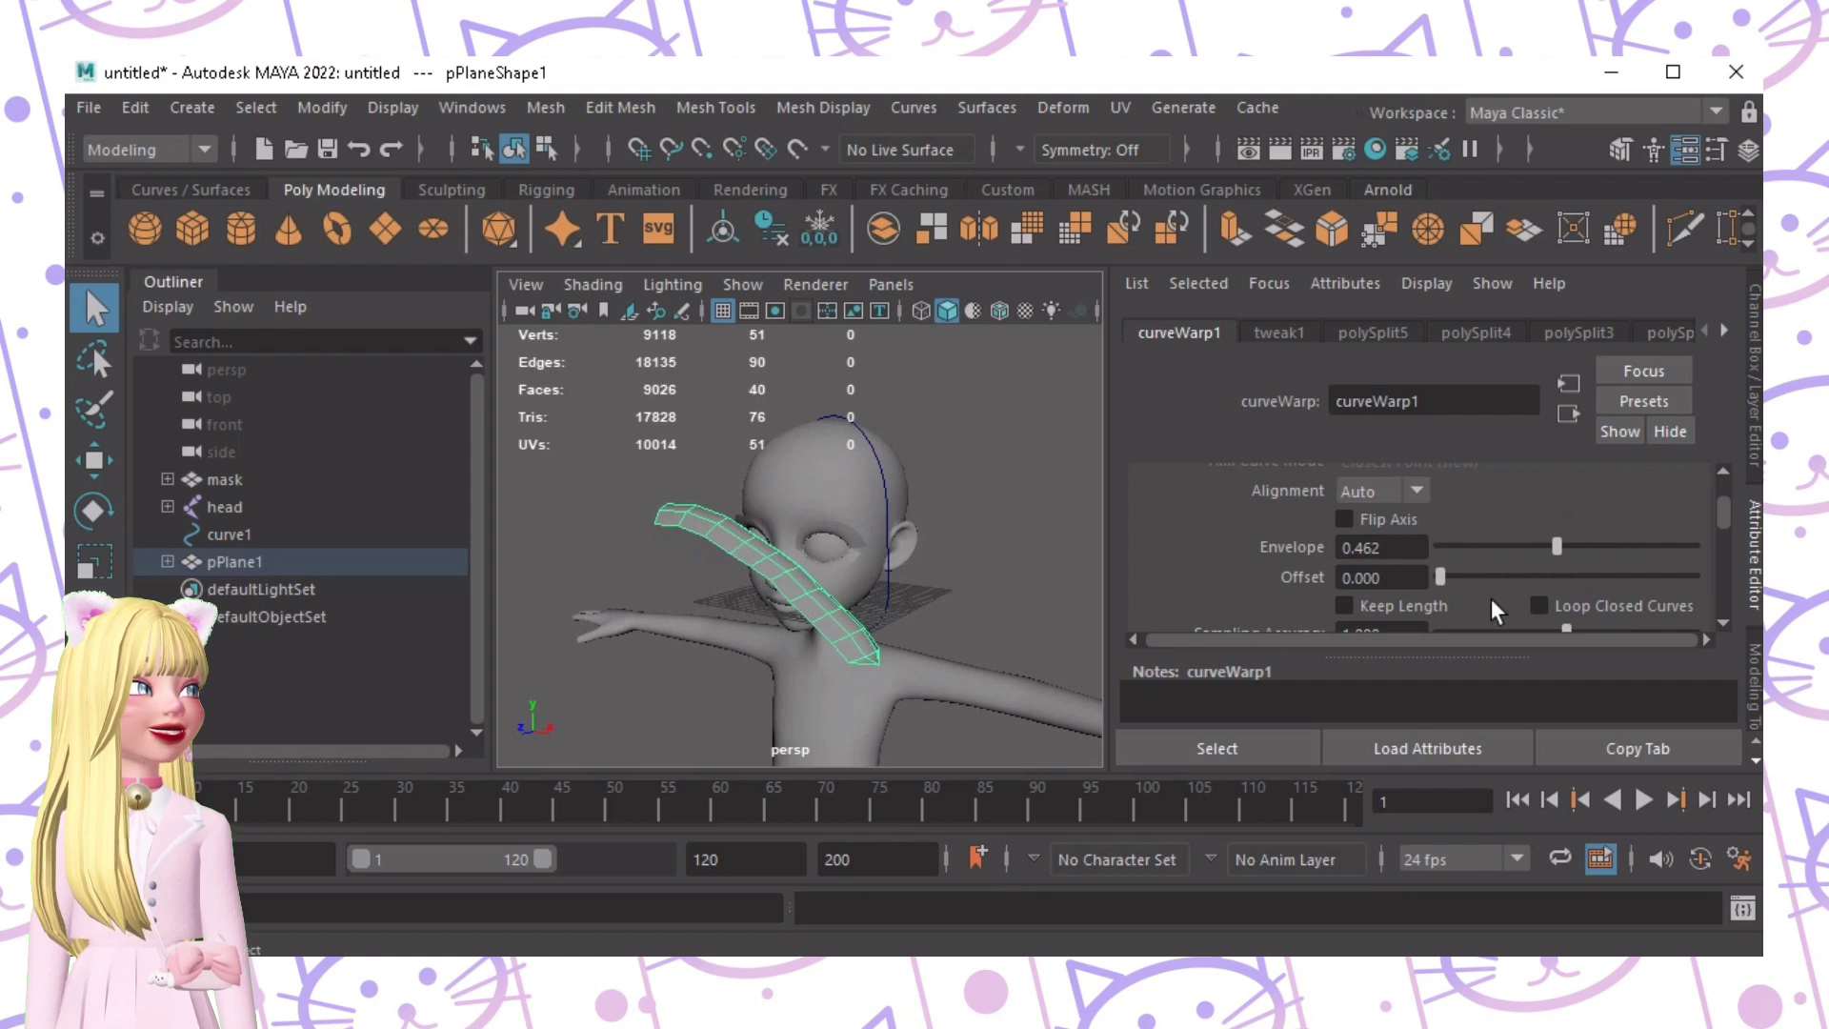
pyautogui.moveTo(1568, 549); pyautogui.dragTo(1700, 547)
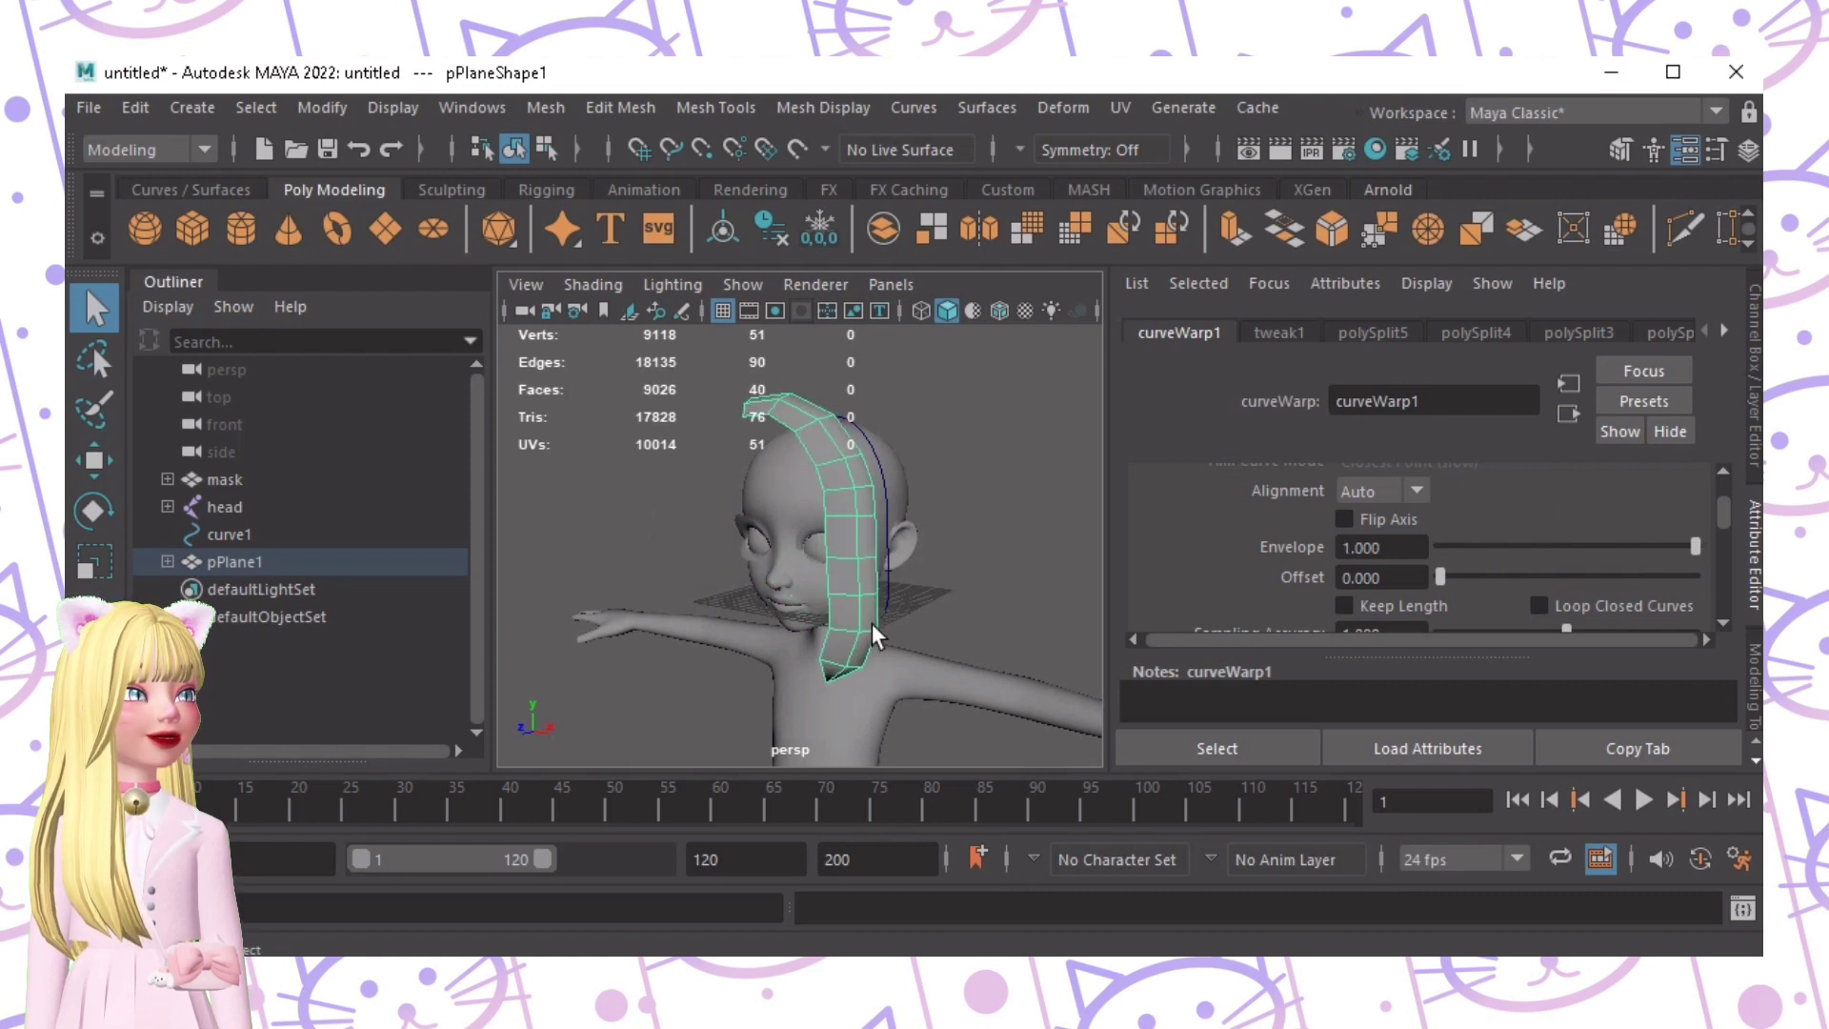
# Step: Raise curveWarp1's Sampling Accuracy to 2.000 and its Length Scale to 2.000
pyautogui.keyDown('alt'); pyautogui.moveTo(874, 636); pyautogui.dragTo(1010, 609); pyautogui.keyUp('alt')
pyautogui.scroll(-2, 1590, 572)
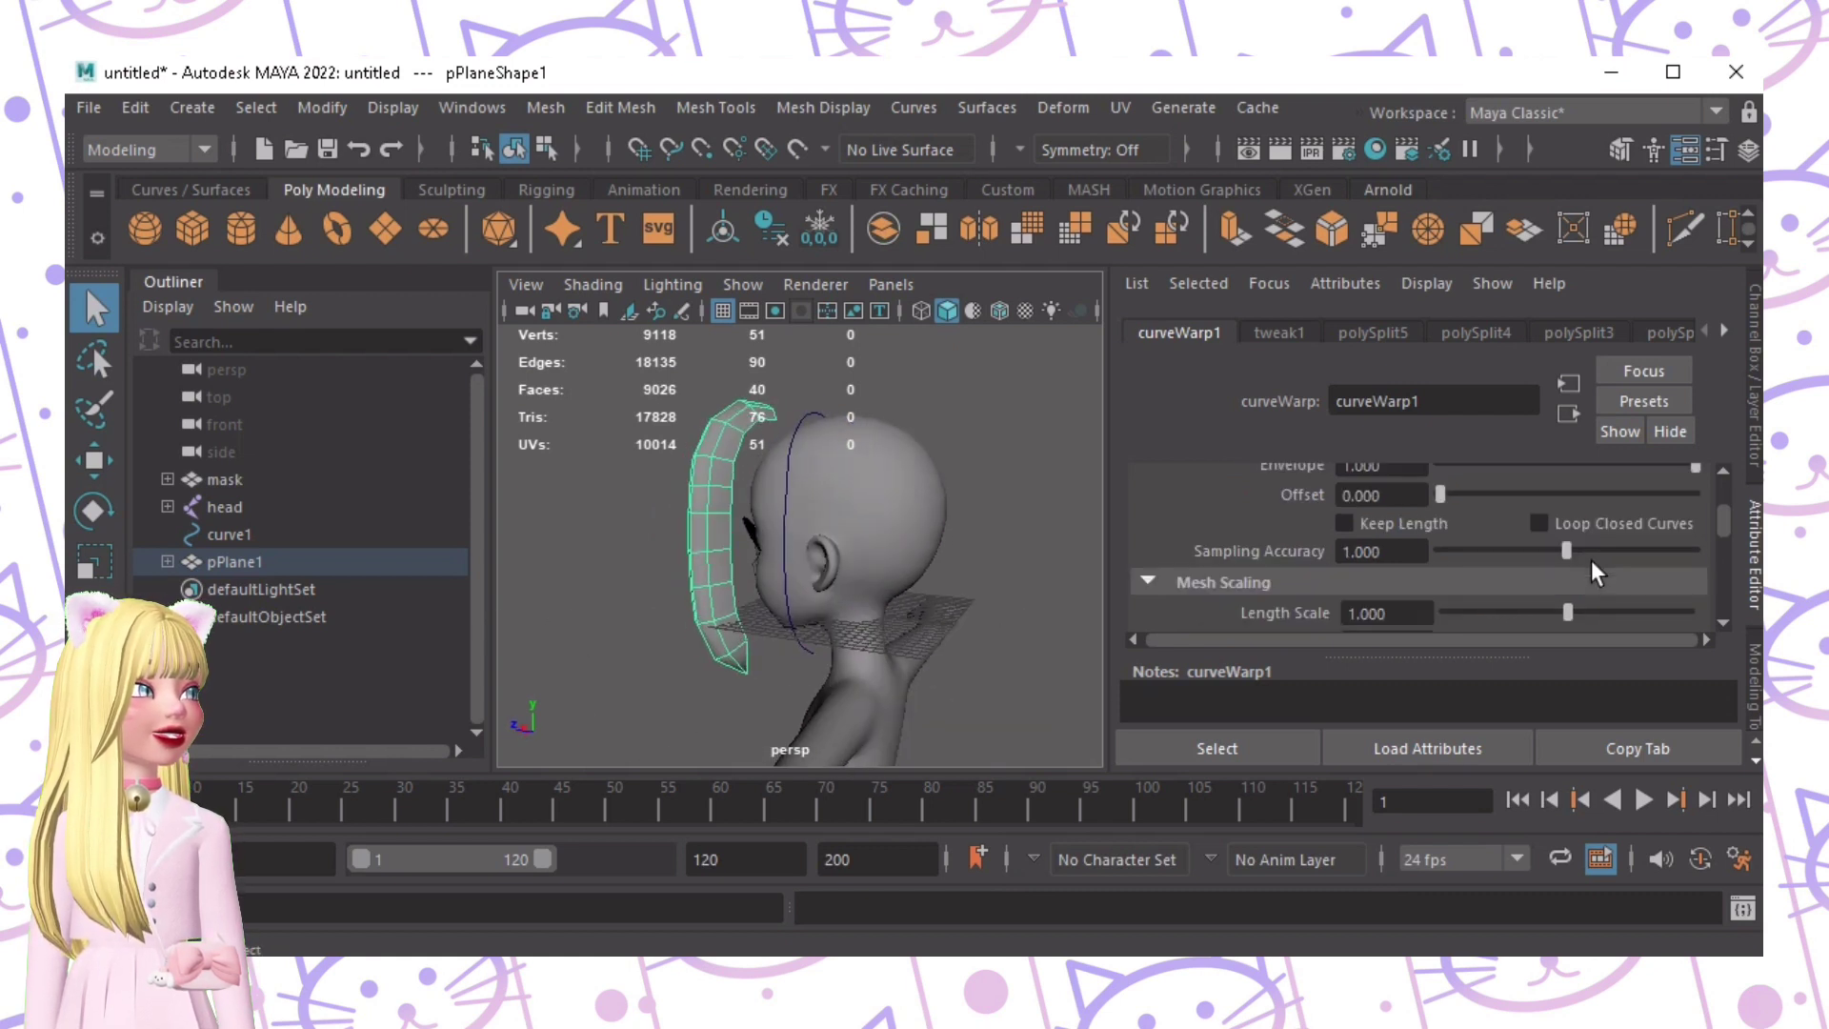
pyautogui.click(1590, 552)
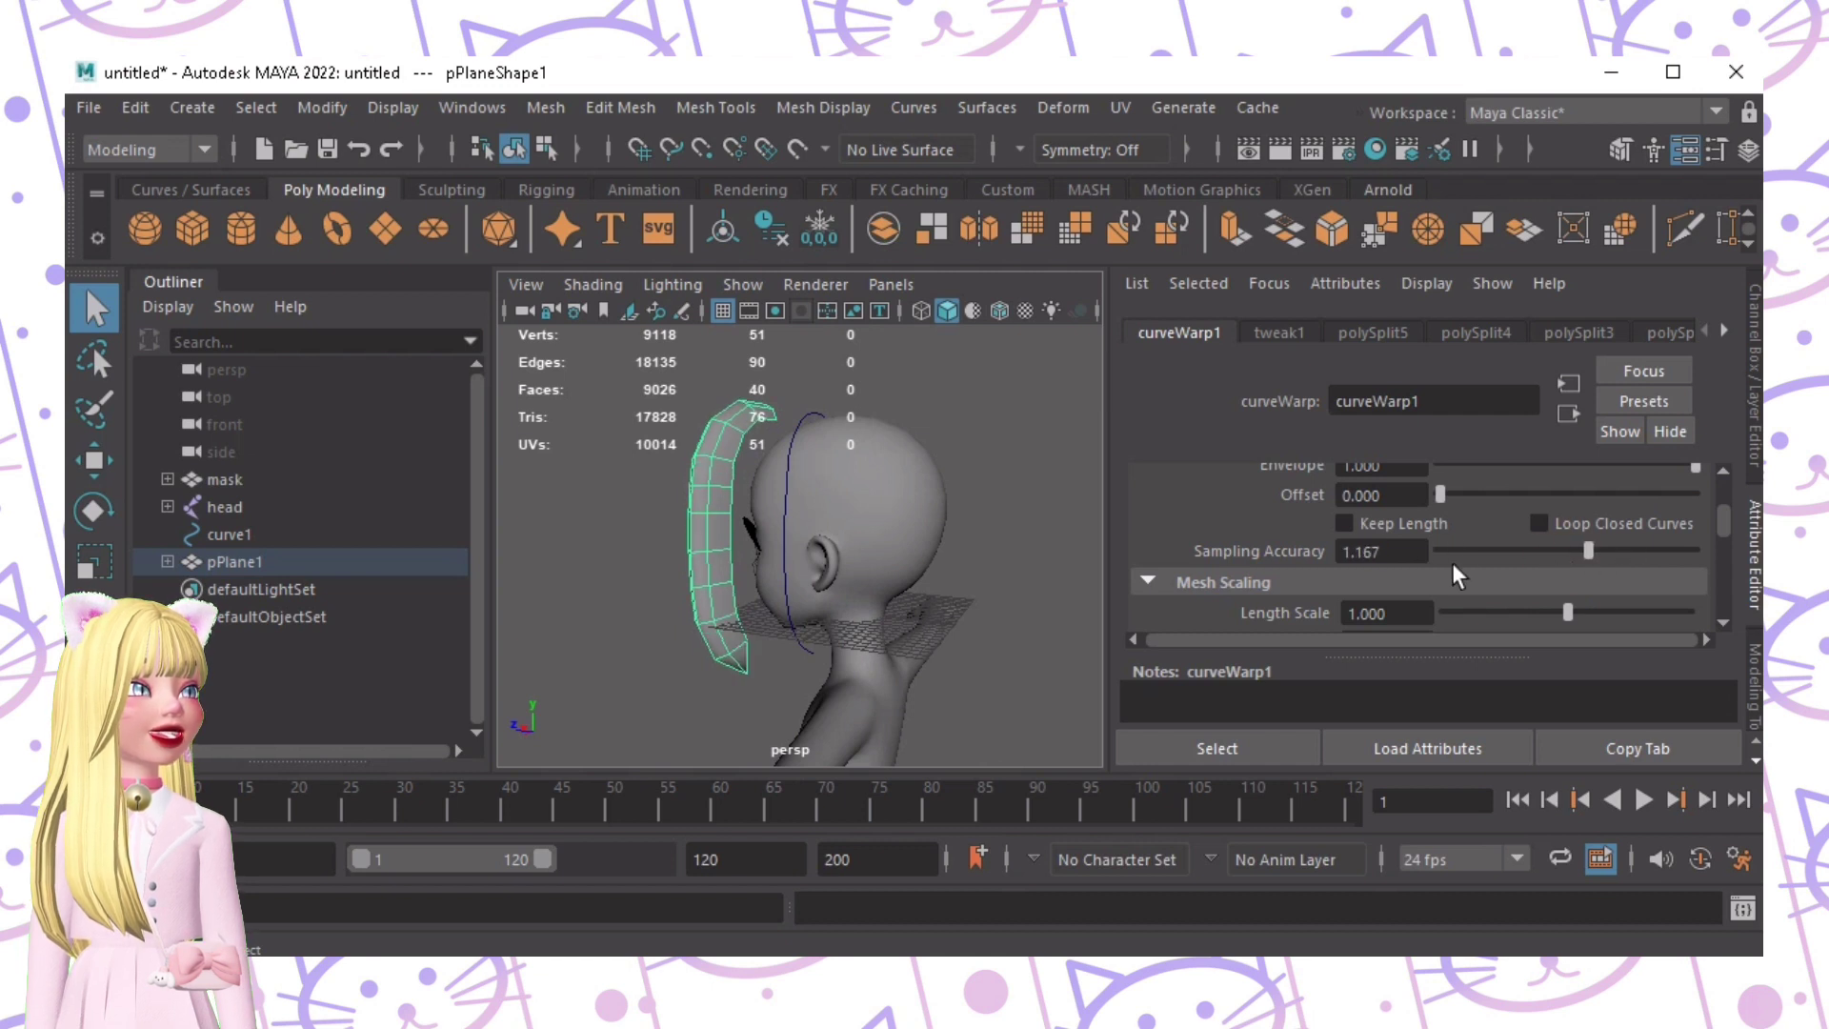
pyautogui.moveTo(1452, 562); pyautogui.dragTo(1696, 562)
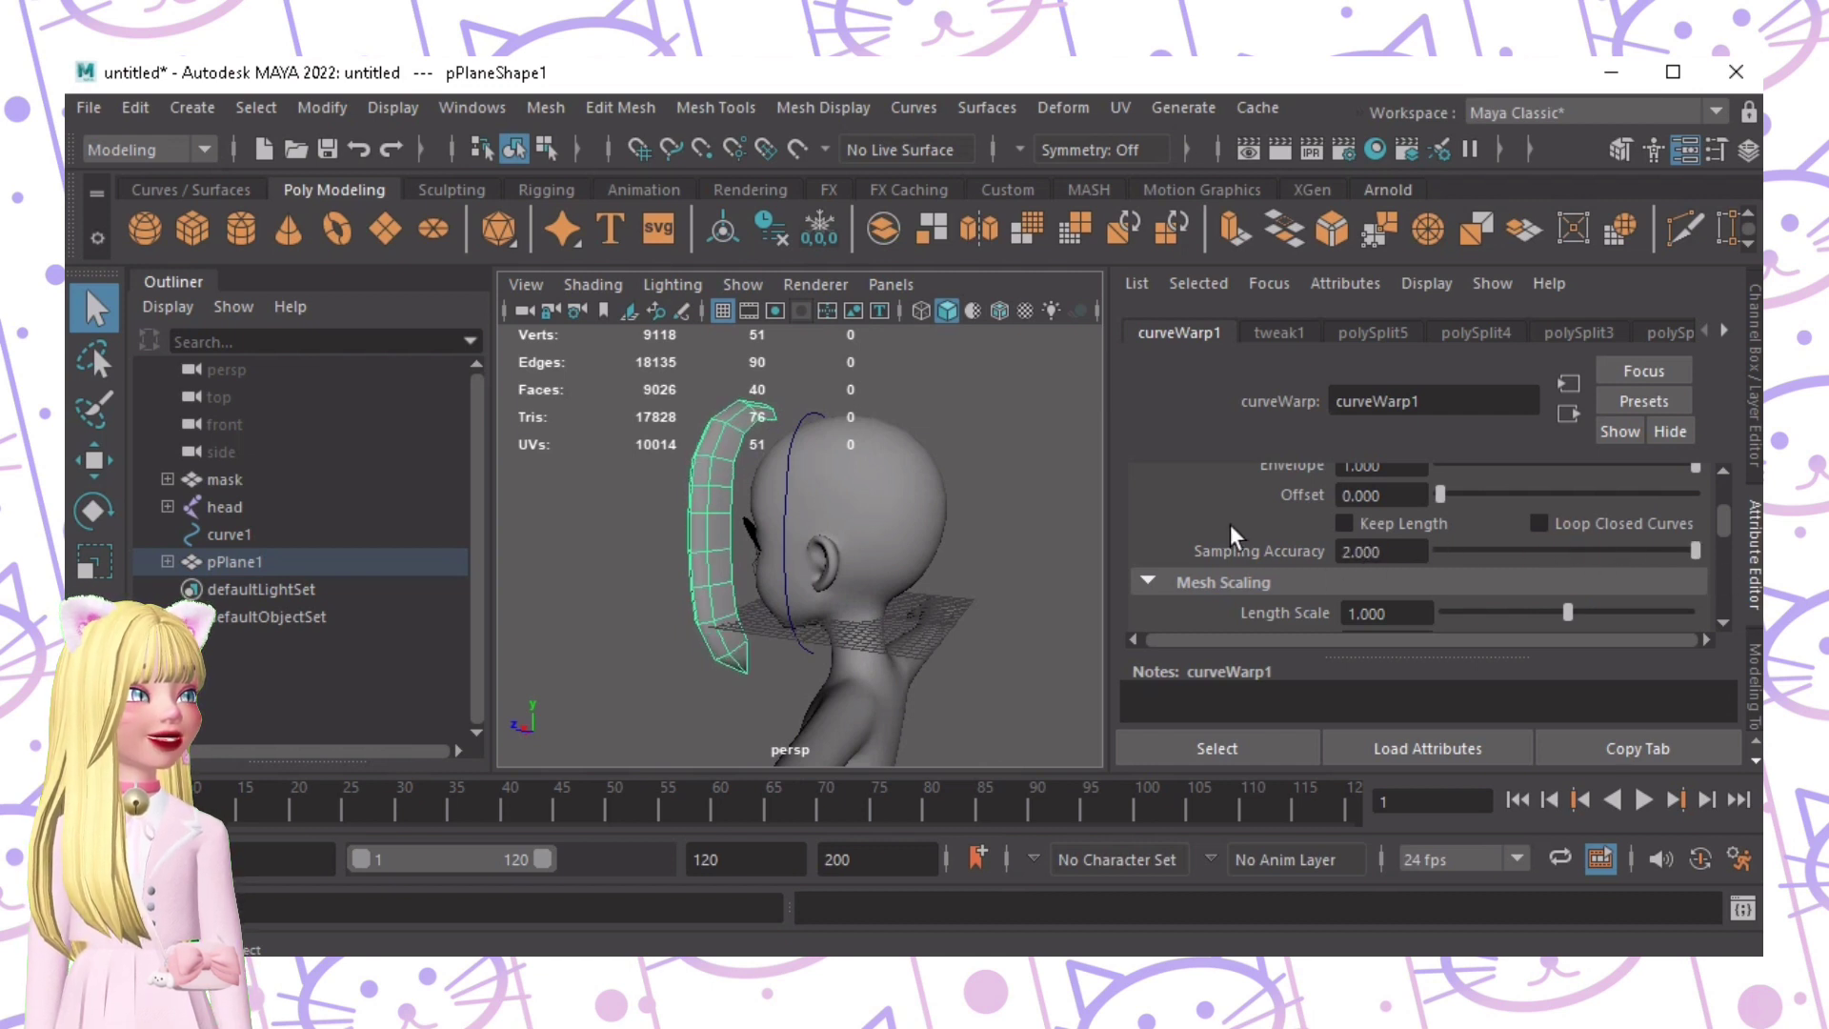
pyautogui.moveTo(1574, 608); pyautogui.dragTo(1398, 615)
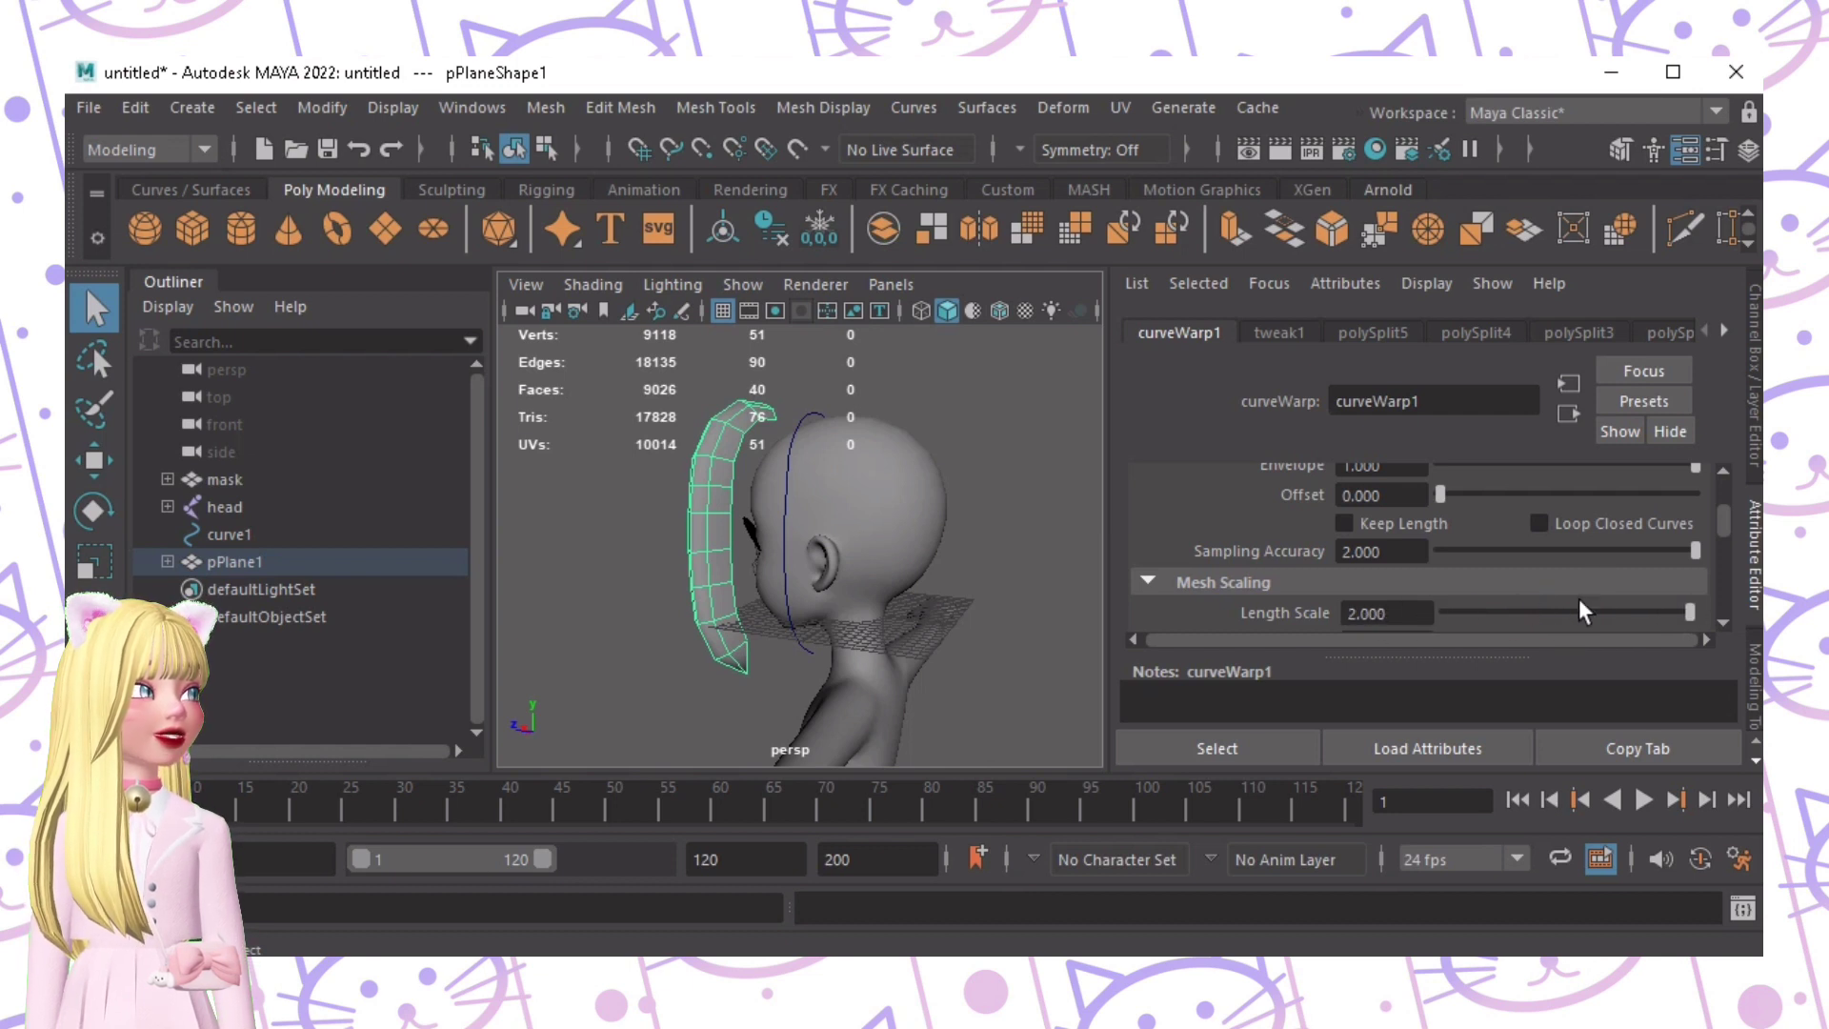
# Step: Reduce curveWarp1's Max. Scale to about 0.85 so the strip becomes narrower and sits closer to the head
pyautogui.scroll(-4, 1535, 595)
pyautogui.moveTo(1491, 477)
pyautogui.mouseDown()
pyautogui.moveTo(1511, 477)
pyautogui.moveTo(1466, 480)
pyautogui.mouseUp()
pyautogui.keyDown('alt'); pyautogui.moveTo(962, 535); pyautogui.dragTo(1068, 559); pyautogui.keyUp('alt')
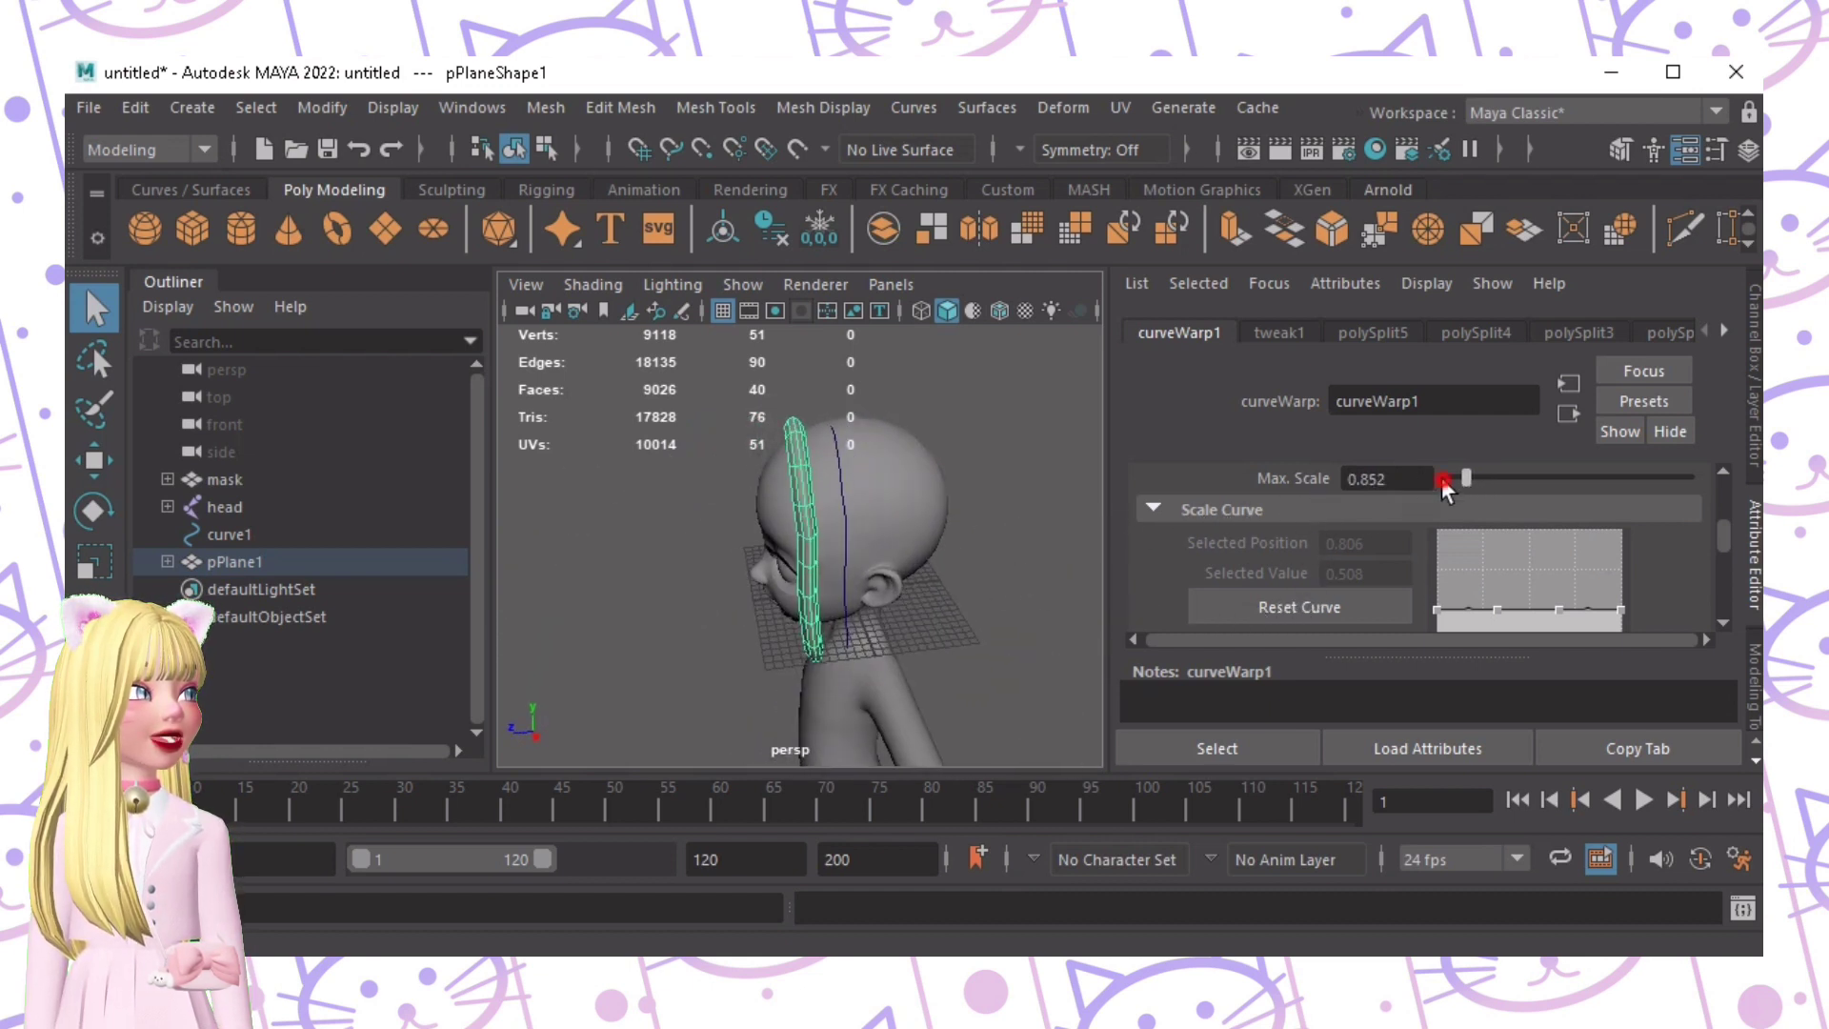
pyautogui.moveTo(1442, 477); pyautogui.dragTo(1470, 477)
pyautogui.keyDown('alt'); pyautogui.moveTo(1066, 569); pyautogui.dragTo(1191, 488); pyautogui.keyUp('alt')
# Step: Lower the start point of curveWarp1's Scale Curve to a value of about 0.169 to taper that end of the strip
pyautogui.scroll(-2, 1374, 534)
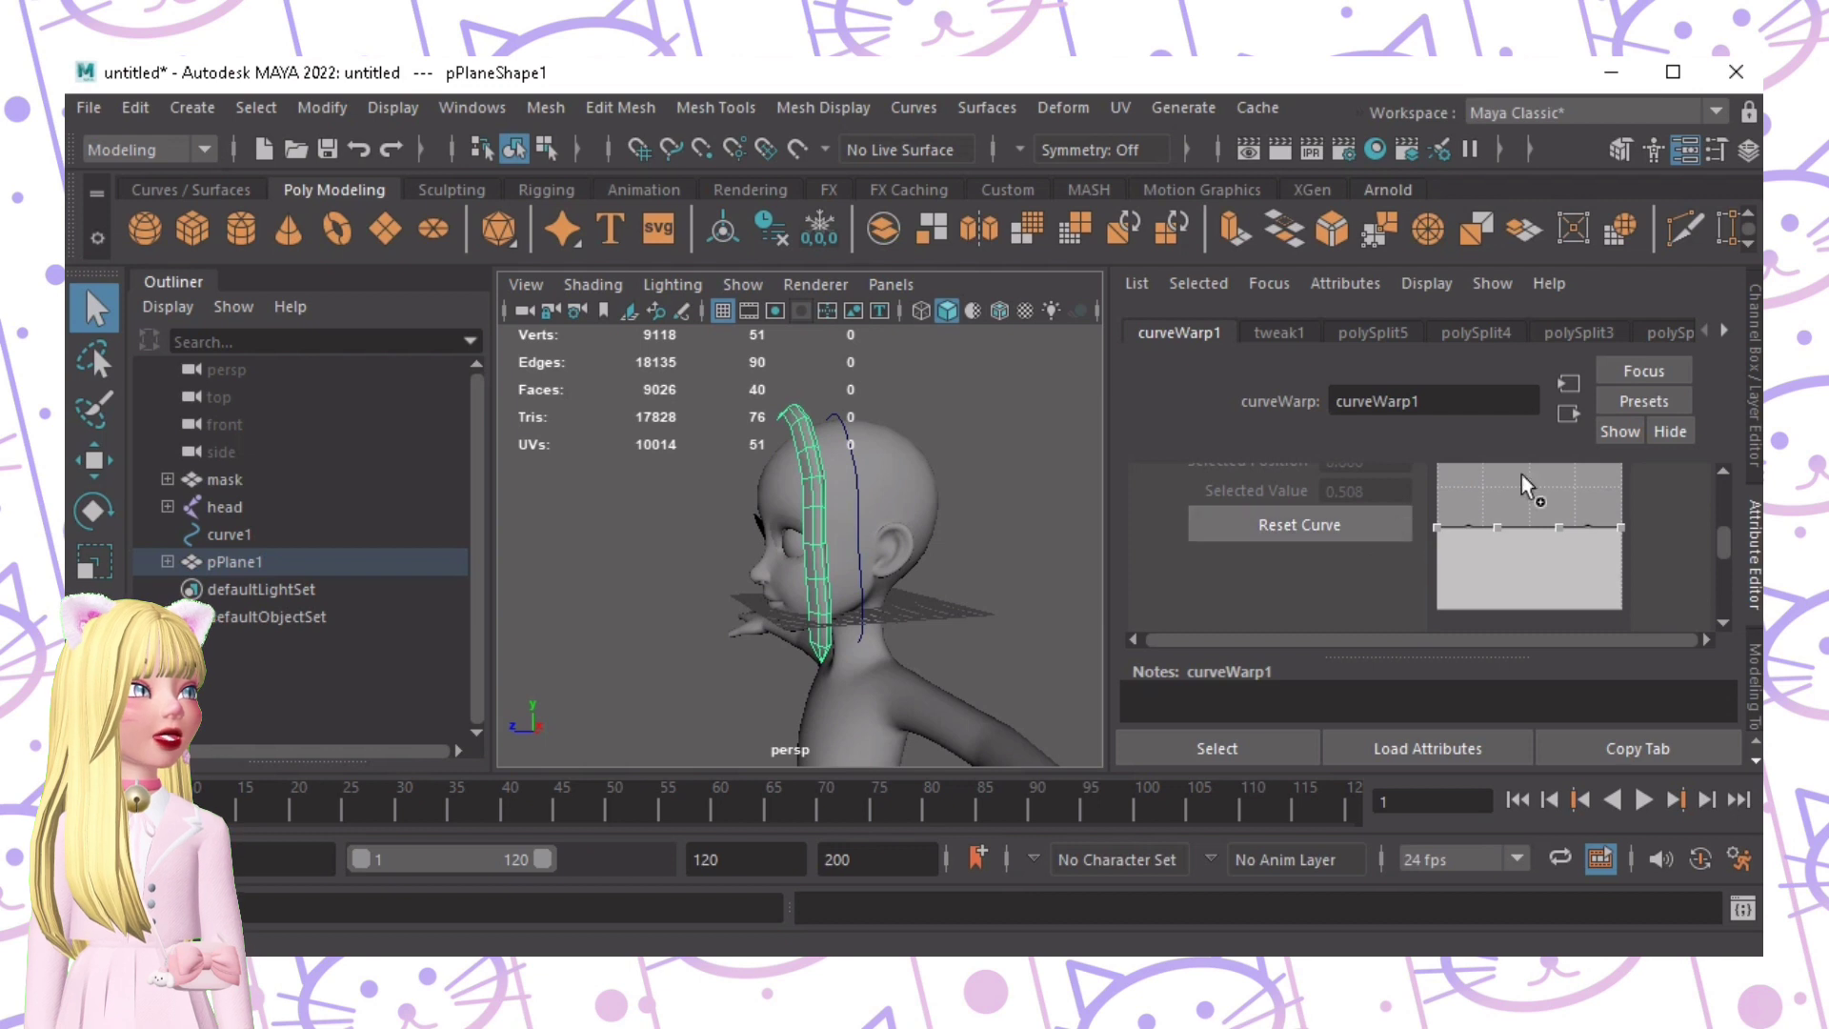
pyautogui.keyDown('alt'); pyautogui.moveTo(843, 524); pyautogui.dragTo(948, 534); pyautogui.keyUp('alt')
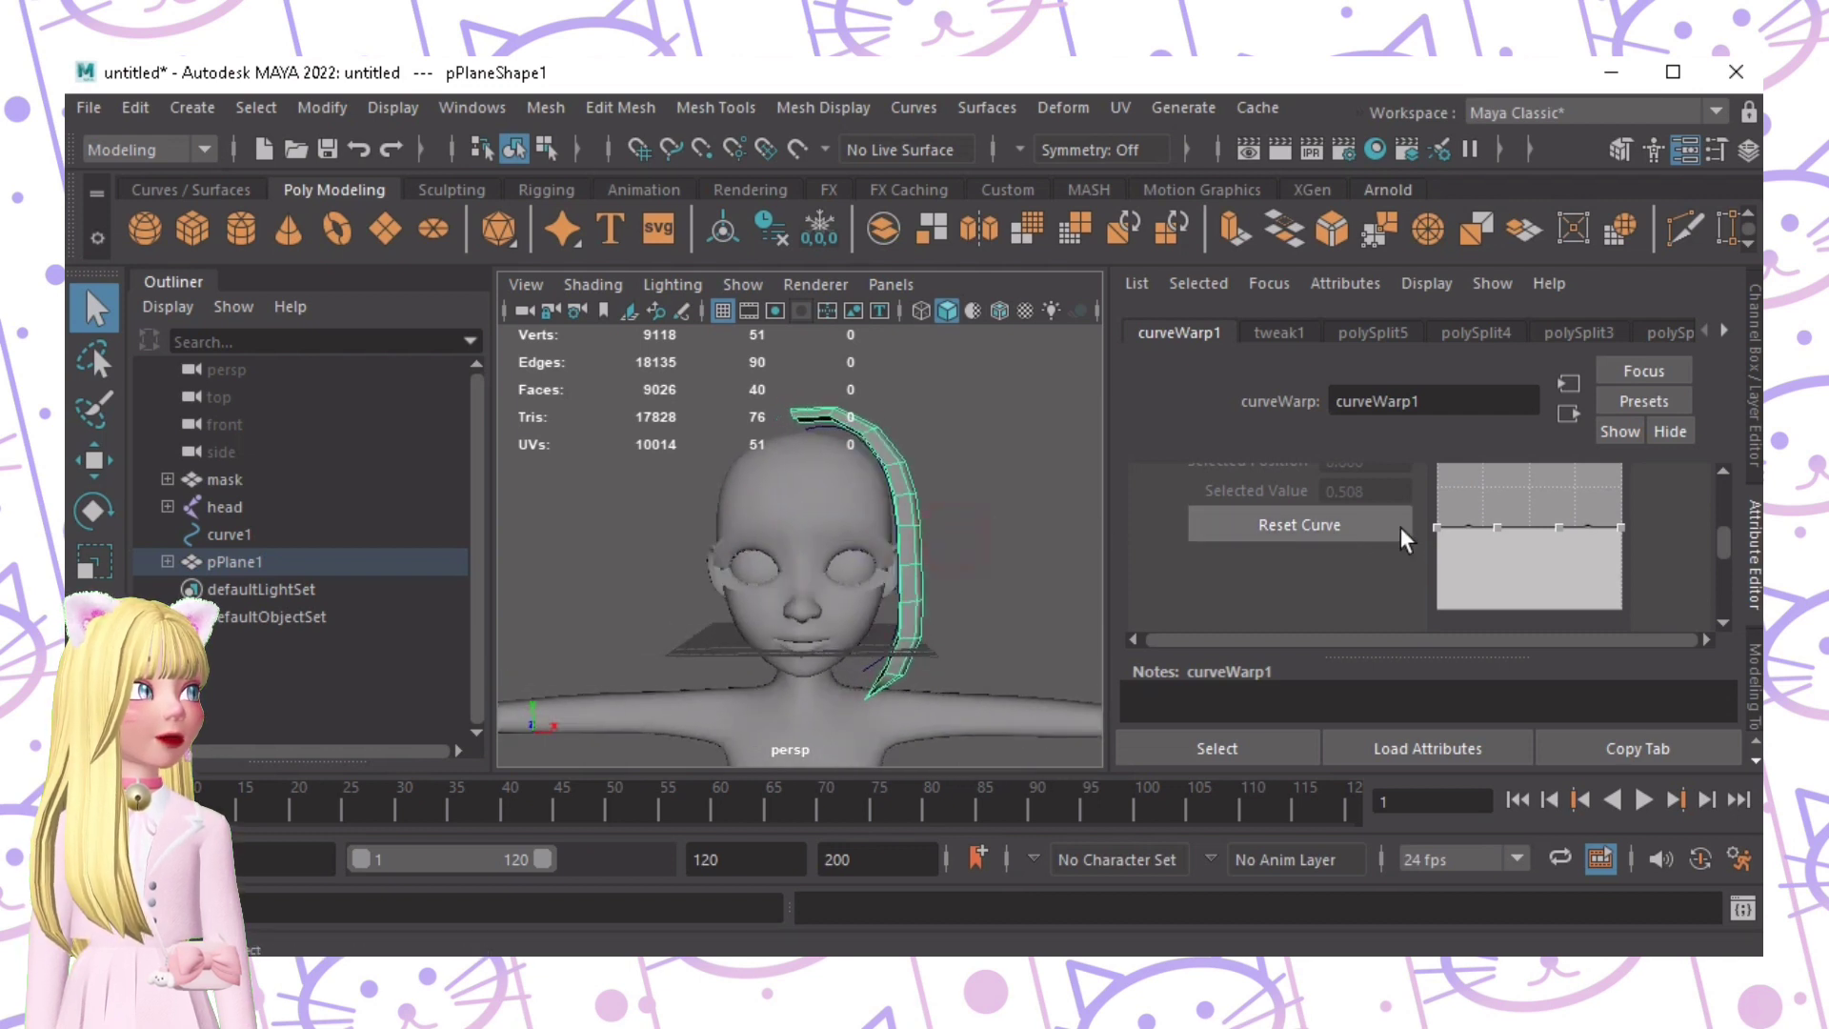
pyautogui.click(1436, 526)
pyautogui.moveTo(1436, 522); pyautogui.dragTo(1438, 583)
pyautogui.keyDown('alt'); pyautogui.moveTo(865, 498); pyautogui.dragTo(825, 513); pyautogui.keyUp('alt')
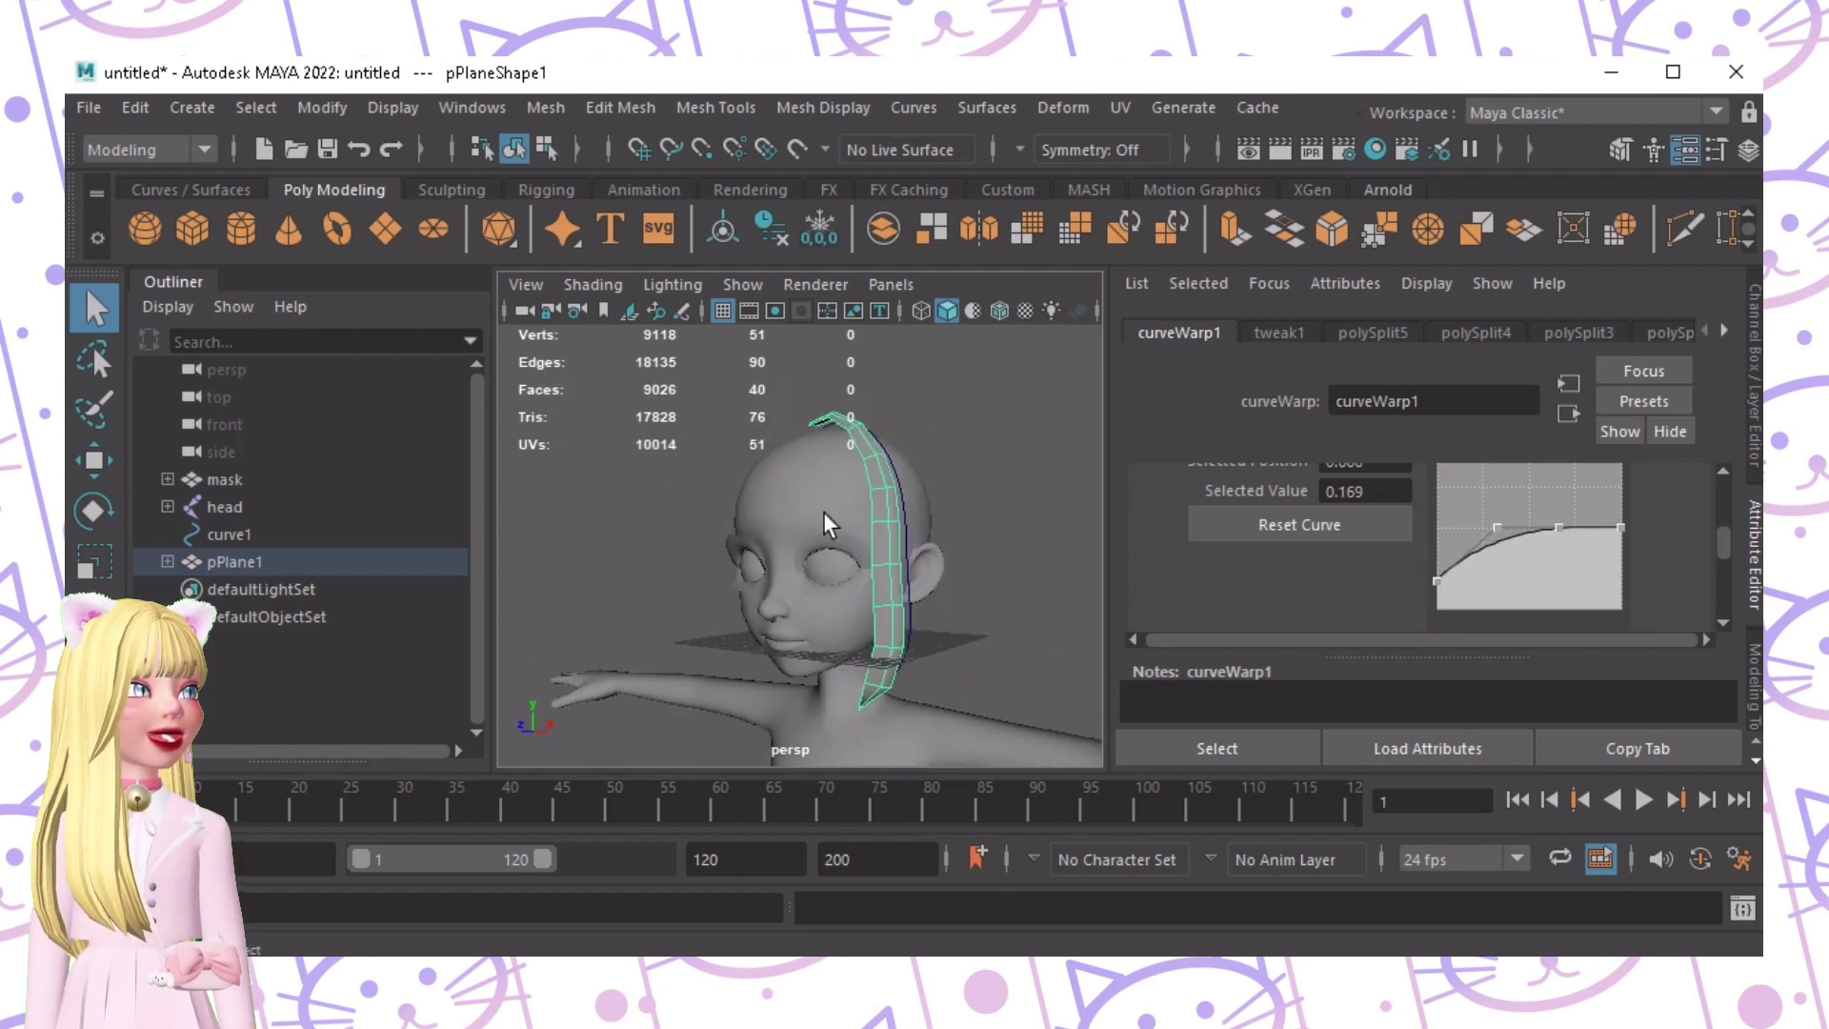
pyautogui.keyDown('alt'); pyautogui.moveTo(824, 513); pyautogui.dragTo(824, 430, button='middle'); pyautogui.keyUp('alt')
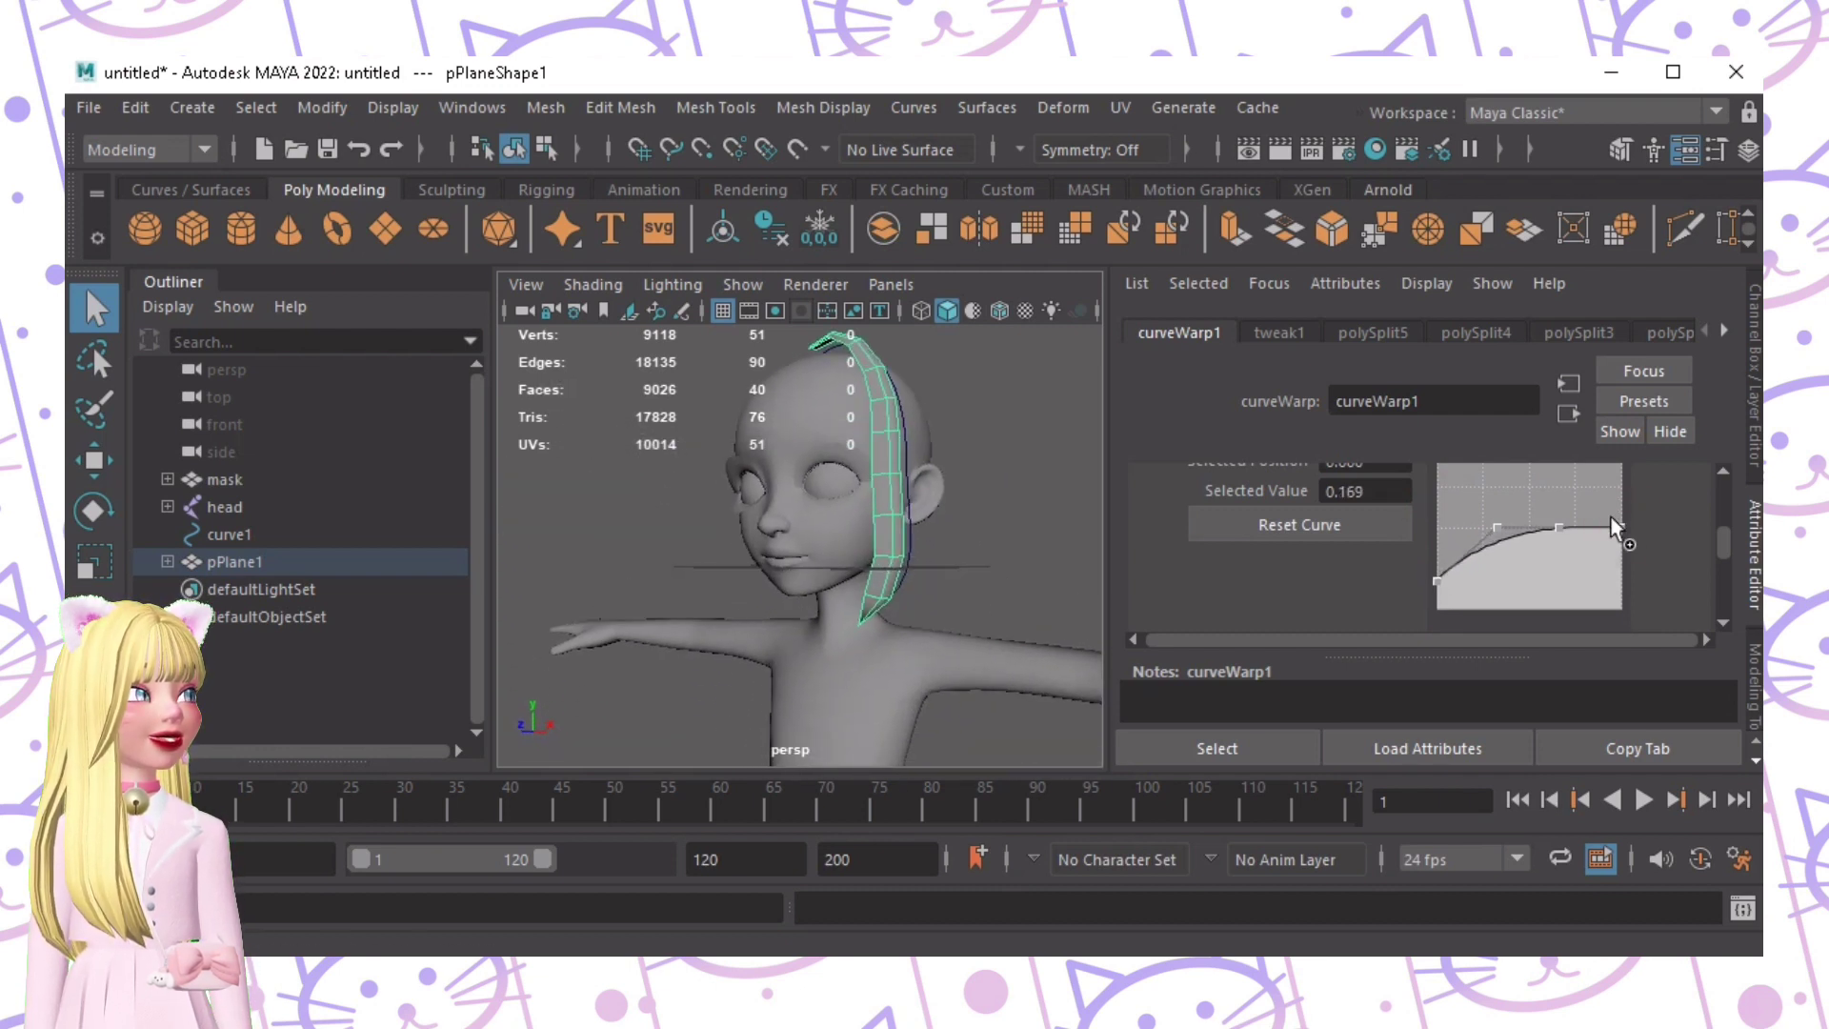
# Step: Raise the Scale Curve's end point to the maximum and place an extra point just before it at a value of about 0.508
pyautogui.moveTo(1614, 522); pyautogui.dragTo(1621, 467)
pyautogui.keyDown('alt'); pyautogui.moveTo(947, 584); pyautogui.dragTo(1095, 591); pyautogui.keyUp('alt')
pyautogui.moveTo(1618, 474); pyautogui.dragTo(1598, 625)
pyautogui.keyDown('alt'); pyautogui.moveTo(943, 574); pyautogui.dragTo(1000, 643); pyautogui.keyUp('alt')
pyautogui.moveTo(1596, 598); pyautogui.dragTo(1597, 529)
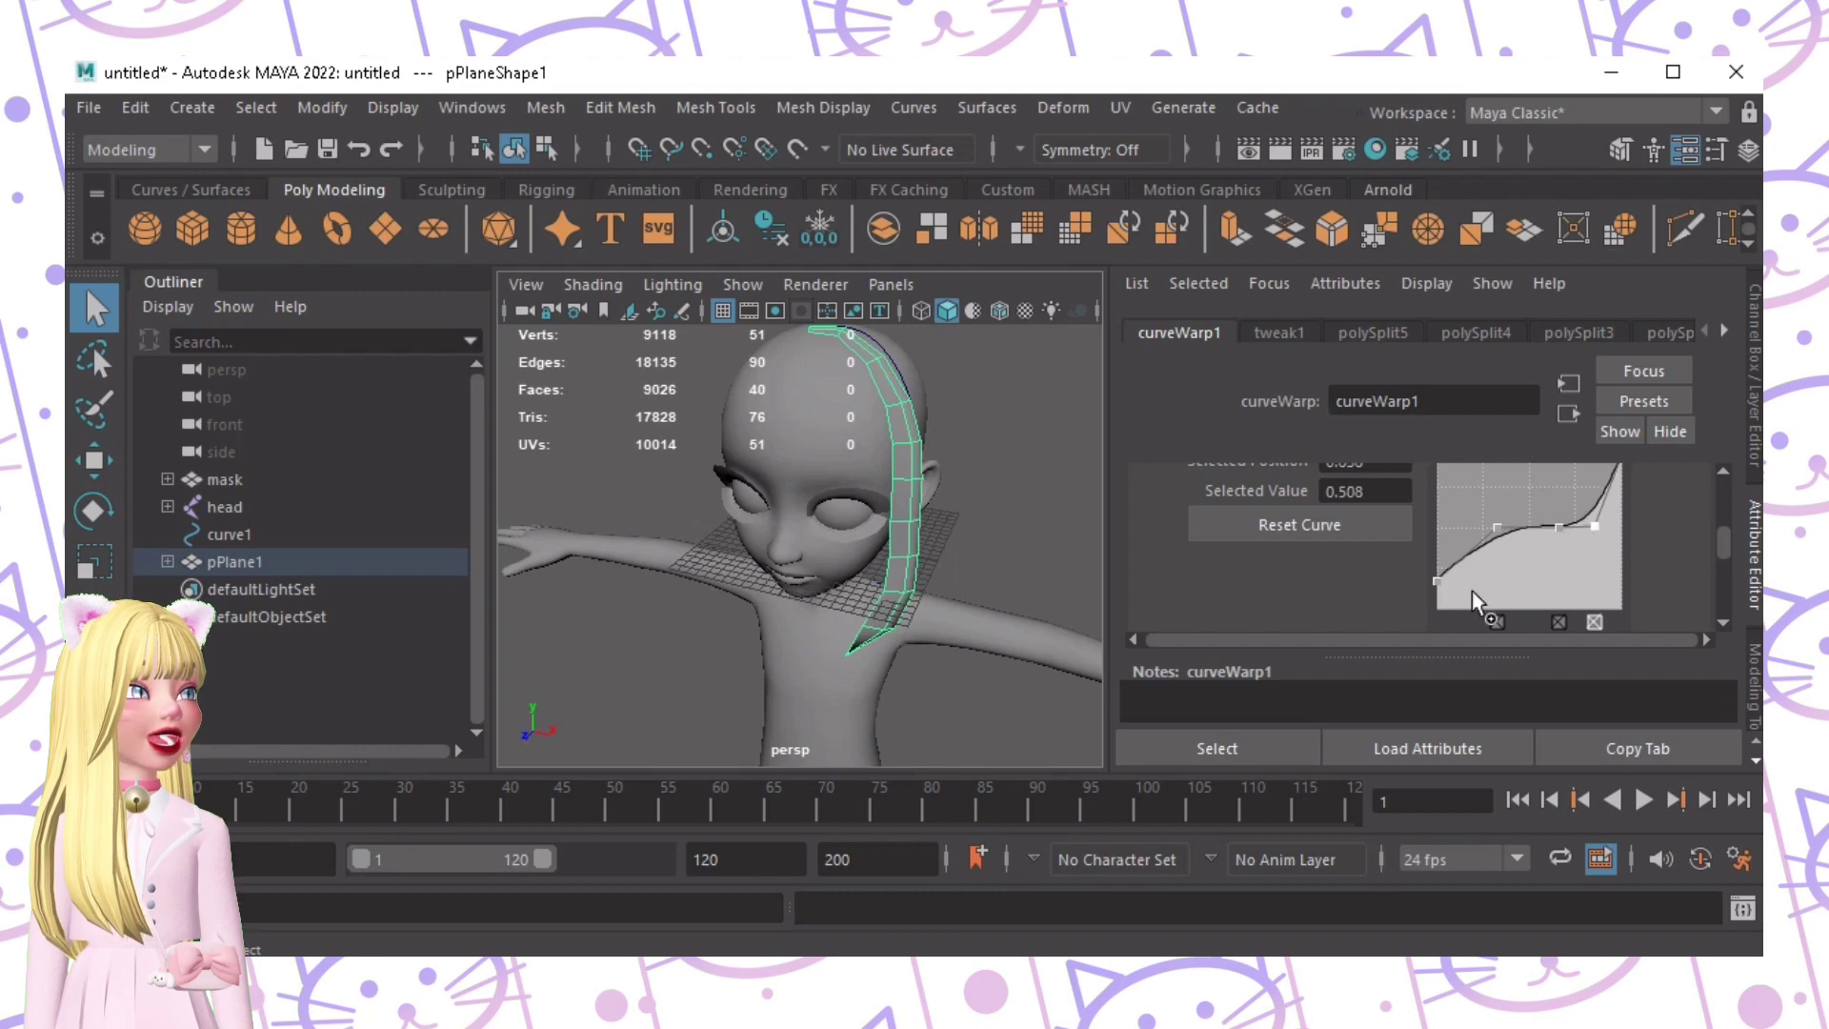
# Step: Fine-tune the Scale Curve's start point to a value of about 0.195
pyautogui.moveTo(871, 532)
pyautogui.keyDown('alt'); pyautogui.mouseDown()
pyautogui.moveTo(949, 534)
pyautogui.moveTo(715, 490)
pyautogui.moveTo(1095, 509)
pyautogui.moveTo(1084, 561)
pyautogui.moveTo(886, 545)
pyautogui.mouseUp(); pyautogui.keyUp('alt')
pyautogui.moveTo(1438, 586); pyautogui.dragTo(1434, 577)
pyautogui.keyDown('alt'); pyautogui.moveTo(766, 563); pyautogui.dragTo(943, 515); pyautogui.keyUp('alt')
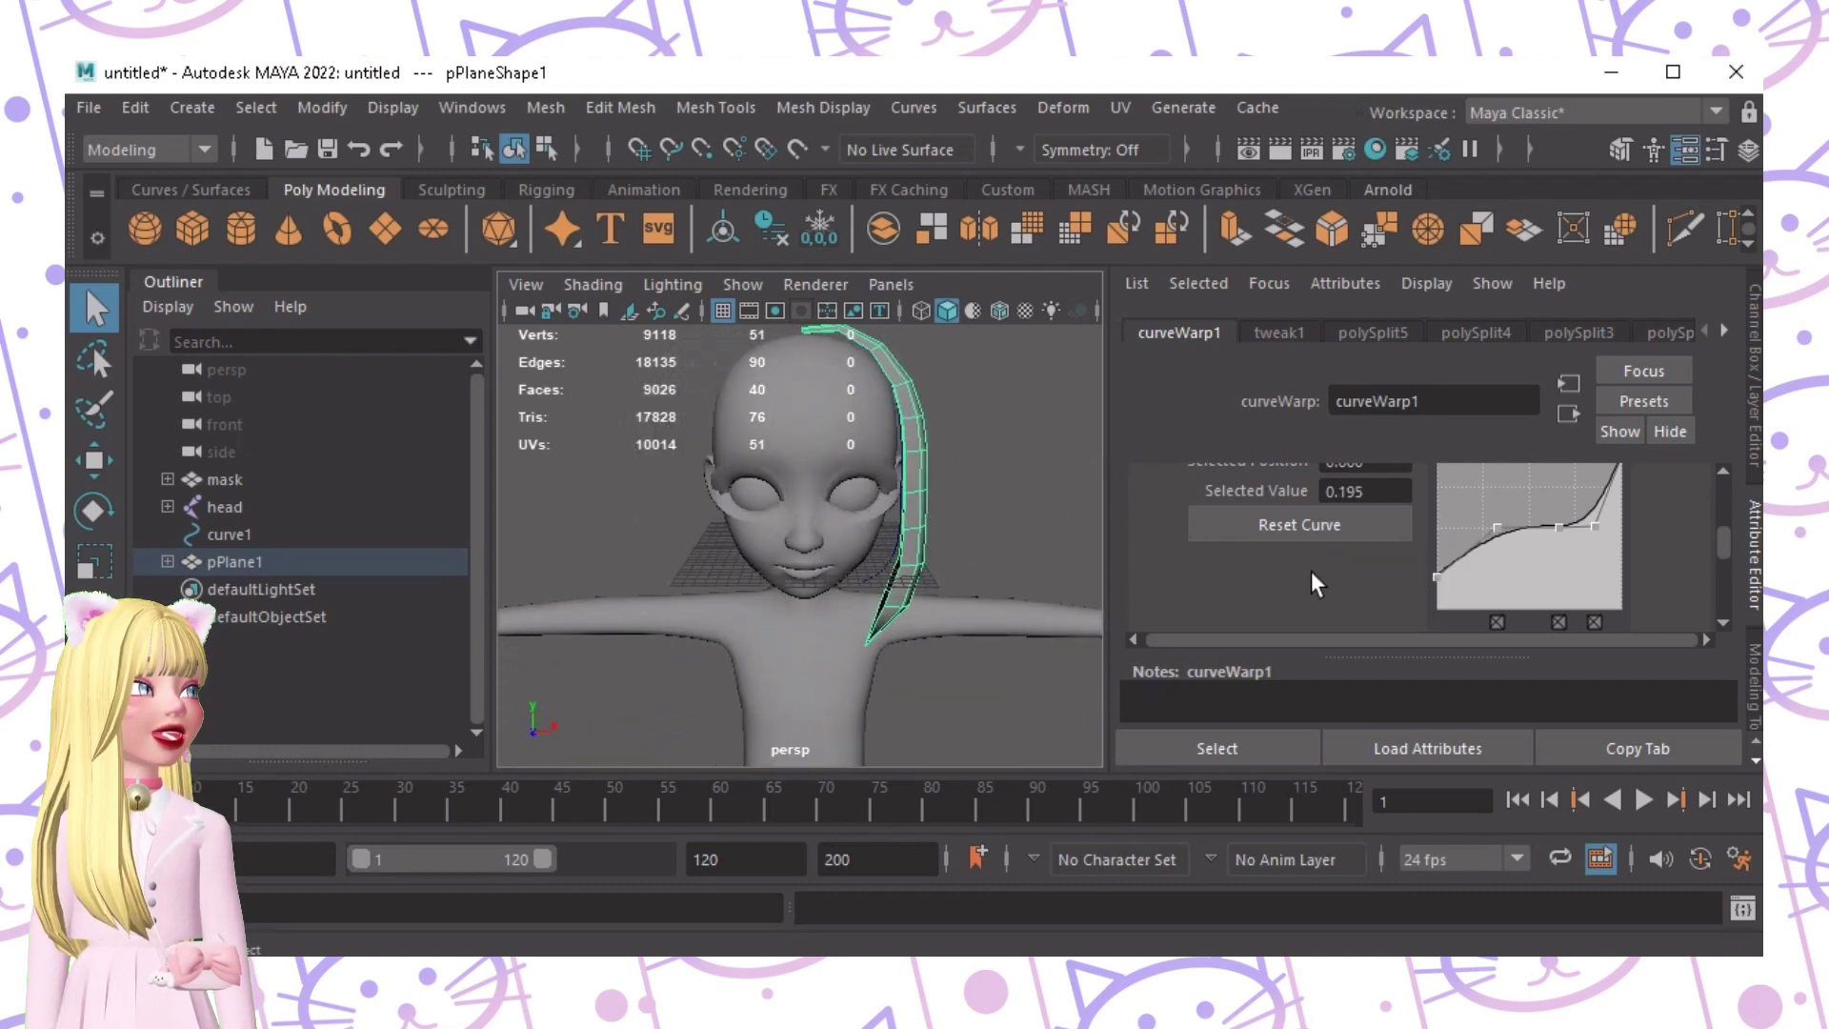
# Step: Try a curveWarp1 Rotation of about 10.227 and check the strip from the side and front
pyautogui.scroll(3, 1334, 572)
pyautogui.keyDown('alt'); pyautogui.moveTo(708, 498); pyautogui.dragTo(943, 576); pyautogui.keyUp('alt')
pyautogui.moveTo(1570, 535)
pyautogui.mouseDown()
pyautogui.moveTo(1436, 530)
pyautogui.moveTo(1569, 535)
pyautogui.mouseUp()
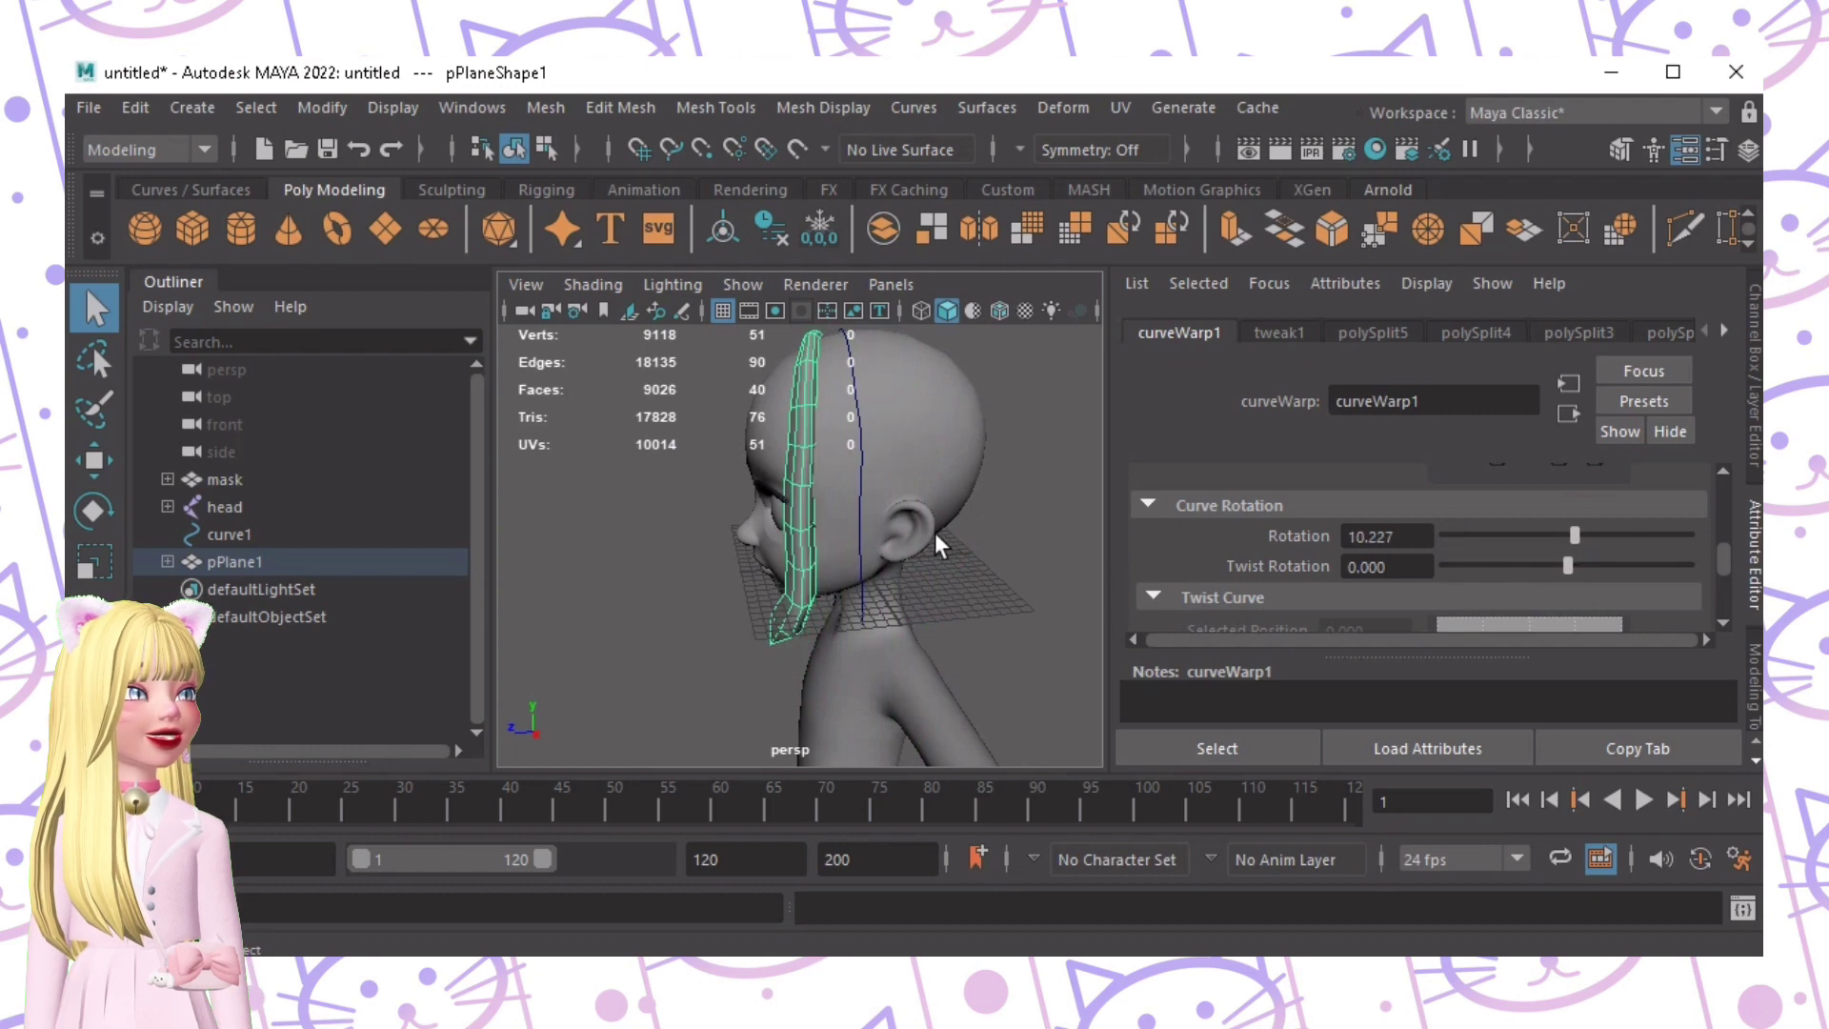
pyautogui.keyDown('alt'); pyautogui.moveTo(935, 533); pyautogui.dragTo(1229, 517); pyautogui.keyUp('alt')
pyautogui.moveTo(853, 393); pyautogui.dragTo(844, 580)
pyautogui.hotkey('ctrl', 'z')
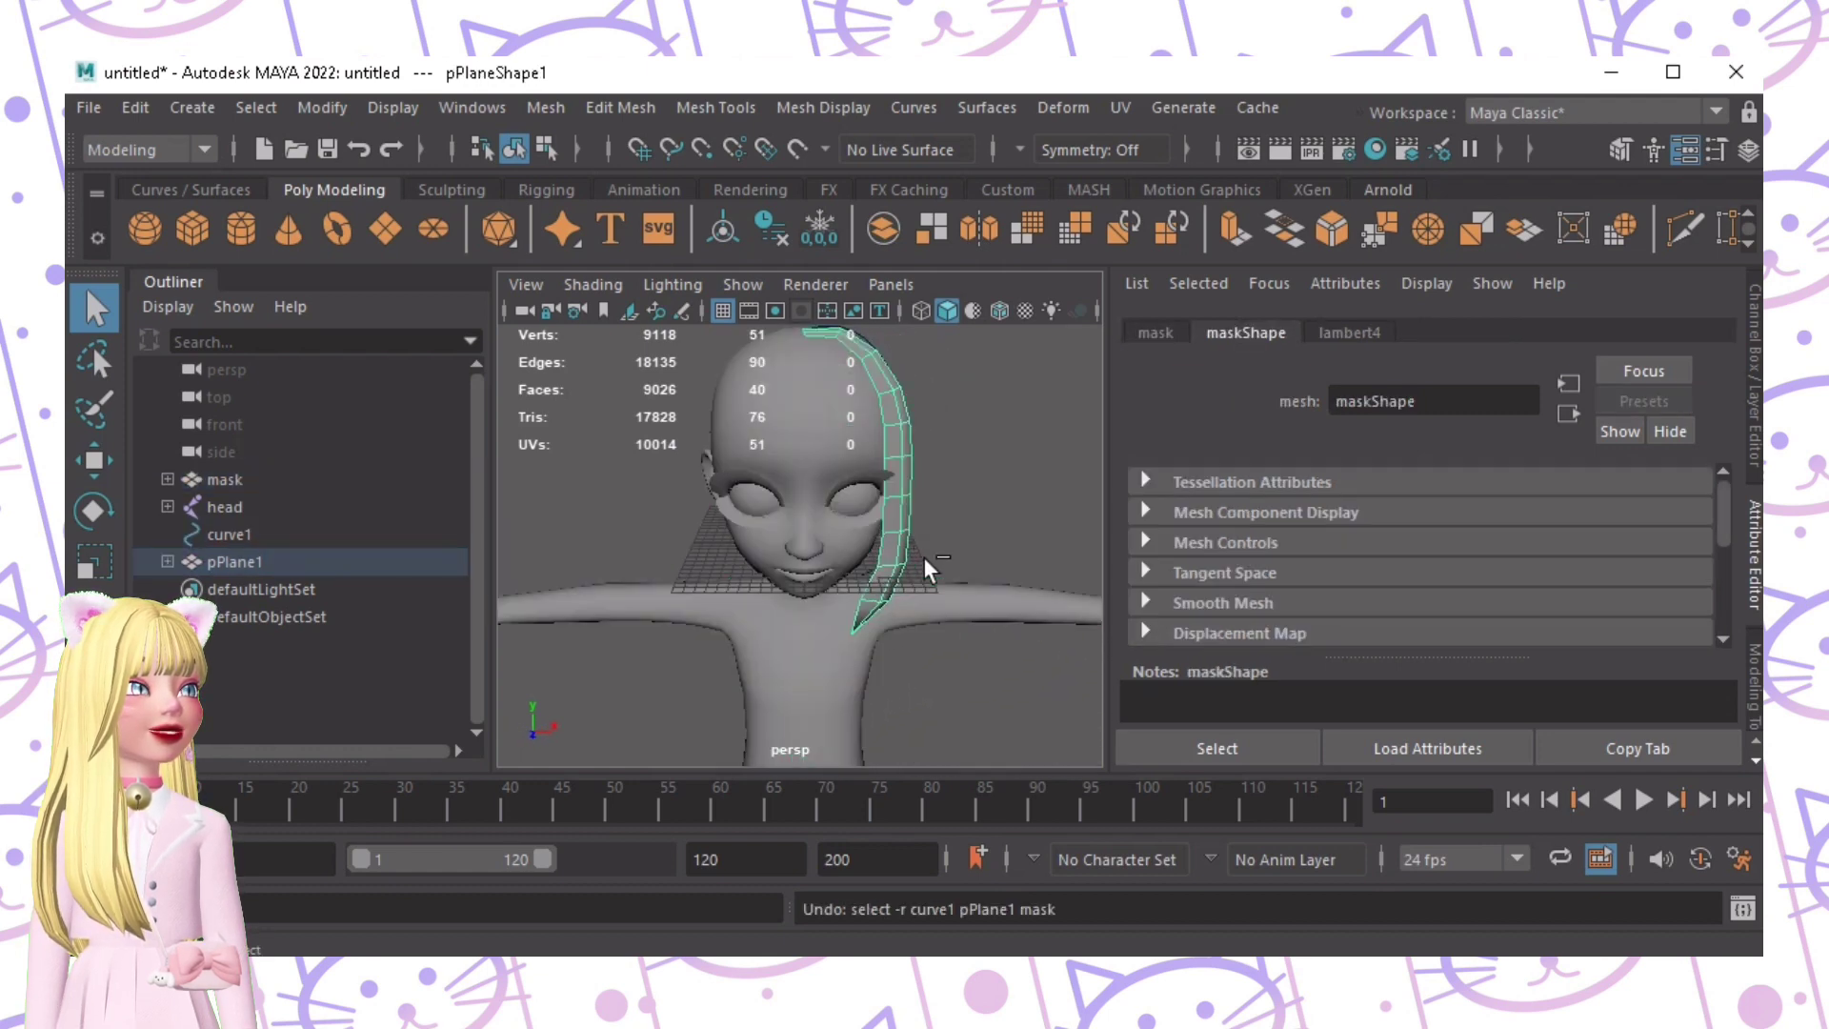
pyautogui.click(1324, 335)
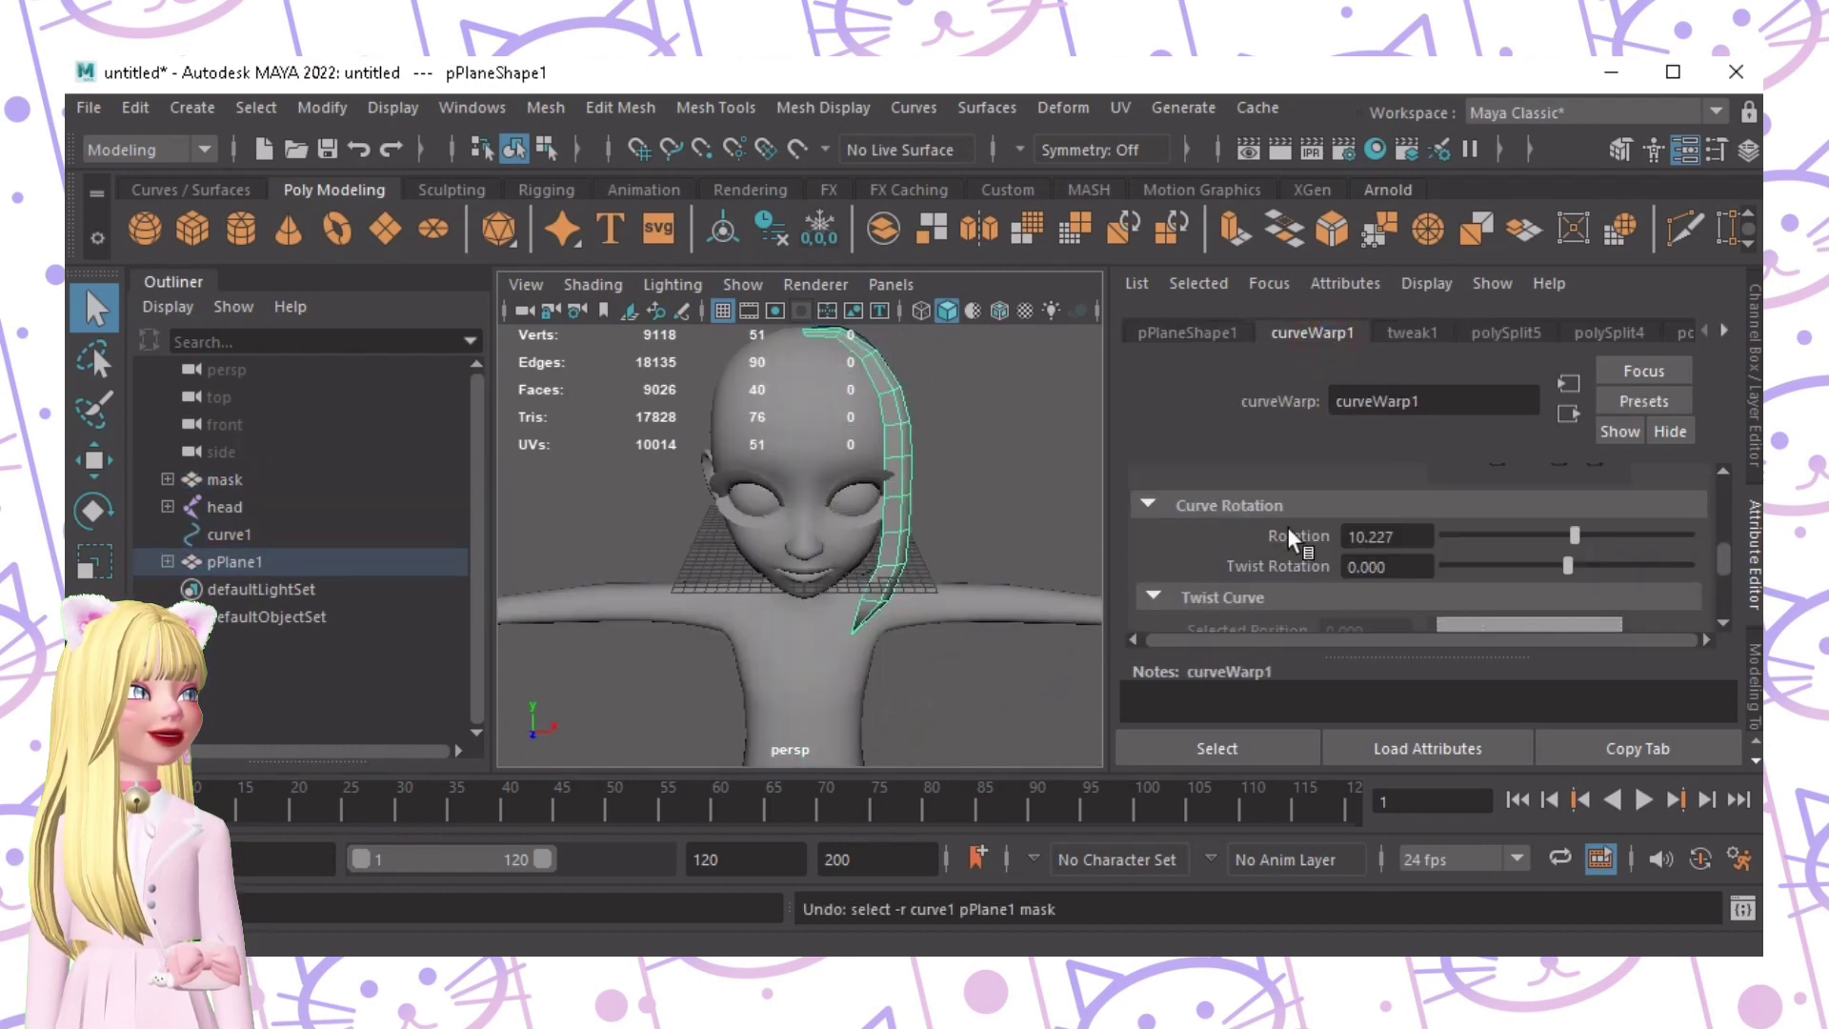
# Step: Try a curveWarp1 Rotation of about -2.045 and check the strip against the face
pyautogui.keyDown('alt'); pyautogui.moveTo(947, 514); pyautogui.dragTo(900, 524); pyautogui.keyUp('alt')
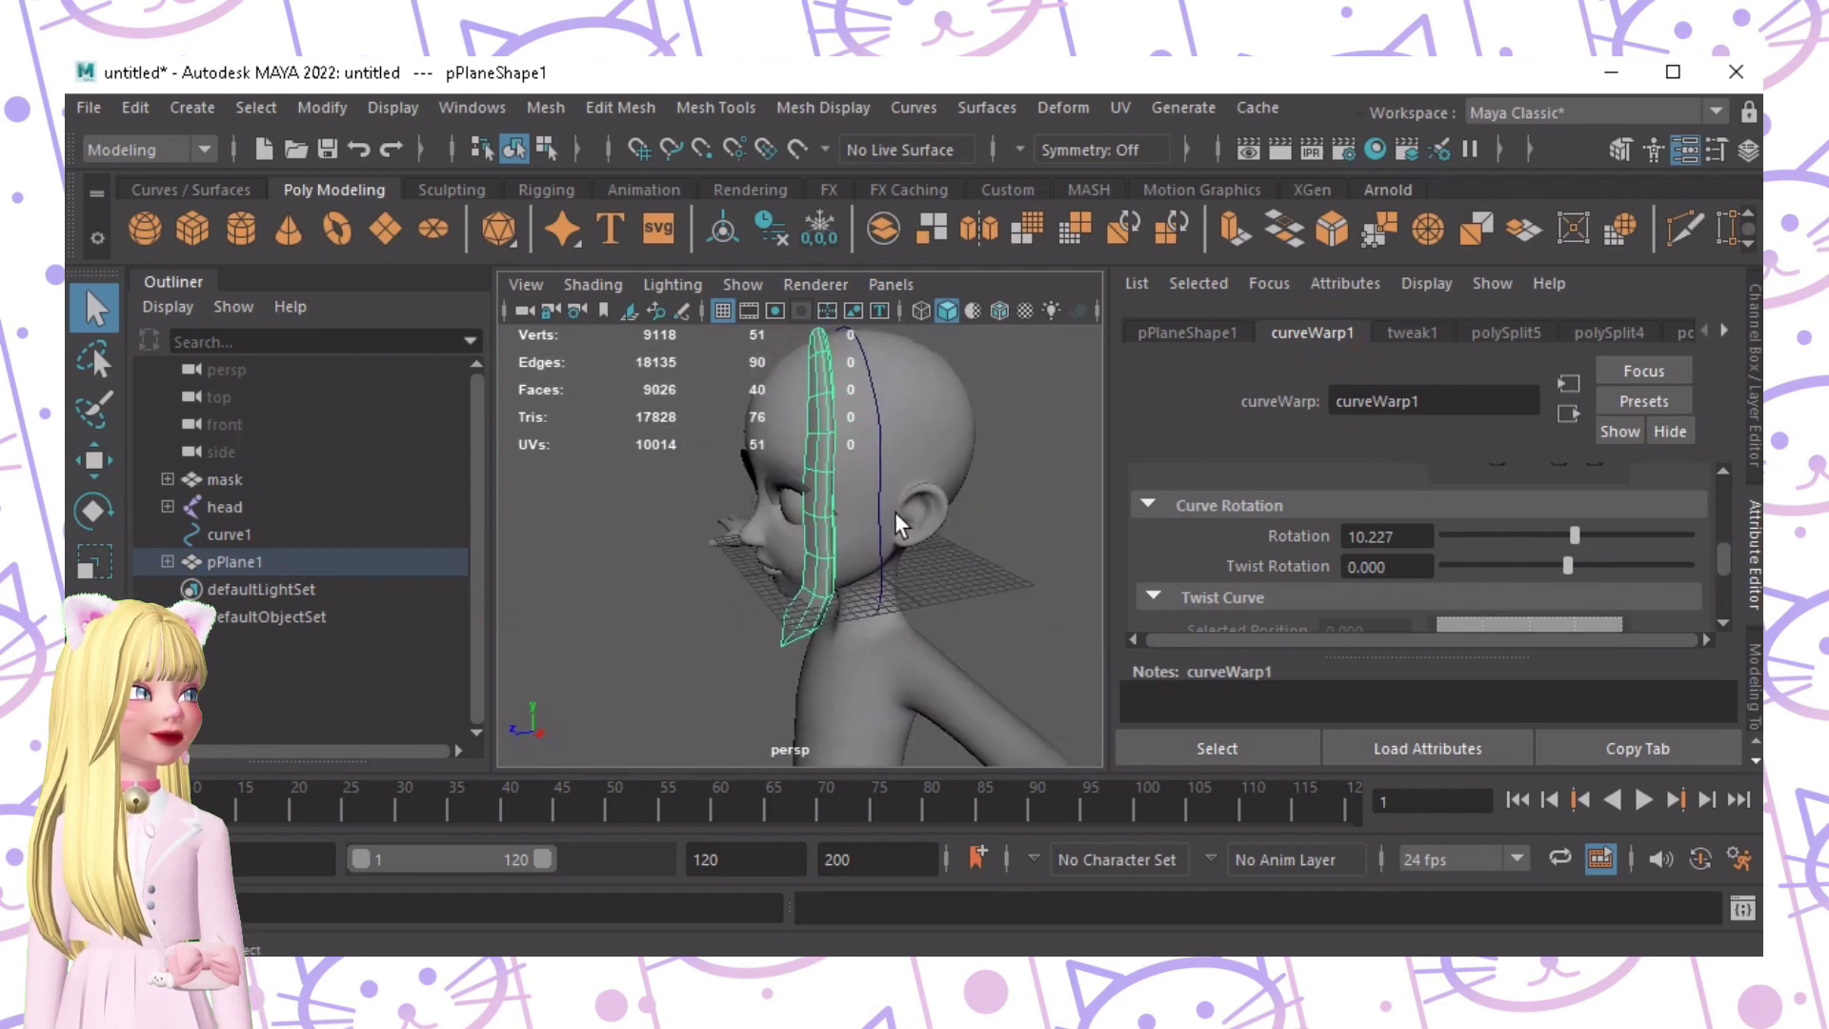
pyautogui.moveTo(1575, 529); pyautogui.dragTo(1564, 535)
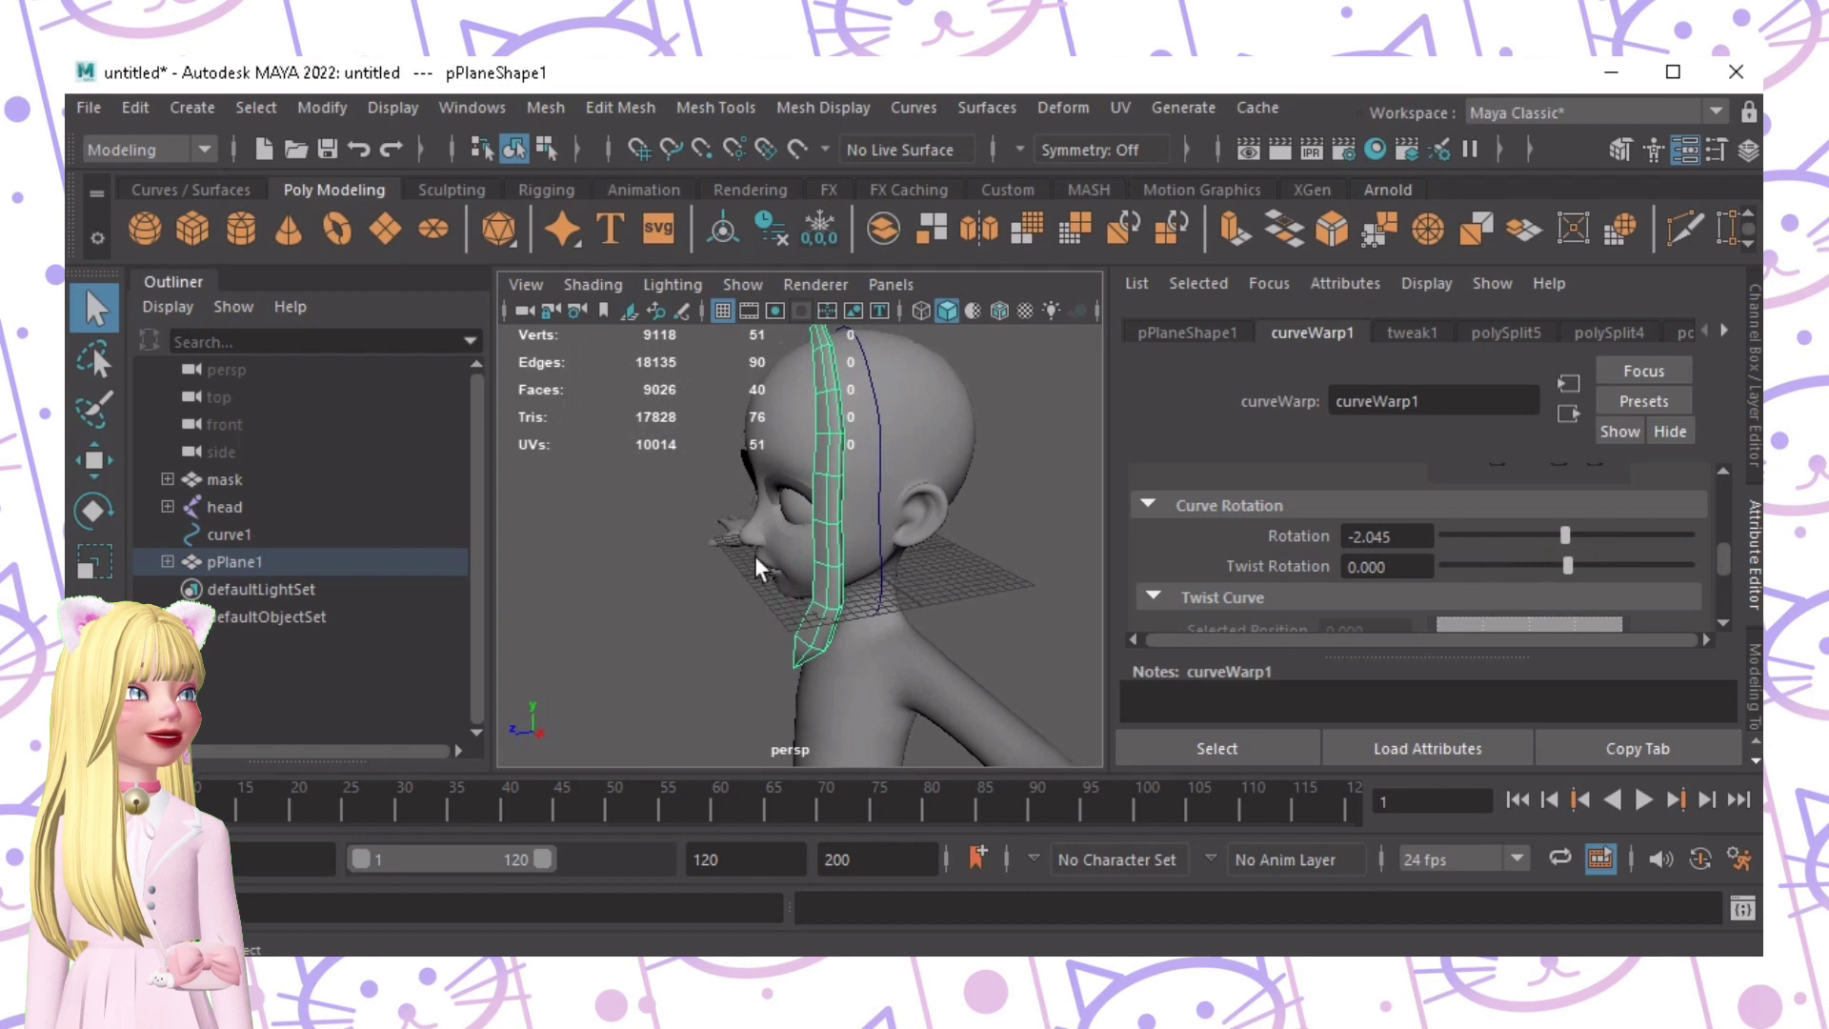
pyautogui.keyDown('alt'); pyautogui.moveTo(1067, 533); pyautogui.dragTo(1093, 561); pyautogui.keyUp('alt')
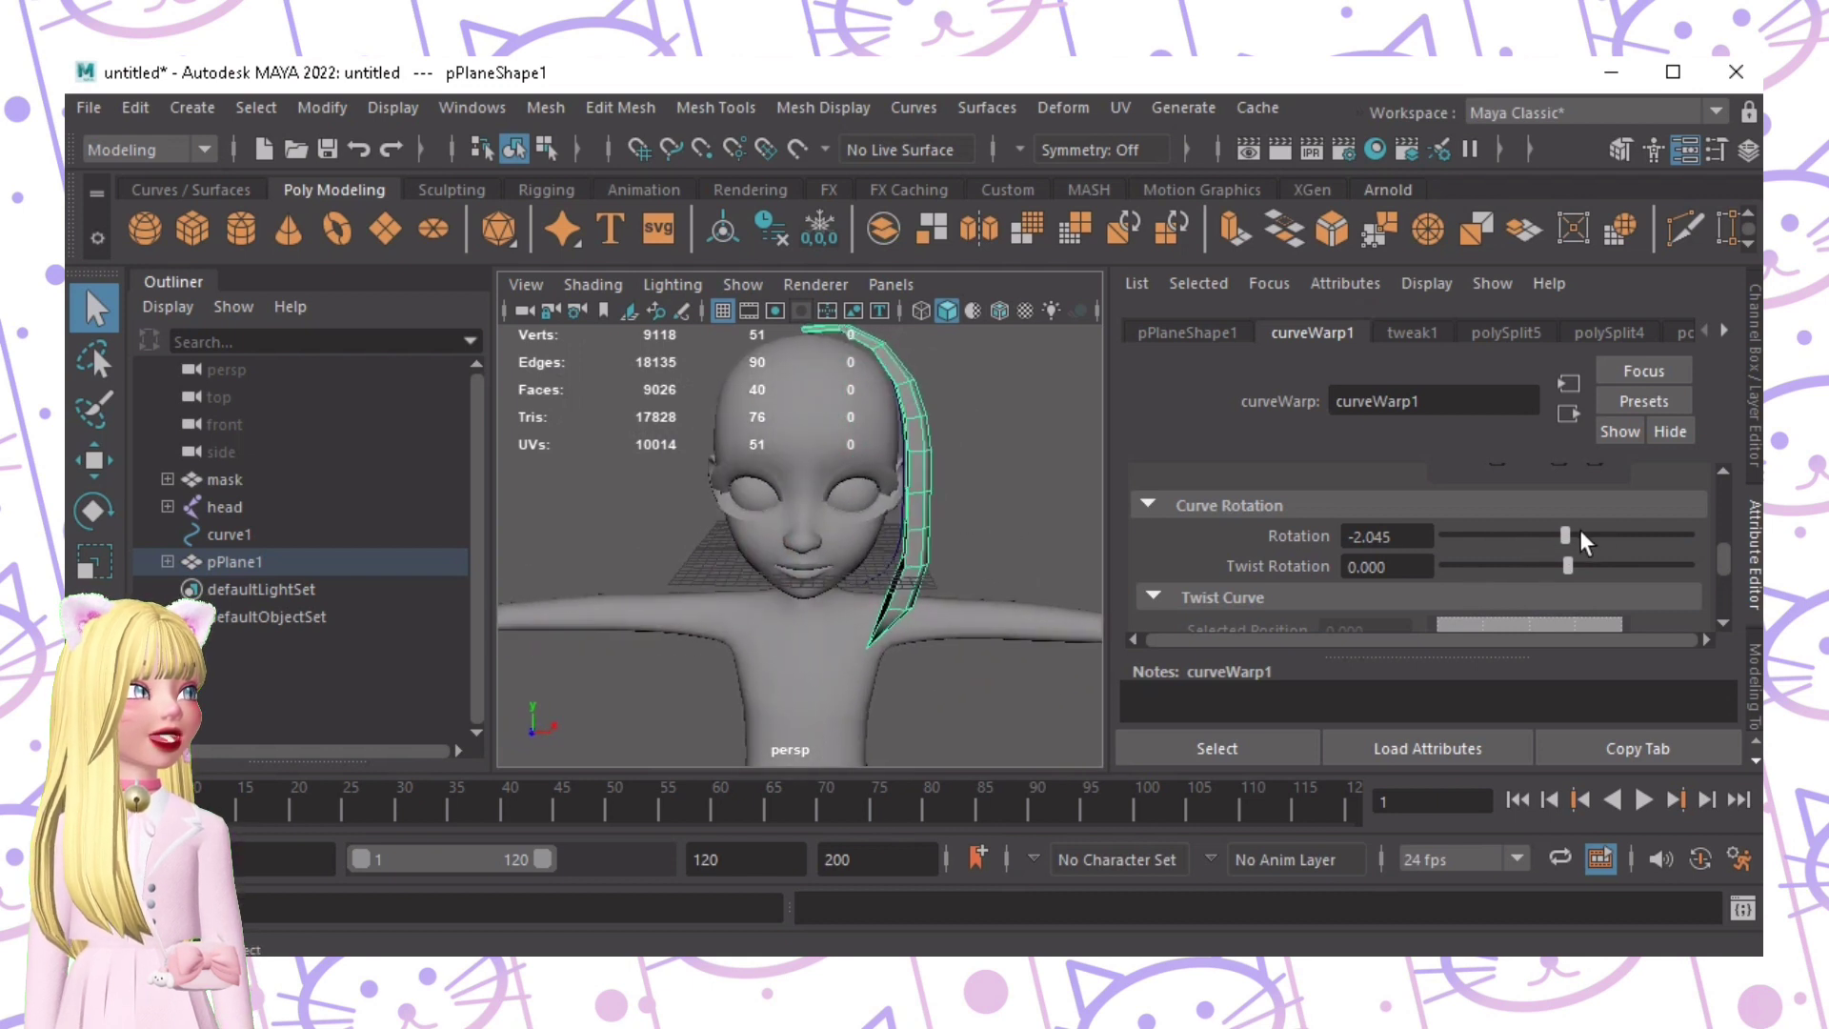
# Step: Set curveWarp1's Rotation to about 2.045 and its Twist Rotation to about -2.045
pyautogui.moveTo(1566, 533); pyautogui.dragTo(1491, 572)
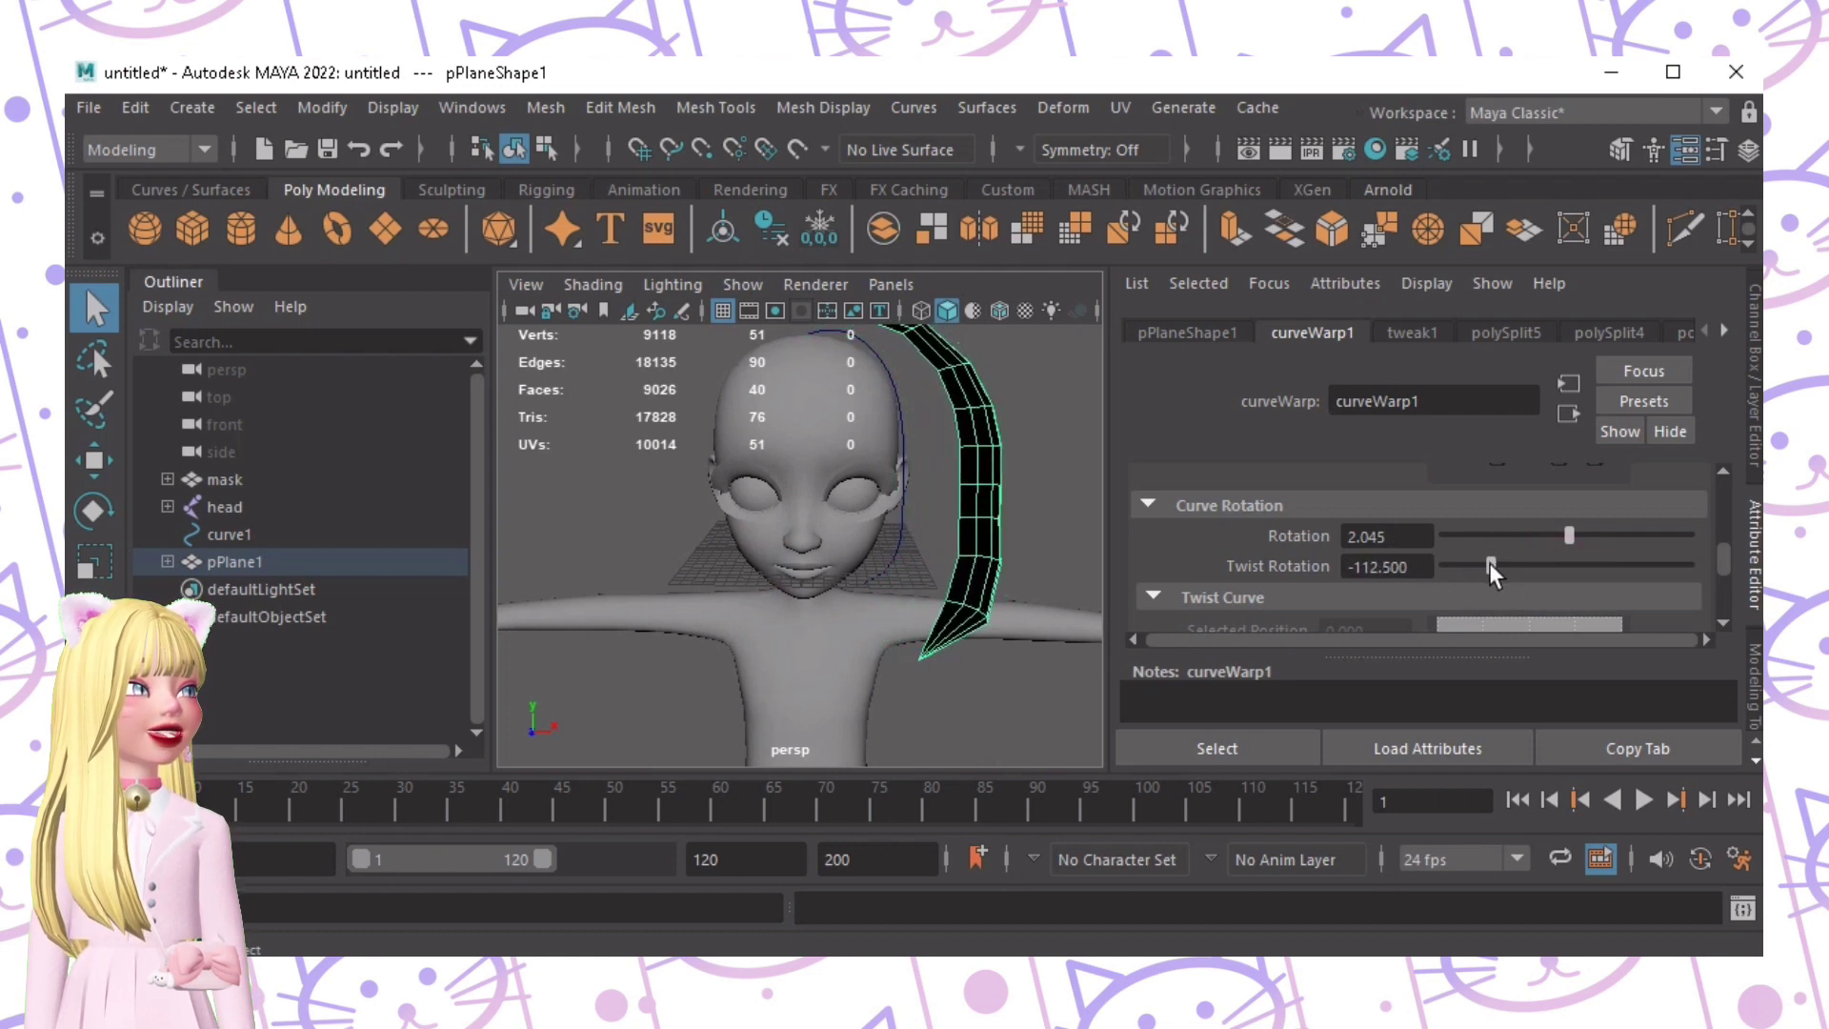
pyautogui.keyDown('alt'); pyautogui.moveTo(871, 546); pyautogui.dragTo(676, 567); pyautogui.keyUp('alt')
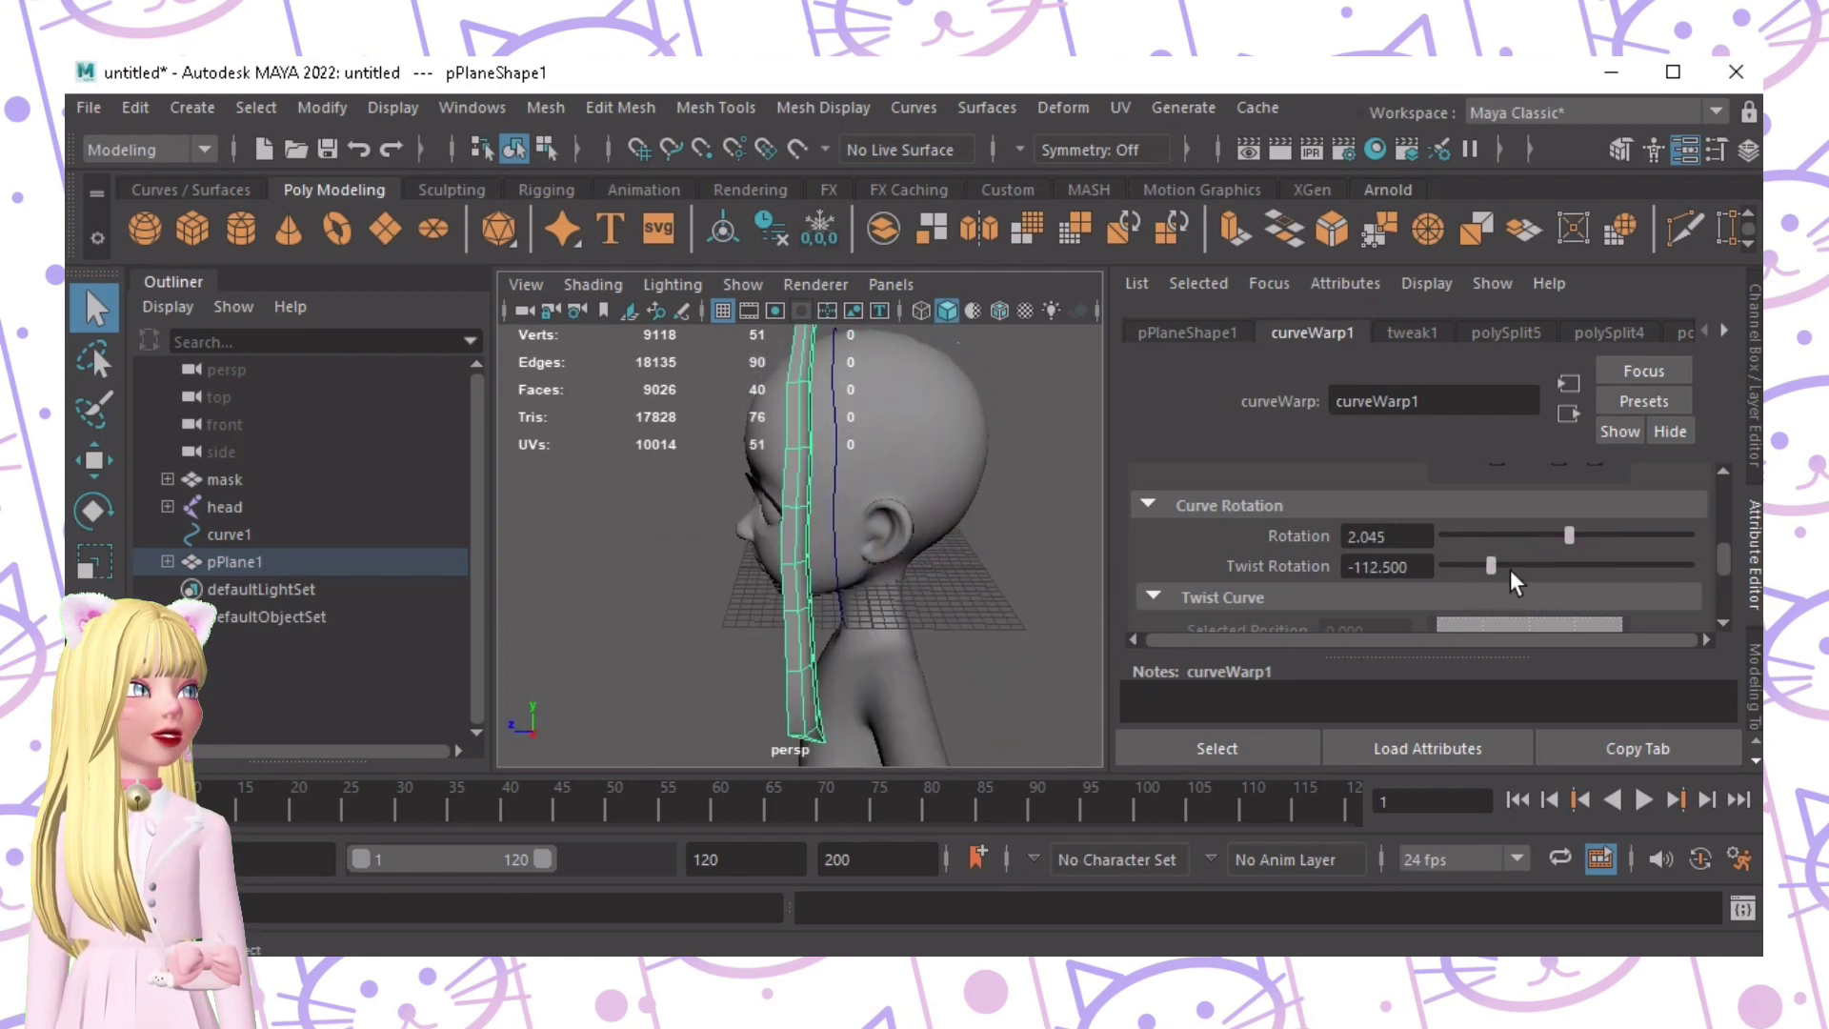
pyautogui.moveTo(1510, 569); pyautogui.dragTo(1564, 564)
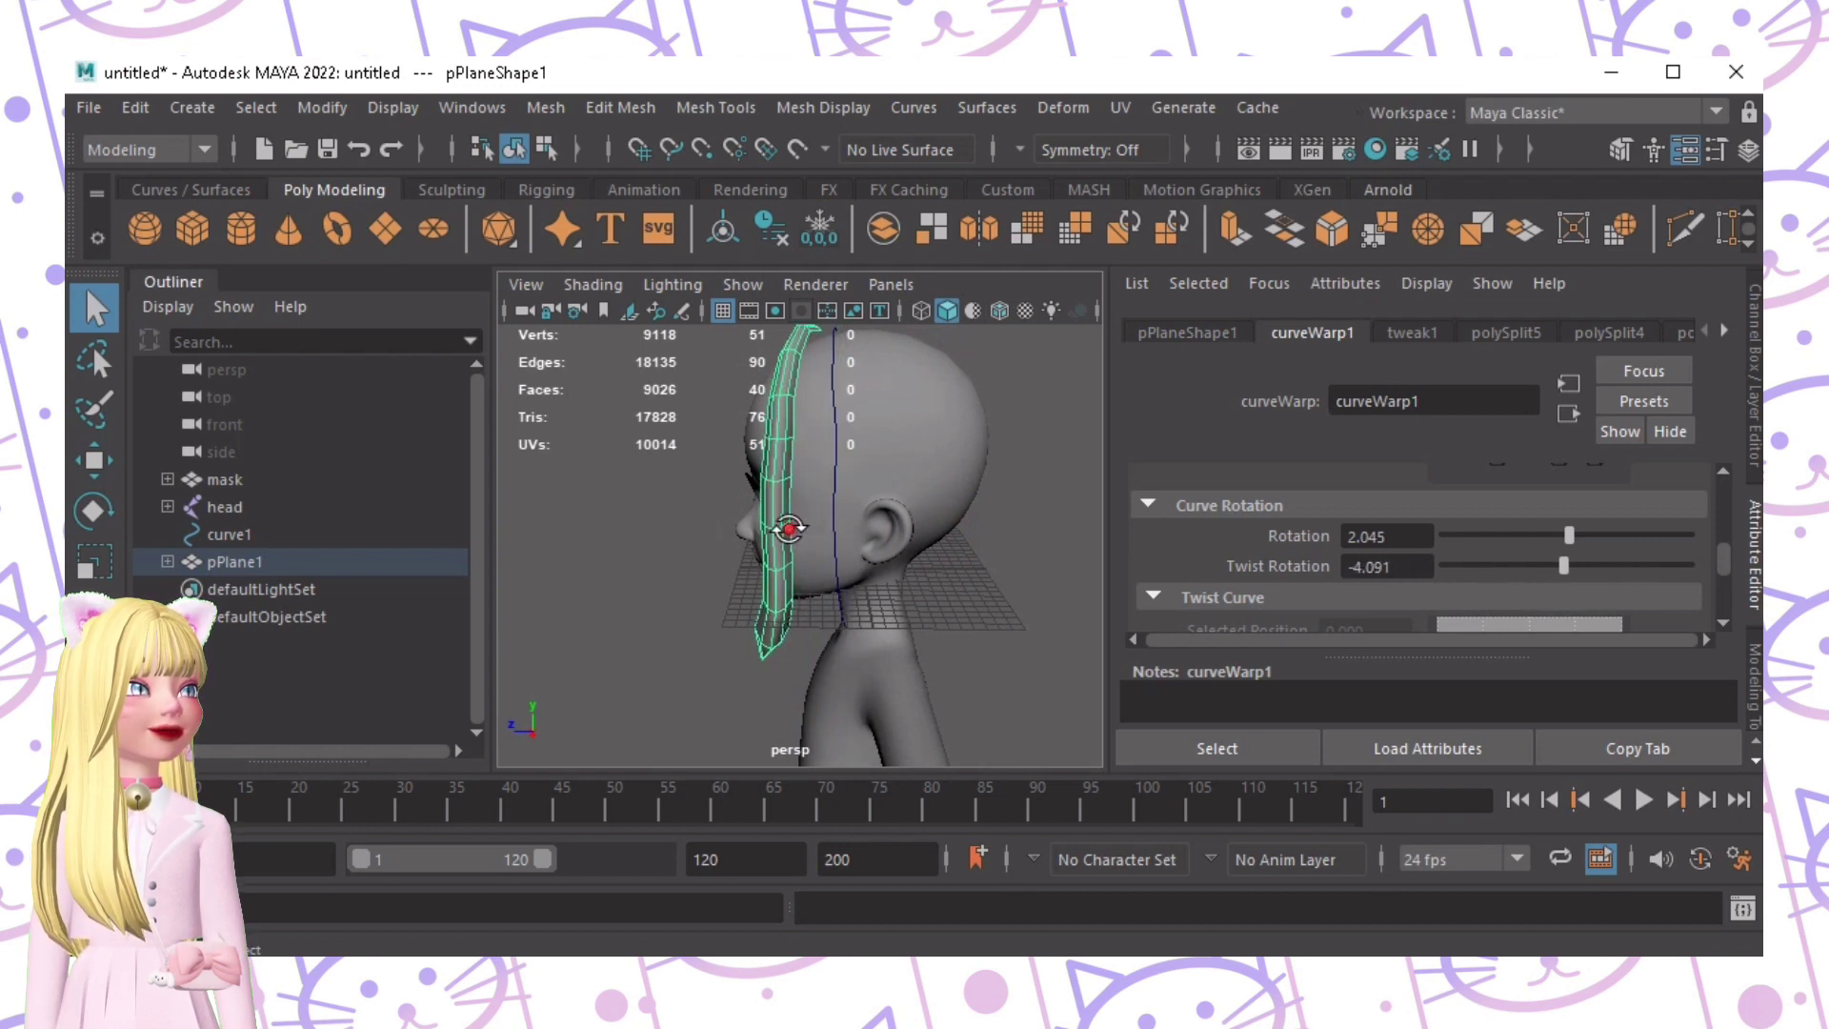
pyautogui.keyDown('alt'); pyautogui.moveTo(788, 529); pyautogui.dragTo(1095, 502); pyautogui.keyUp('alt')
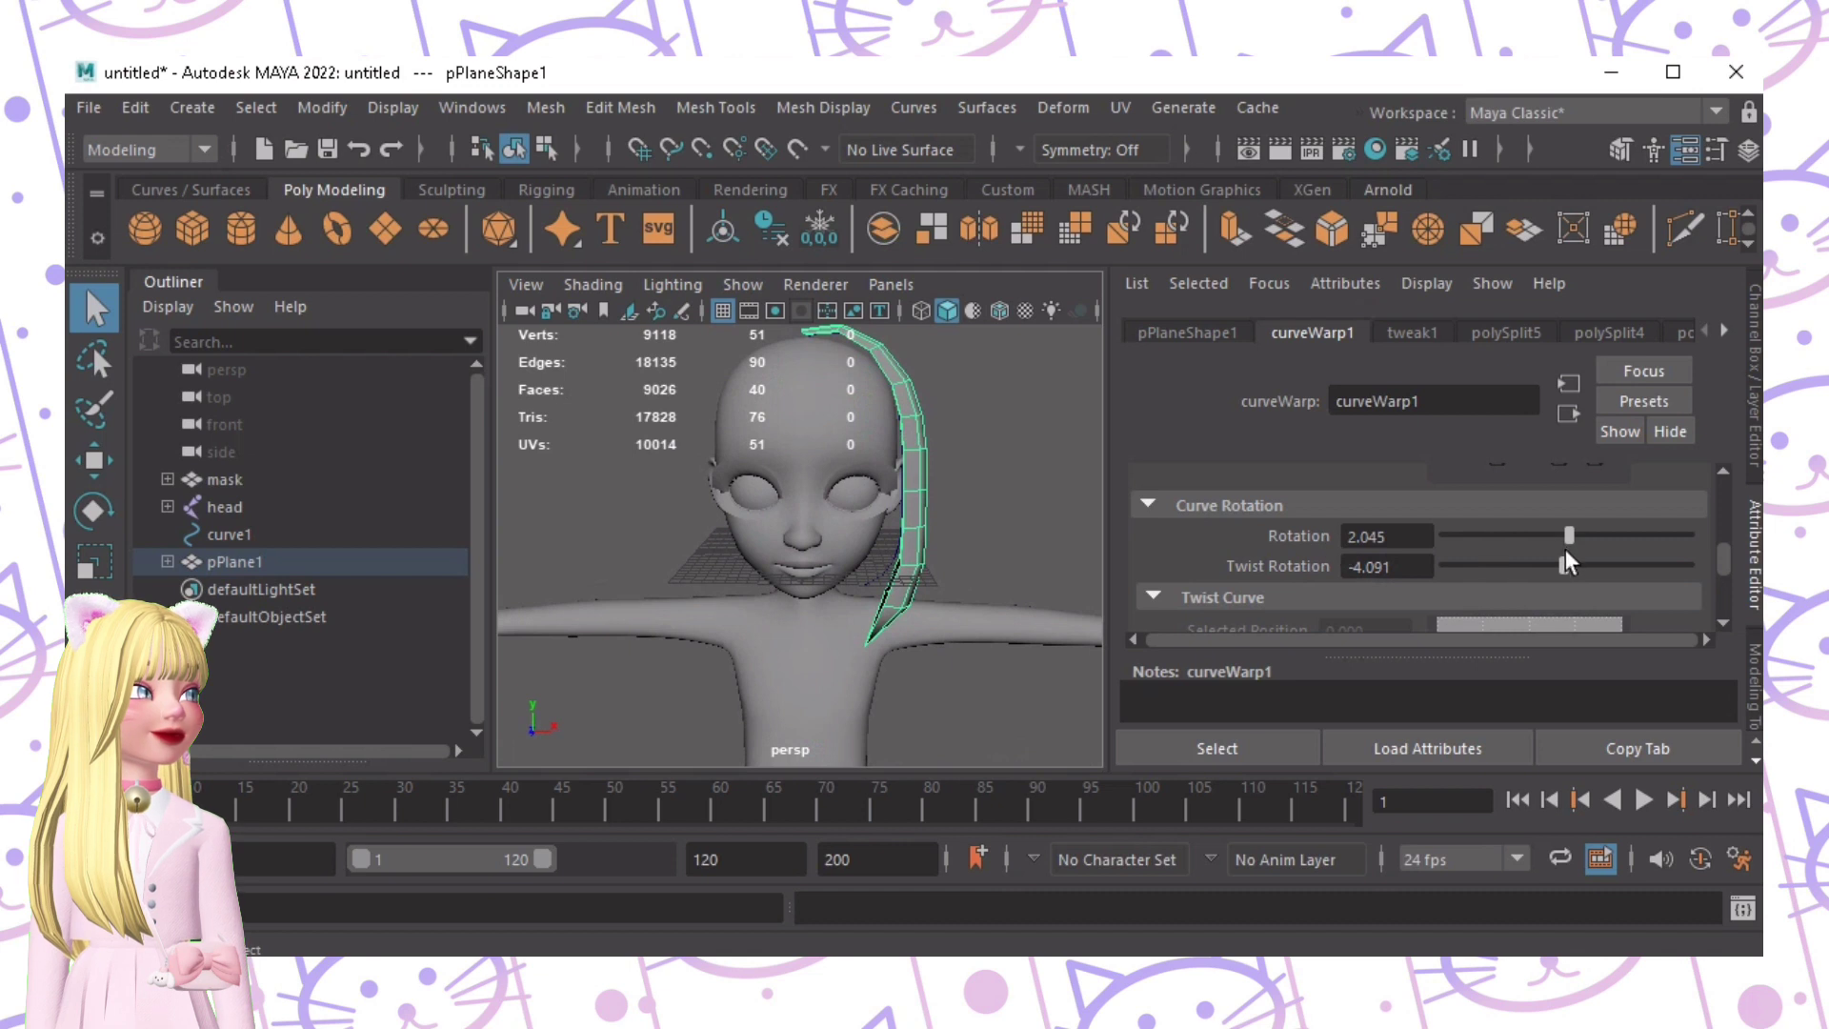
pyautogui.moveTo(1564, 562); pyautogui.dragTo(1563, 575)
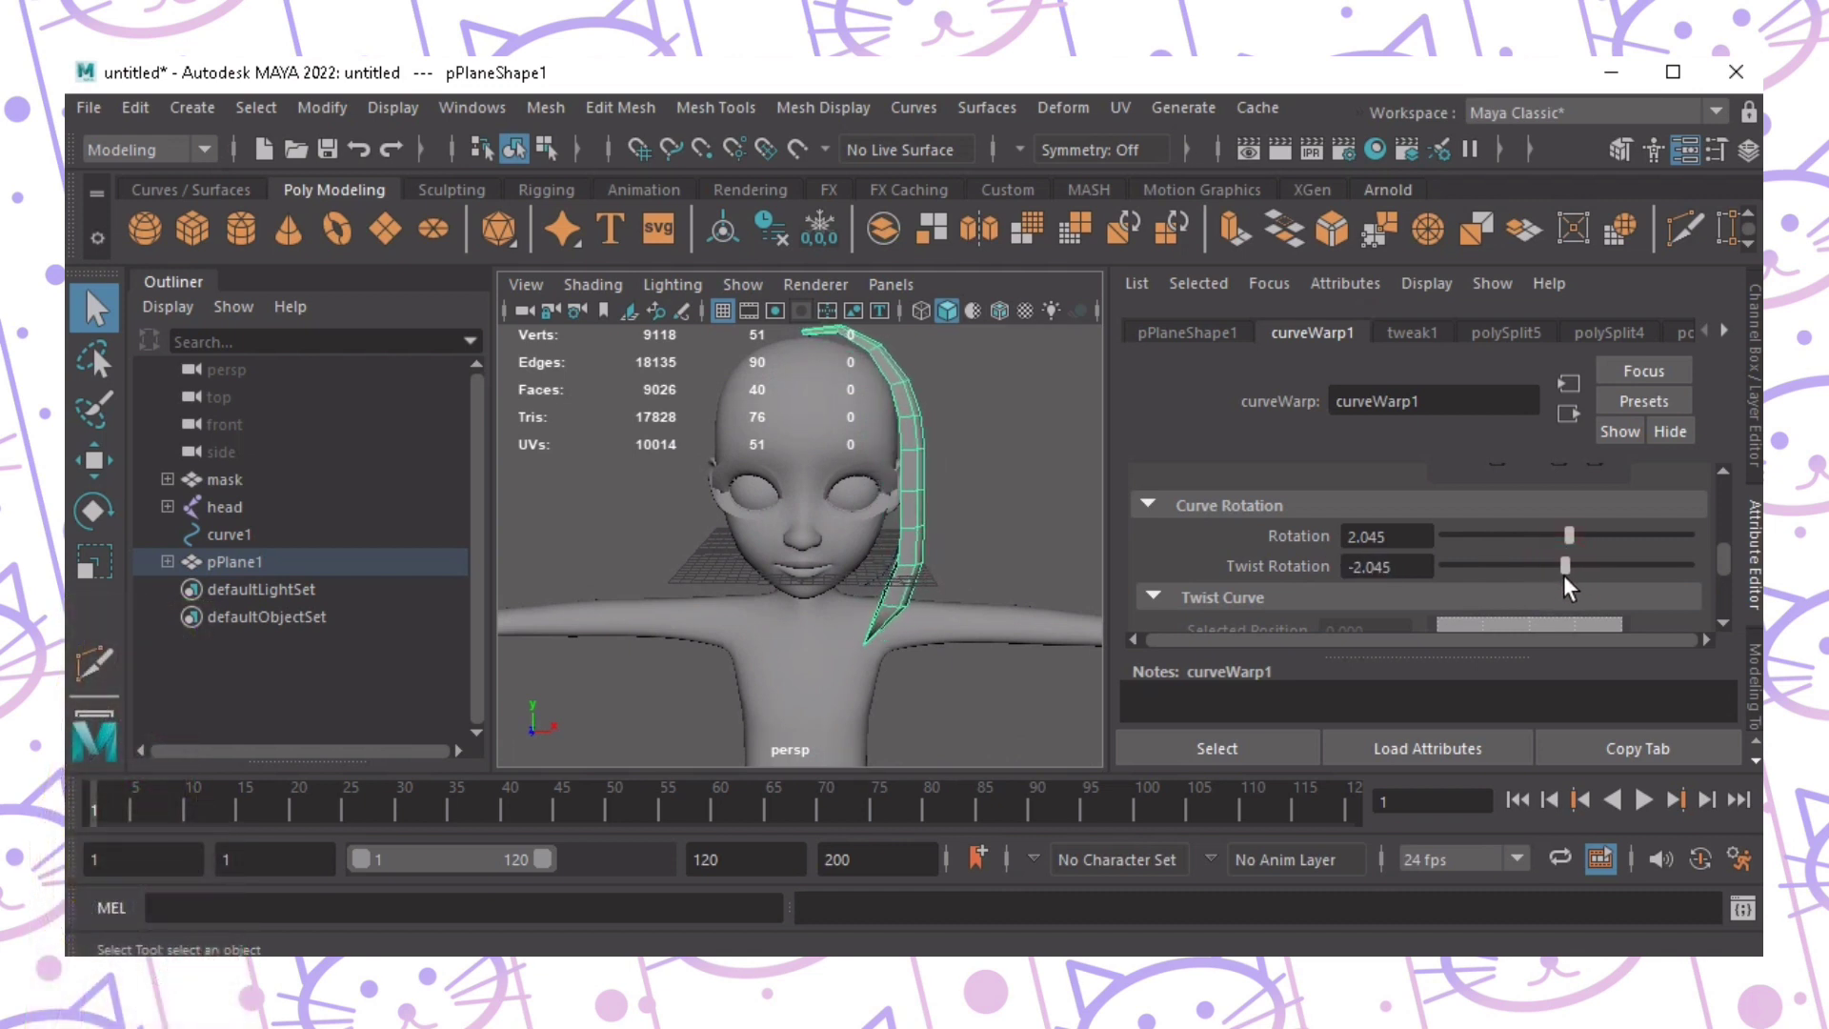
# Step: Inspect the warped strip around the head and bring curveWarp1's Twist Curve graph into view
pyautogui.keyDown('alt'); pyautogui.moveTo(739, 609); pyautogui.dragTo(612, 627); pyautogui.keyUp('alt')
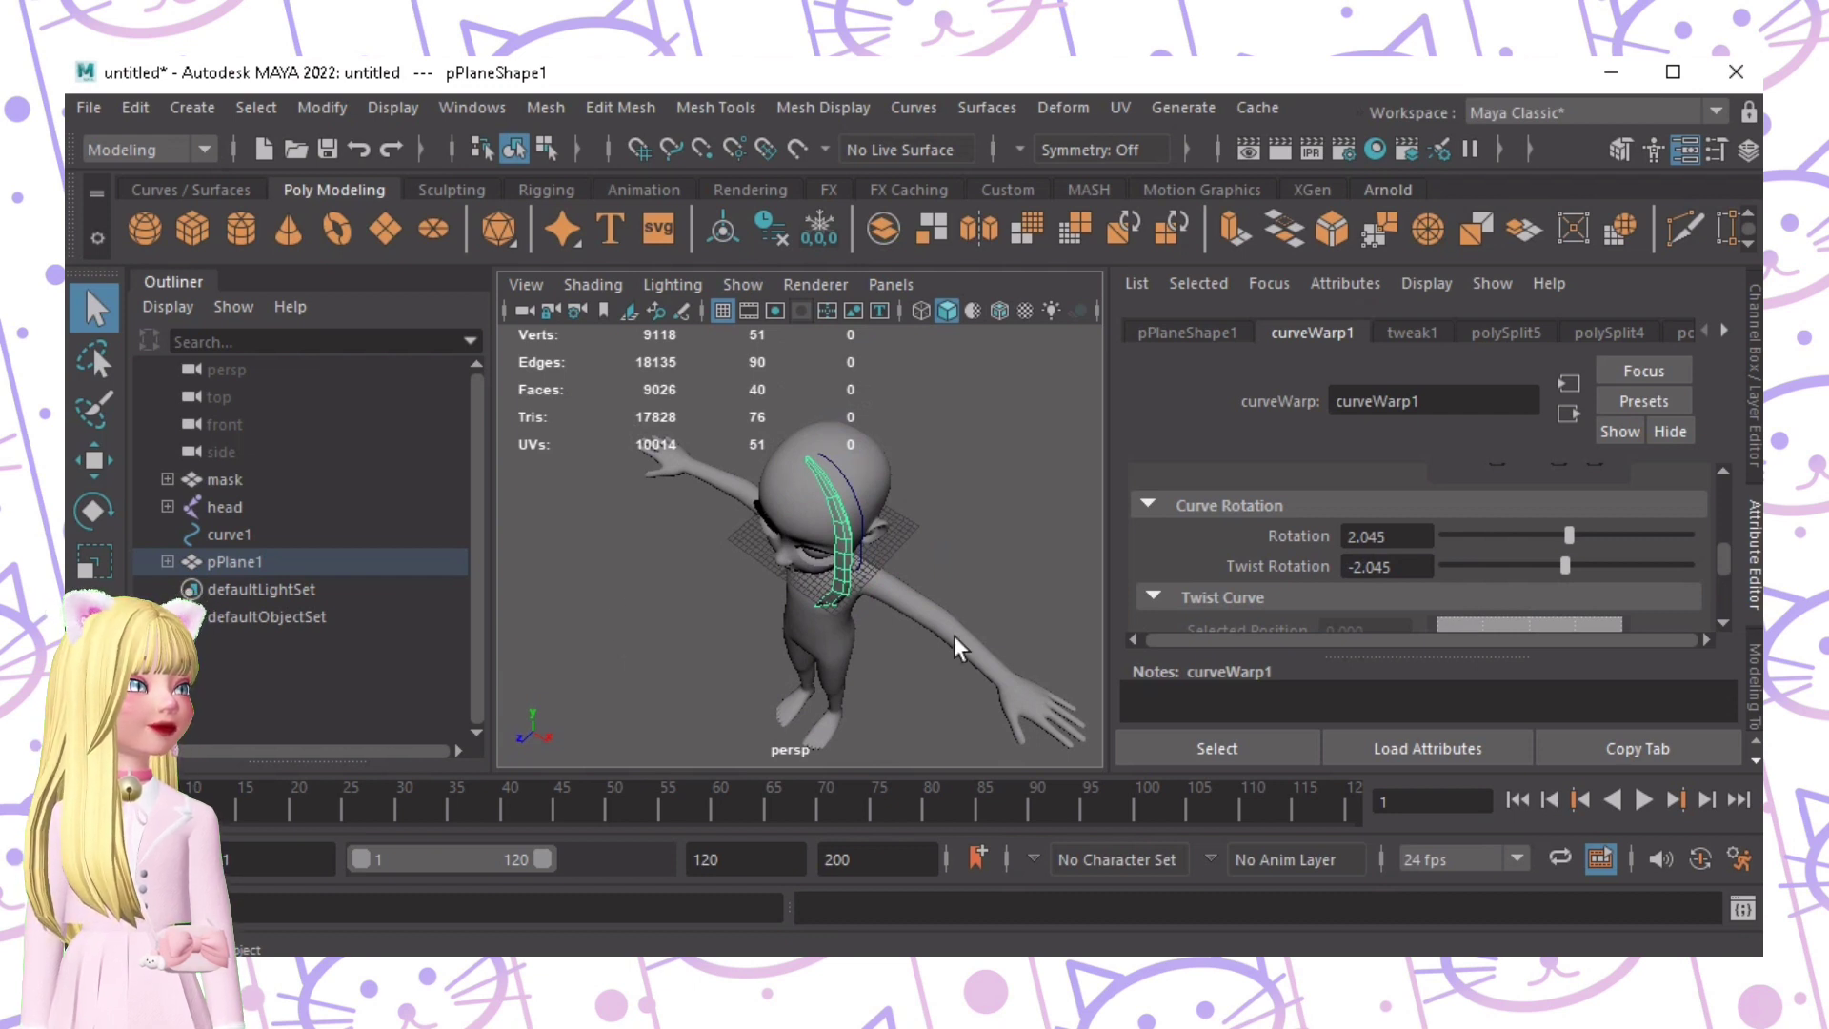
pyautogui.keyDown('alt'); pyautogui.moveTo(952, 636); pyautogui.dragTo(794, 363); pyautogui.keyUp('alt')
pyautogui.scroll(-2, 800, 449)
pyautogui.scroll(5, 806, 465)
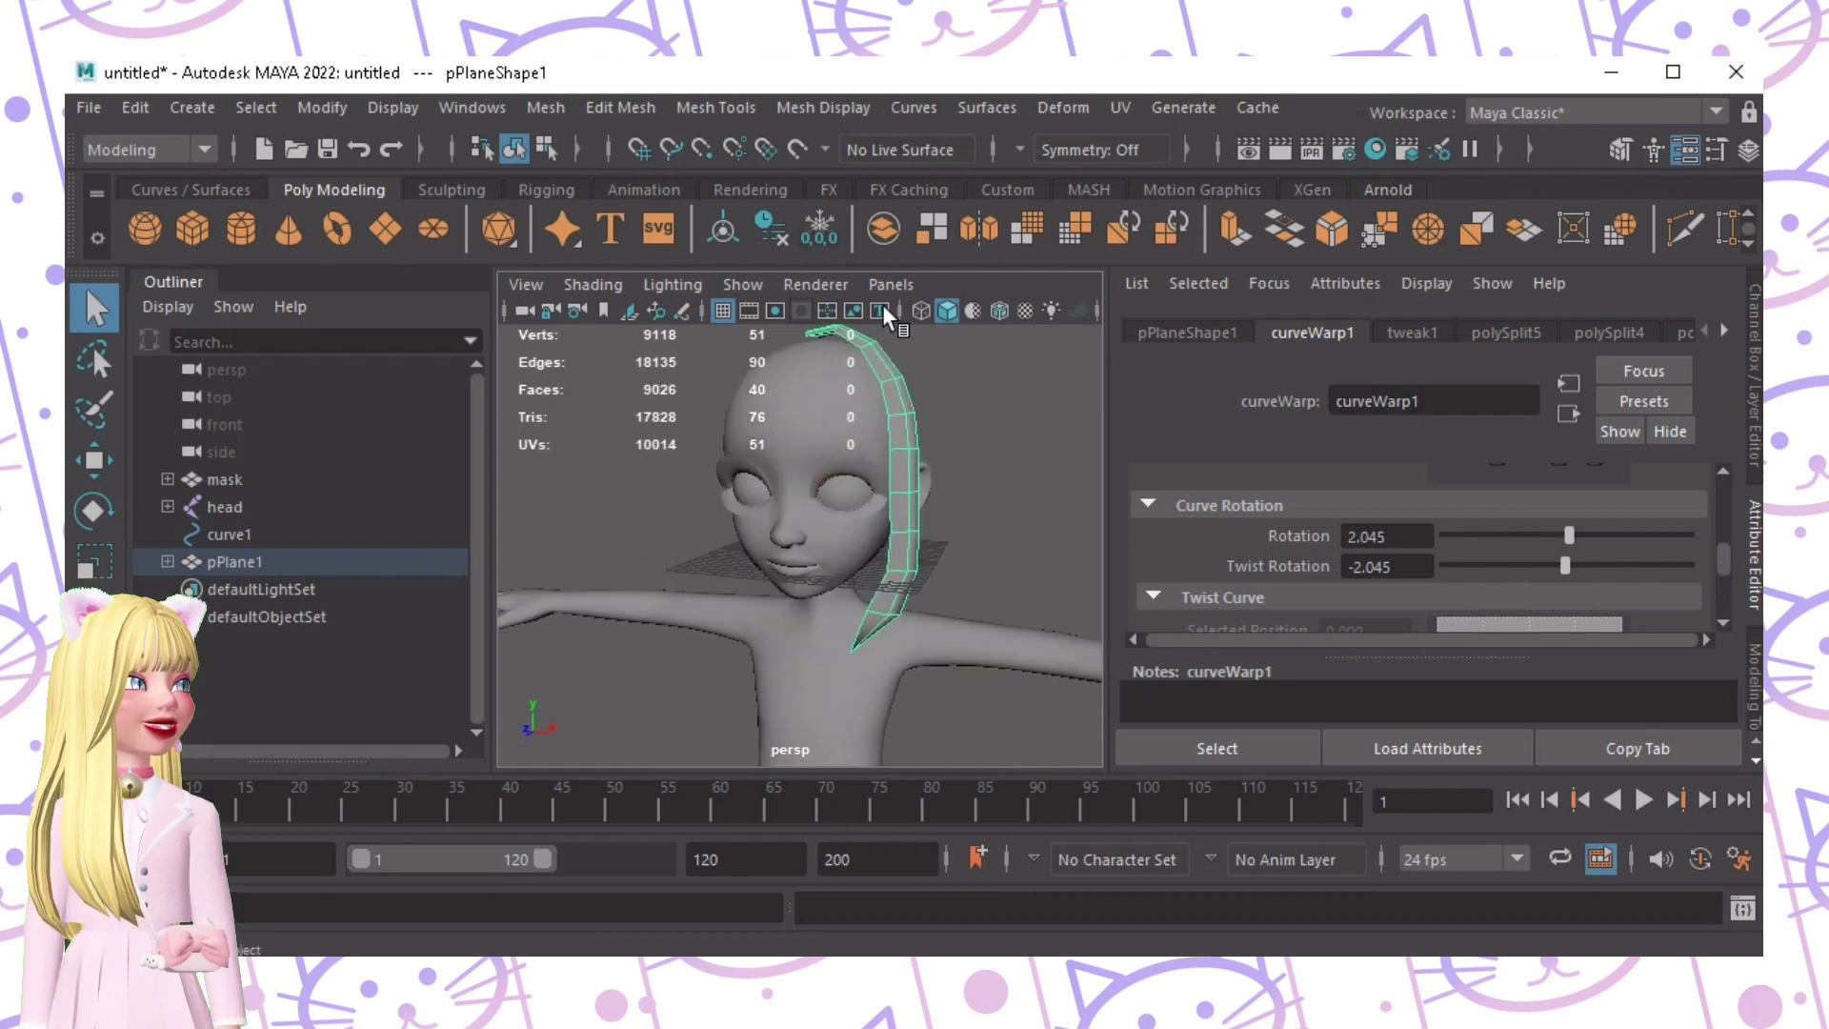
pyautogui.scroll(-2, 1162, 615)
pyautogui.scroll(-2, 1333, 530)
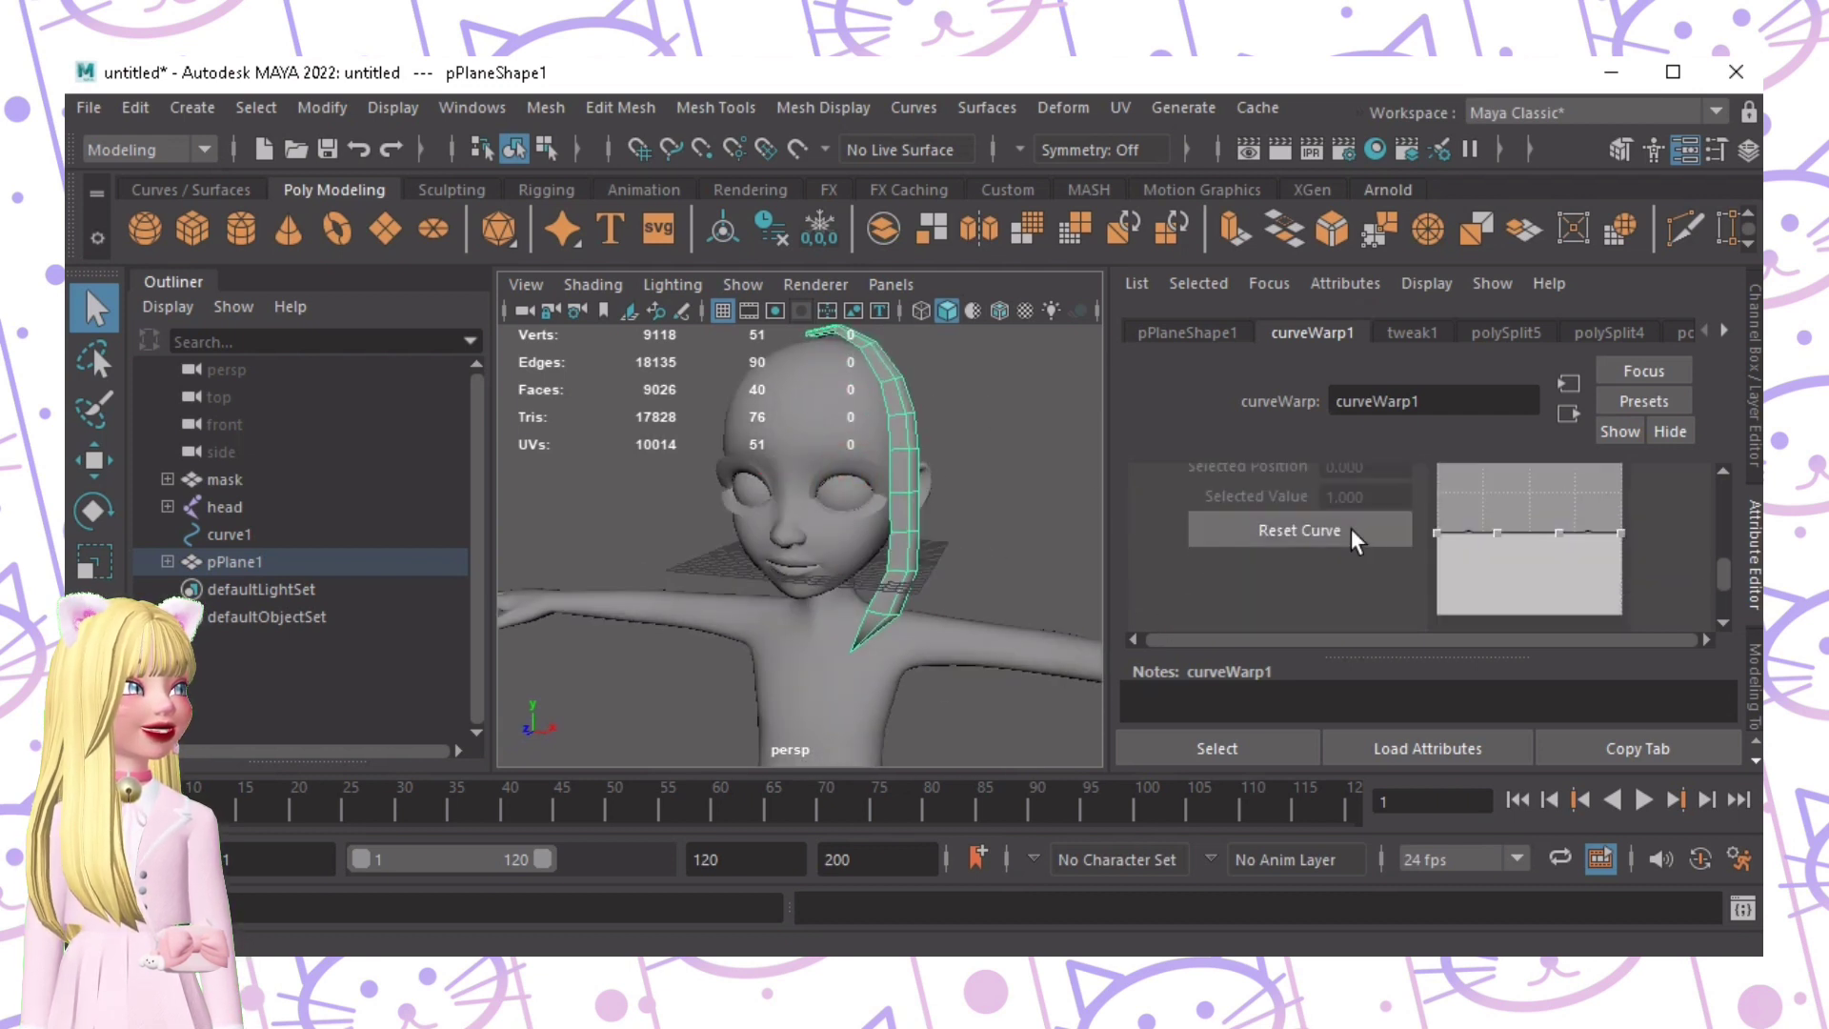
# Step: Add a point to curveWarp1's Twist Curve graph at about position 0.045 and value 0.415
pyautogui.click(1438, 523)
pyautogui.moveTo(1437, 523)
pyautogui.mouseDown()
pyautogui.moveTo(1426, 557)
pyautogui.moveTo(1449, 569)
pyautogui.moveTo(1444, 506)
pyautogui.mouseUp()
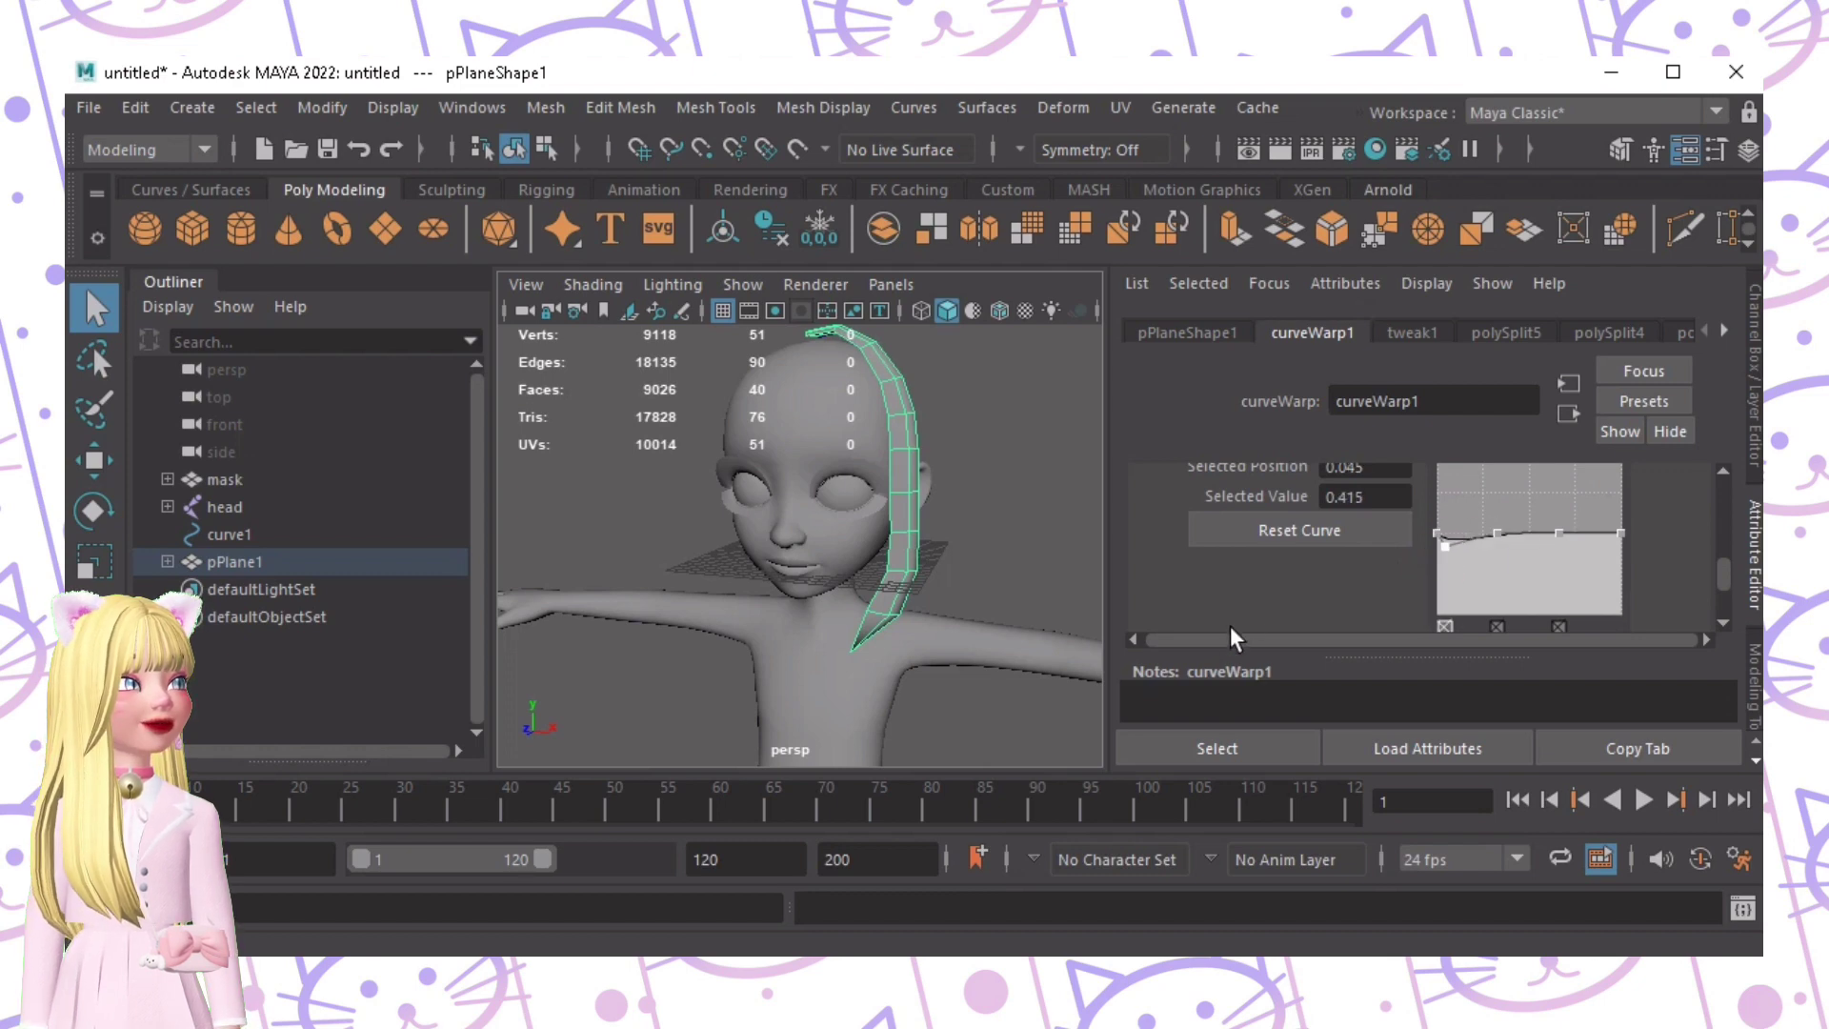
pyautogui.scroll(-3, 1231, 626)
pyautogui.keyDown('alt'); pyautogui.moveTo(851, 459); pyautogui.dragTo(610, 519); pyautogui.keyUp('alt')
# Step: Delete pPlane1's construction history to bake the warp, and remove curve1 from the scene
pyautogui.click(274, 558)
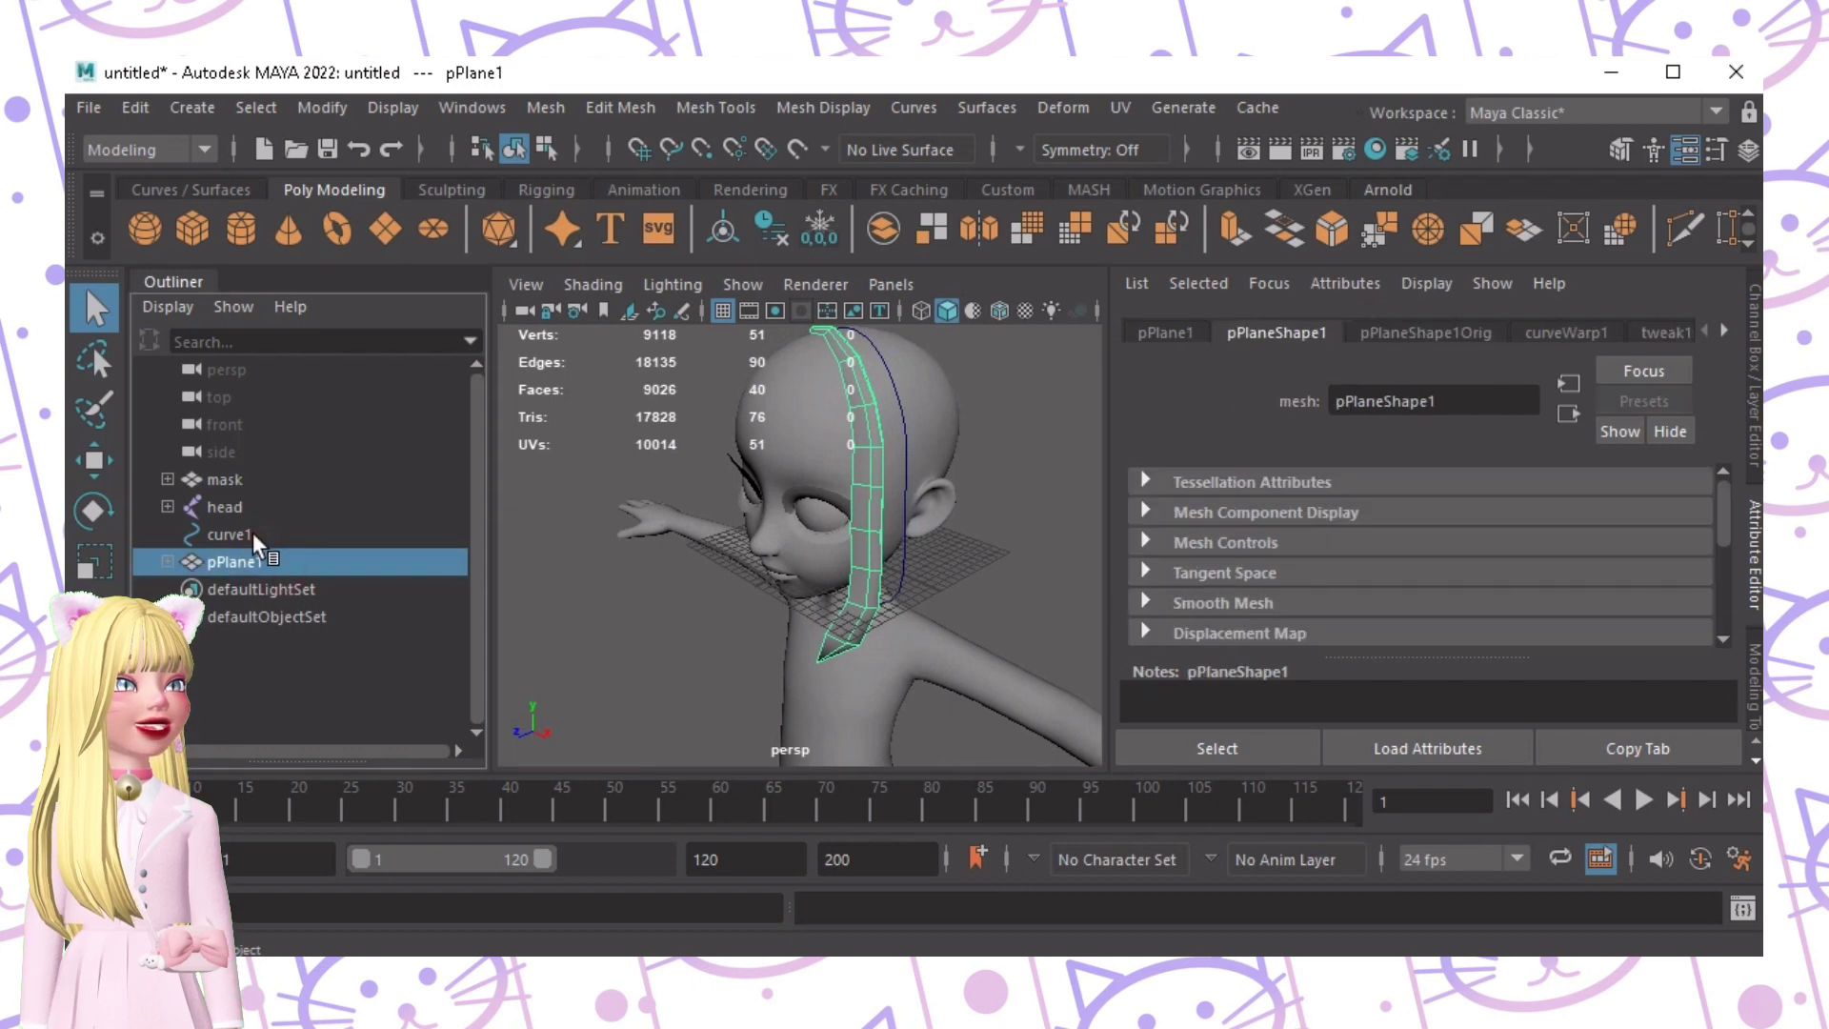
pyautogui.click(253, 533)
pyautogui.click(249, 562)
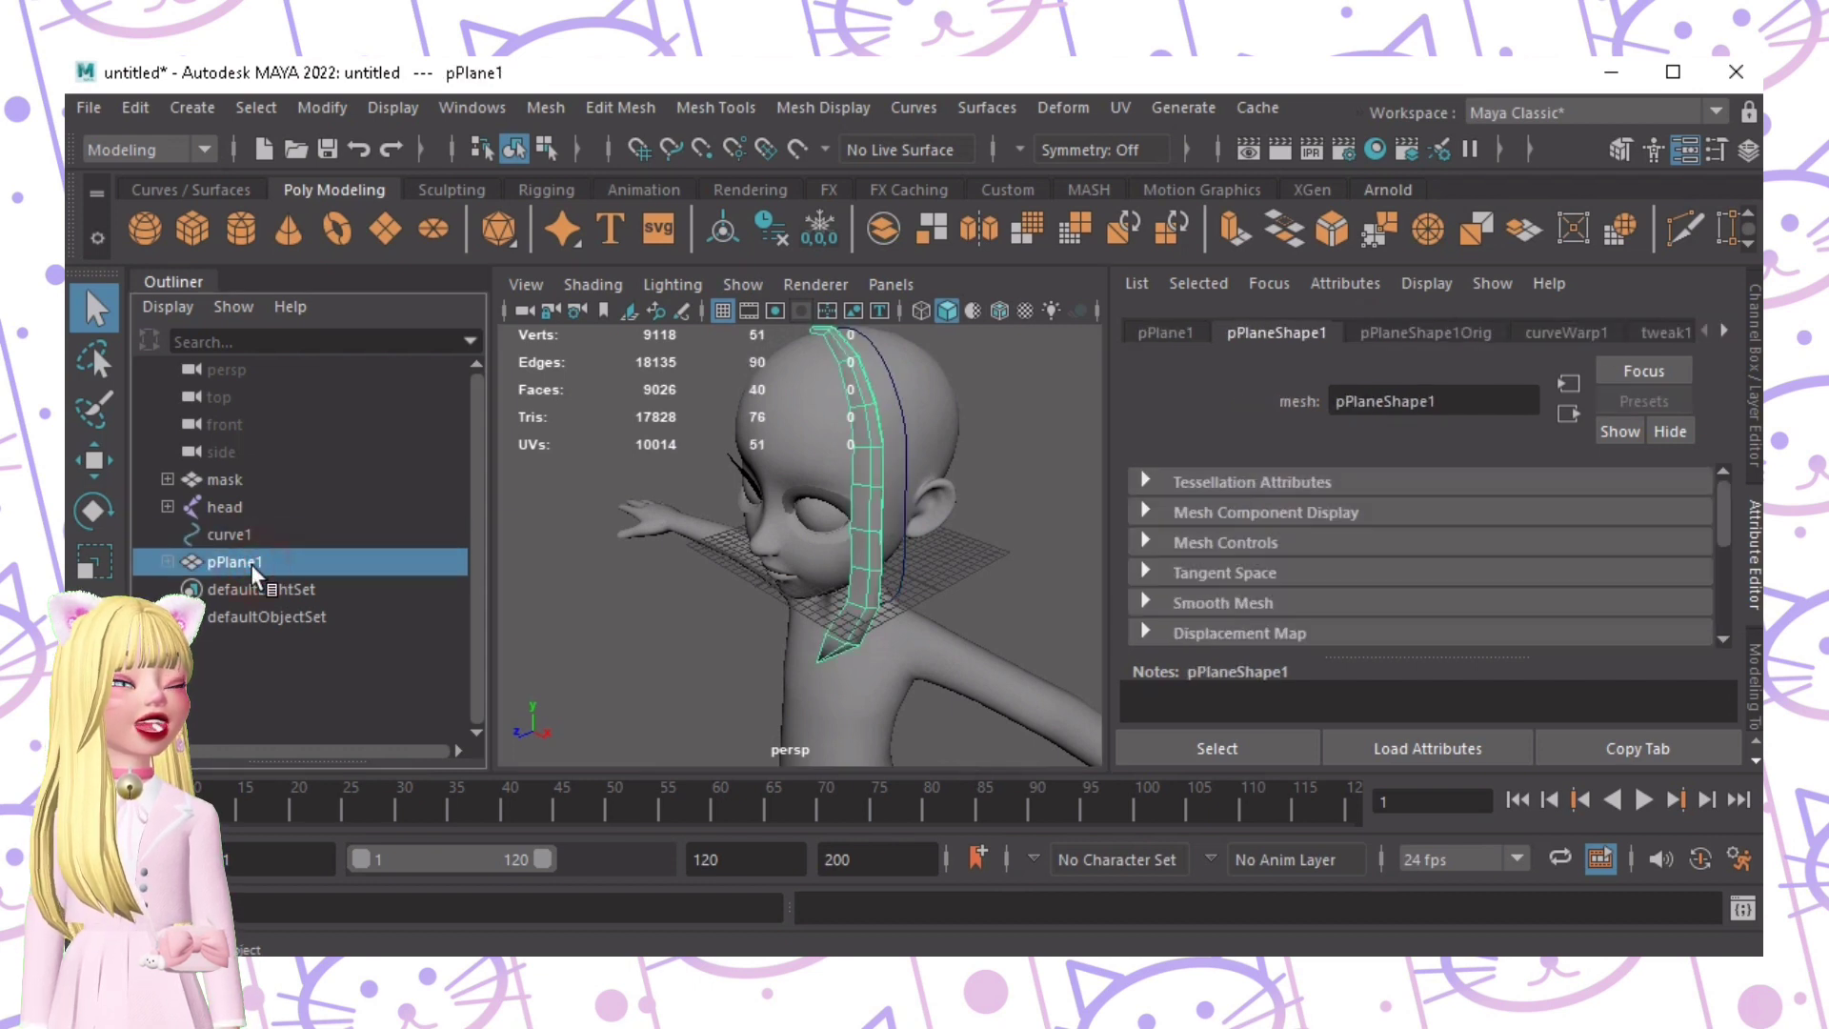
pyautogui.click(266, 533)
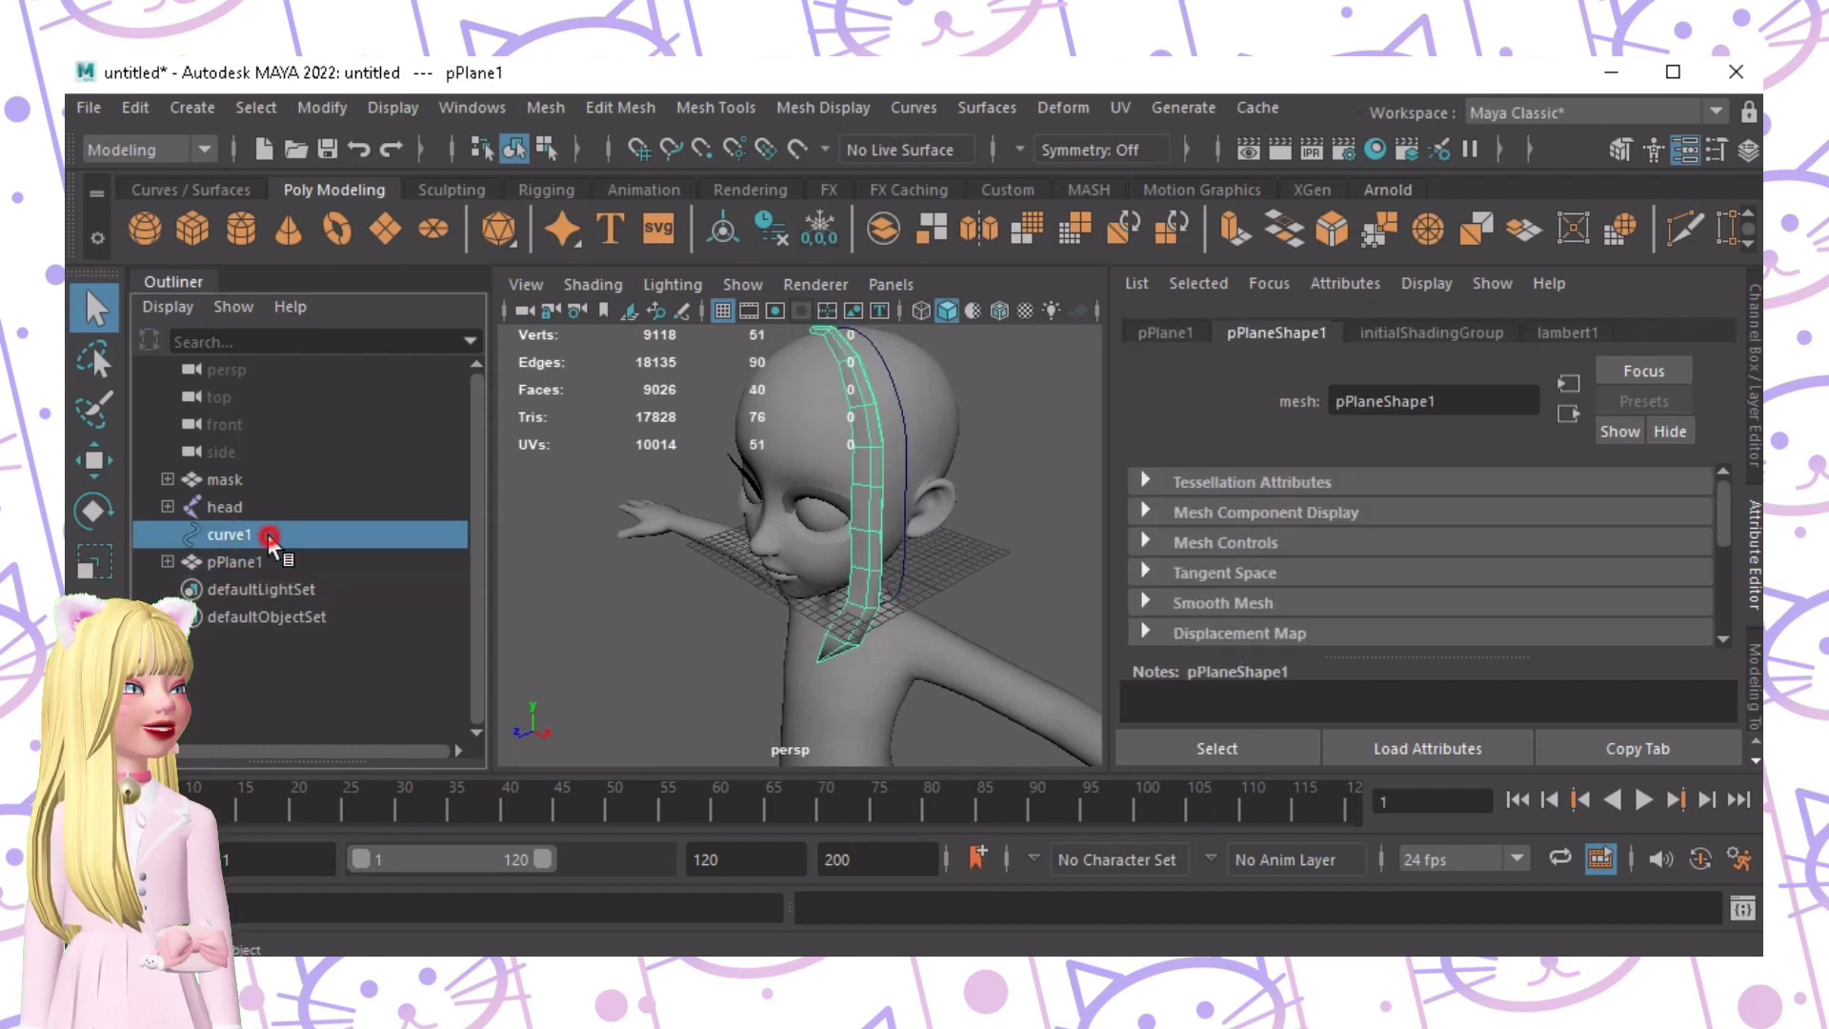
pyautogui.press('Delete')
# Step: Move the pPlane1 strip slightly outward, away from the side of the head
pyautogui.click(876, 484)
pyautogui.keyDown('alt'); pyautogui.moveTo(878, 529); pyautogui.dragTo(619, 574); pyautogui.keyUp('alt')
pyautogui.press('w')
pyautogui.moveTo(732, 573); pyautogui.dragTo(803, 584)
pyautogui.keyDown('alt'); pyautogui.moveTo(952, 571); pyautogui.dragTo(1134, 539); pyautogui.keyUp('alt')
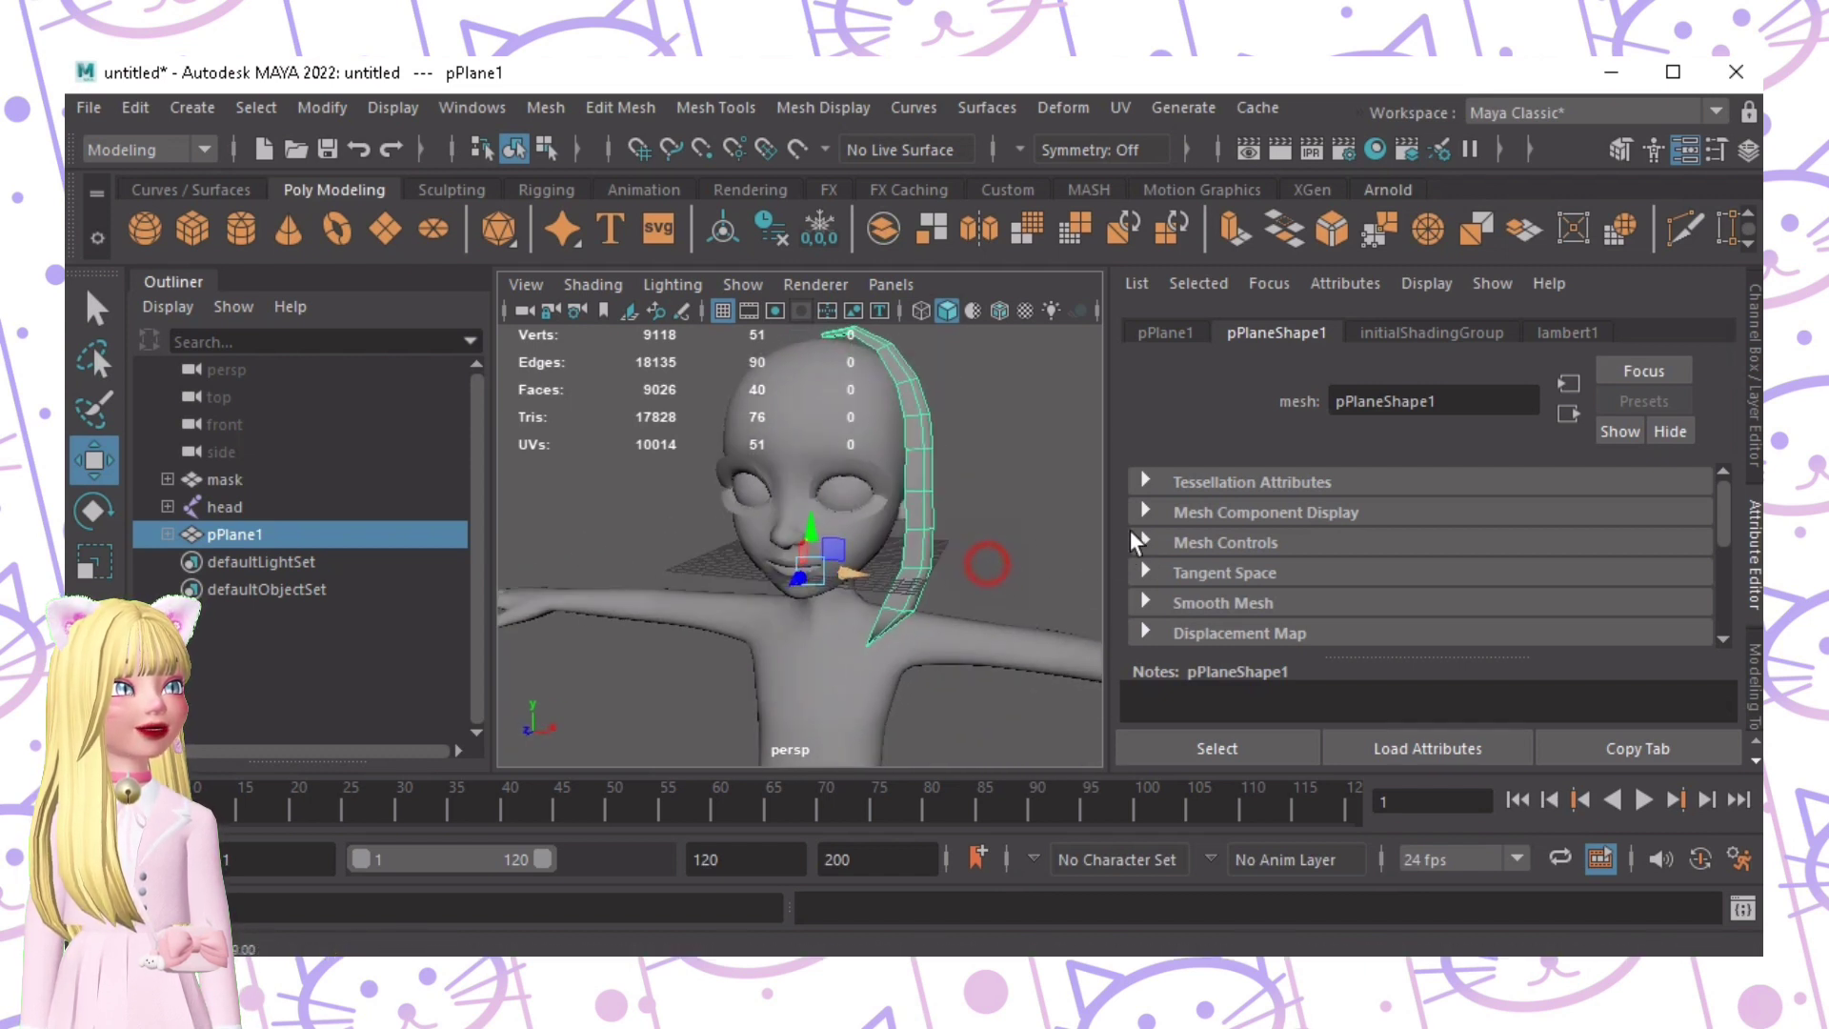
# Step: Try smoothing the pPlane1 strip with one division, check it from the side, and undo the smoothing
pyautogui.click(542, 116)
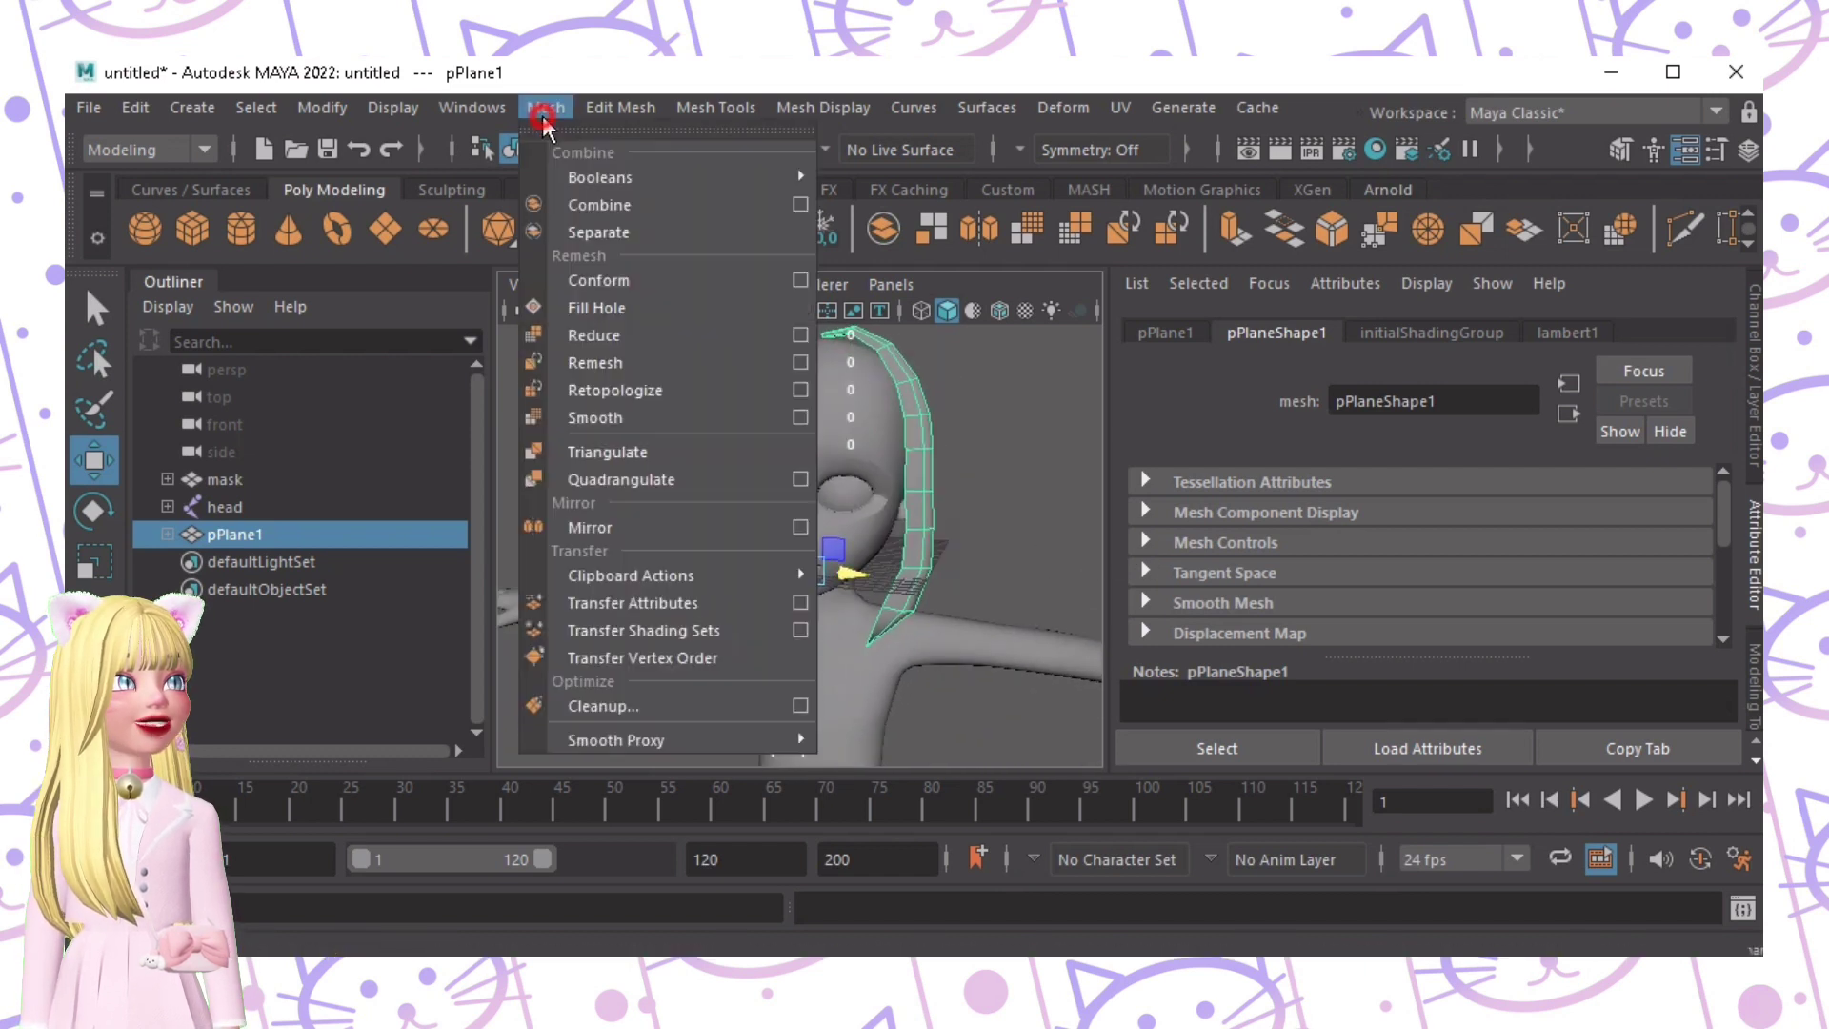
pyautogui.click(624, 416)
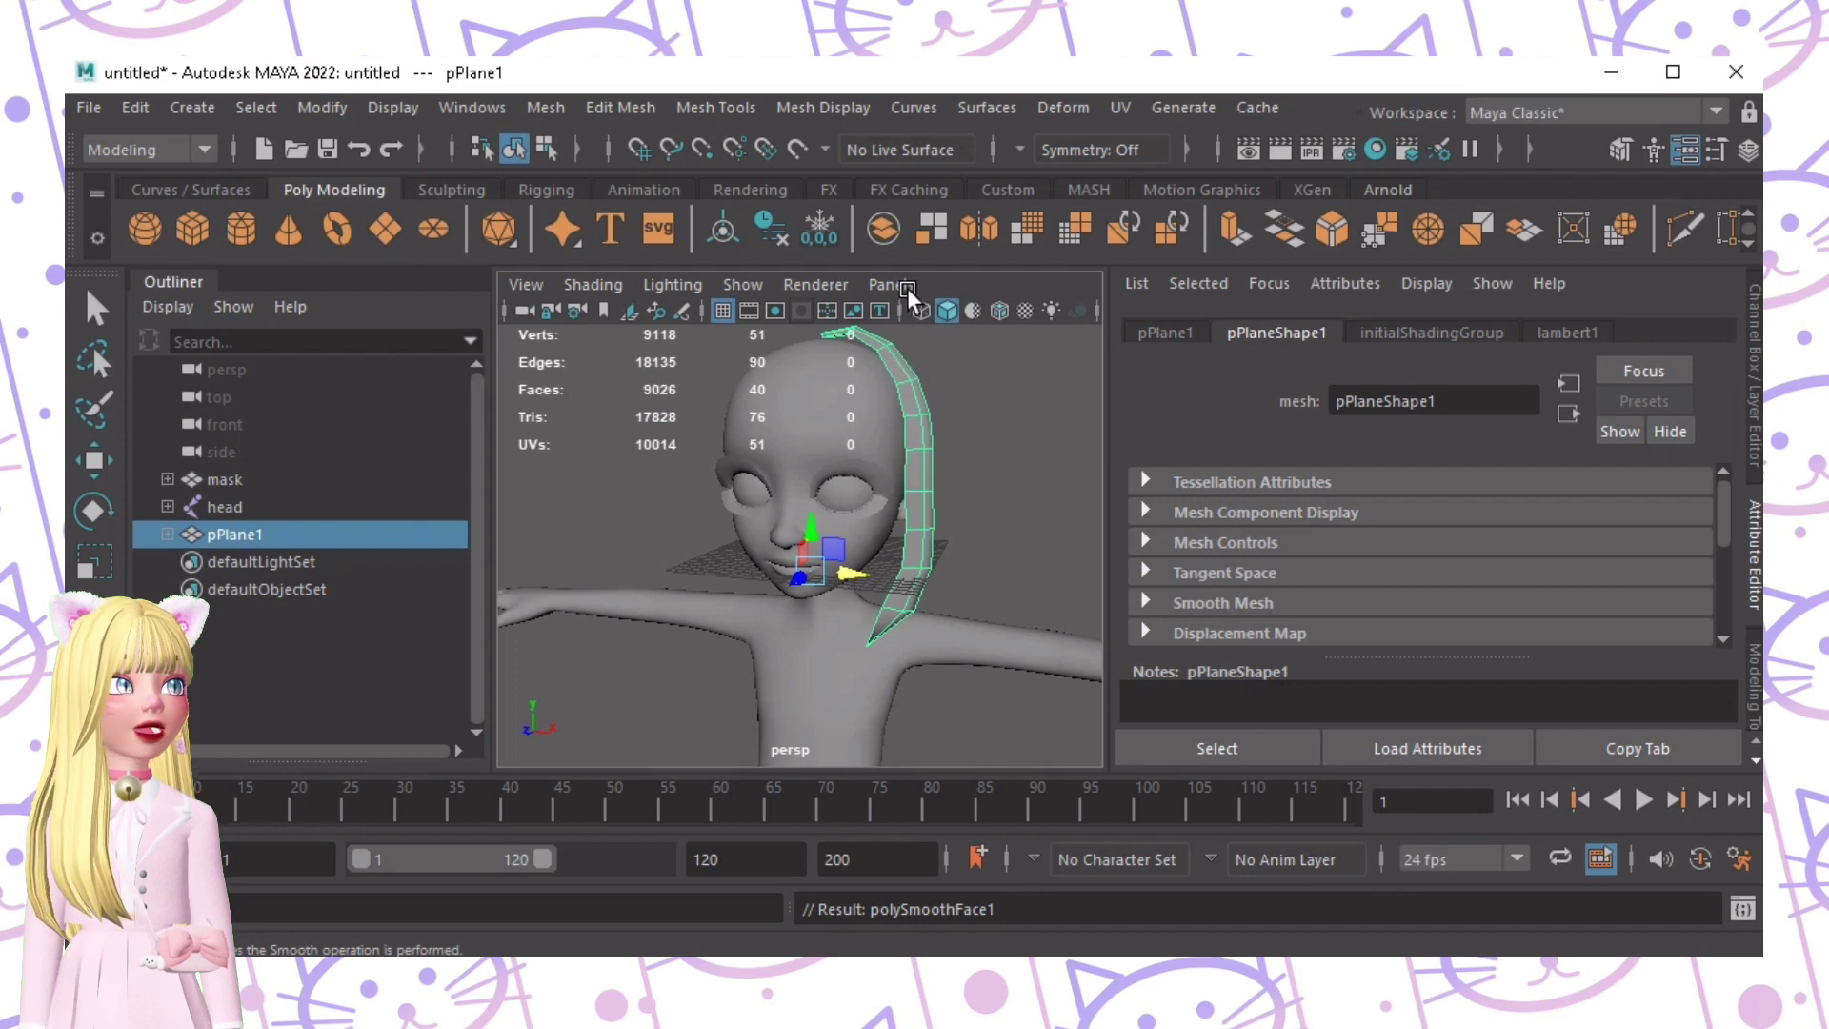
pyautogui.click(924, 434)
pyautogui.keyDown('alt'); pyautogui.moveTo(927, 437); pyautogui.dragTo(808, 512); pyautogui.keyUp('alt')
pyautogui.click(888, 499)
pyautogui.hotkey('ctrl', 'z')
pyautogui.hotkey('ctrl', 'z')
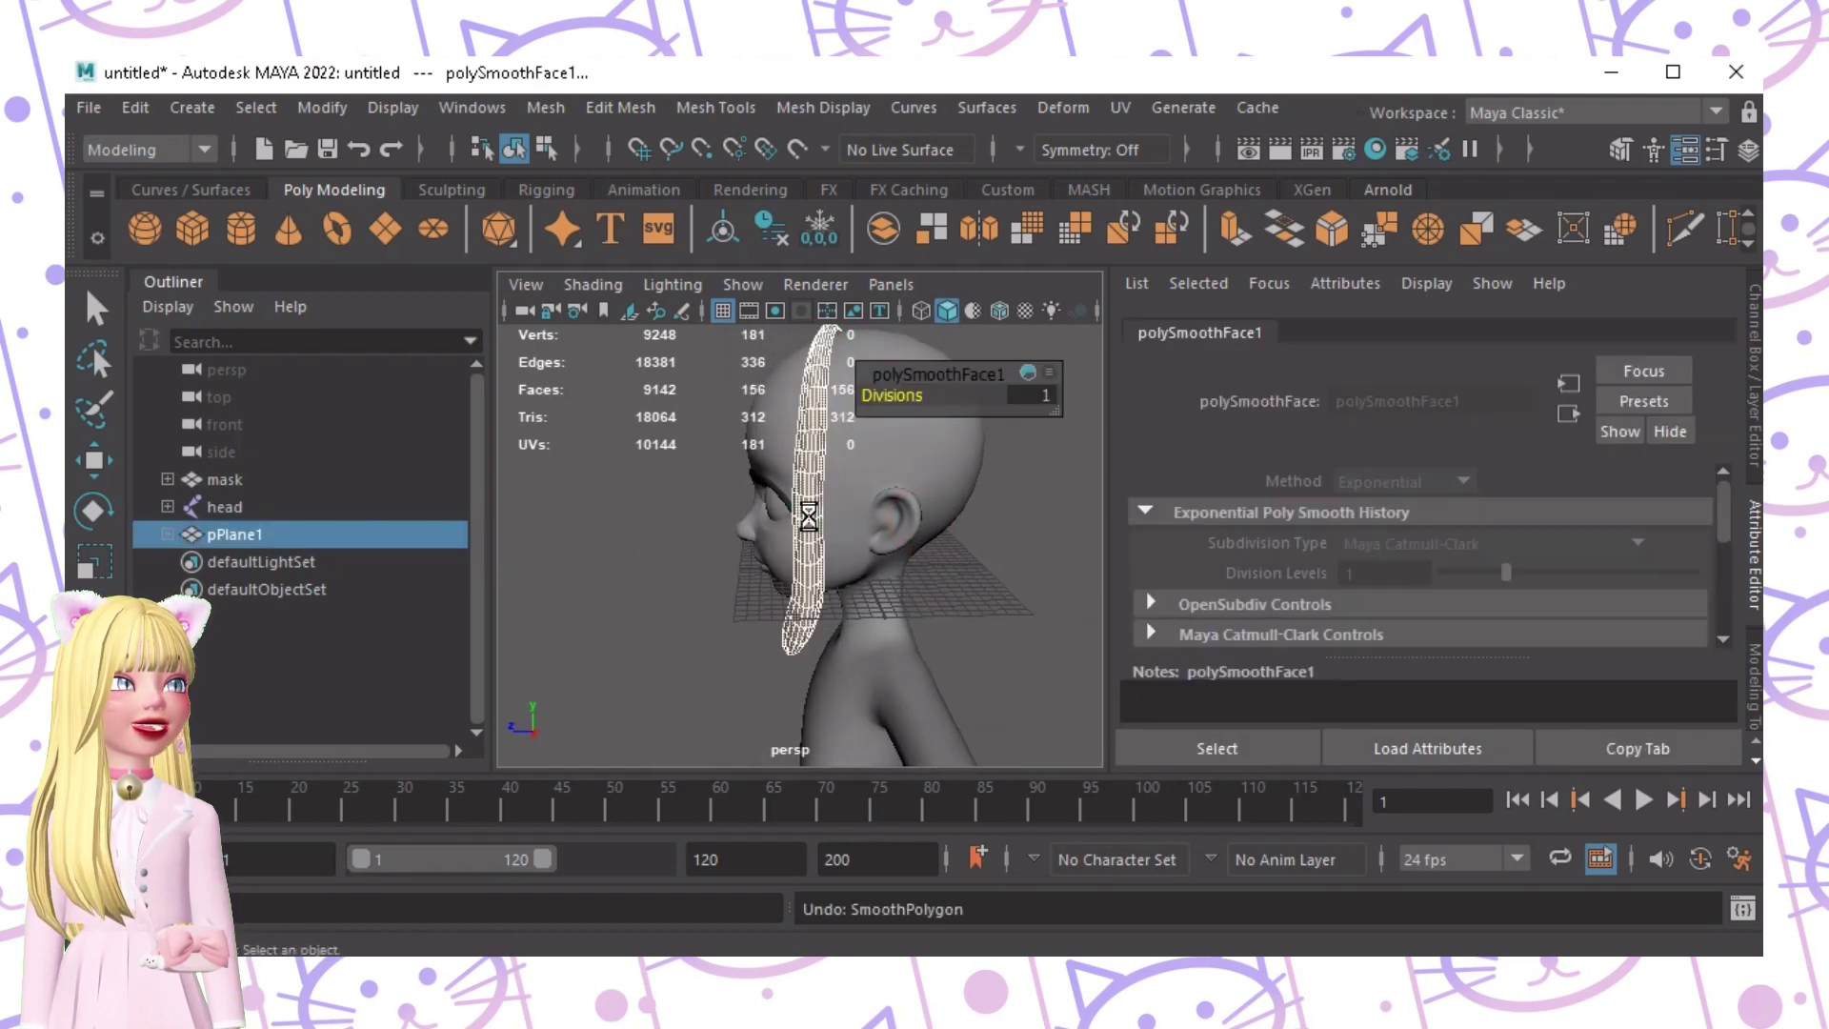
# Step: Try scaling the strip's border edge loop wider in edge selection mode, and undo the scaling
pyautogui.press('F10')
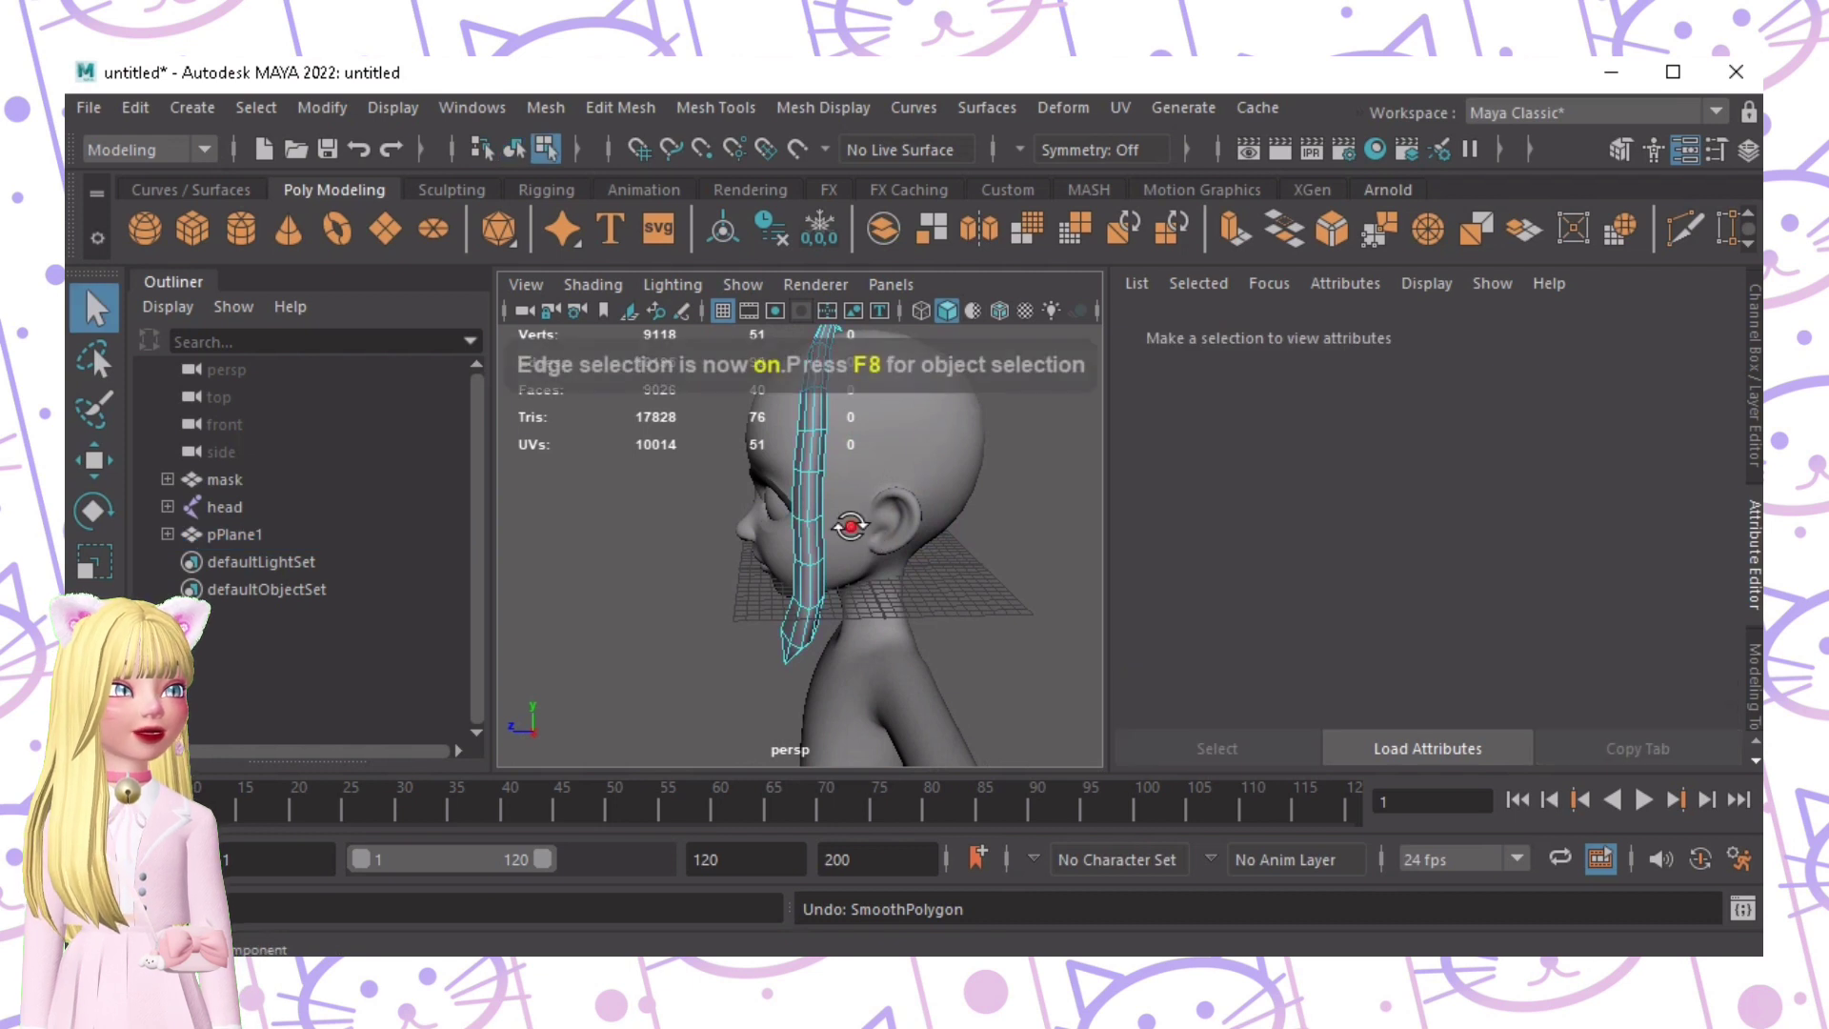
pyautogui.keyDown('alt'); pyautogui.moveTo(851, 526); pyautogui.dragTo(917, 486); pyautogui.keyUp('alt')
pyautogui.doubleClick(763, 483)
pyautogui.press('r')
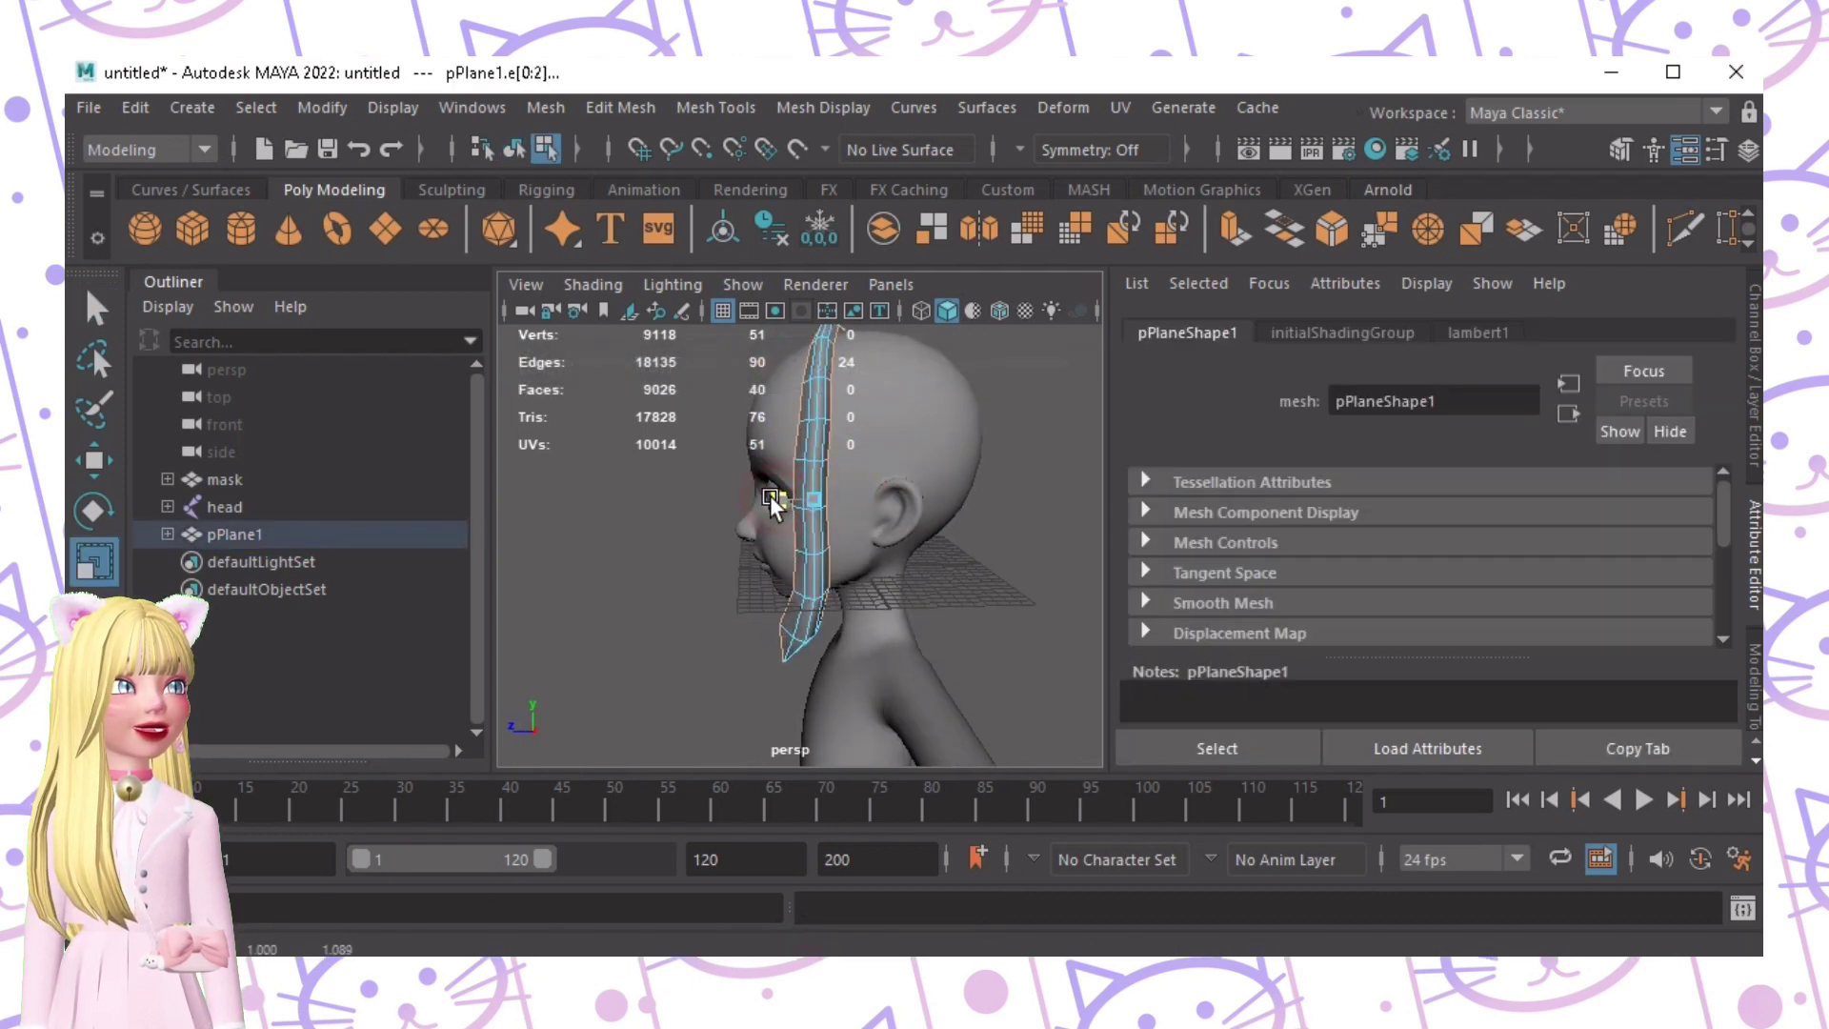
pyautogui.keyDown('alt'); pyautogui.moveTo(758, 494); pyautogui.dragTo(996, 496); pyautogui.keyUp('alt')
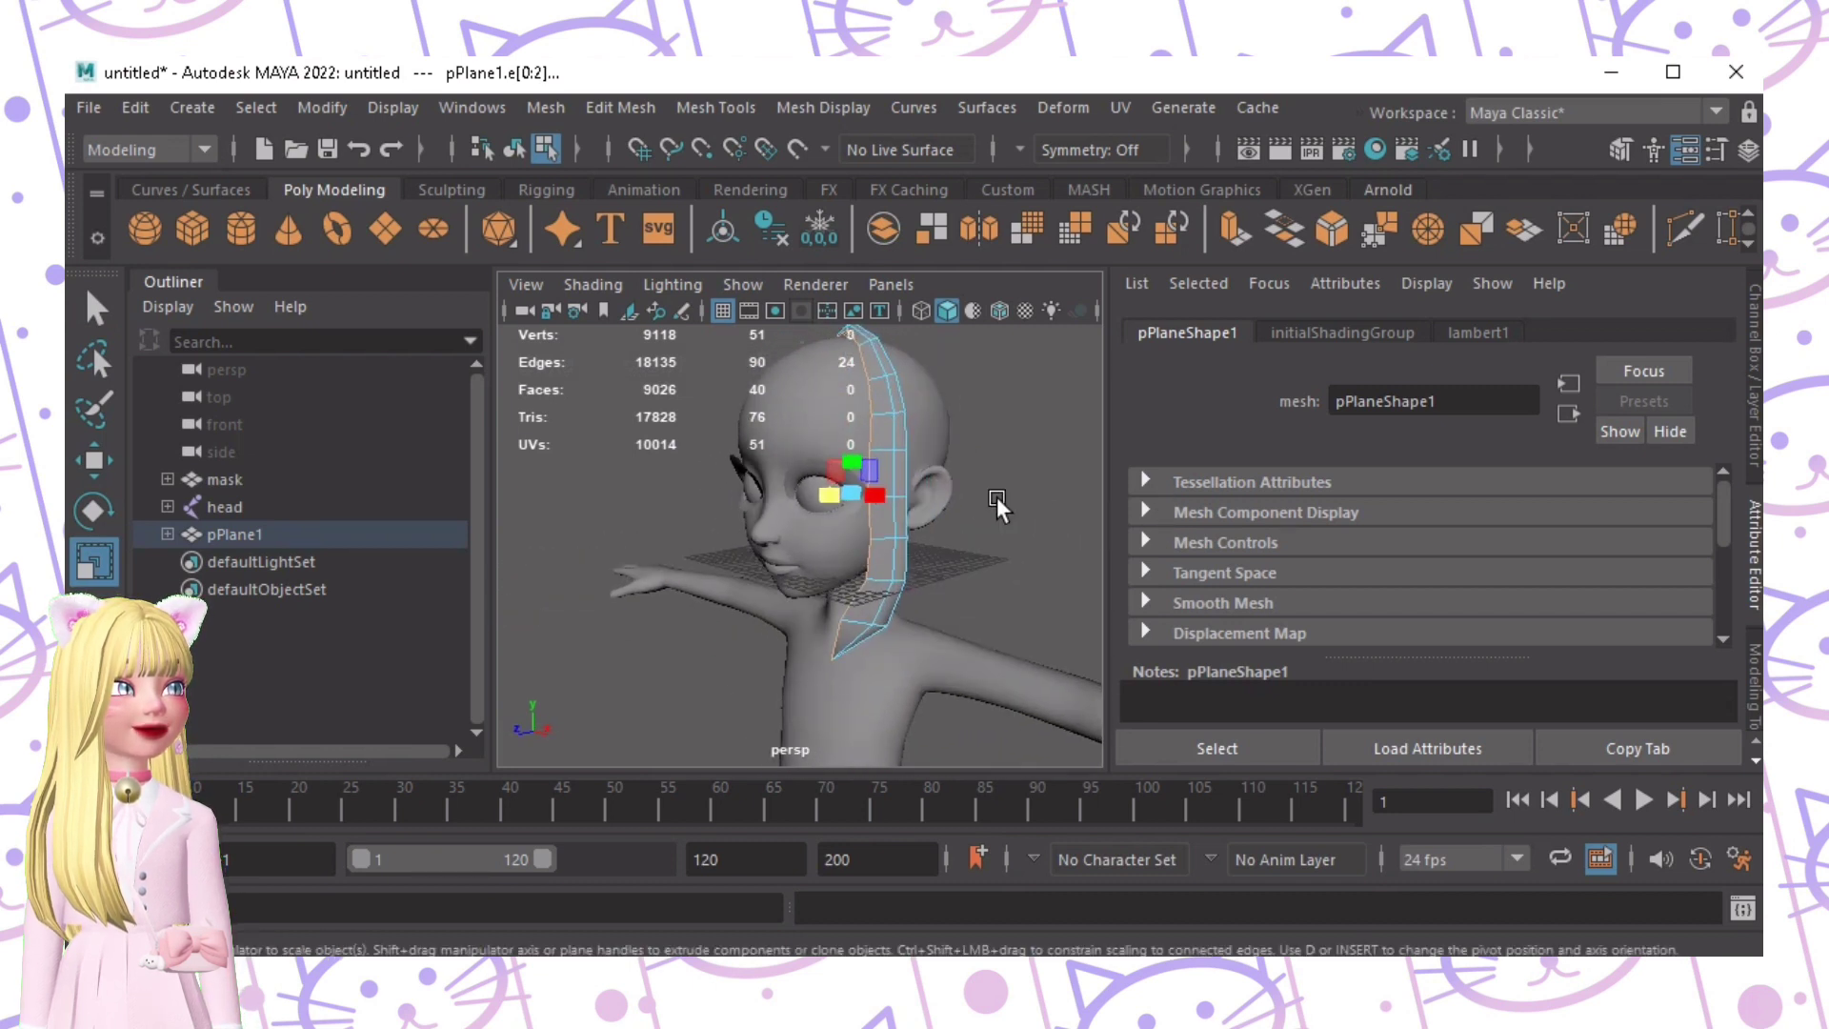
pyautogui.hotkey('ctrl', 'z')
pyautogui.press('q')
pyautogui.click(986, 500)
pyautogui.scroll(-4, 952, 490)
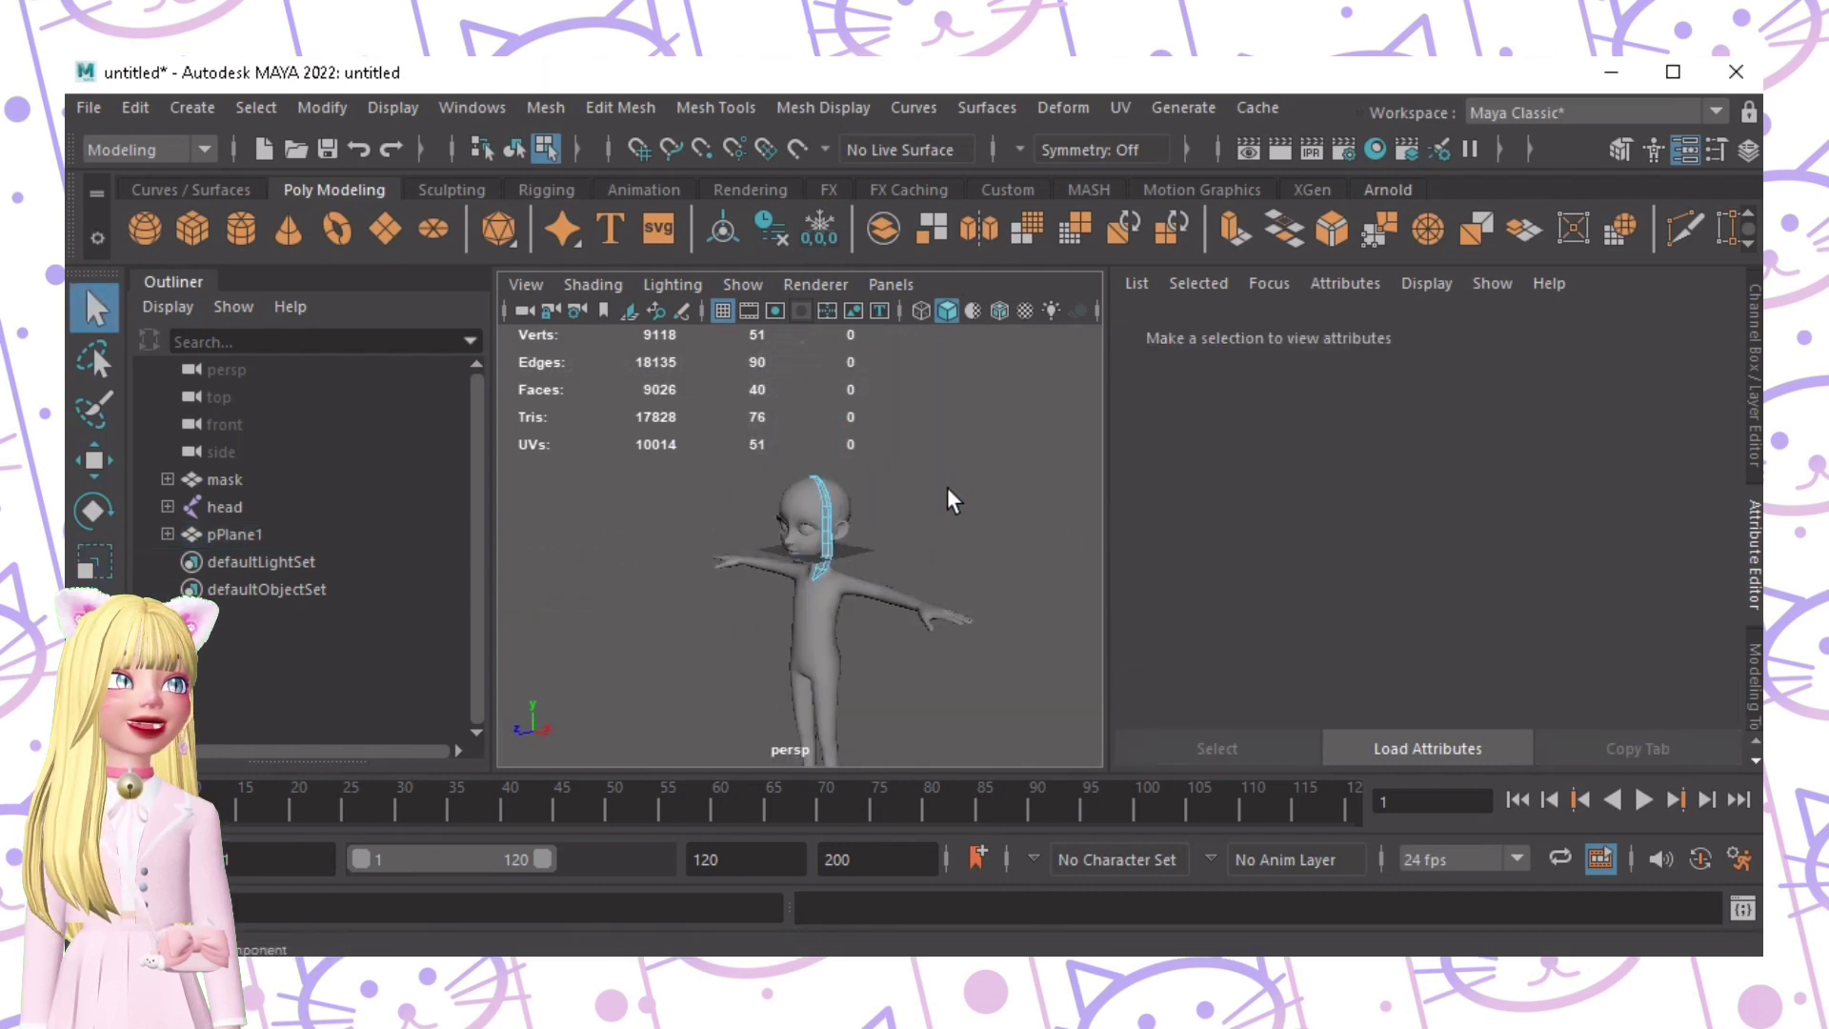
pyautogui.keyDown('alt'); pyautogui.moveTo(927, 488); pyautogui.dragTo(794, 468); pyautogui.keyUp('alt')
pyautogui.keyDown('alt'); pyautogui.moveTo(794, 468); pyautogui.dragTo(941, 508, button='right'); pyautogui.keyUp('alt')
pyautogui.keyDown('alt'); pyautogui.moveTo(941, 507); pyautogui.dragTo(754, 504); pyautogui.keyUp('alt')
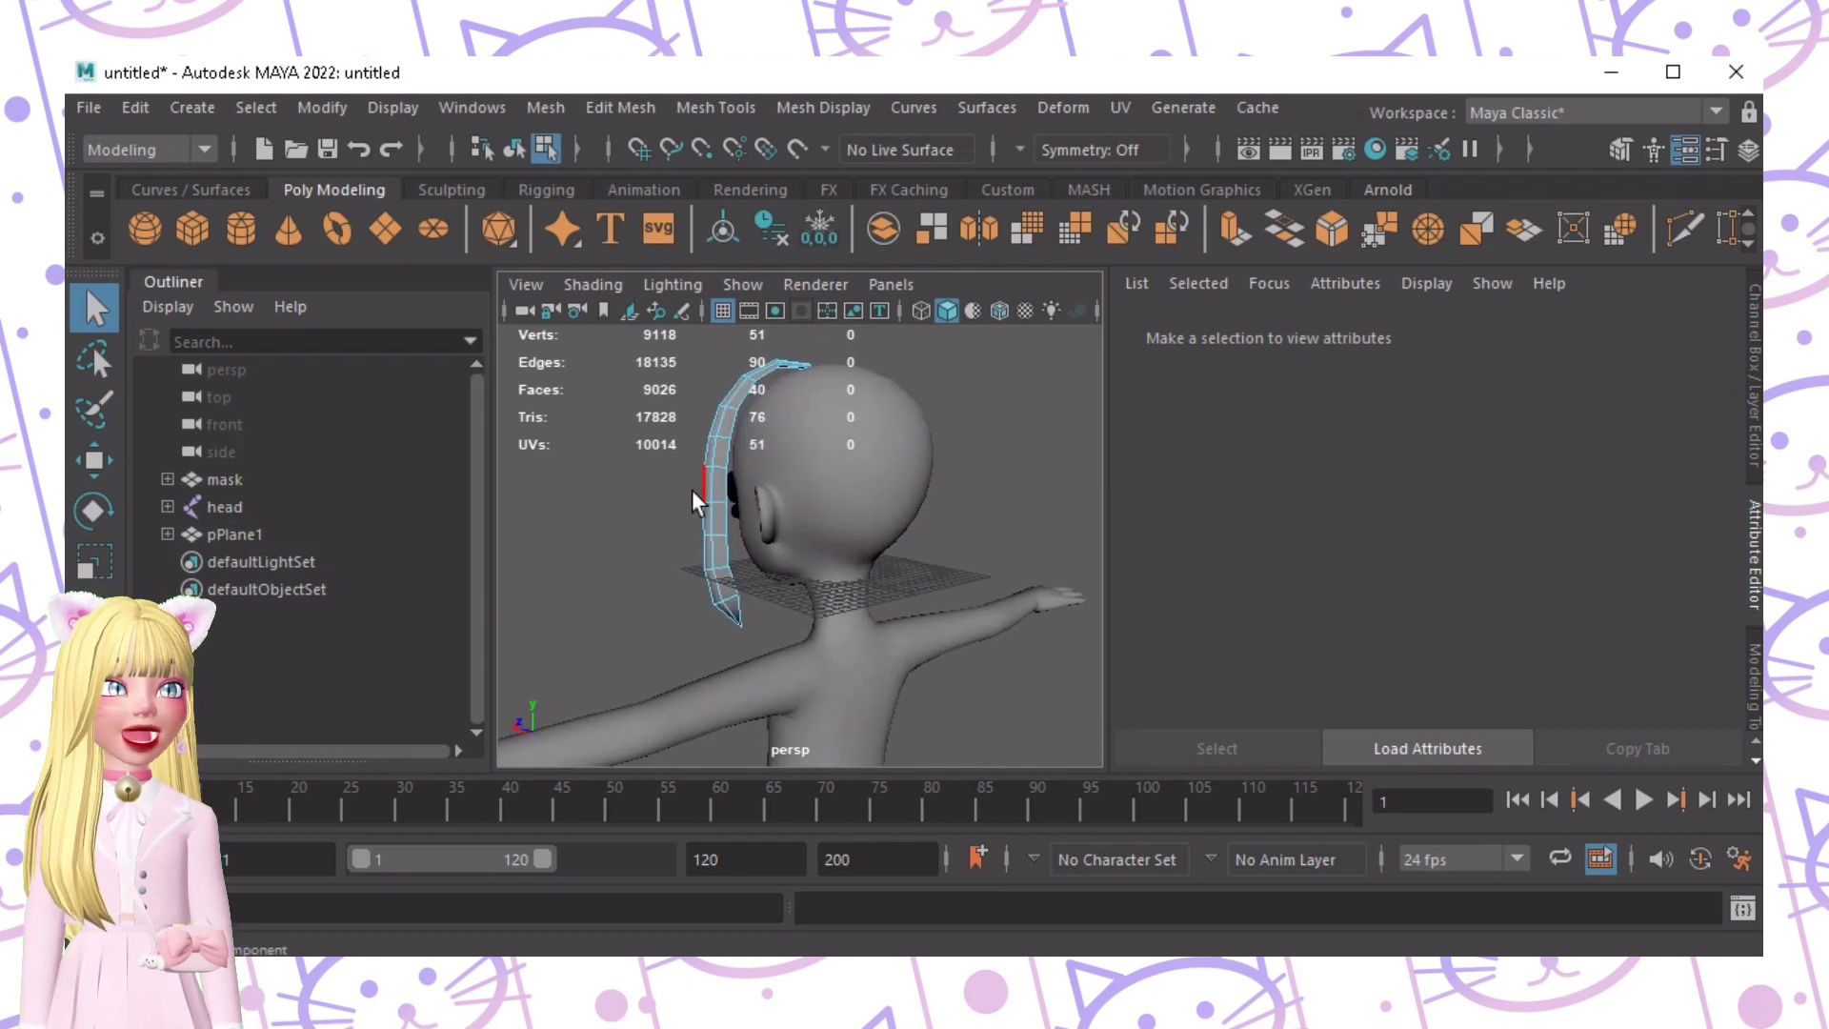
pyautogui.keyDown('alt'); pyautogui.moveTo(745, 523); pyautogui.dragTo(917, 375); pyautogui.keyUp('alt')
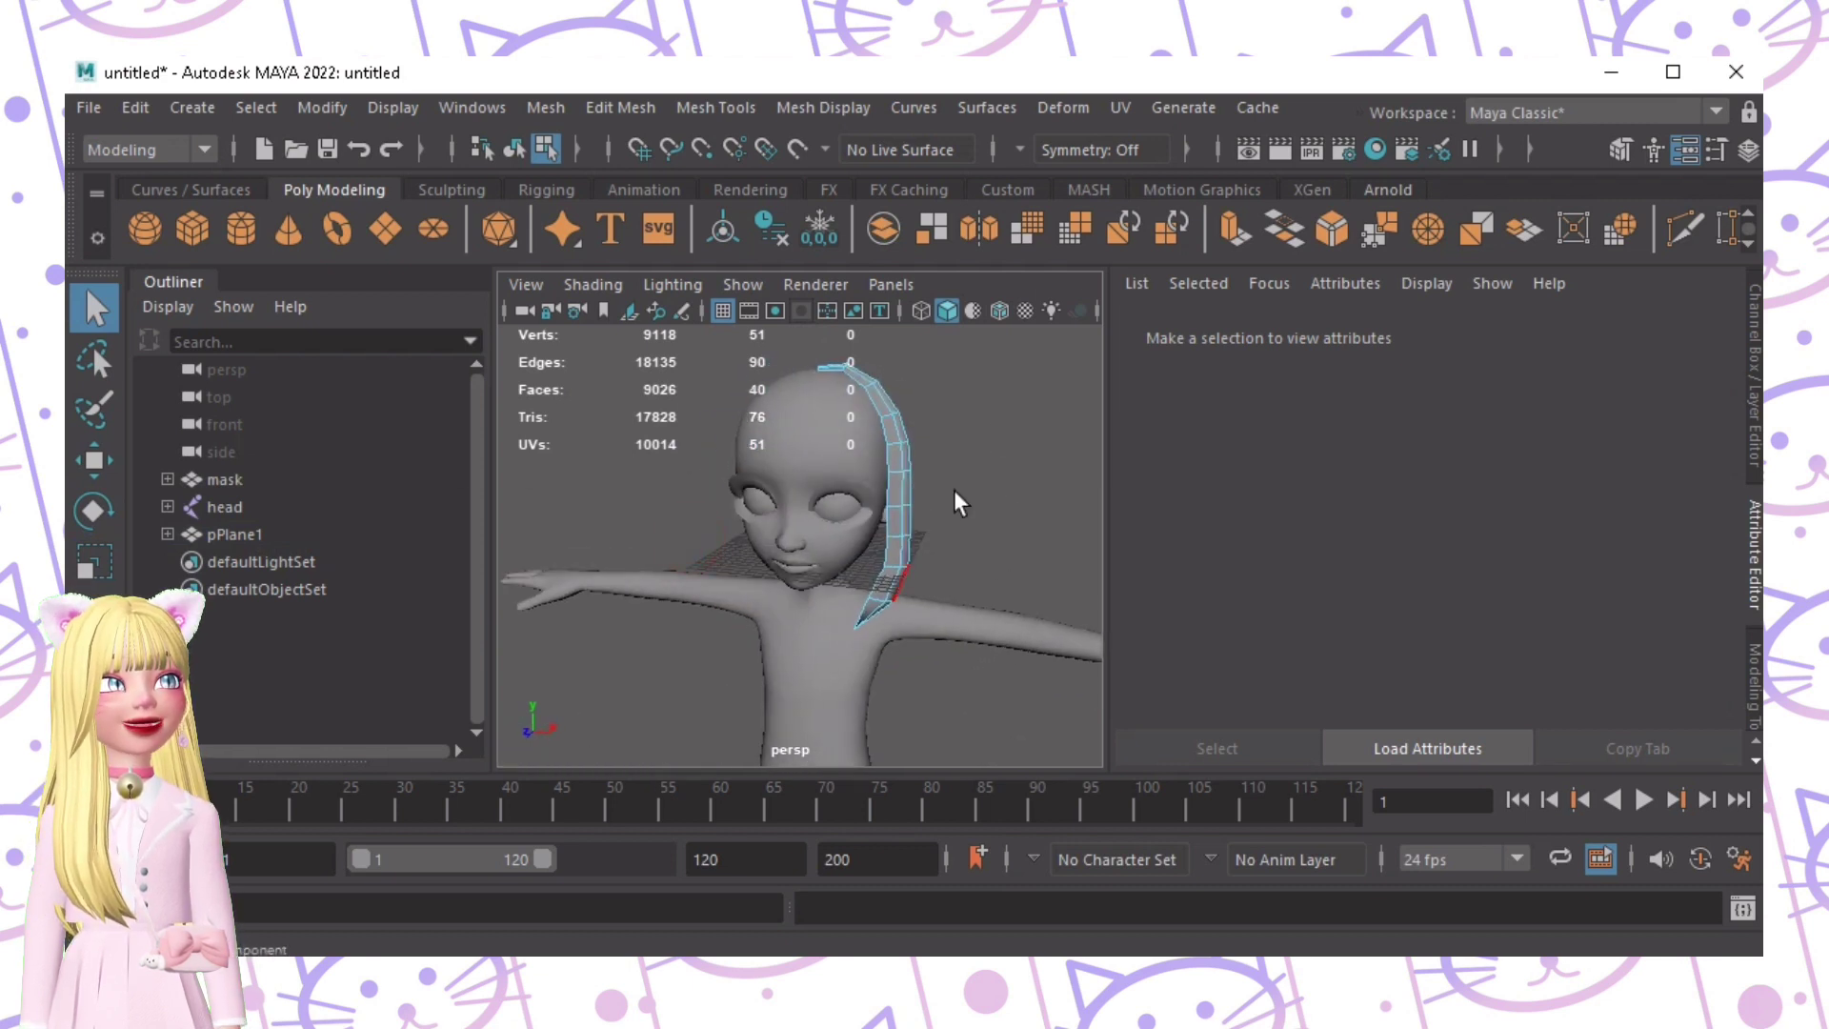